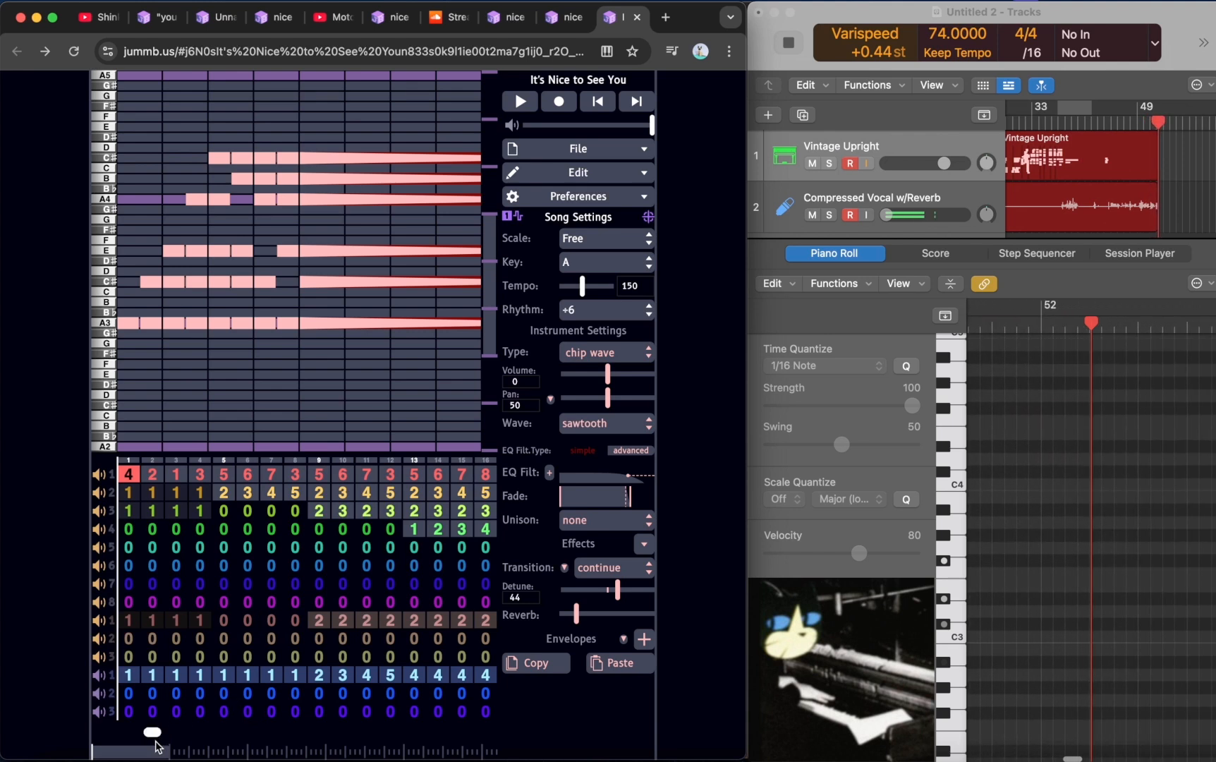
- Look through the arrangement of "It's Nice to See You" from start to end, opening early patterns of the bass, third pitch and drum channels
drag(159, 749, 308, 708)
scroll(308, 708, right, 10)
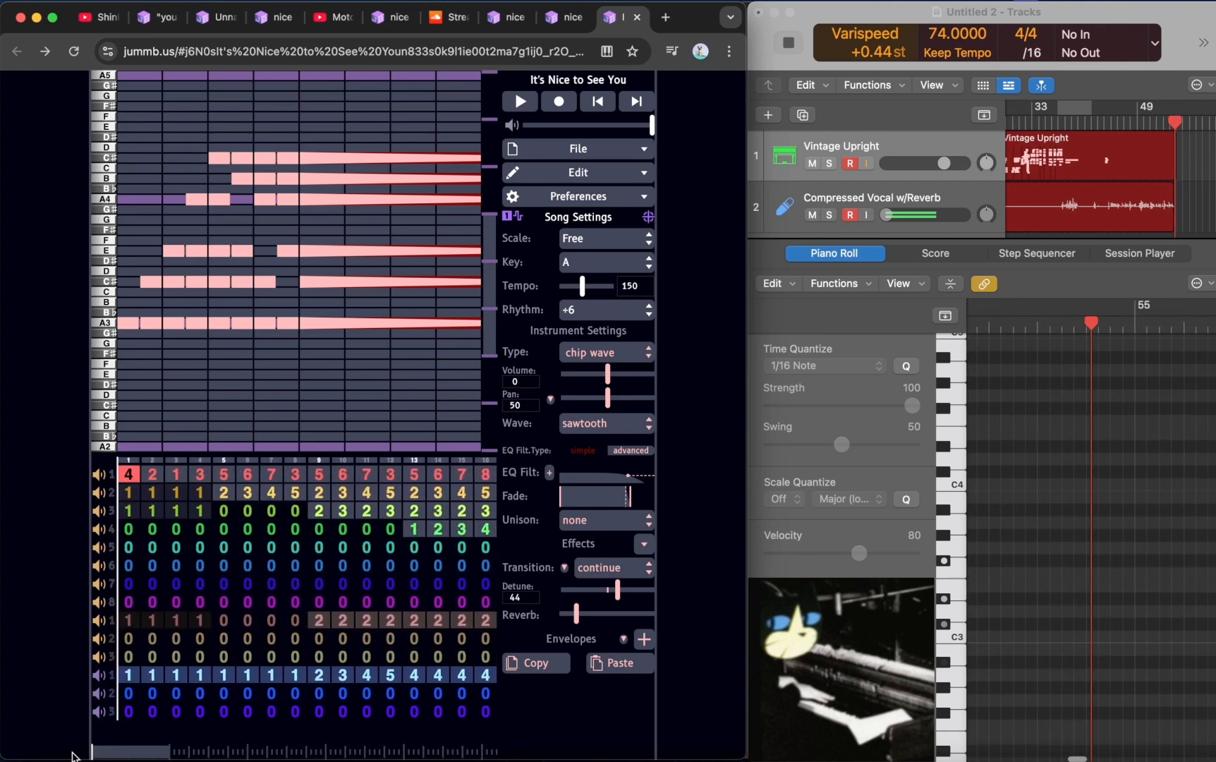
scroll(446, 611, left, 20)
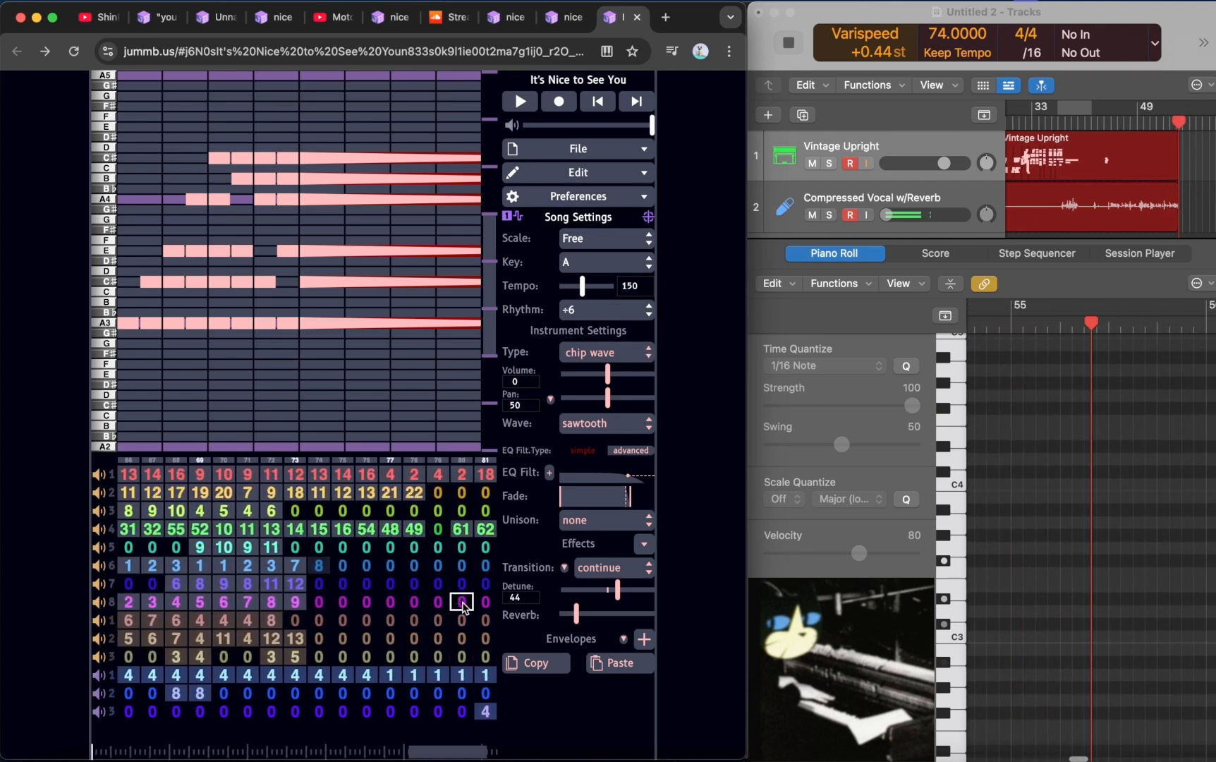
scroll(162, 711, left, 4)
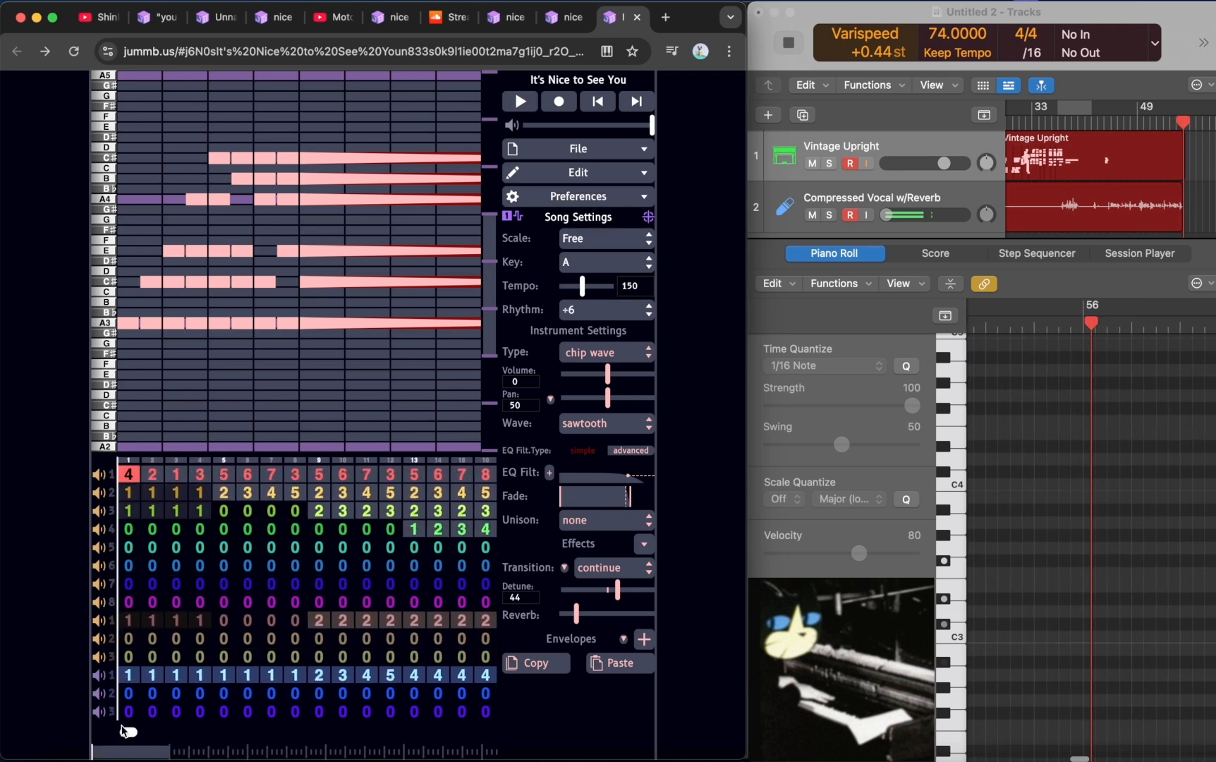
click(220, 490)
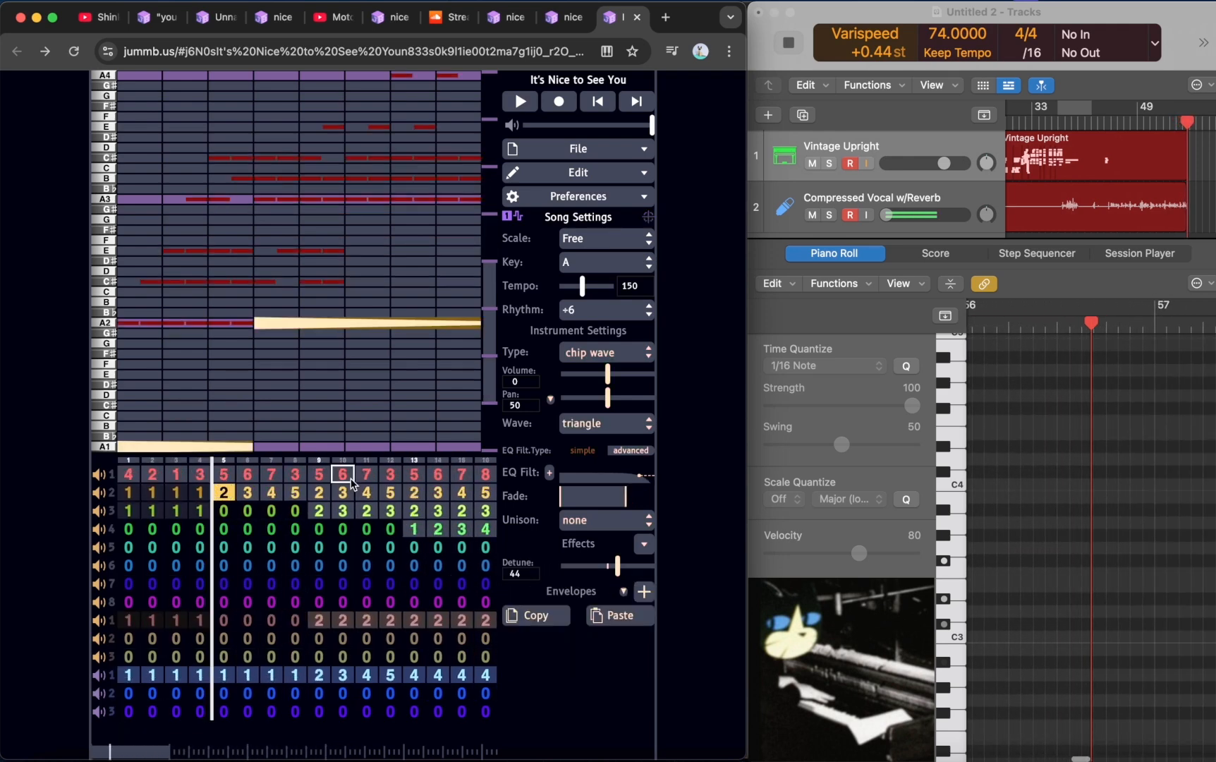
click(319, 510)
click(416, 622)
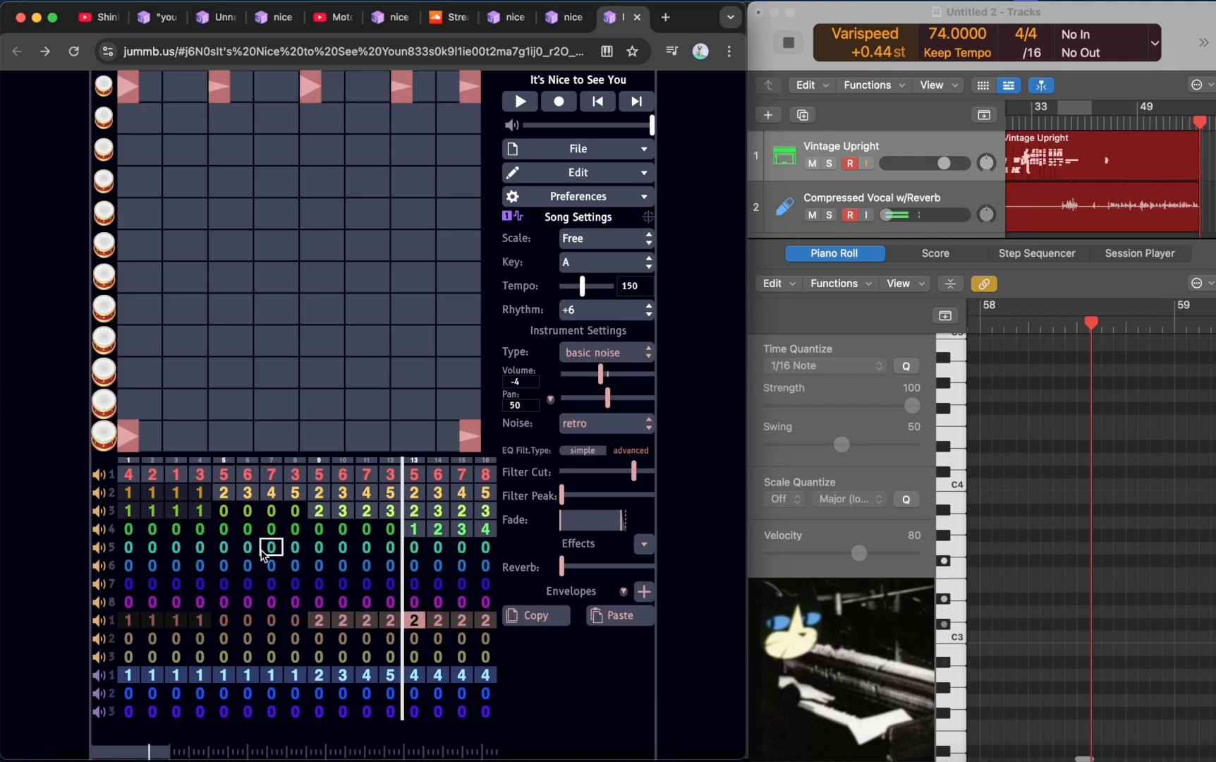
click(123, 477)
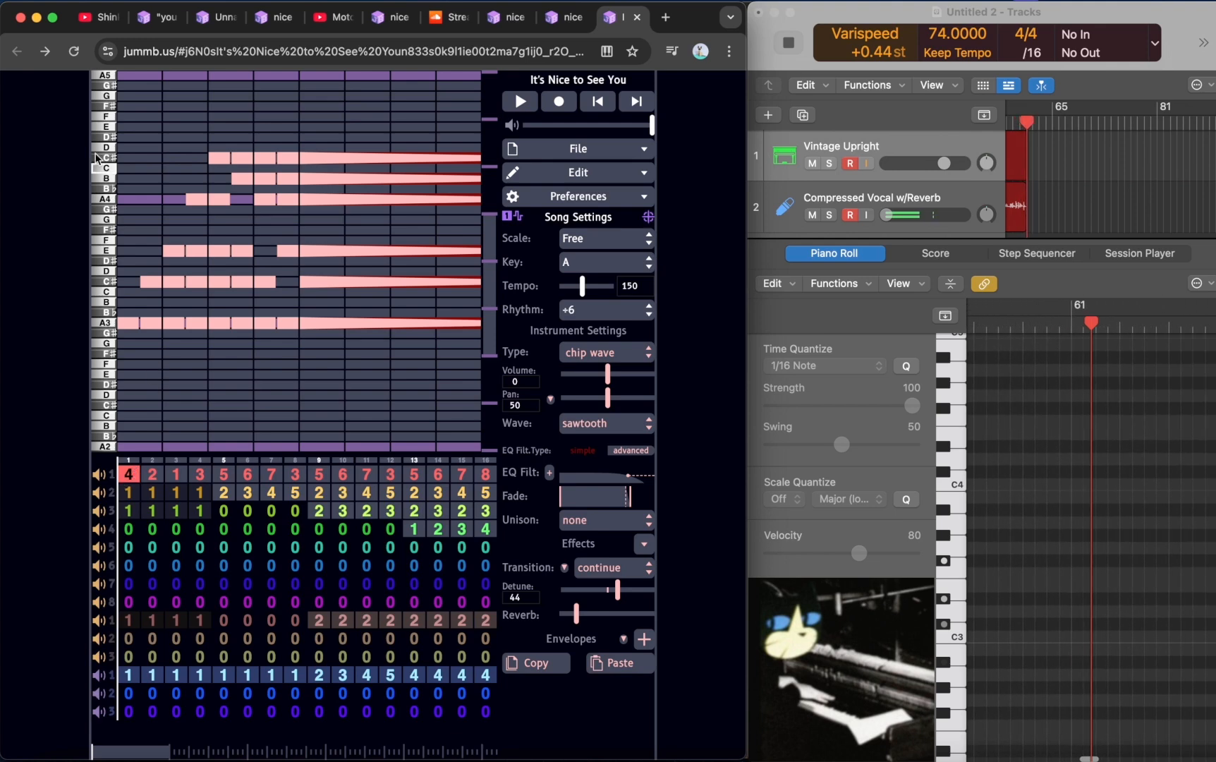
- Switch to the YouTube page of "Shinkirouno Shimae" and play the first few seconds of the song
click(99, 18)
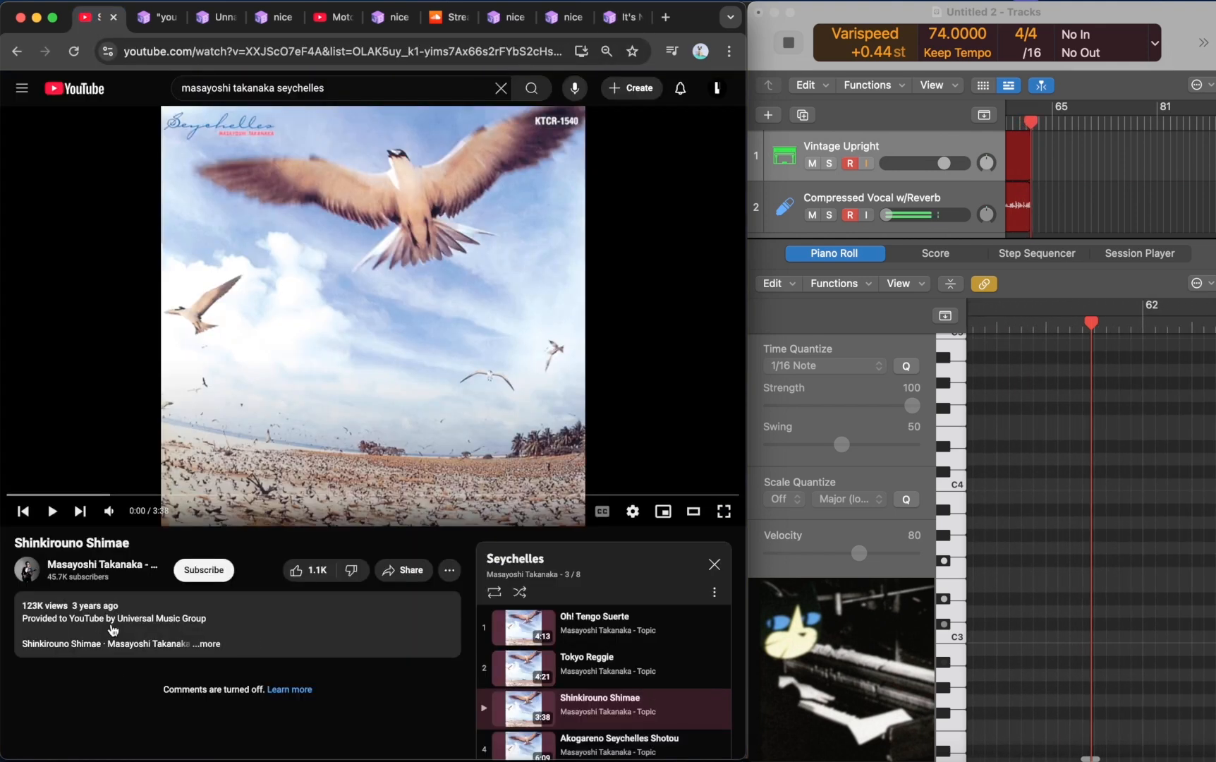
click(293, 364)
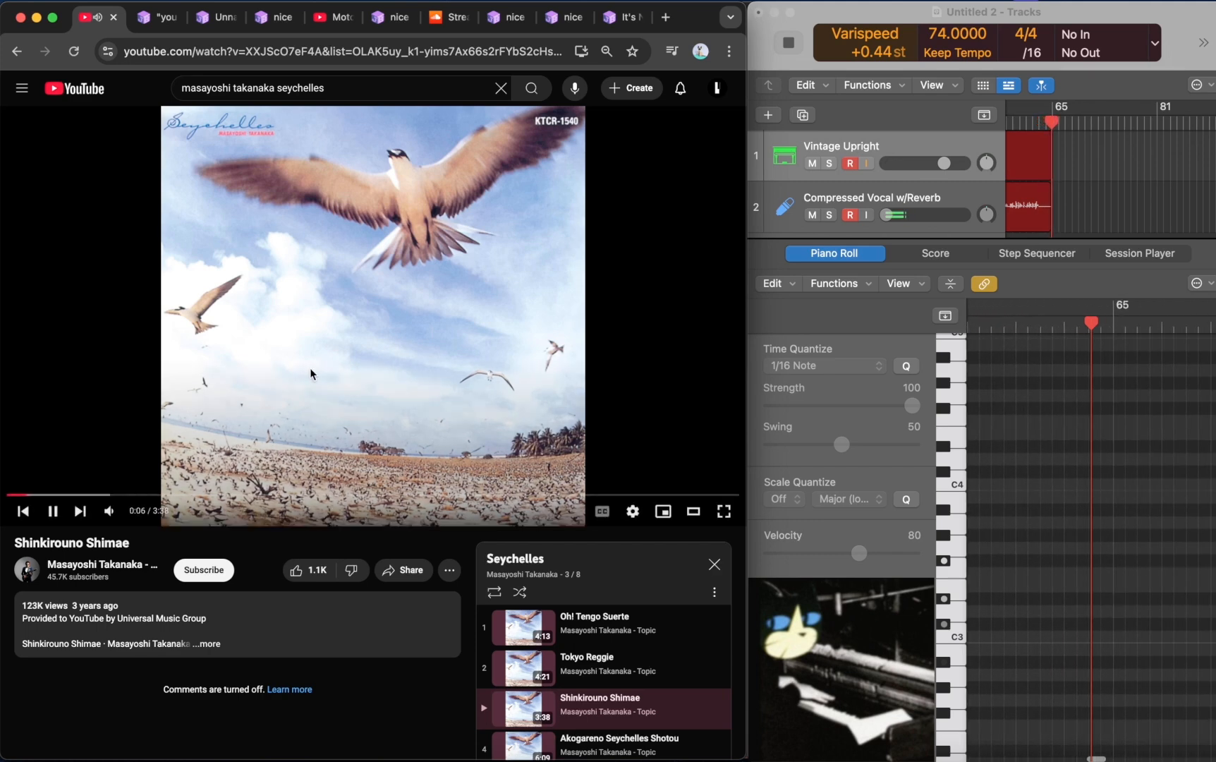
click(309, 367)
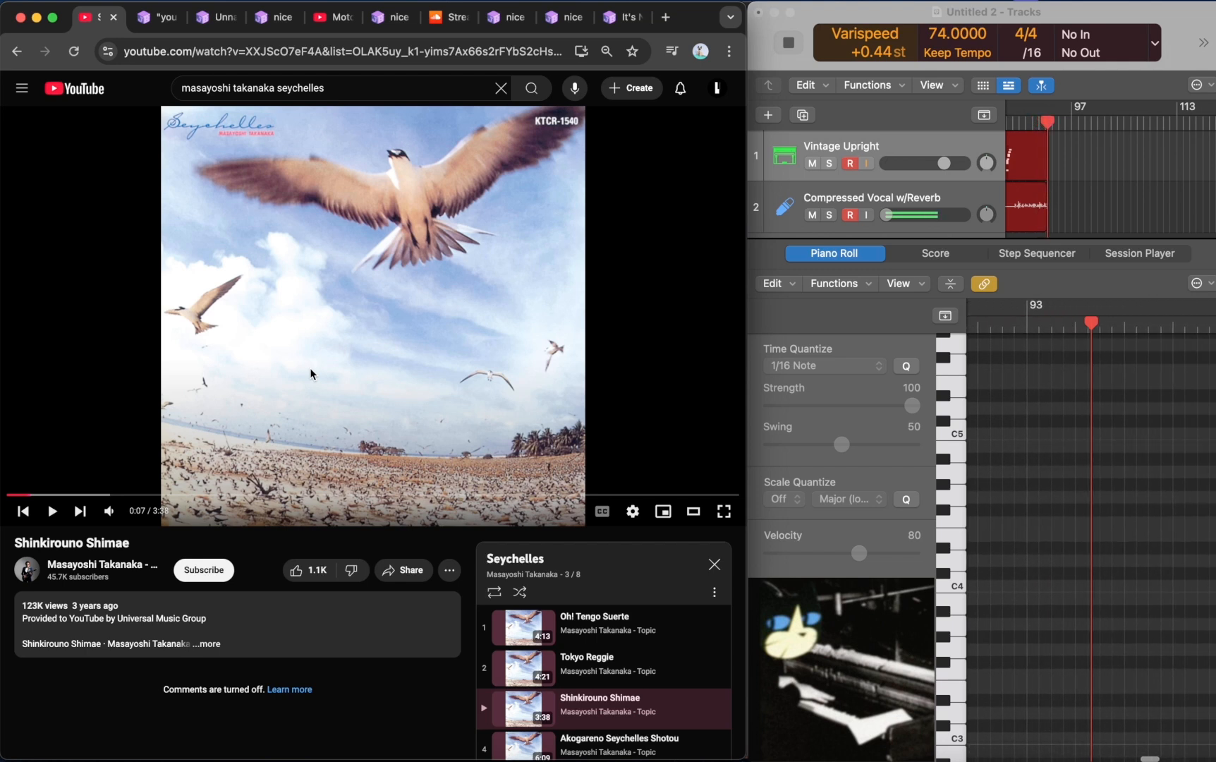
- Switch to the "you look weird" project and play its opening bars from the fourth pitch channel's first pattern
click(158, 19)
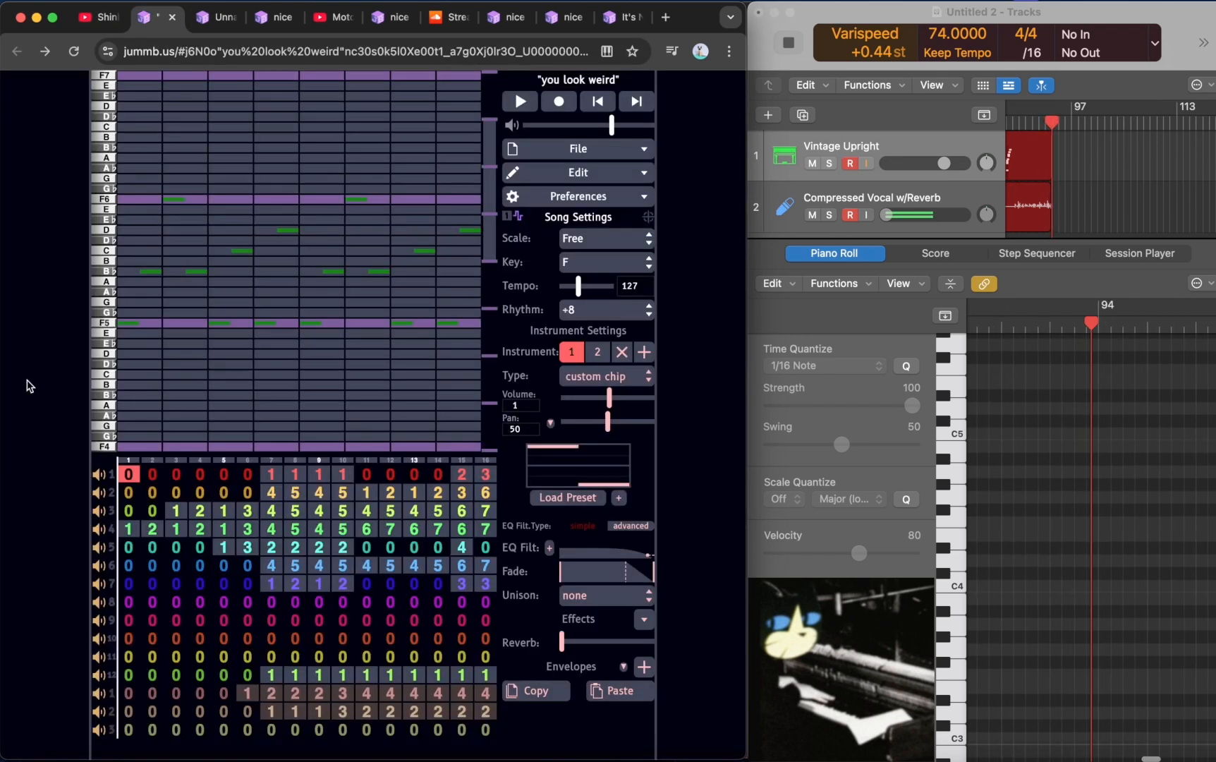
click(128, 528)
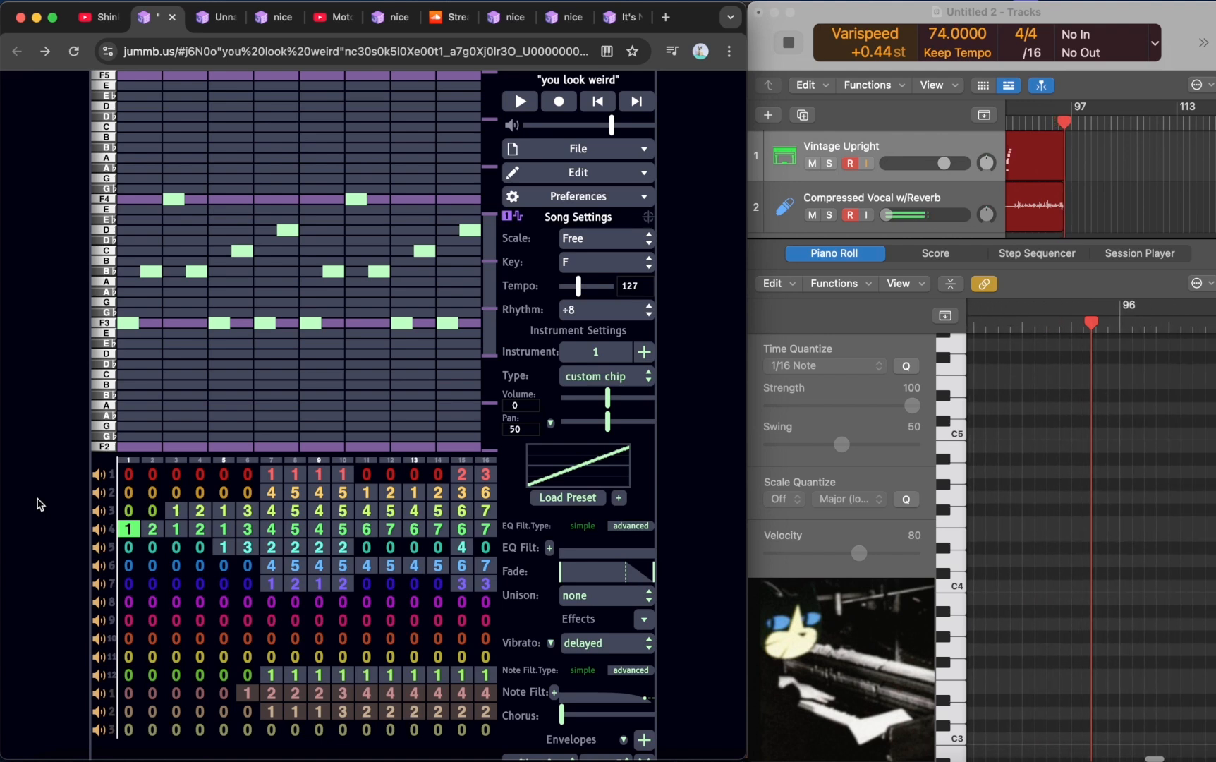
key(space)
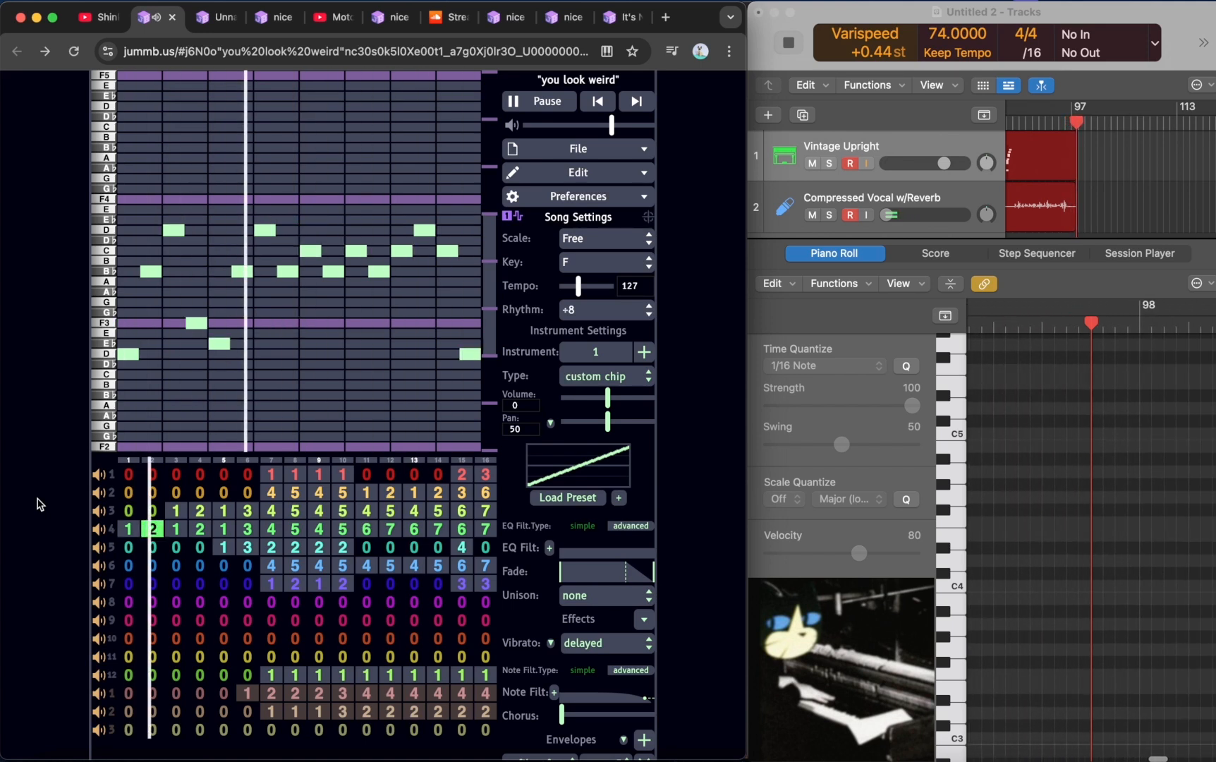
key(space)
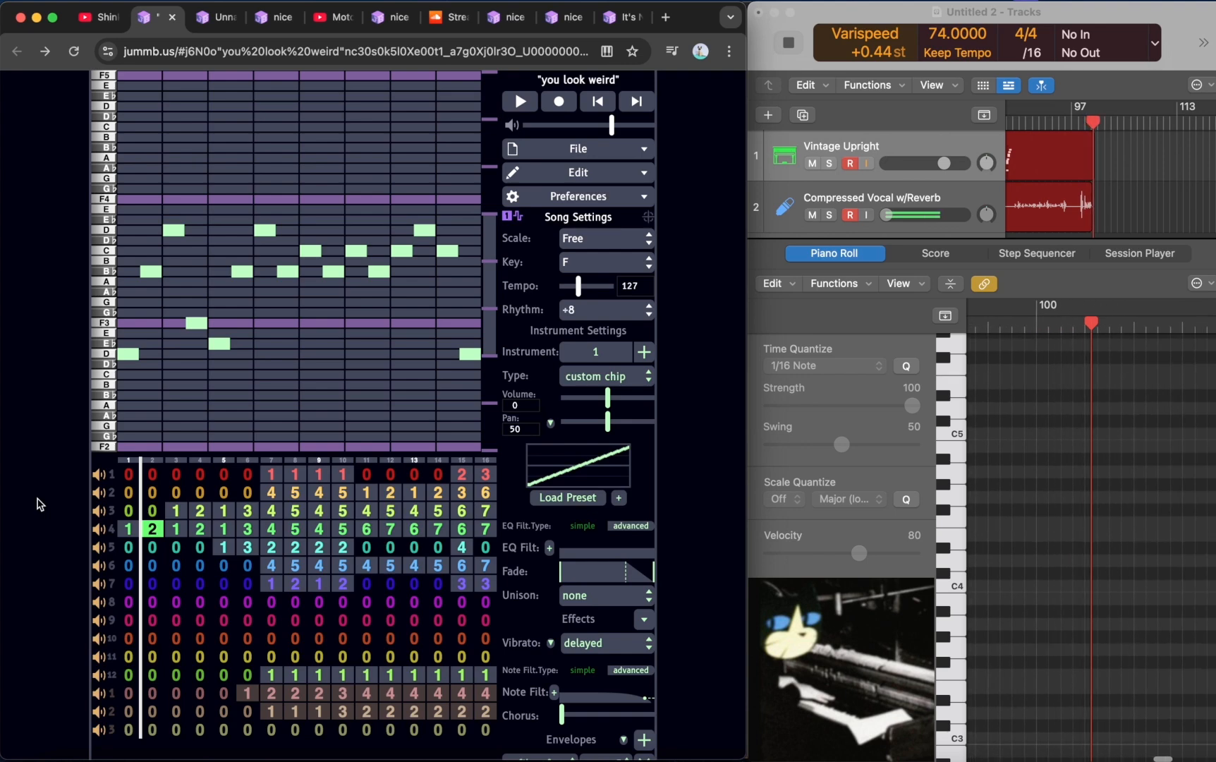
- Switch to the "Unnamed" JummBox project and play its four-bar chord progression
click(214, 16)
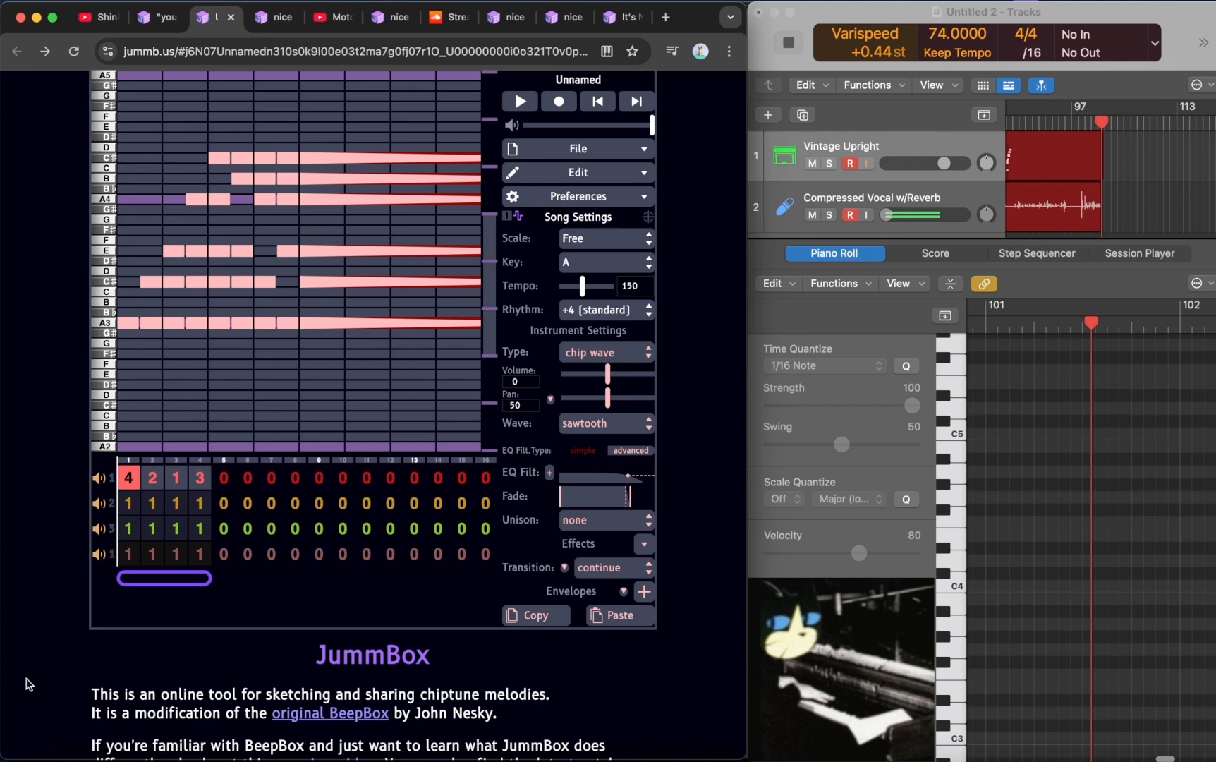
key(space)
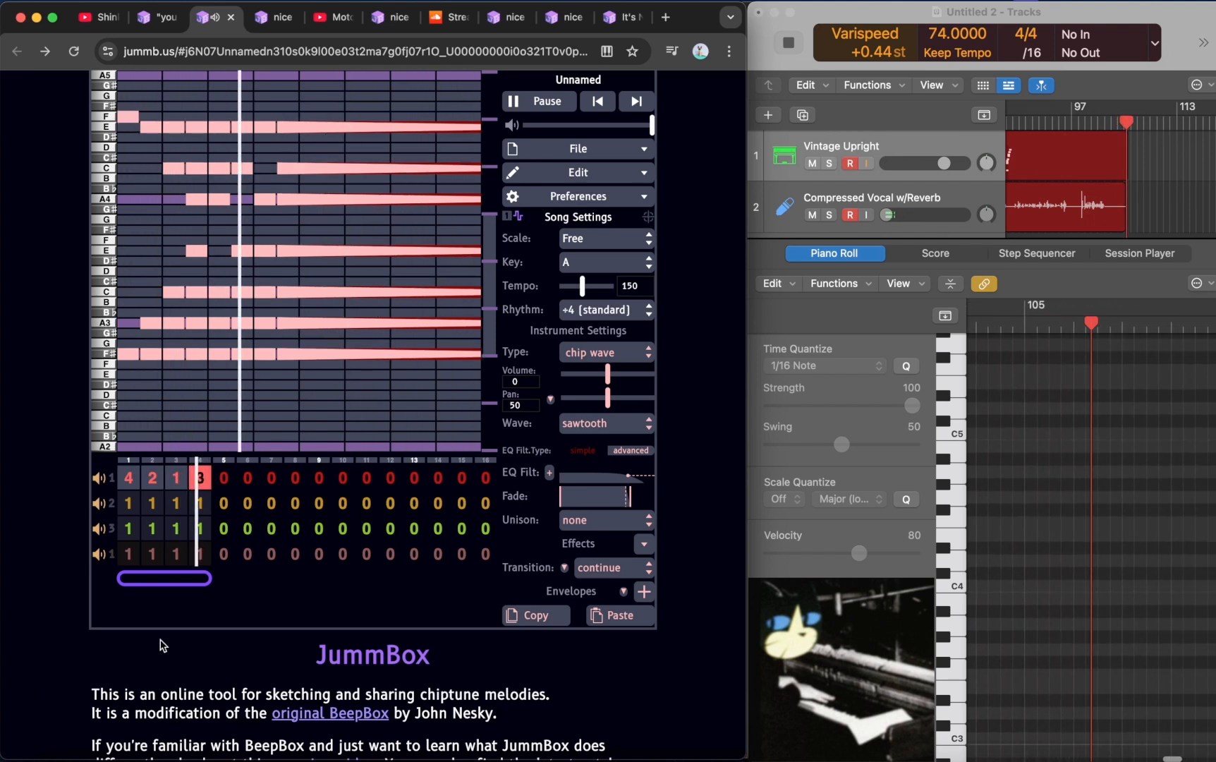
key(space)
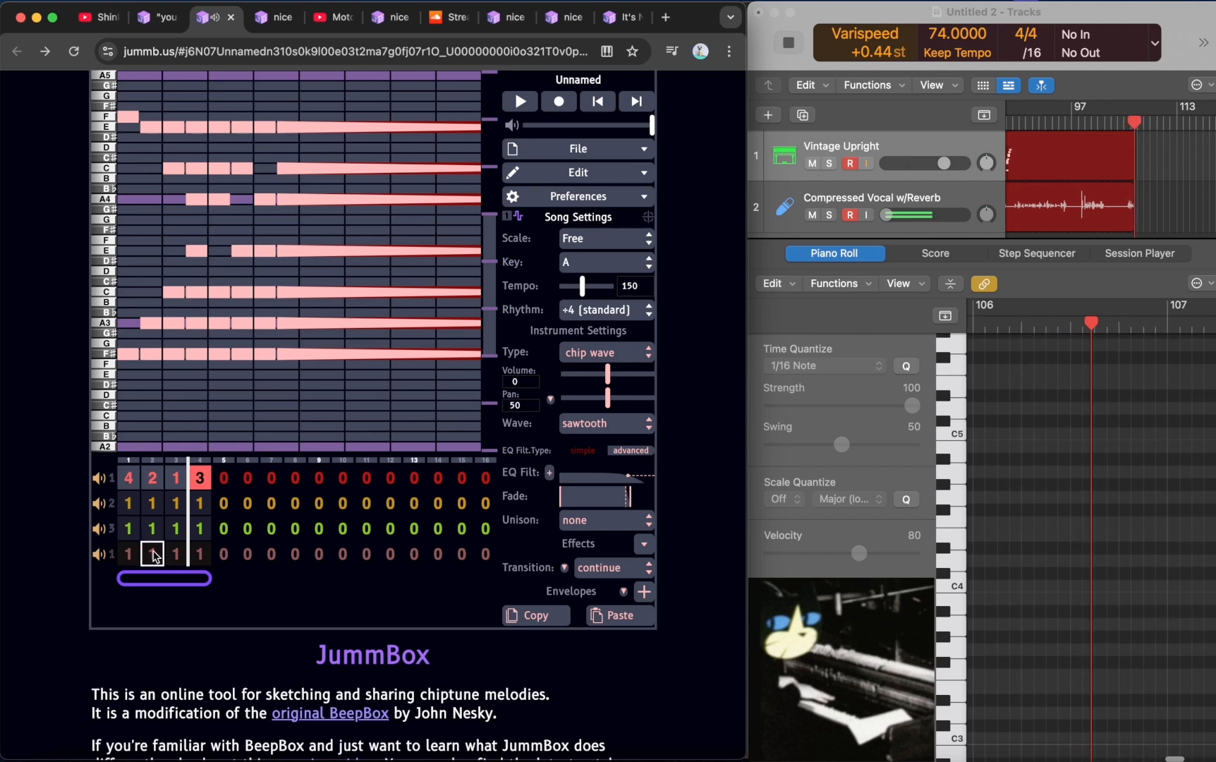
- Glance back at "you look weird" and examine the first channel's chord patterns in bars 3 and 4 of "Unnamed"
click(157, 17)
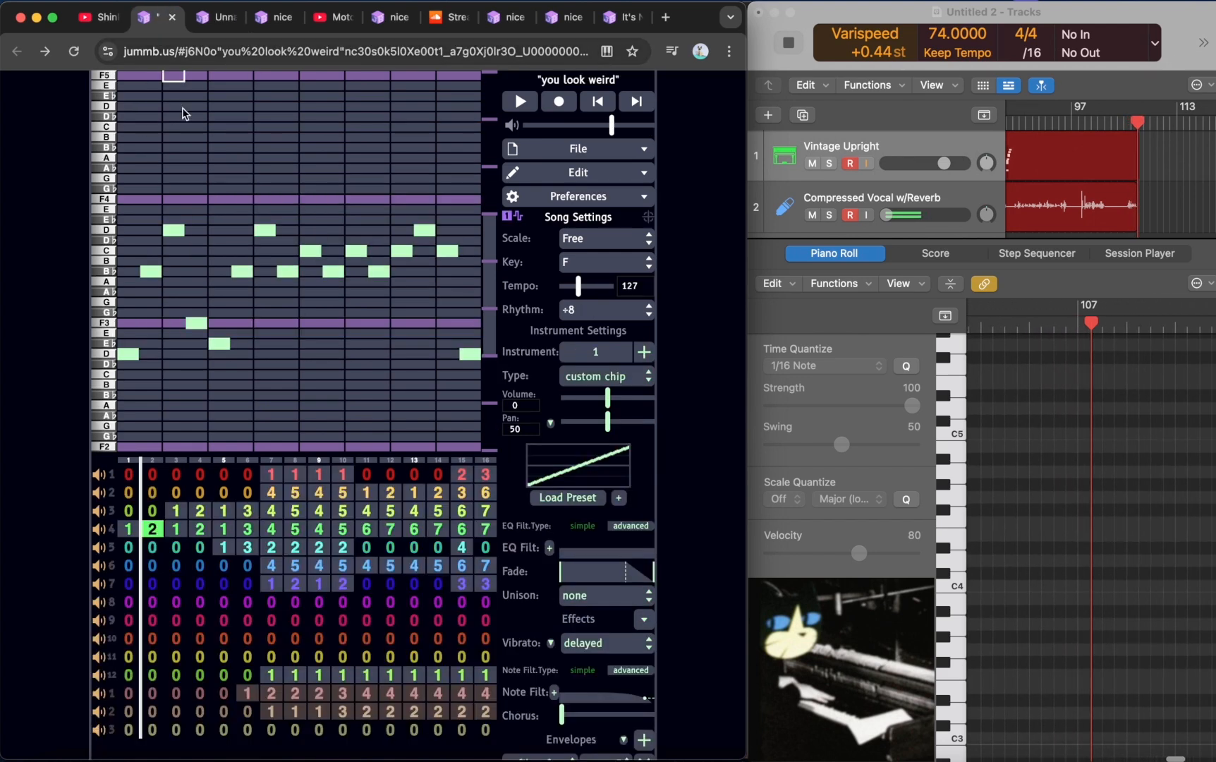
click(211, 16)
click(180, 475)
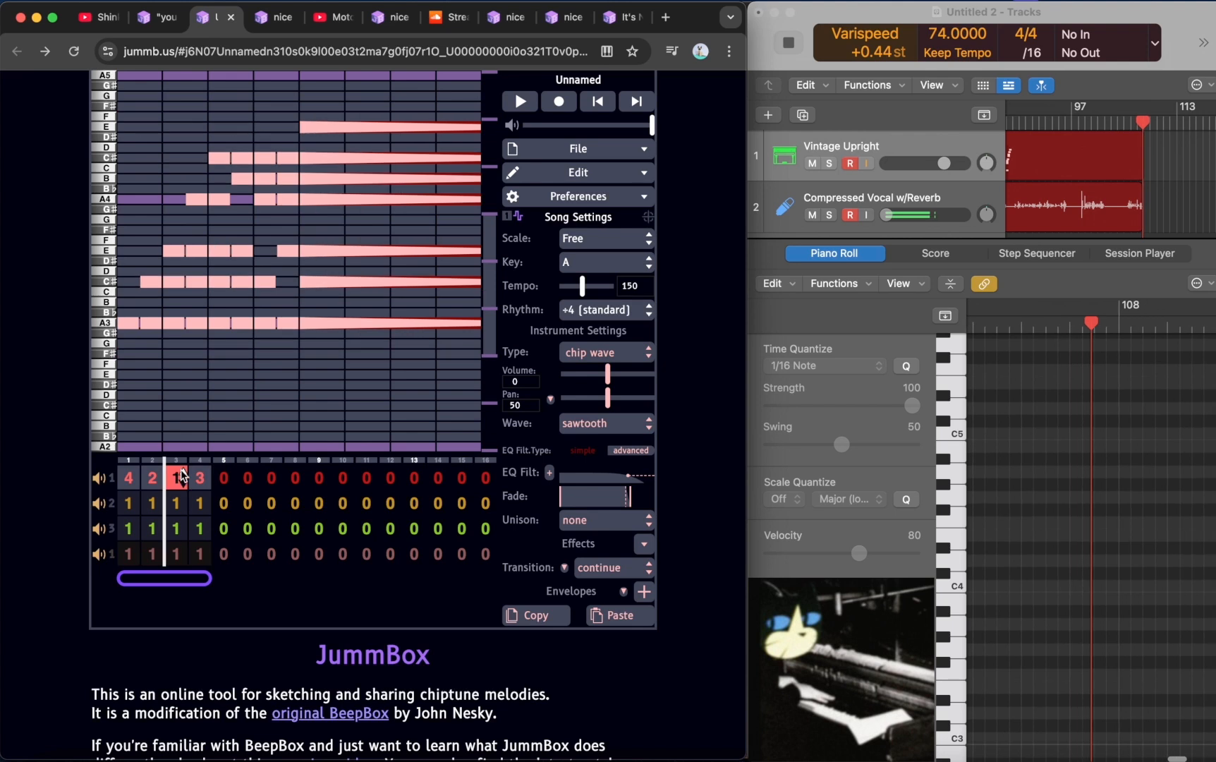
click(196, 476)
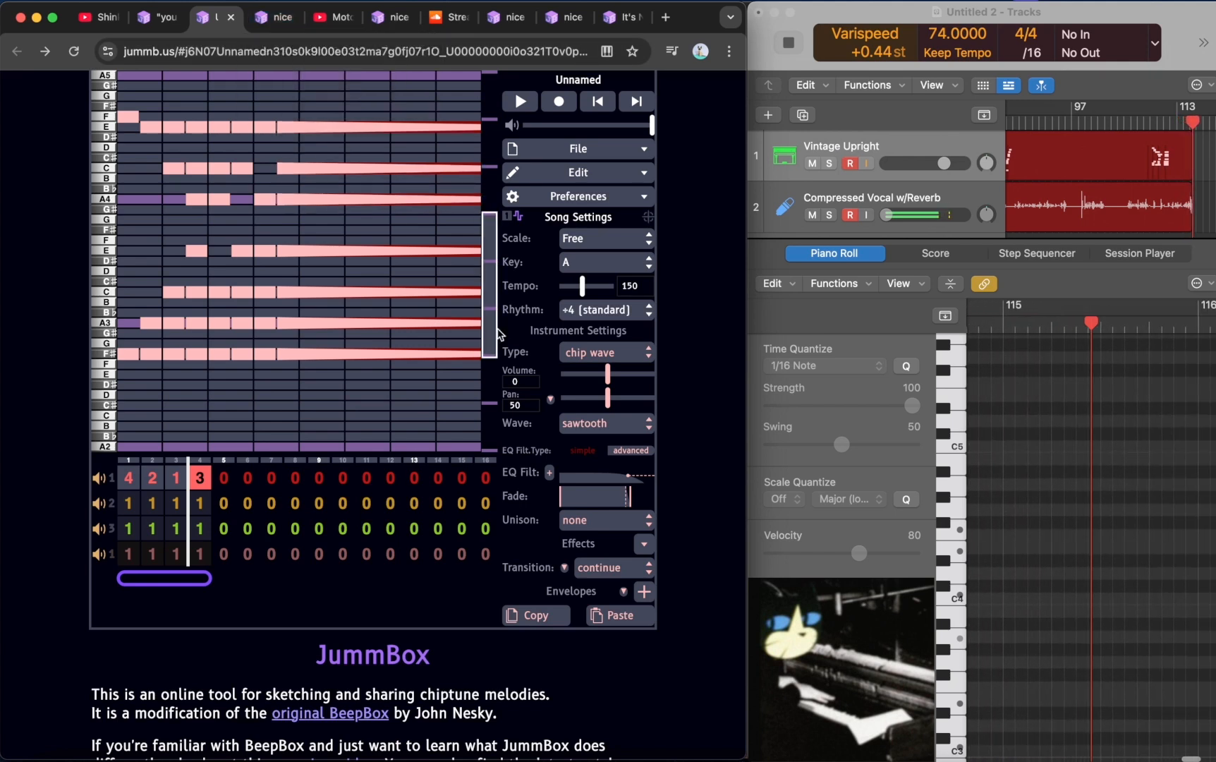
- Switch to the first "nice" project and play the start of its opening bar
click(275, 28)
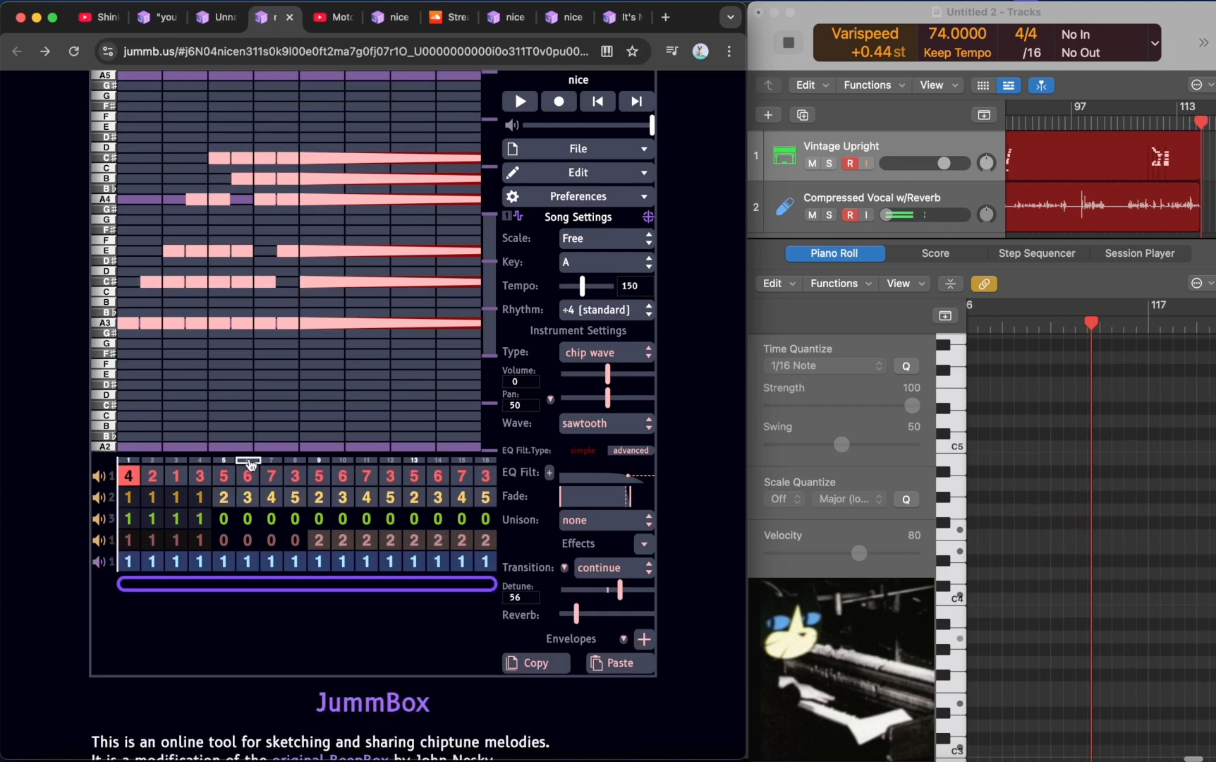
key(space)
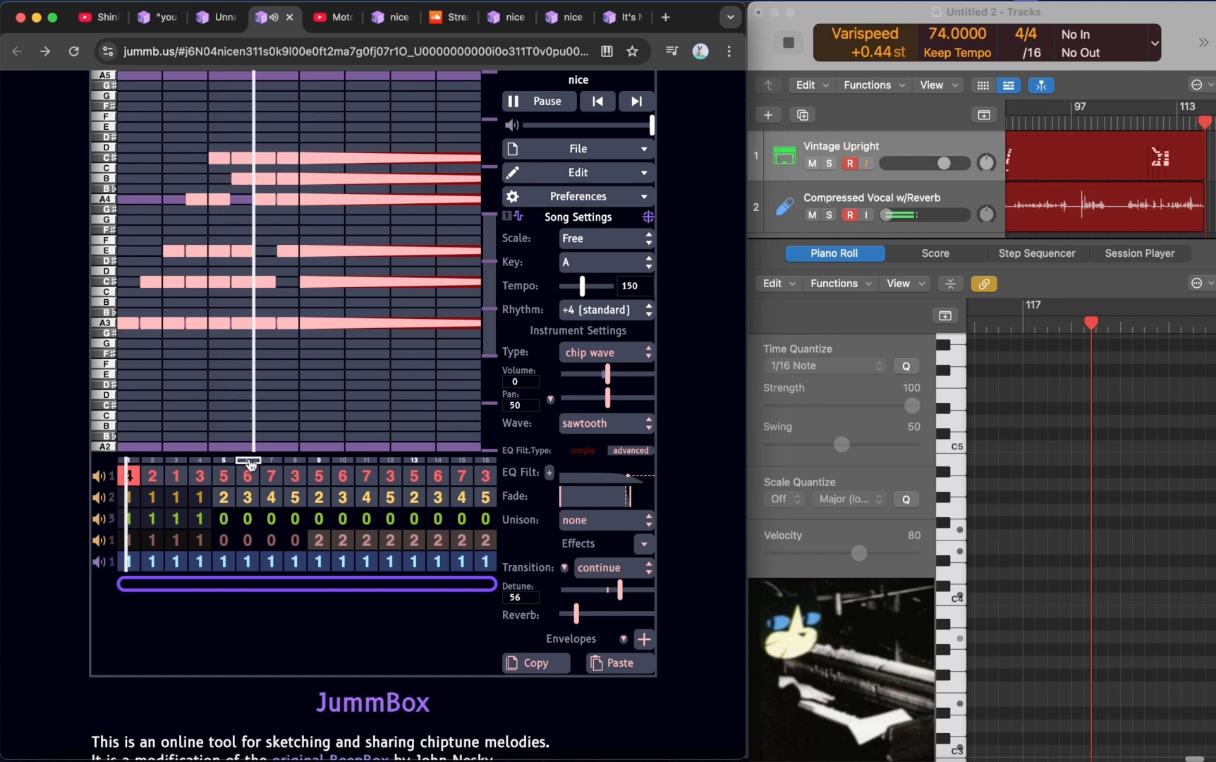
key(space)
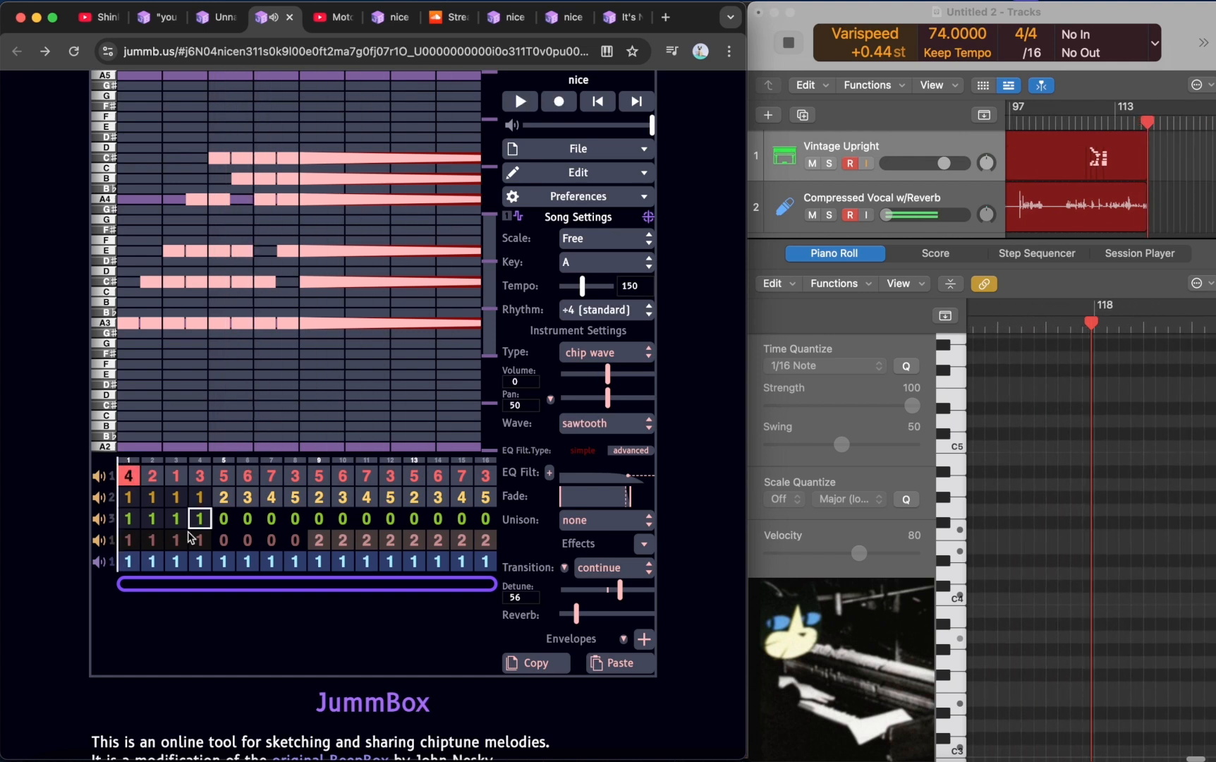
- Inspect the mix volume modulation in bar 1 and replay the opening from the first pitch channel's pattern
click(136, 564)
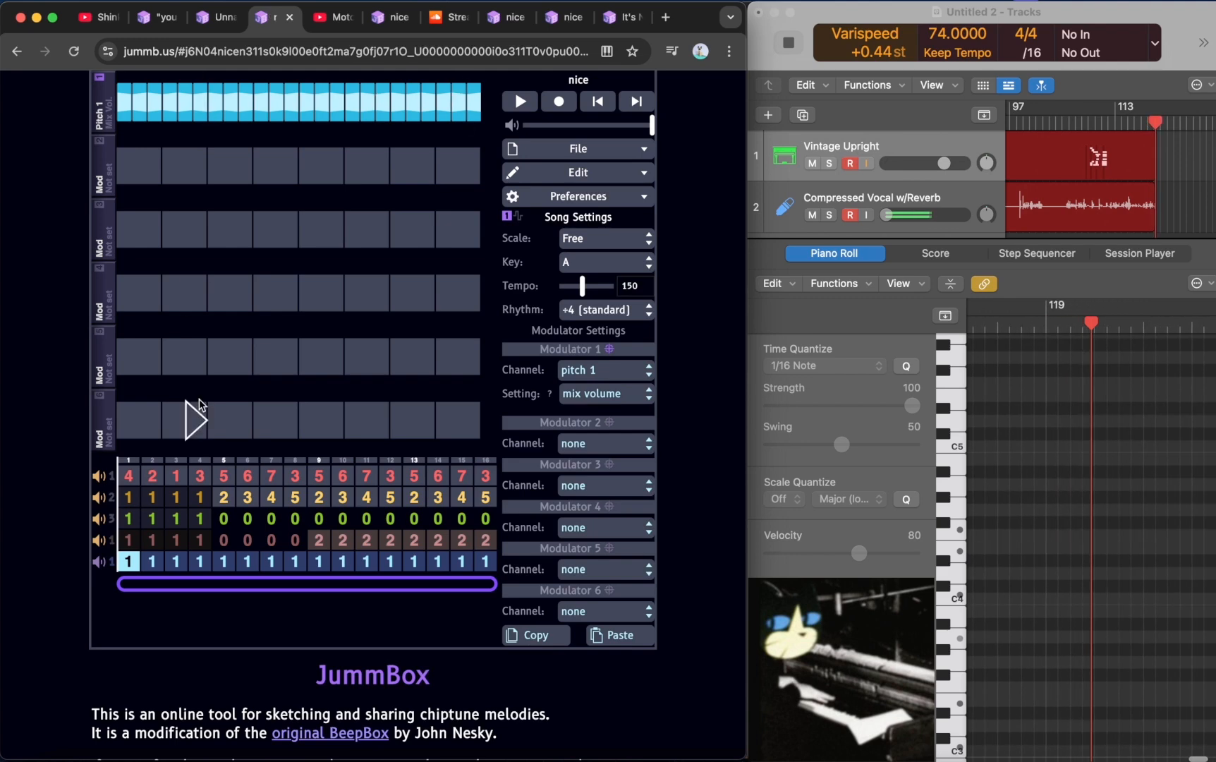
click(134, 480)
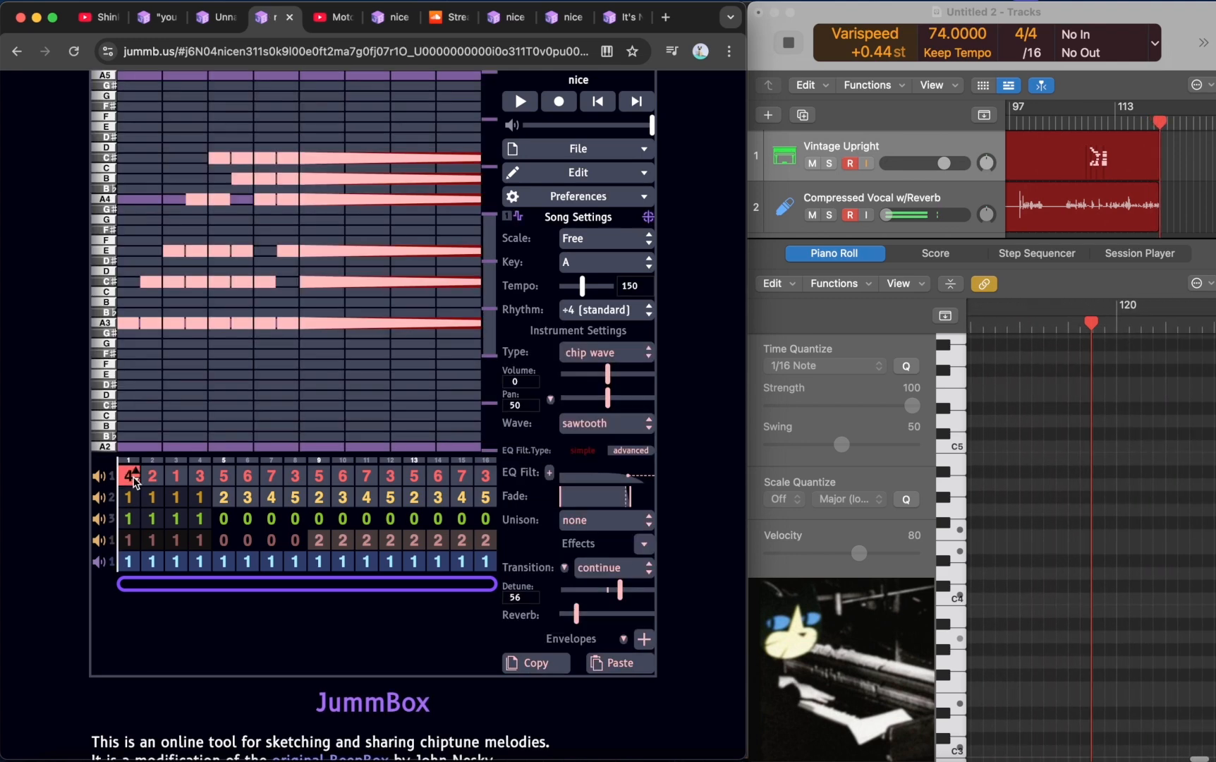
key(space)
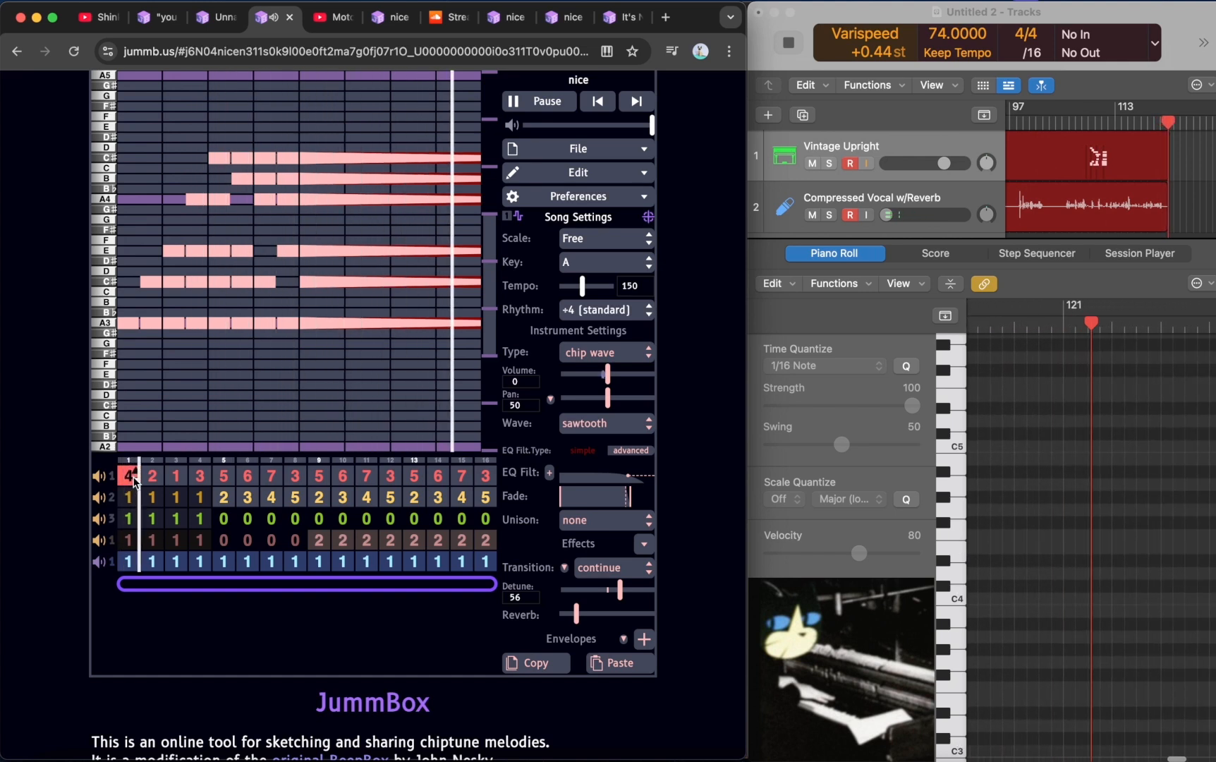
key(space)
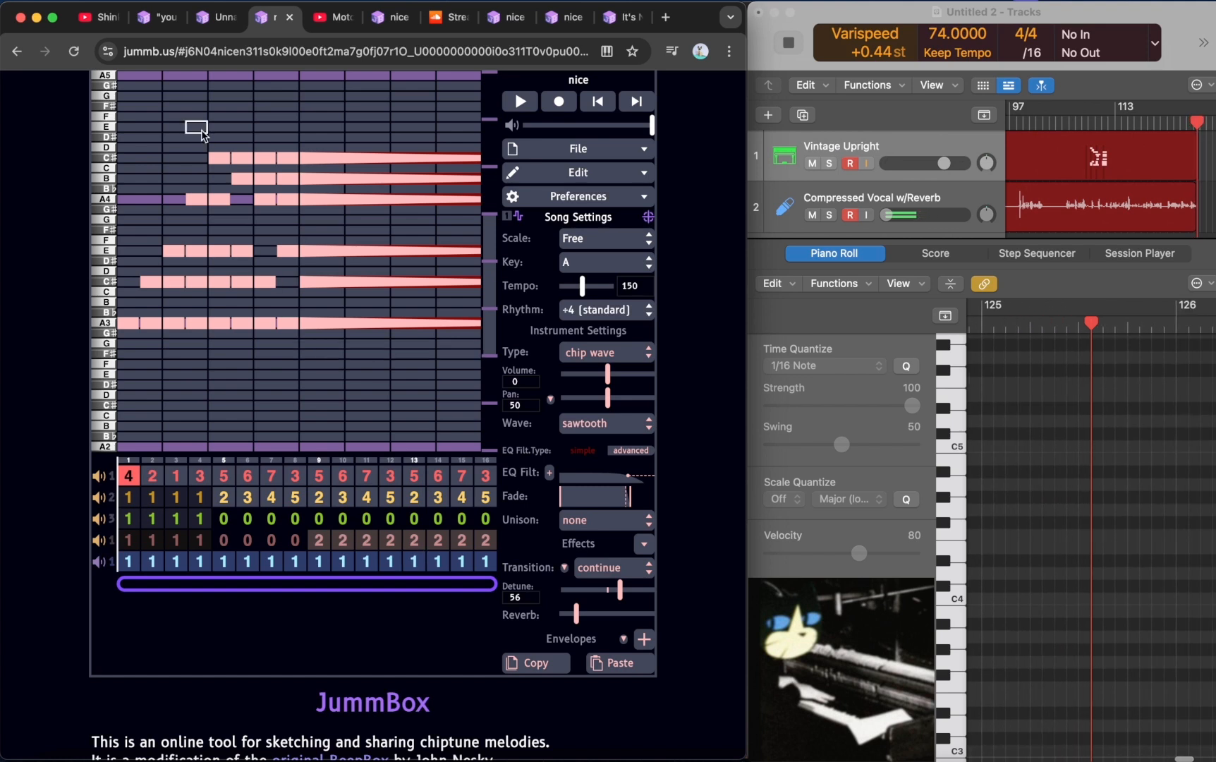
- Compare the chord sound by playing the "Unnamed" project briefly and replaying the opening of the "nice" project
click(223, 22)
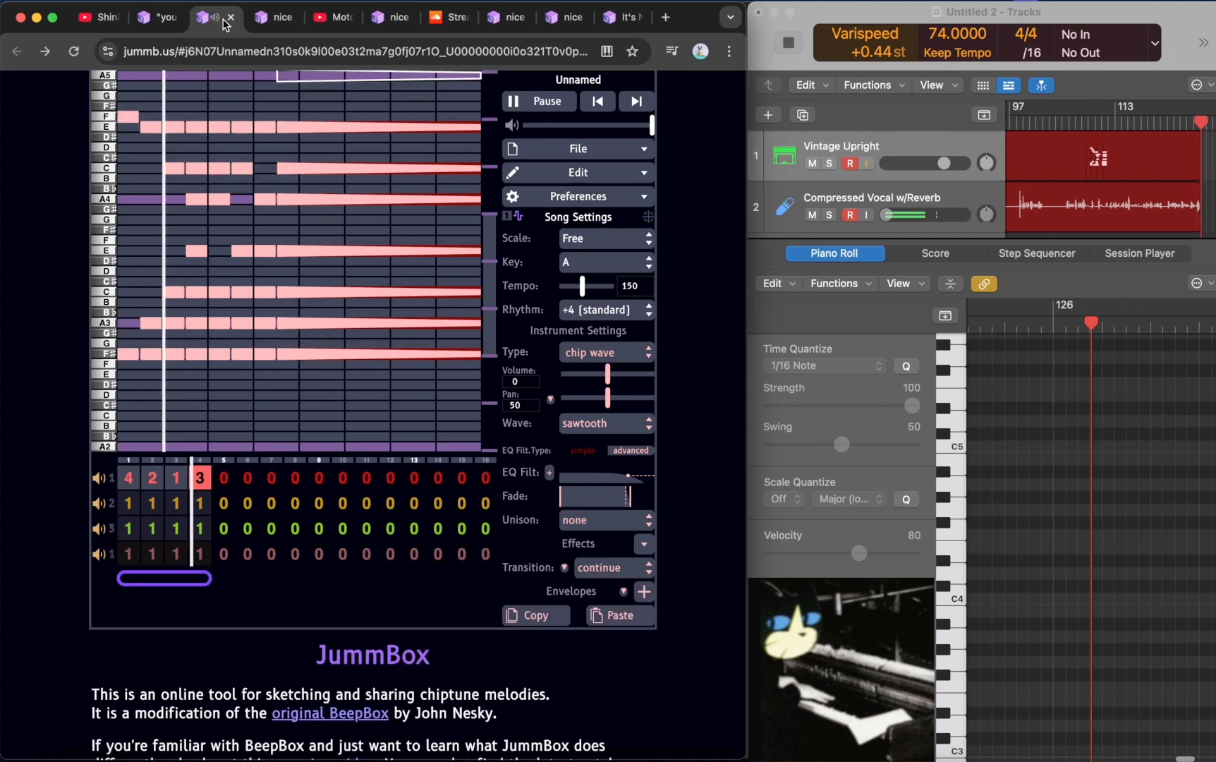
key(space)
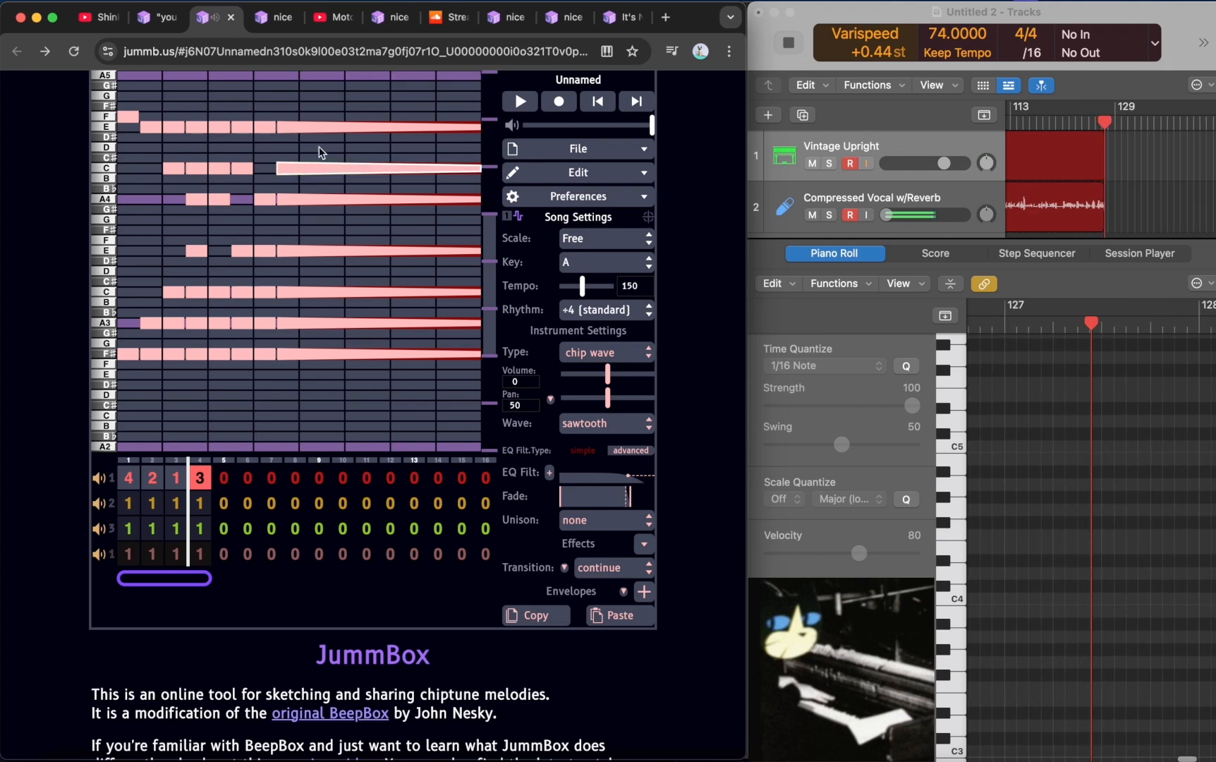
click(282, 29)
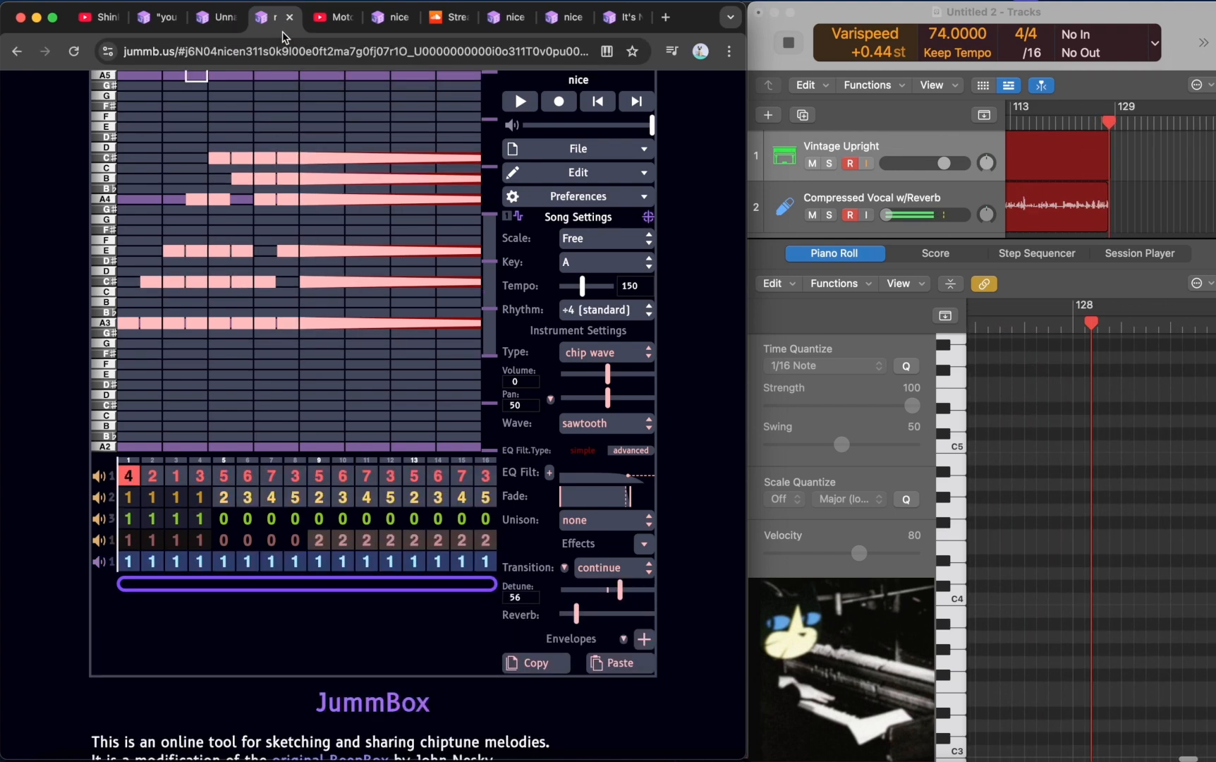
key(space)
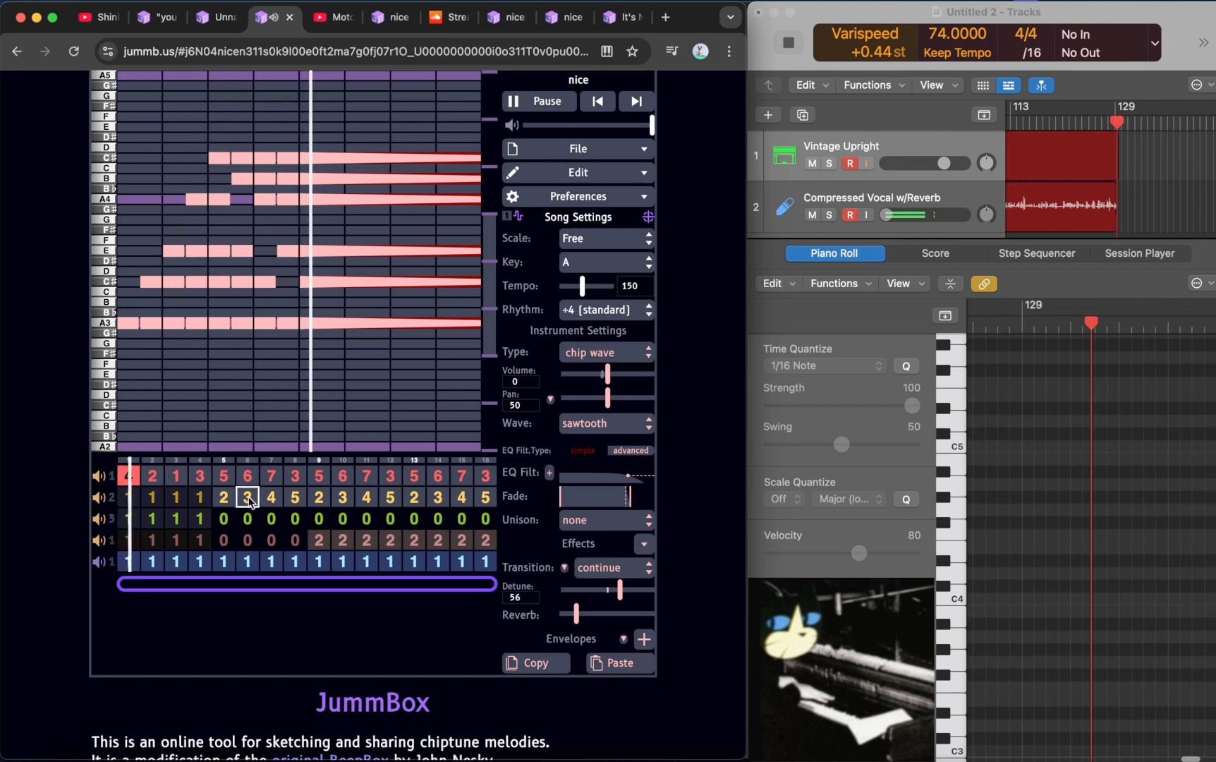
key(space)
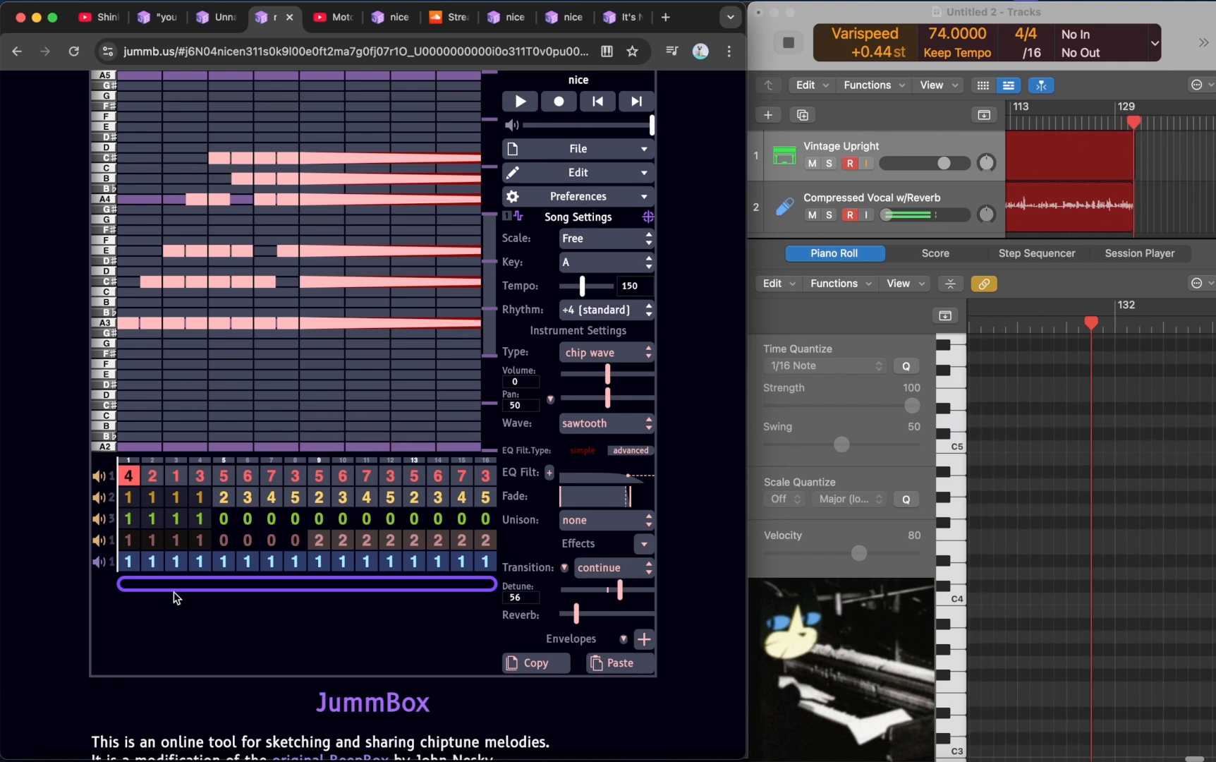
- Play "nice" from bar 5, viewing the second channel's bass patterns and the first channel's chord patterns during playback
click(230, 496)
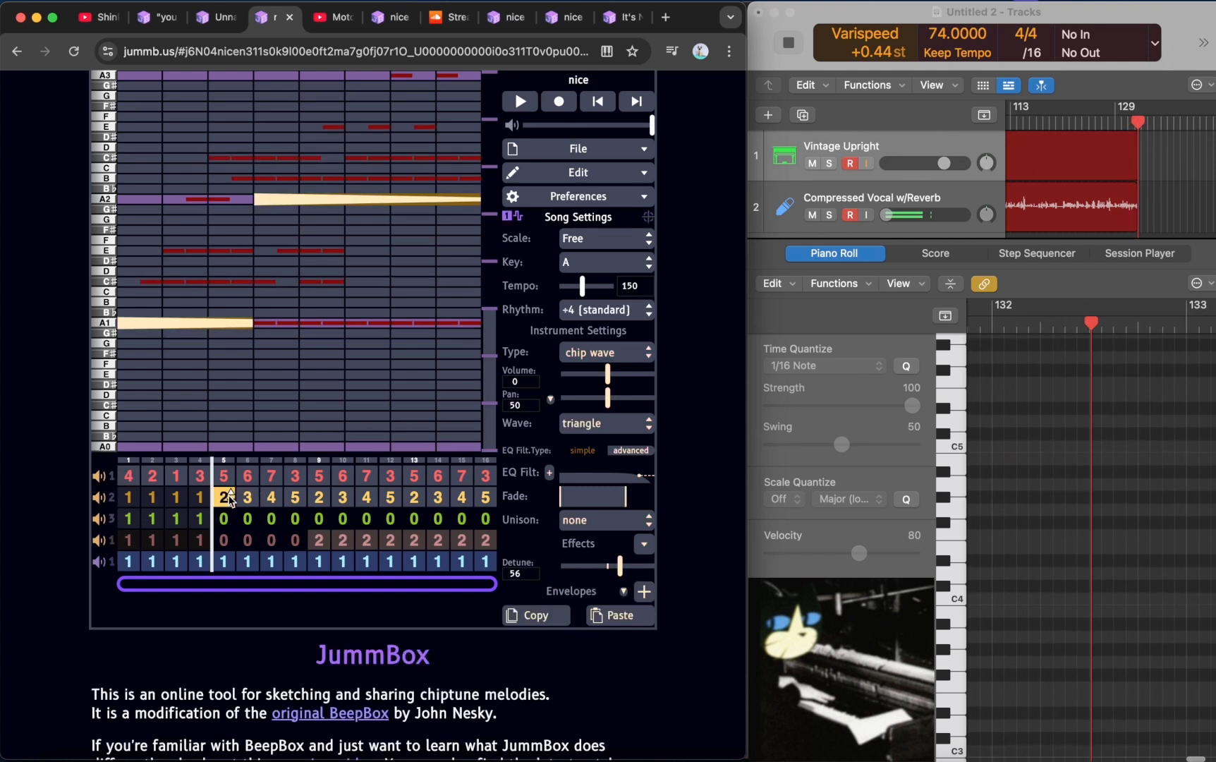
key(space)
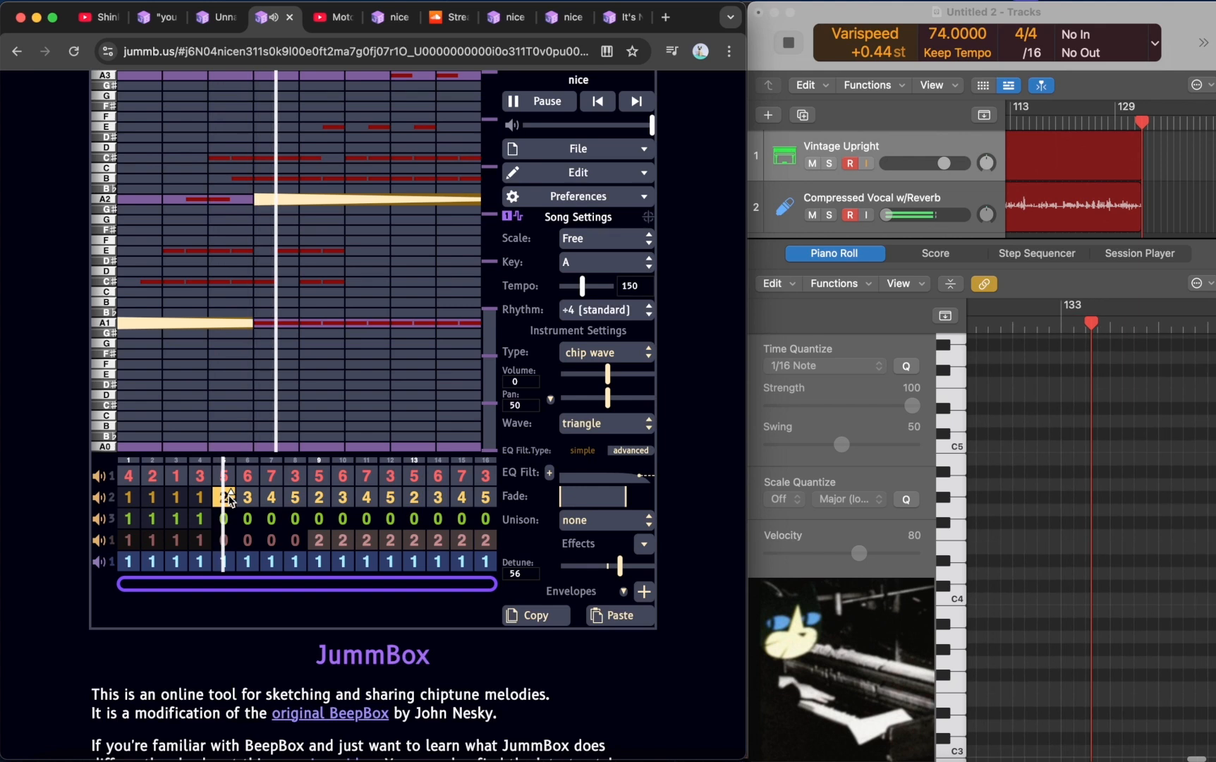
click(245, 477)
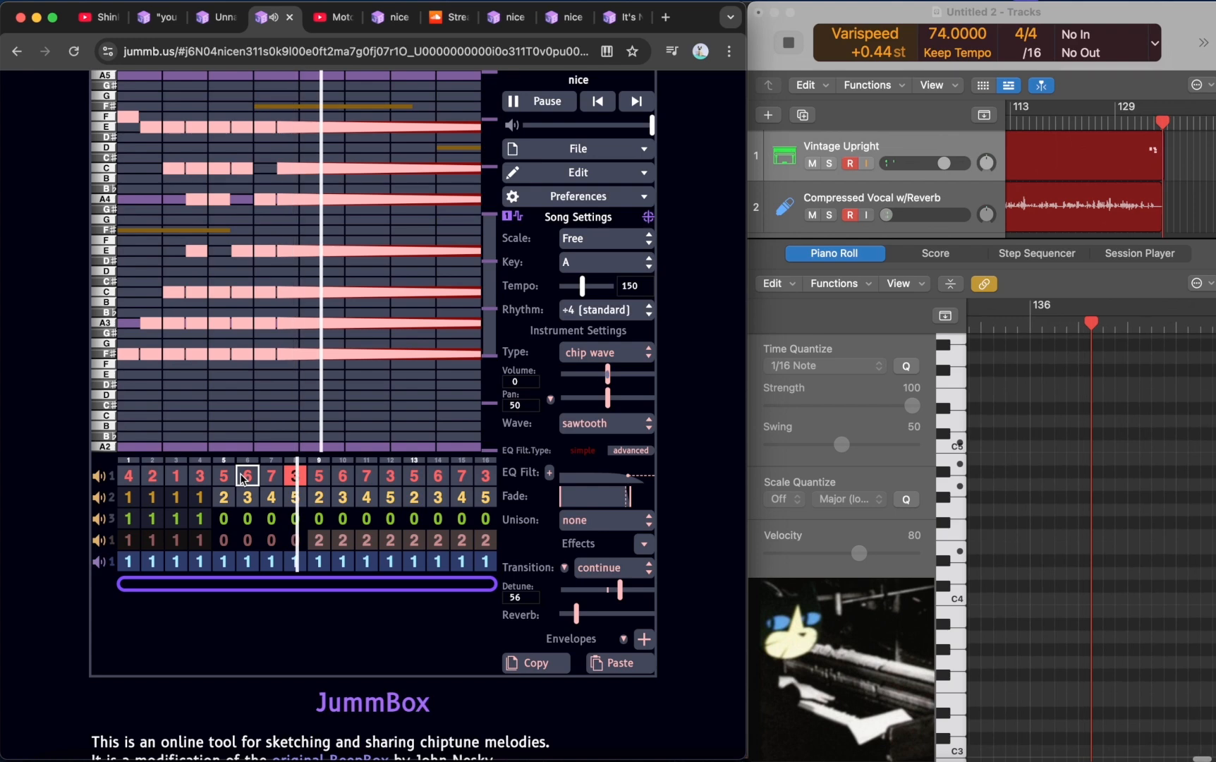
click(313, 501)
key(shift+m)
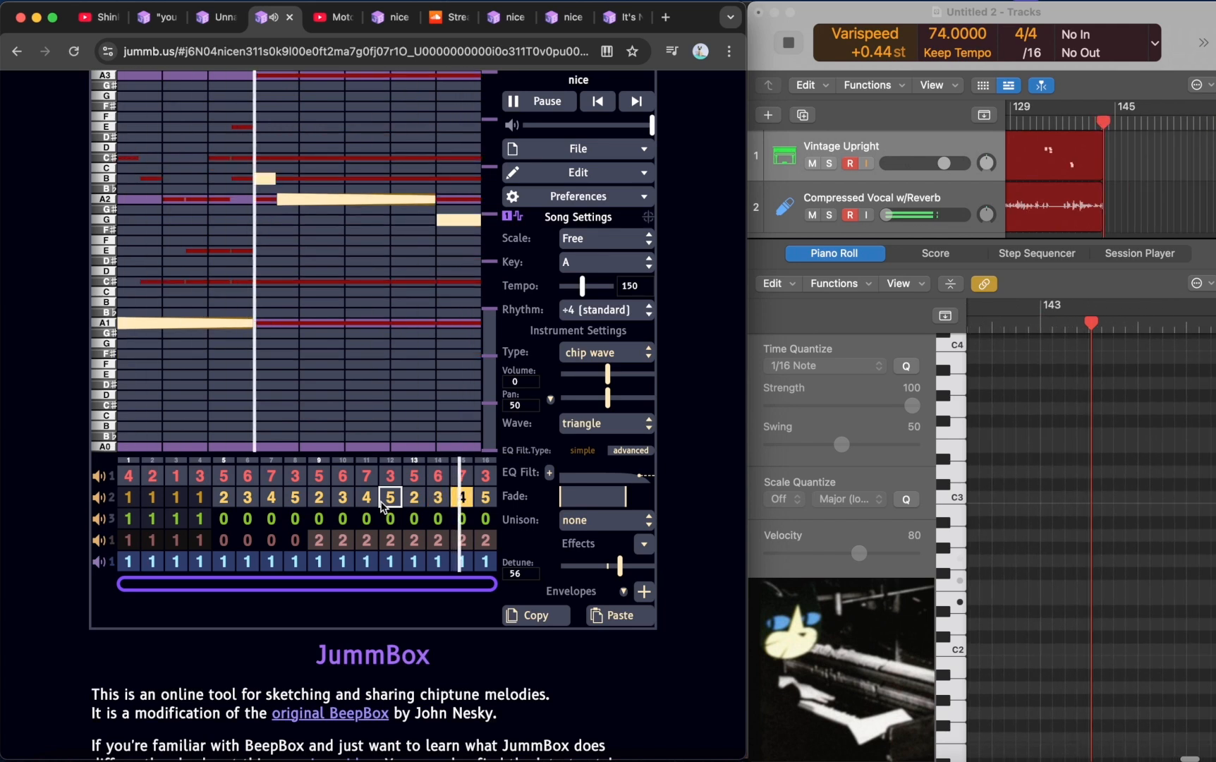
- View the first noise channel's drum pattern during playback, and stop the song
click(390, 539)
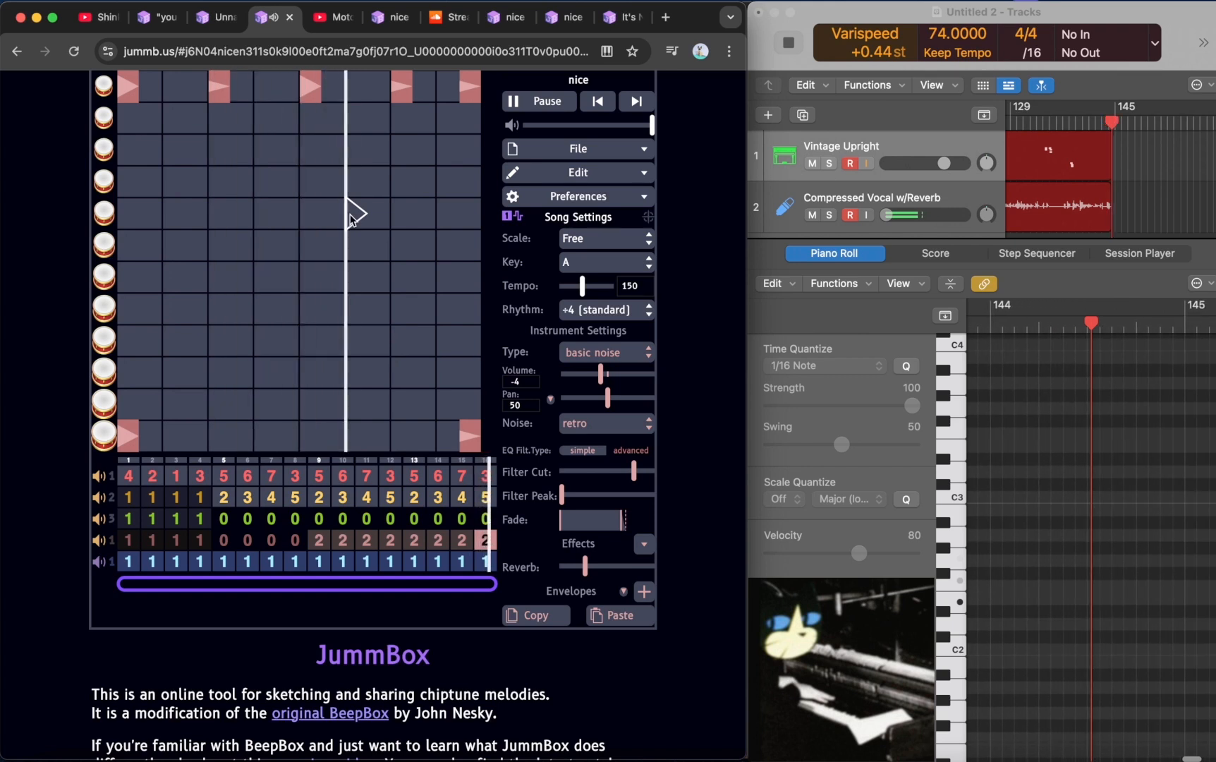
key(space)
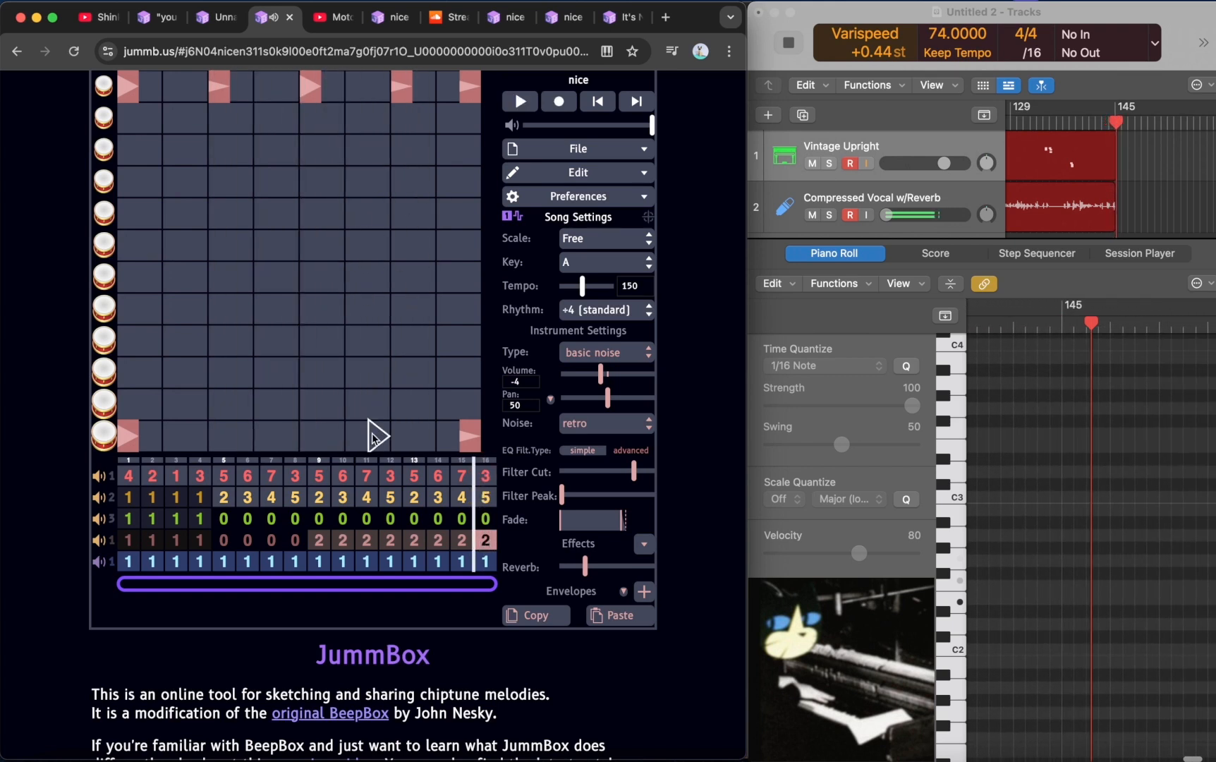
- Play a short passage of Fearofdark's "Motorway" on YouTube from 2:11
click(342, 22)
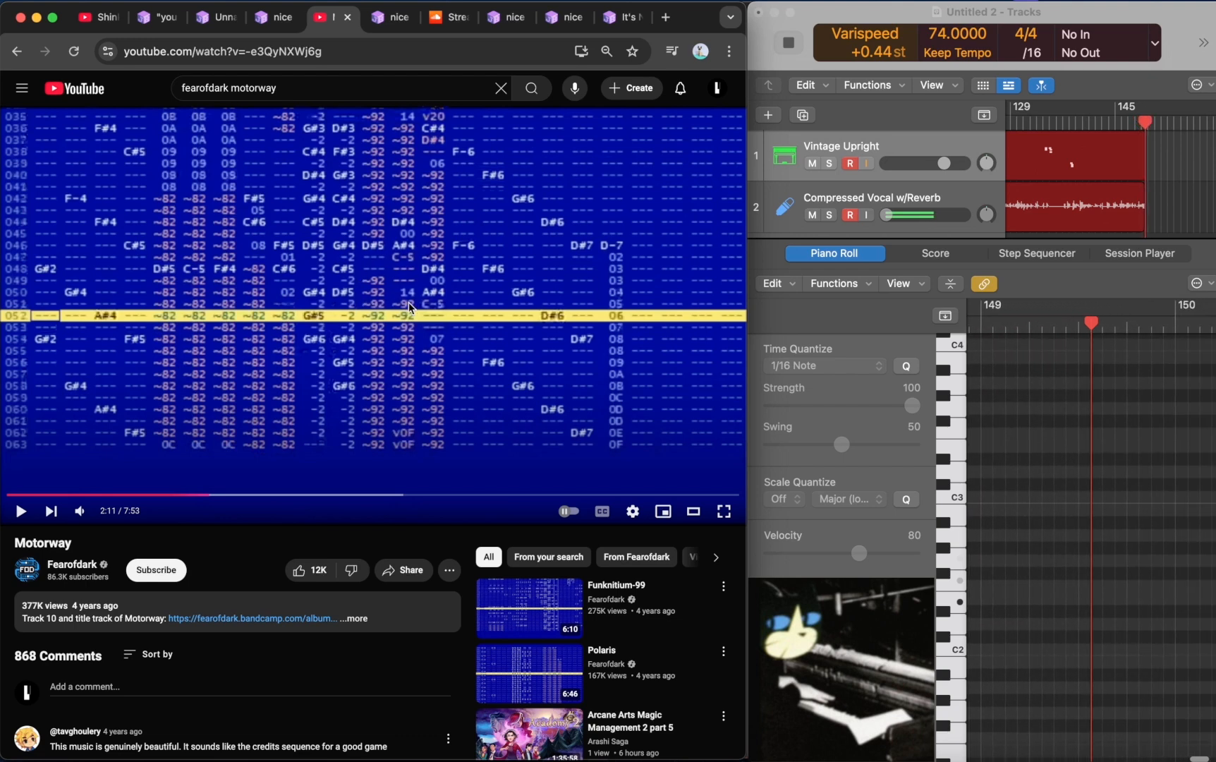
click(303, 351)
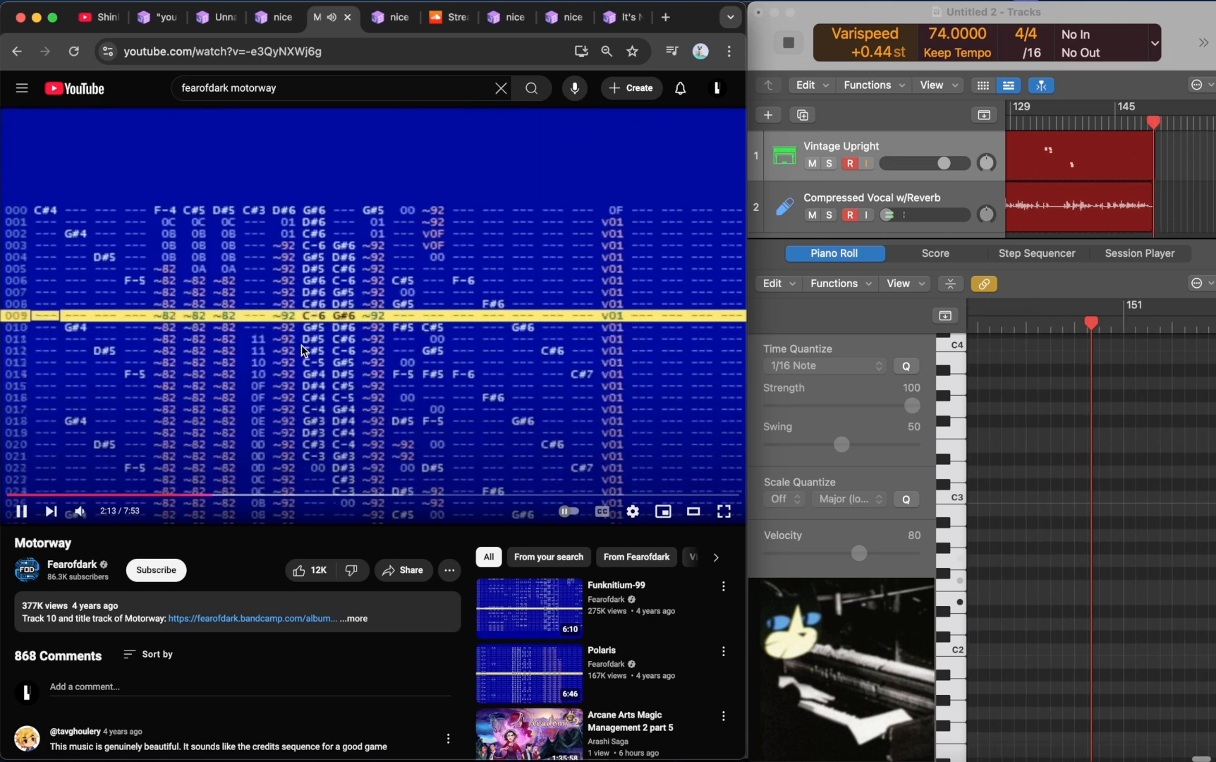
click(303, 350)
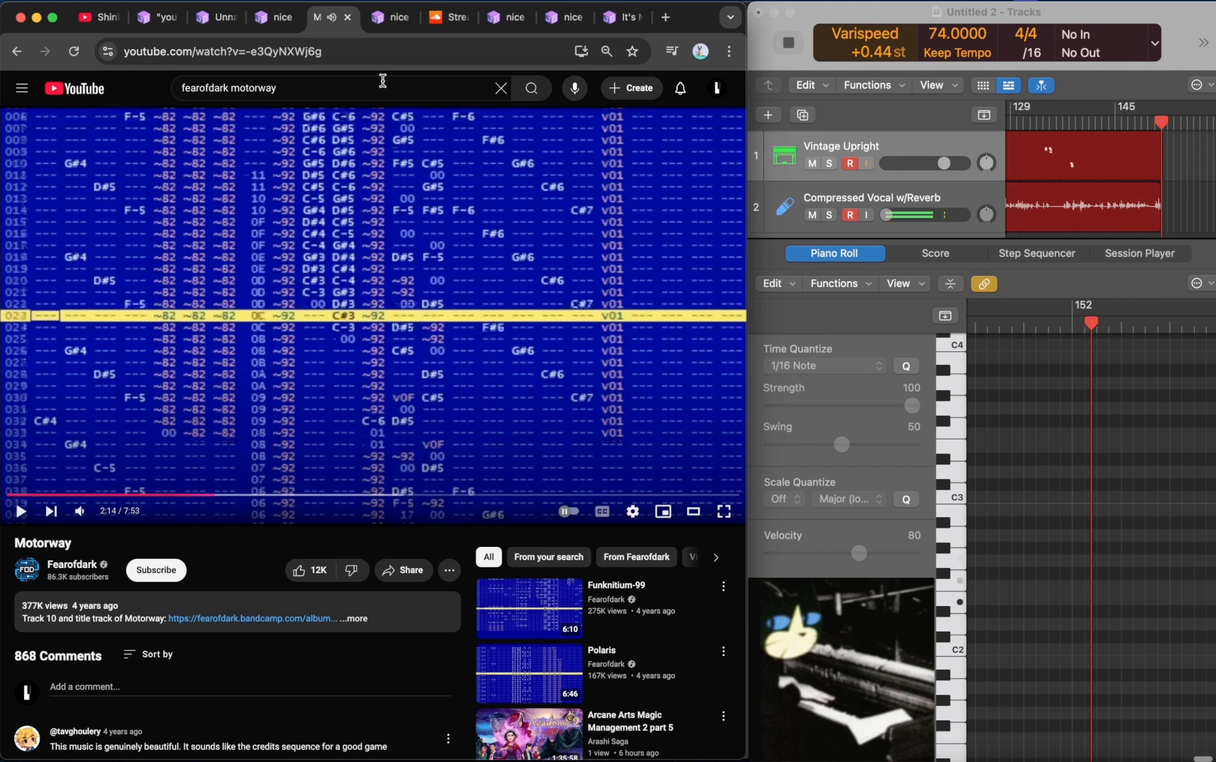
- Play the second "nice" project from bar 9, viewing the fourth channel's melody patterns from bar 14 onward
click(386, 18)
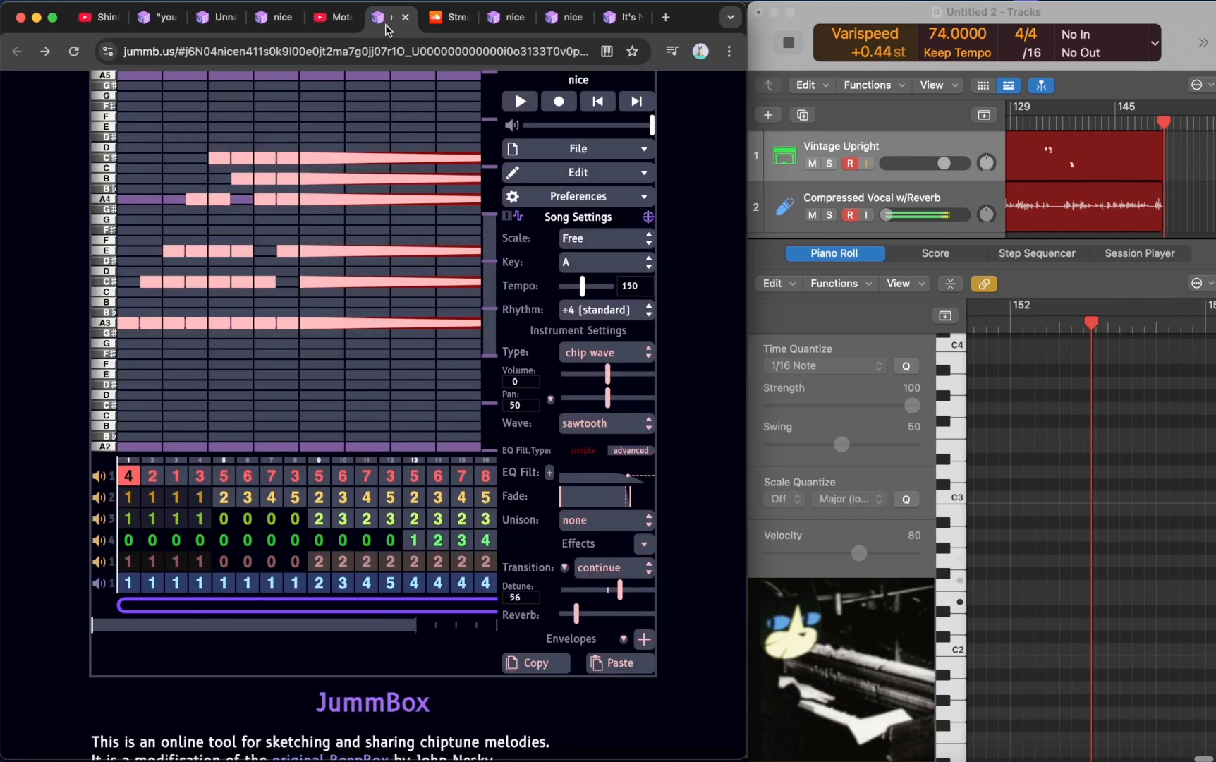
click(315, 524)
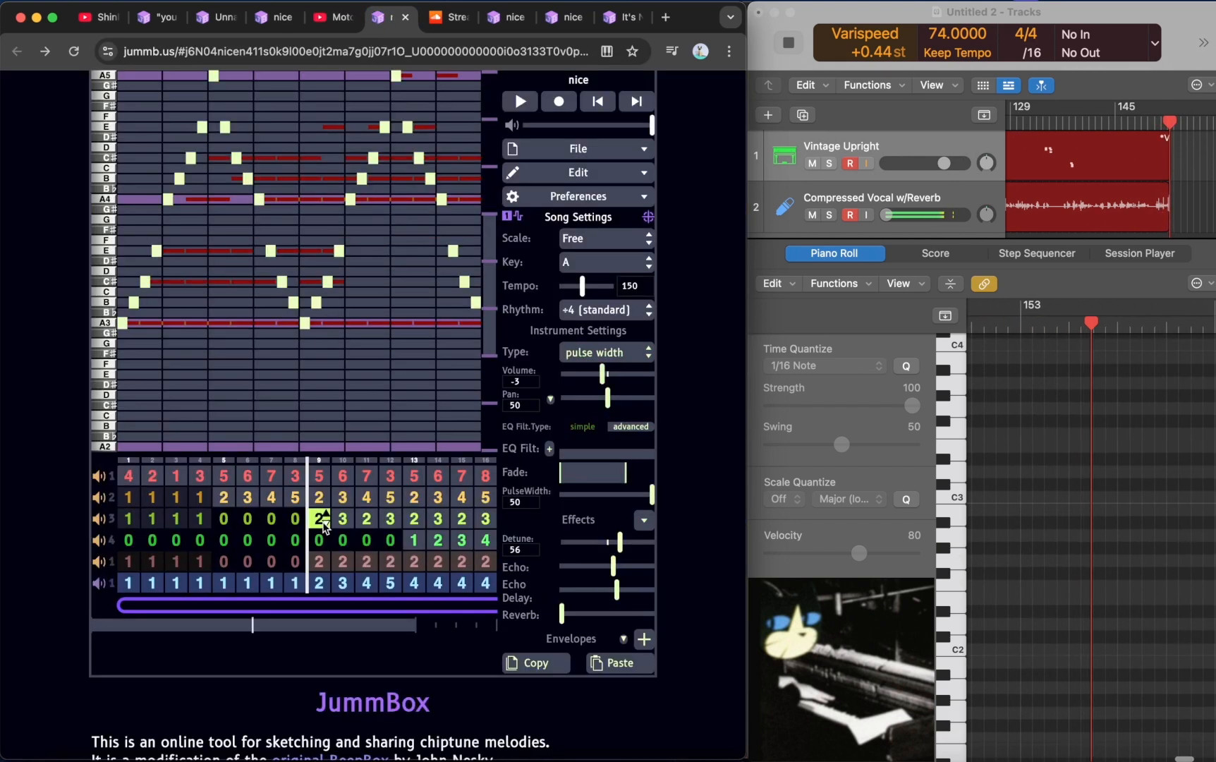
key(space)
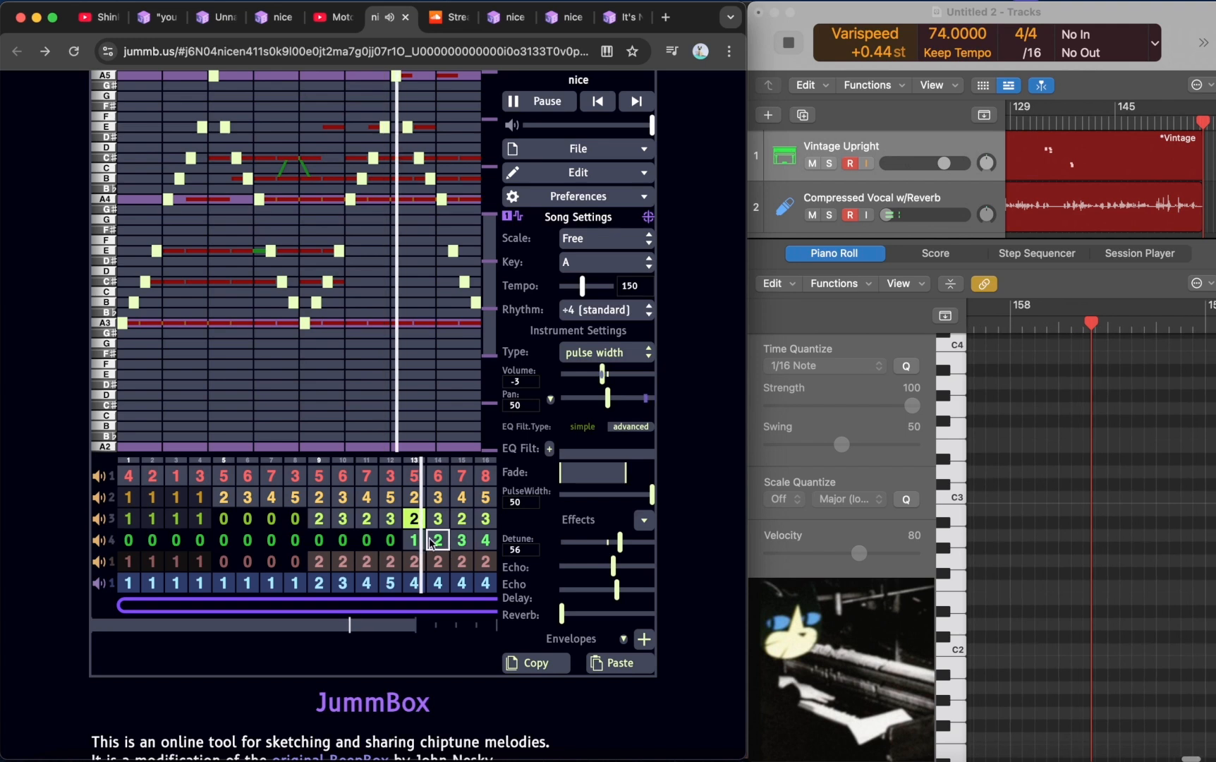
click(448, 546)
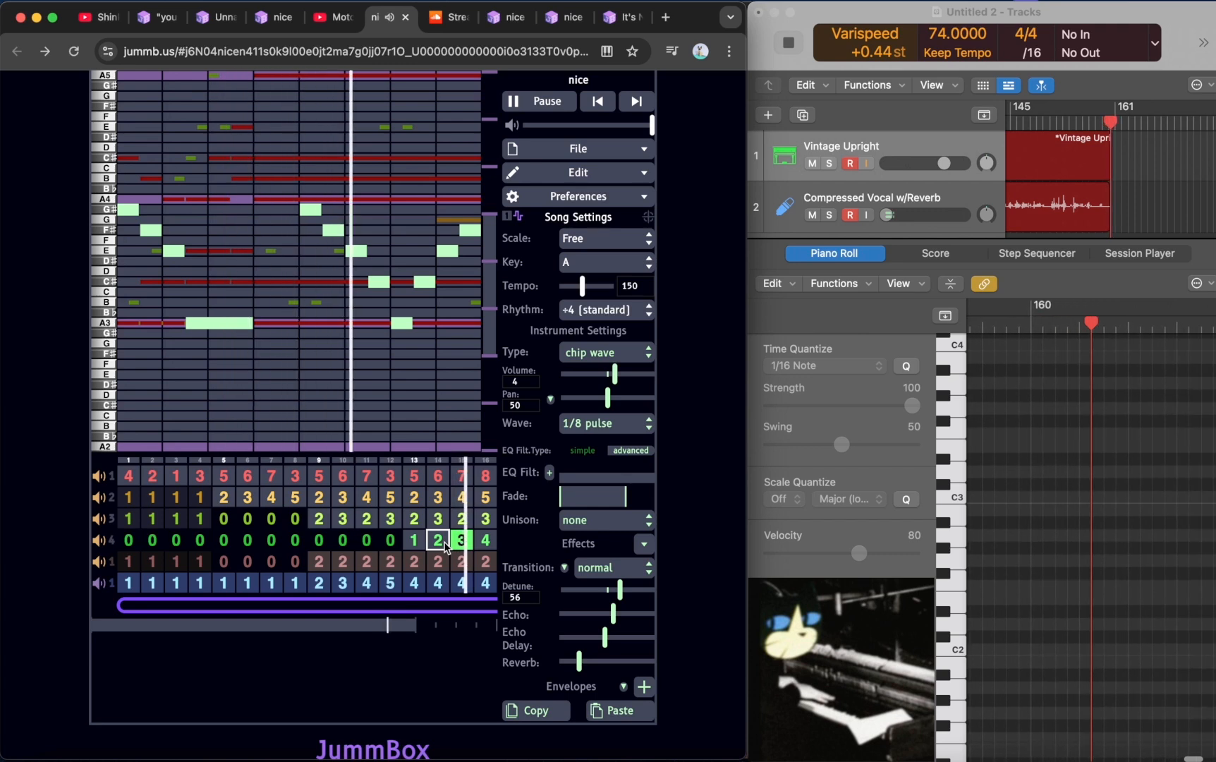
key(space)
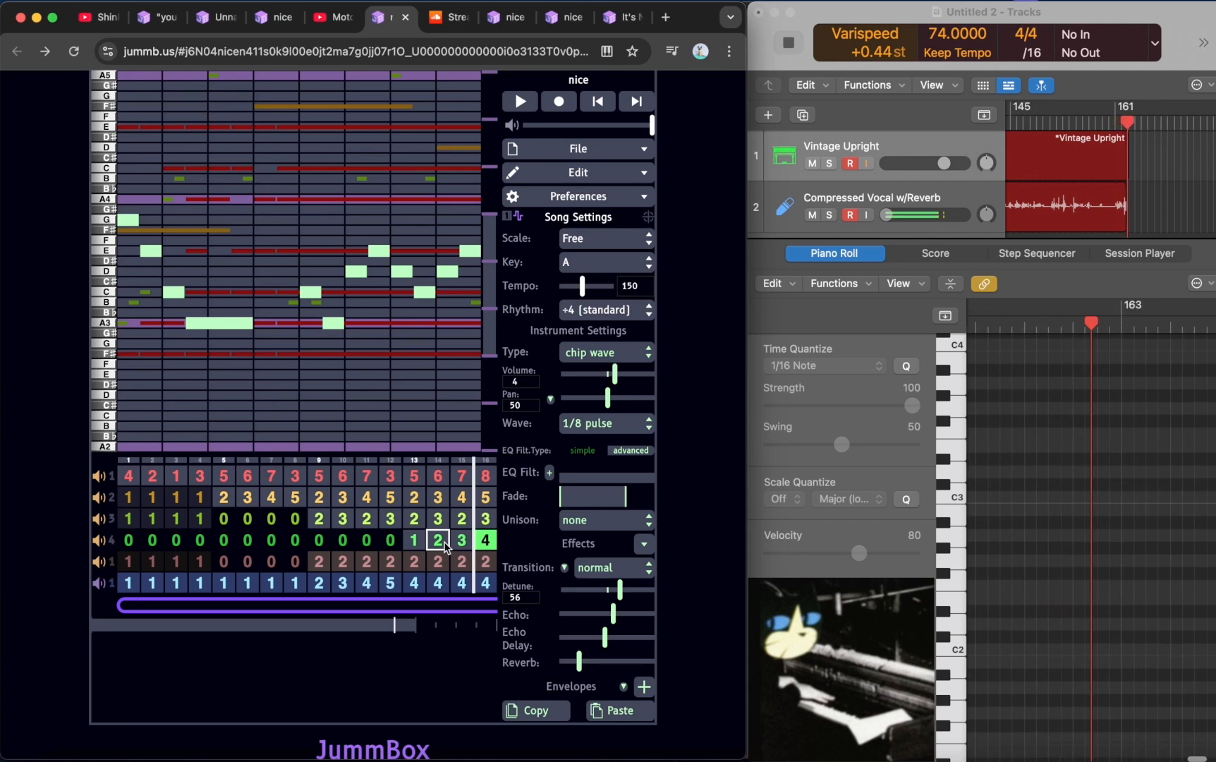
- Resume the song from bar 16 through its final bars, and stop once it loops to the start
drag(399, 626, 520, 630)
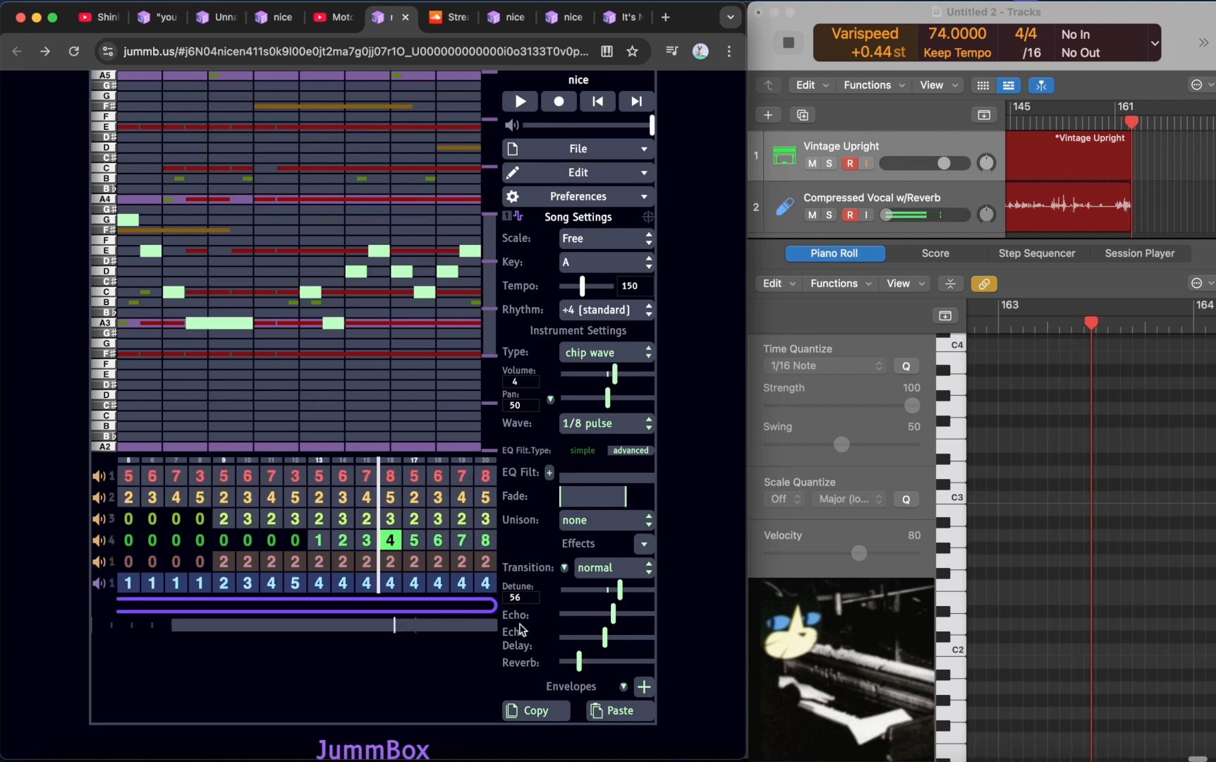
key(space)
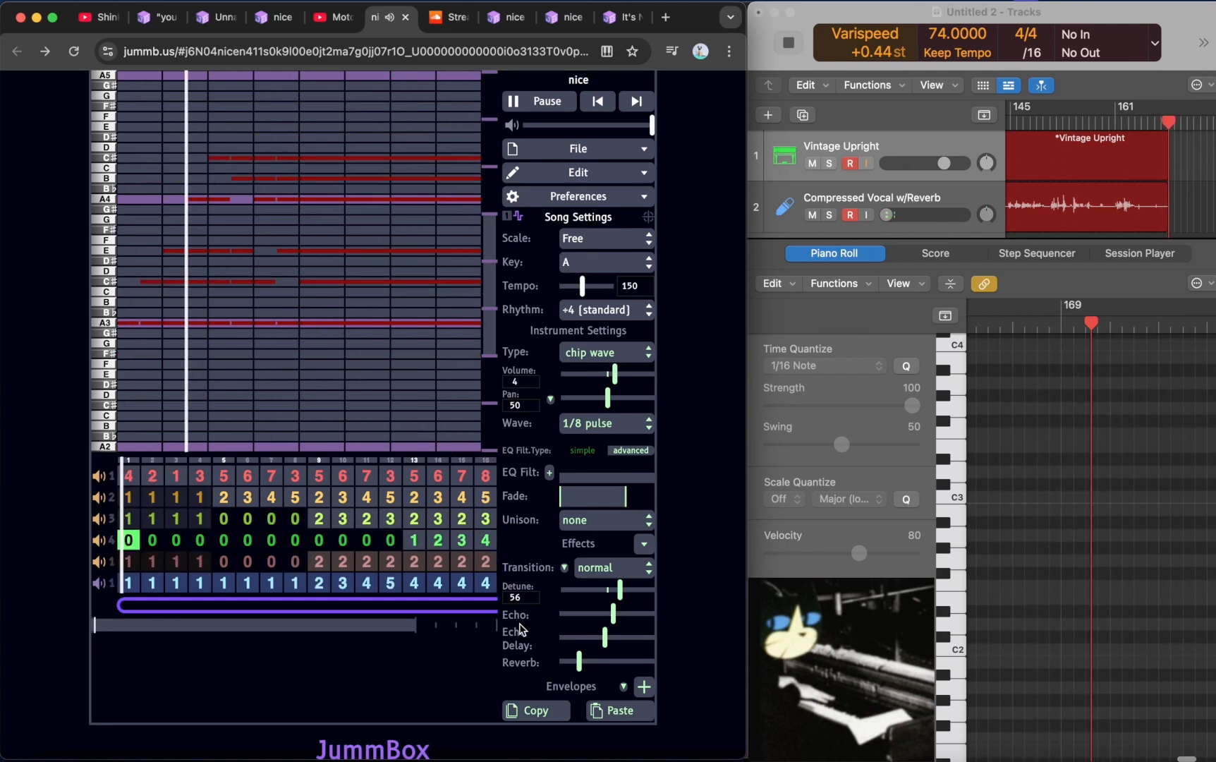
key(space)
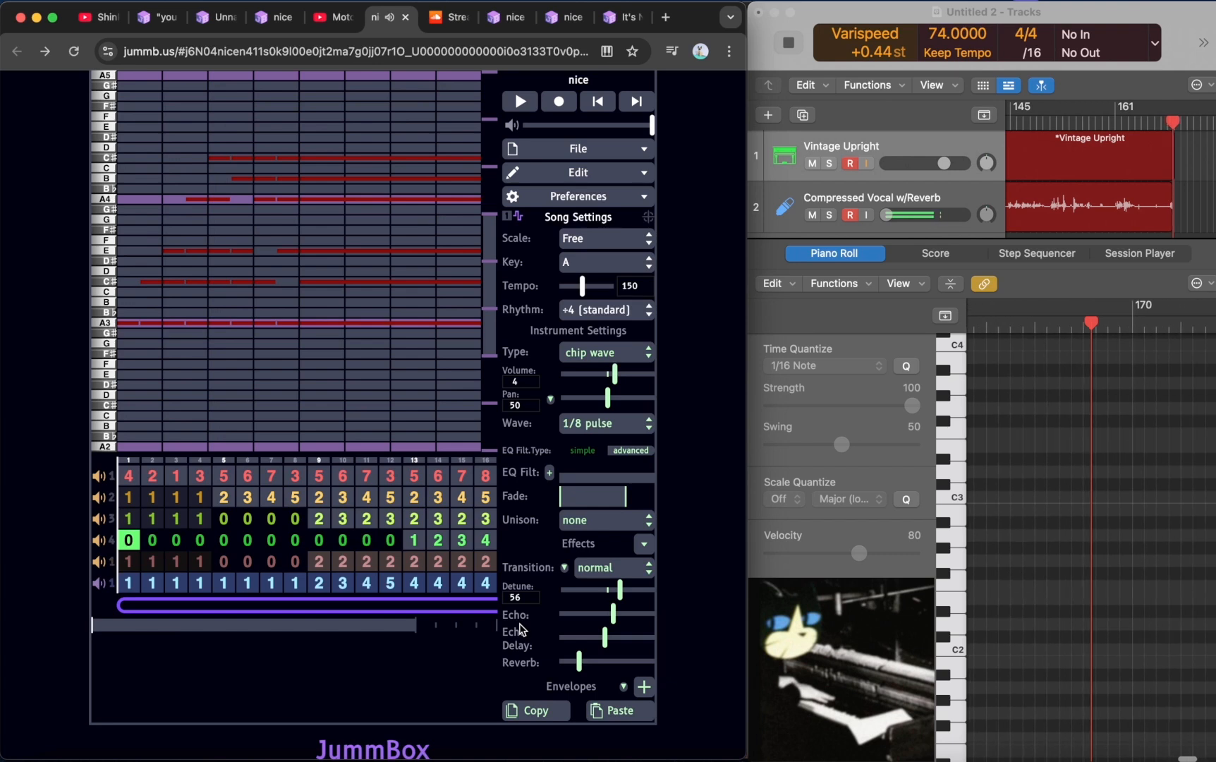
- Compare the fourth channel's melody patterns in bars 13 and 20
drag(369, 632, 499, 632)
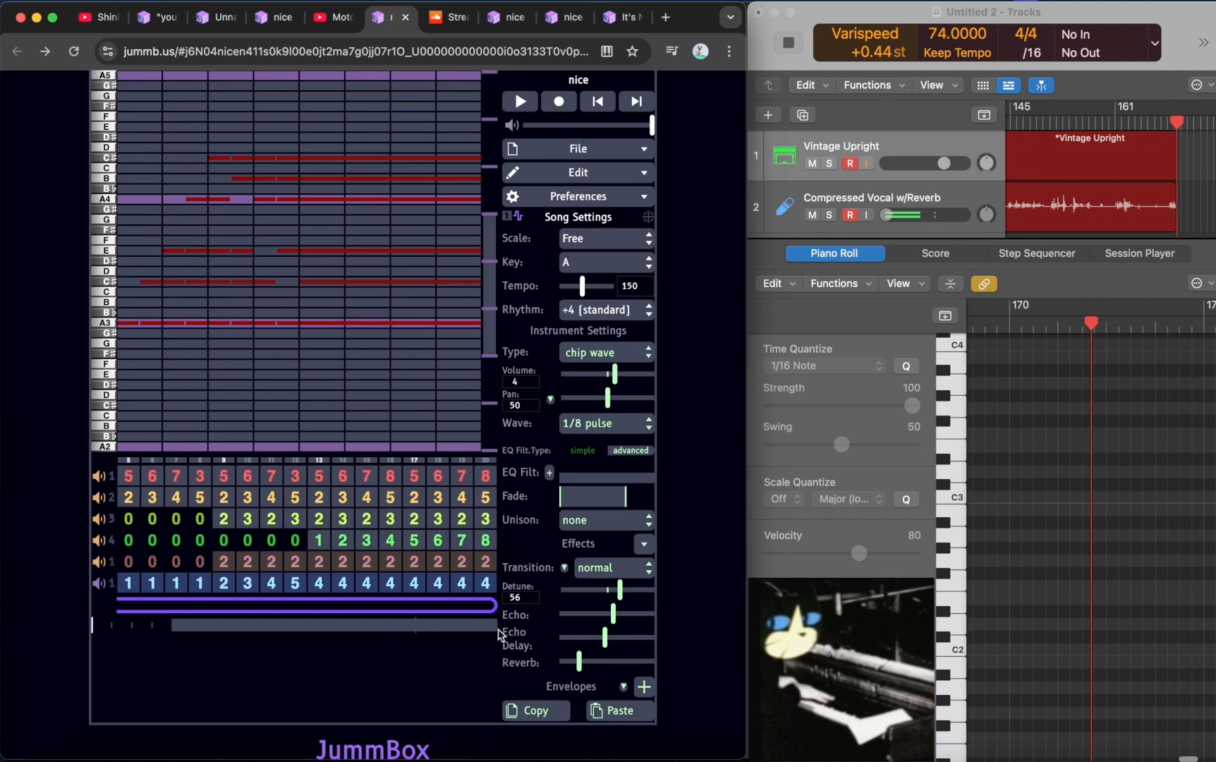
click(484, 541)
click(310, 539)
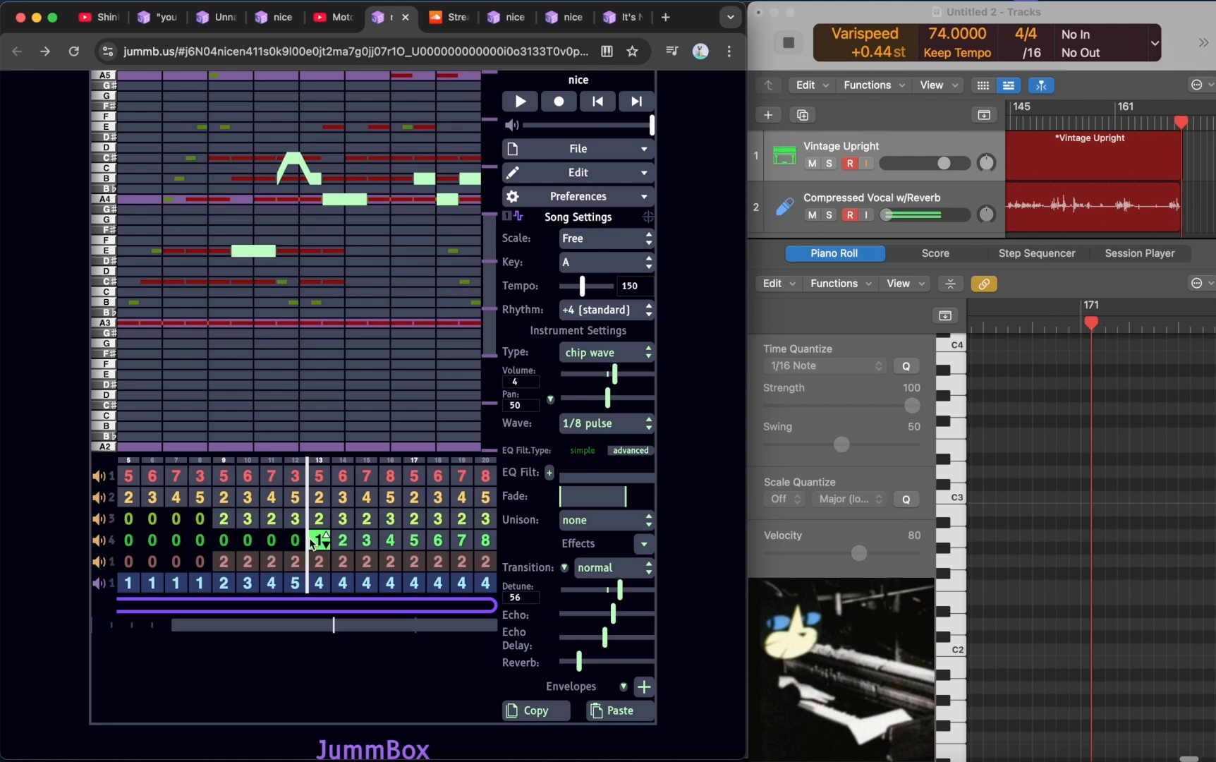
click(487, 542)
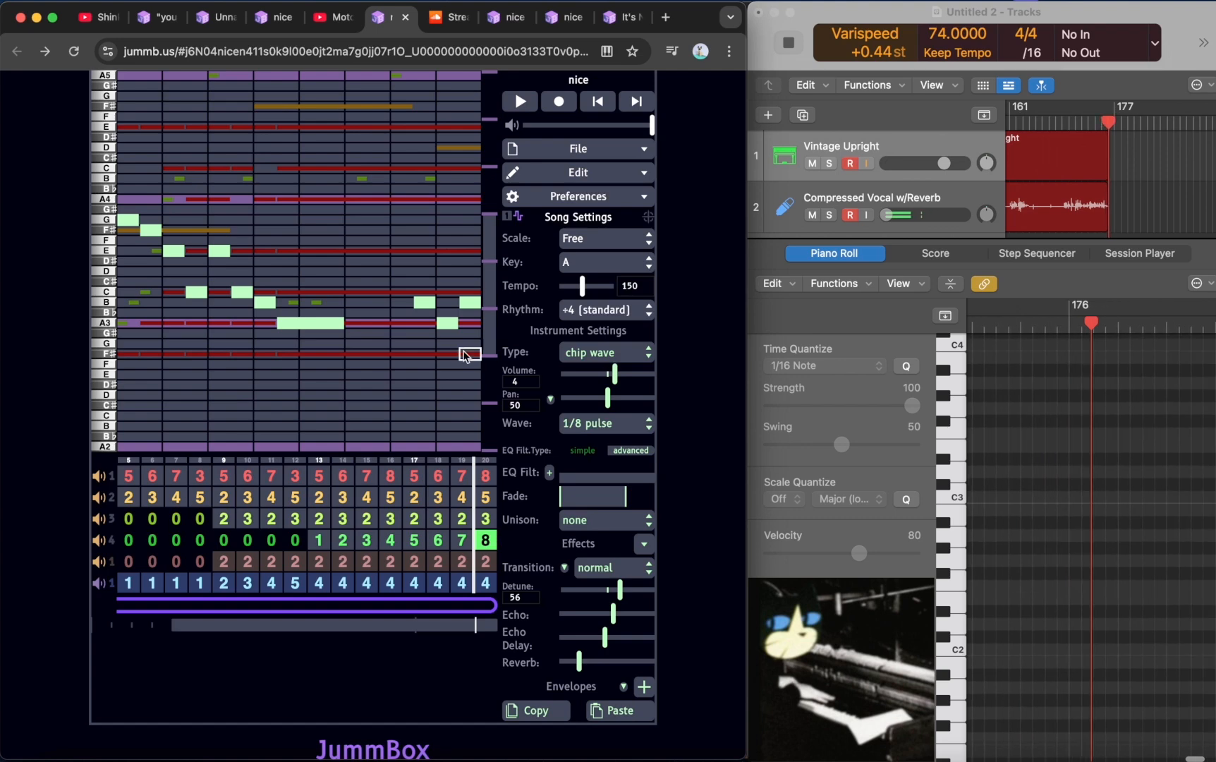
- View the "check this" track on SoundCloud, and bring up the ending bars of the third "nice" project
click(450, 21)
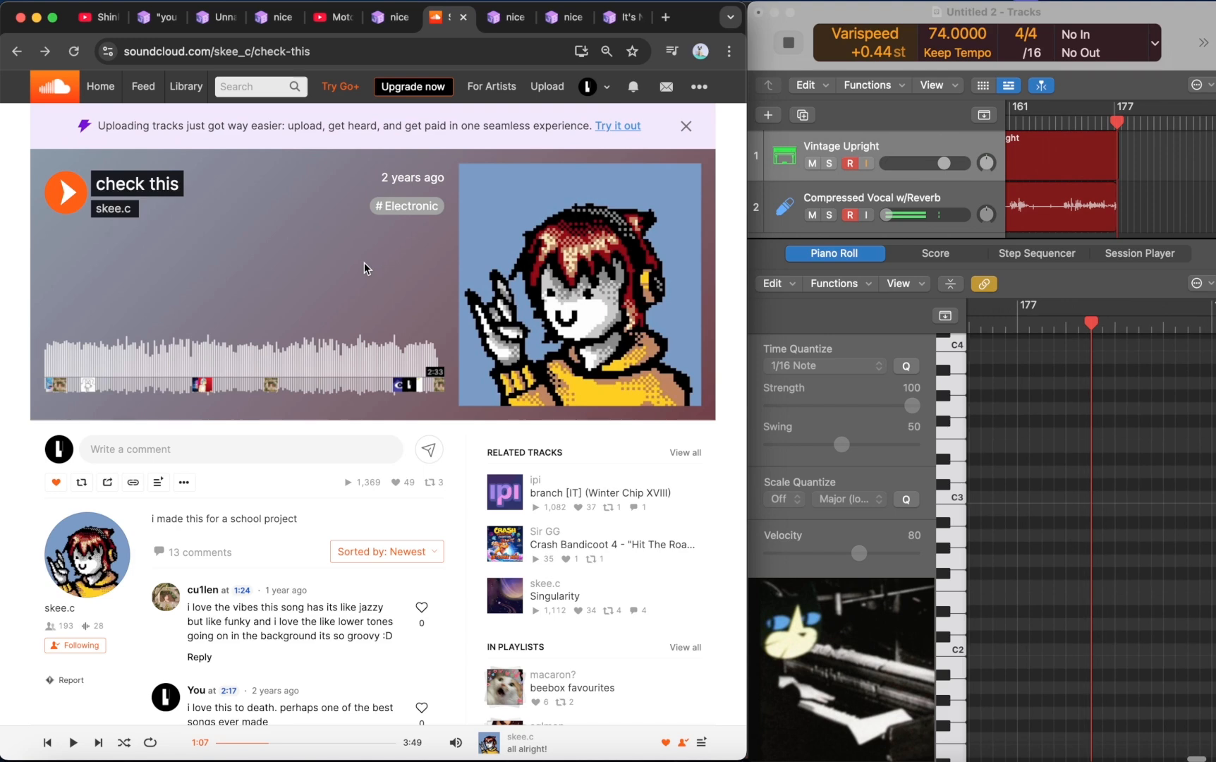
click(504, 17)
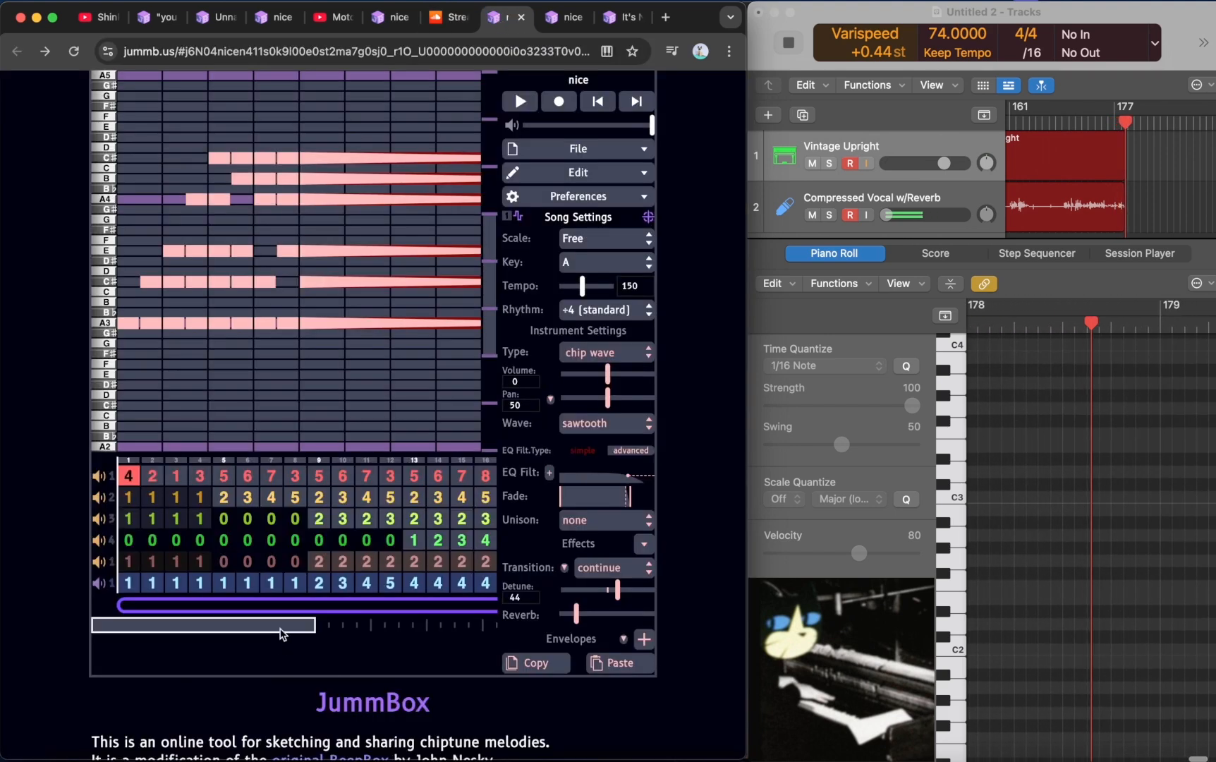
drag(282, 632, 464, 632)
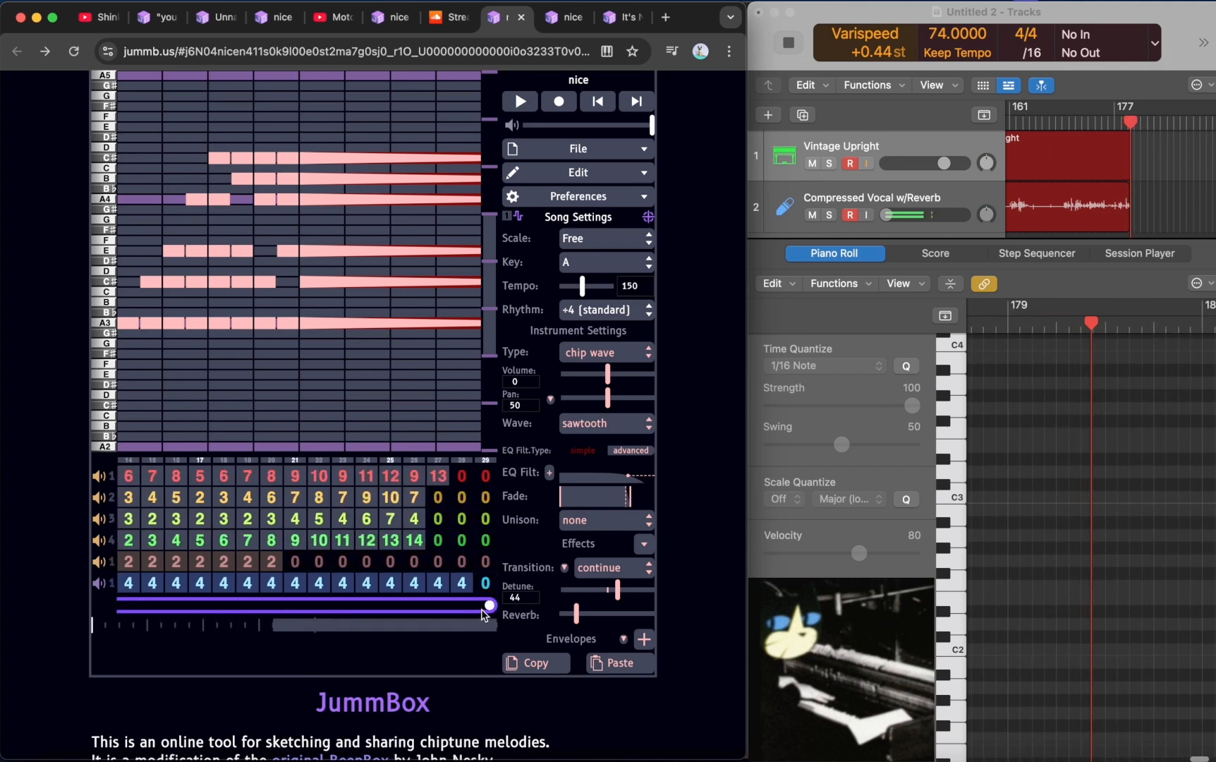
- Play the third project briefly from the fourth channel's pattern in bar 15
click(249, 499)
click(149, 543)
key(space)
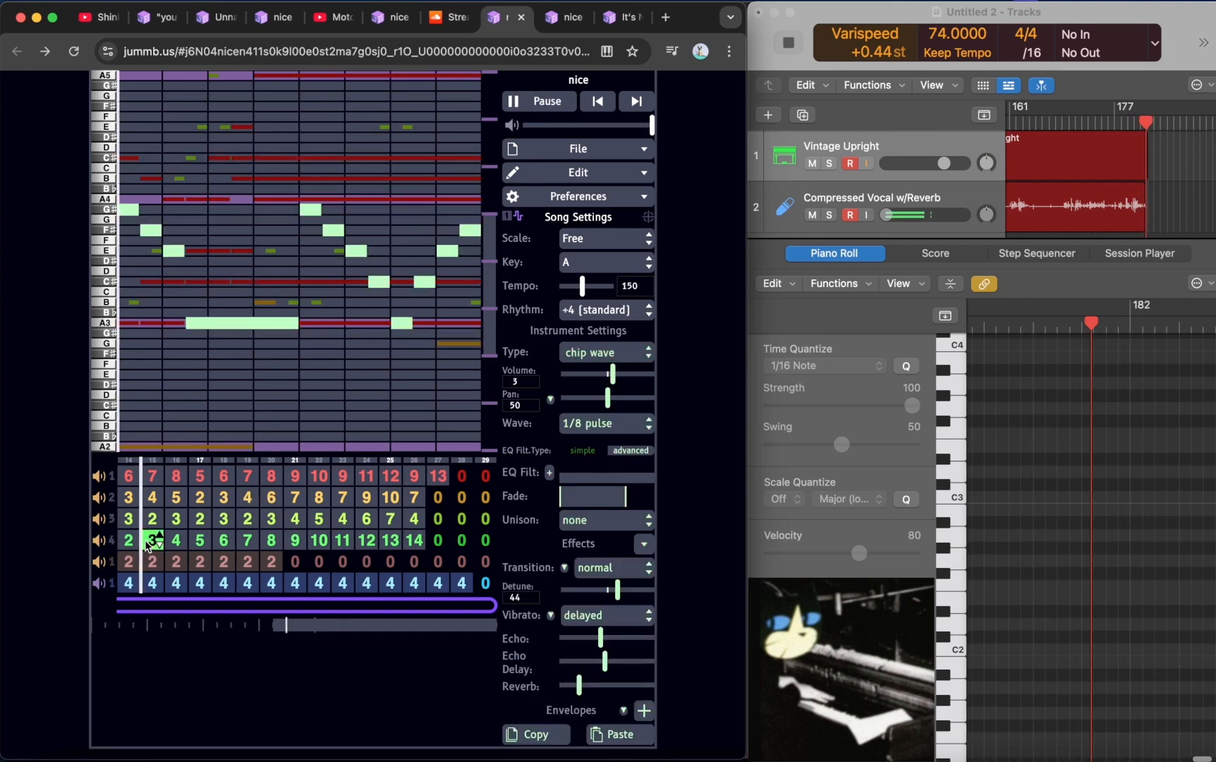
key(space)
- Play the fourth channel's melody from bar 13 in short passages up to bar 15
drag(300, 623, 244, 623)
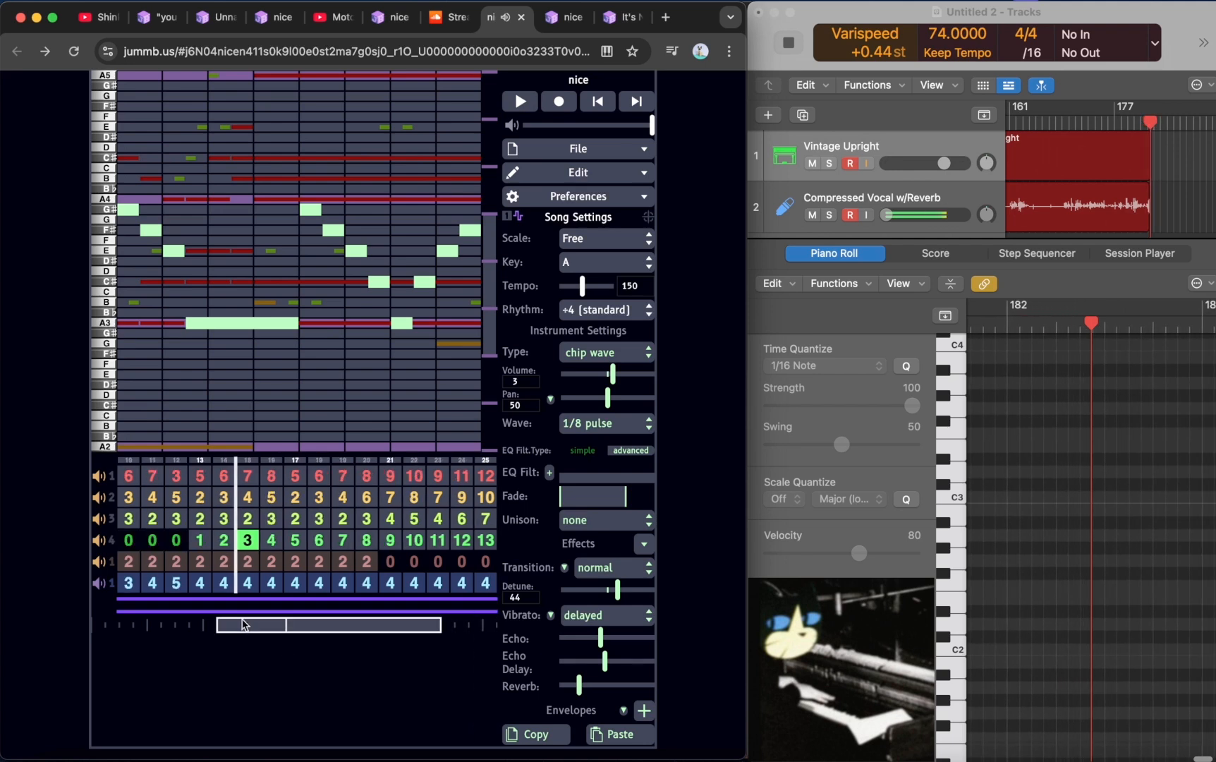
click(201, 540)
key(space)
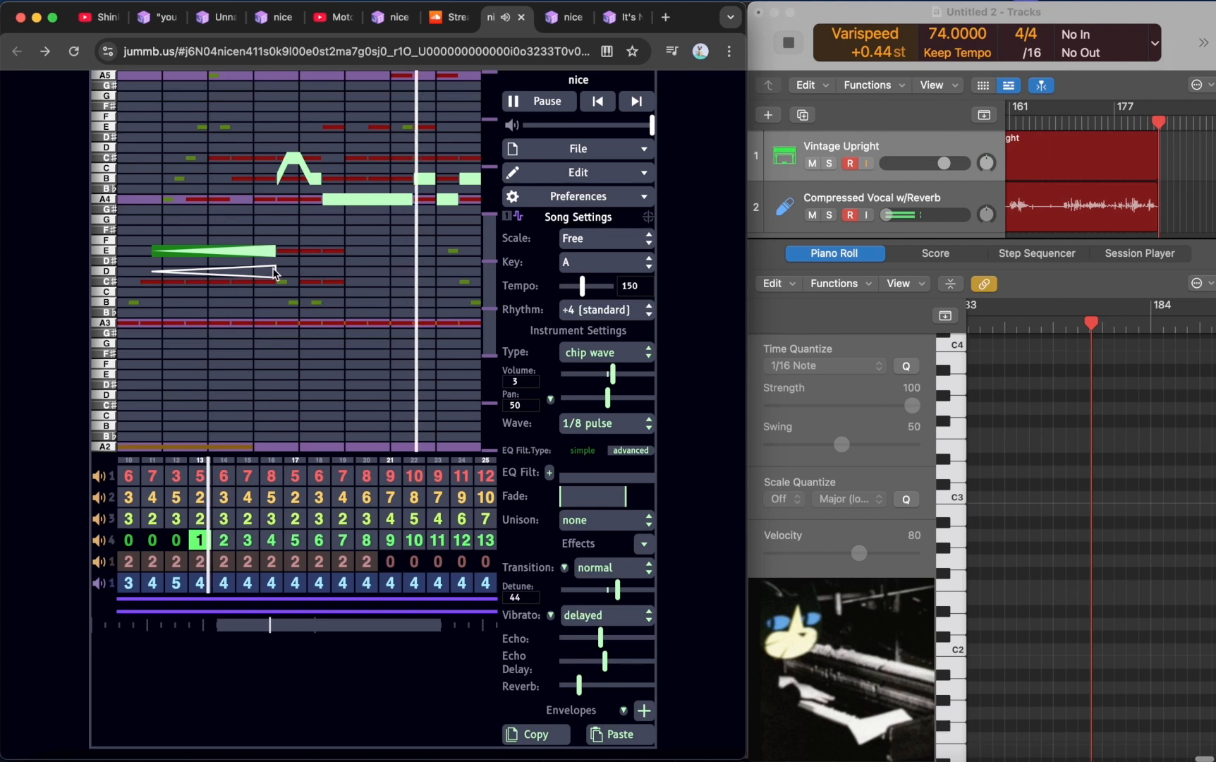
key(space)
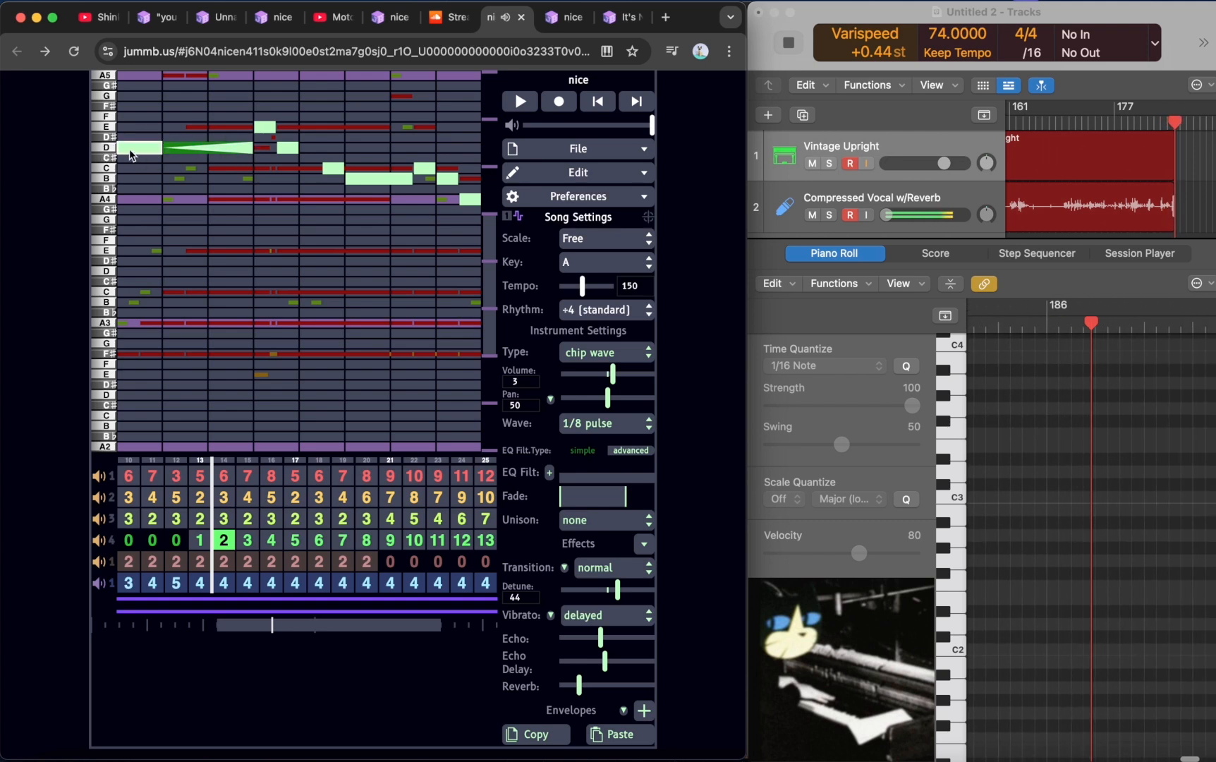
key(space)
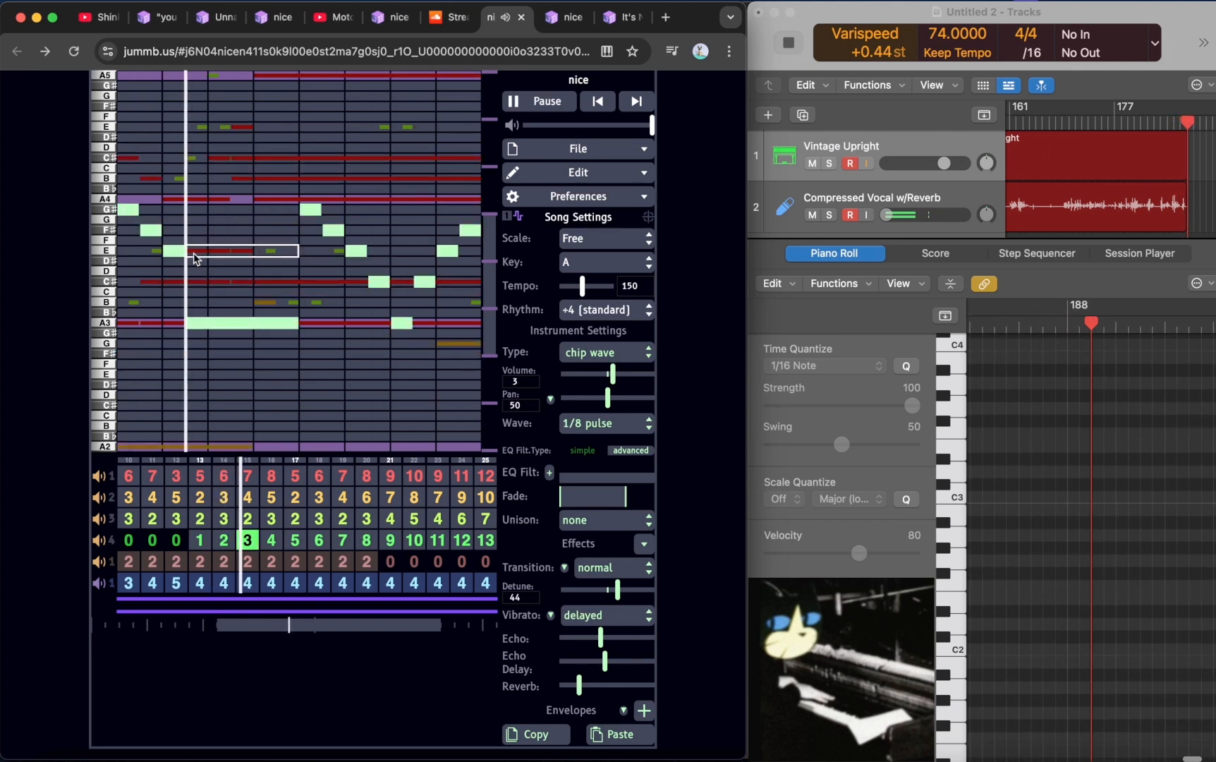
key(space)
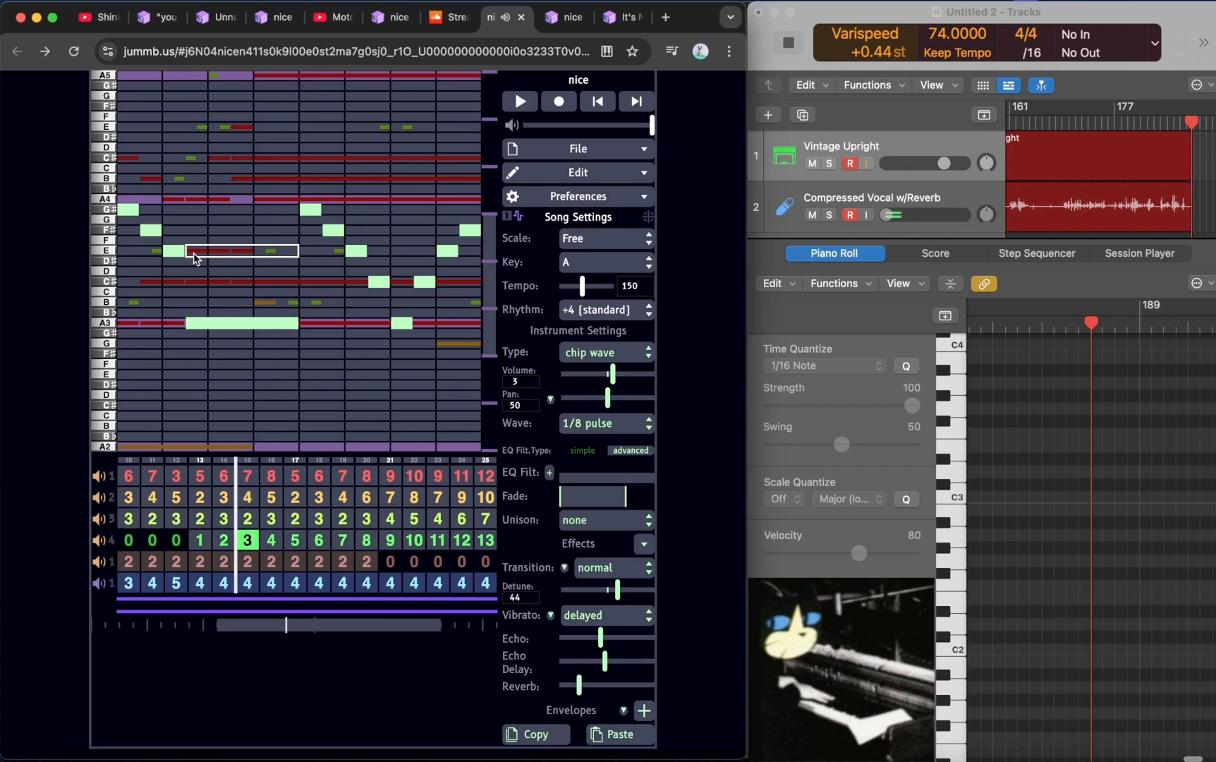
- Inspect the chords in bar 15 and play from there with only the first and fourth pitch channels audible
click(246, 476)
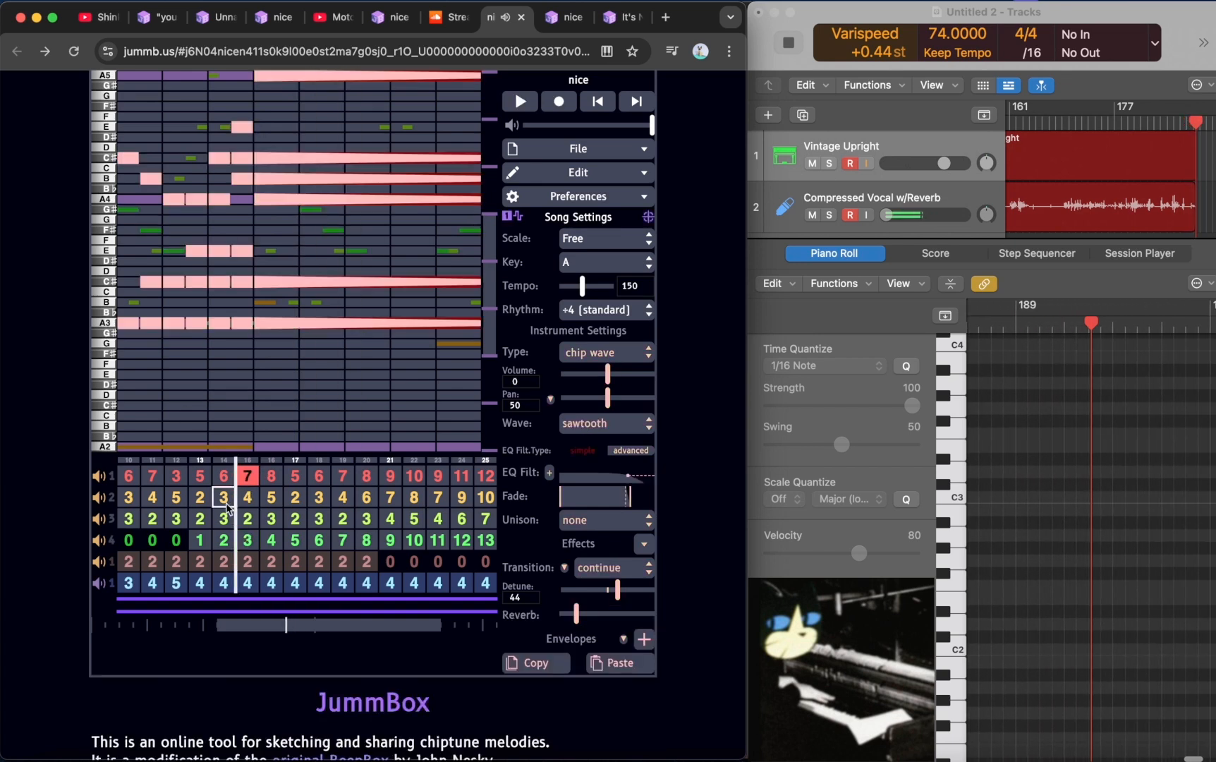
click(247, 540)
key(space)
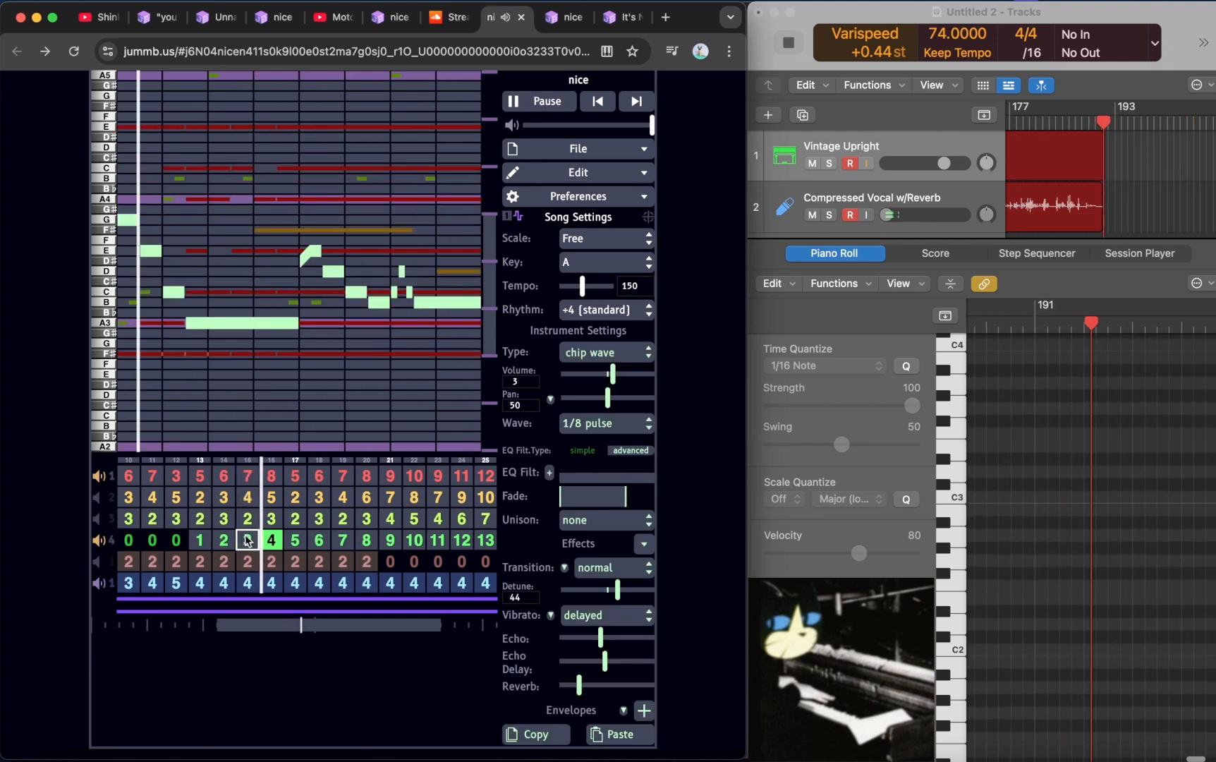
key(space)
- Compare the chord and melody patterns in bar 15, and play the bar with only the chord channel audible
click(243, 480)
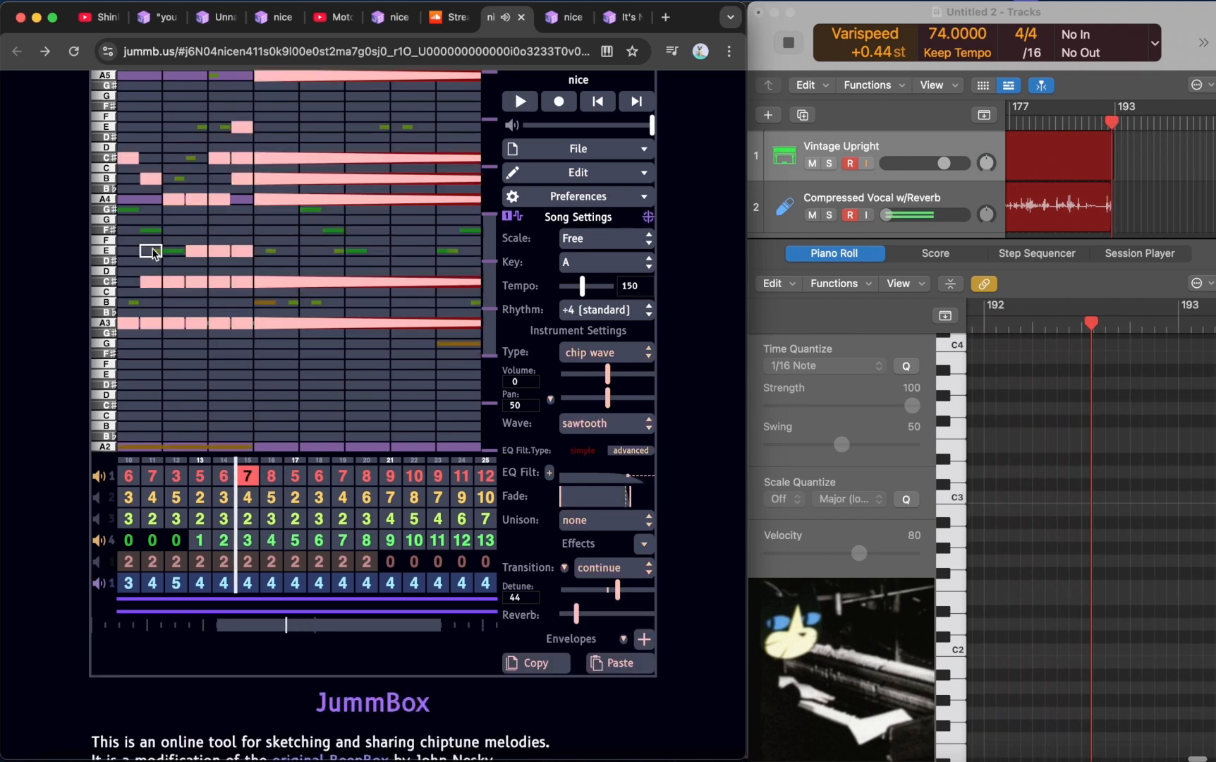
click(248, 560)
click(246, 539)
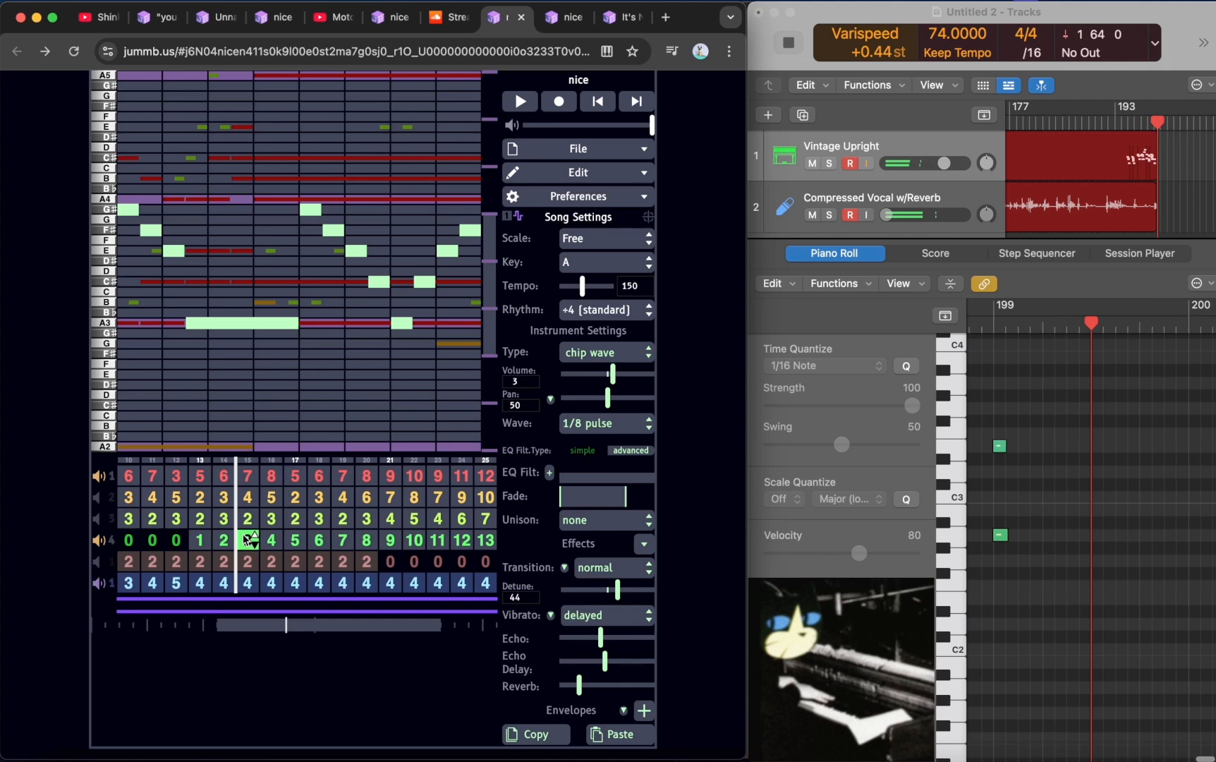
click(250, 479)
key(space)
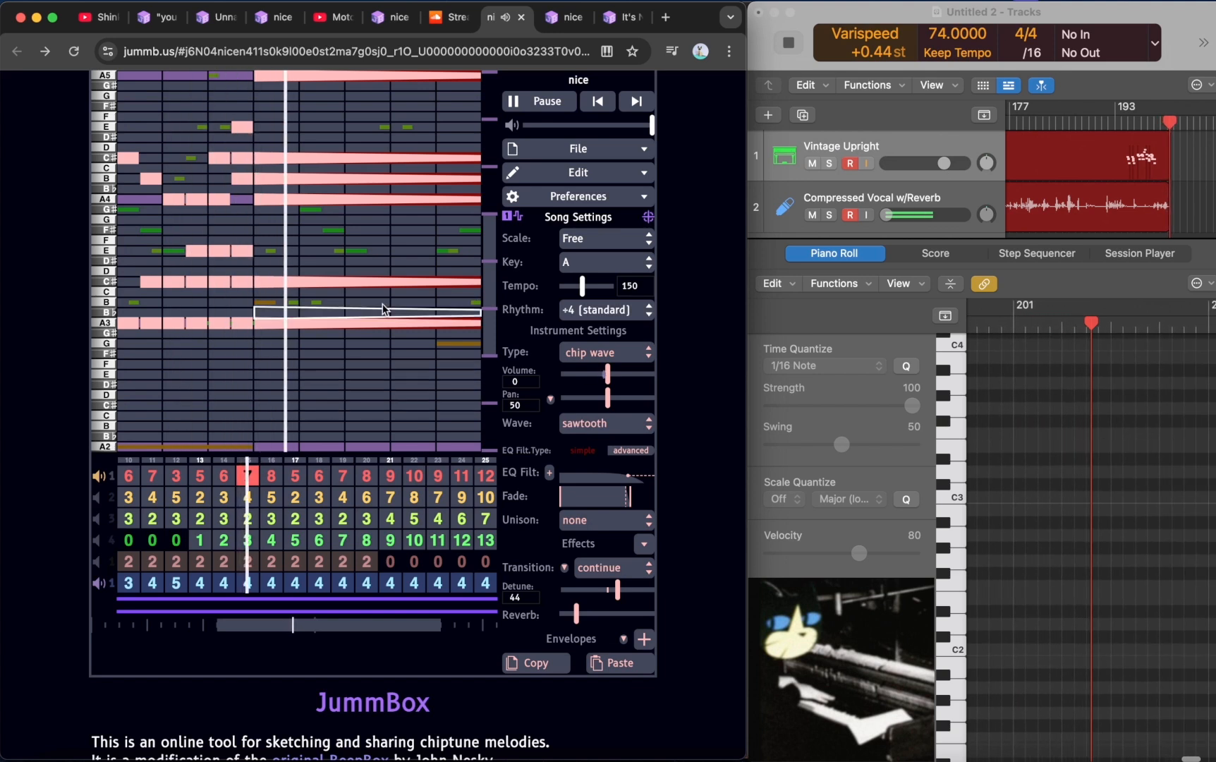
key(space)
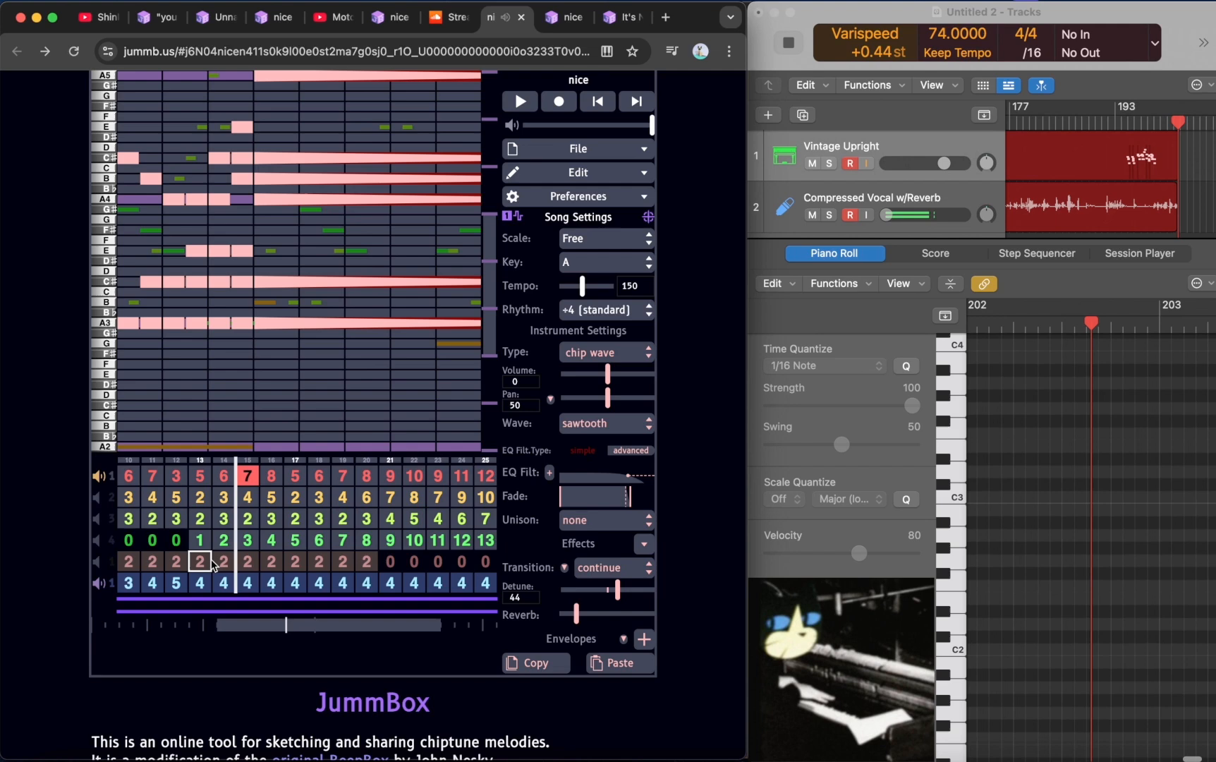
- Review bar 15's melody, bass and chord patterns, and play it briefly with all channels audible
click(243, 542)
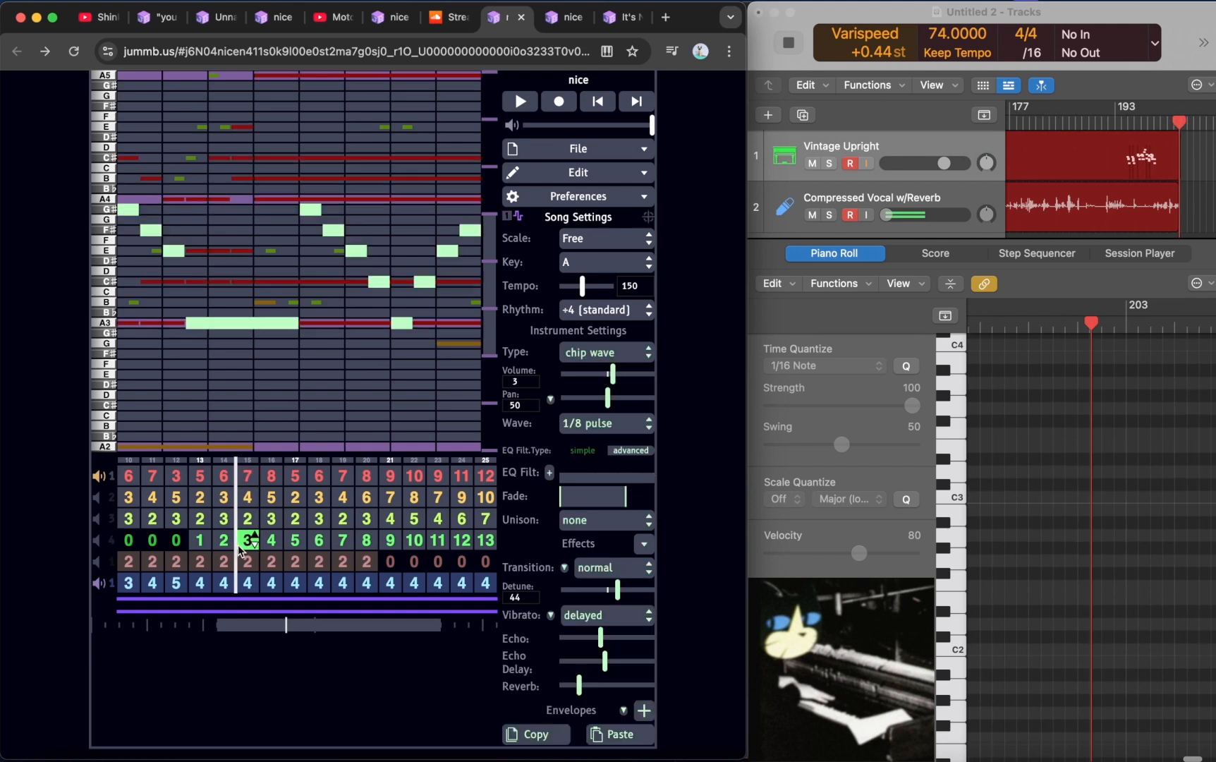
click(245, 498)
click(245, 481)
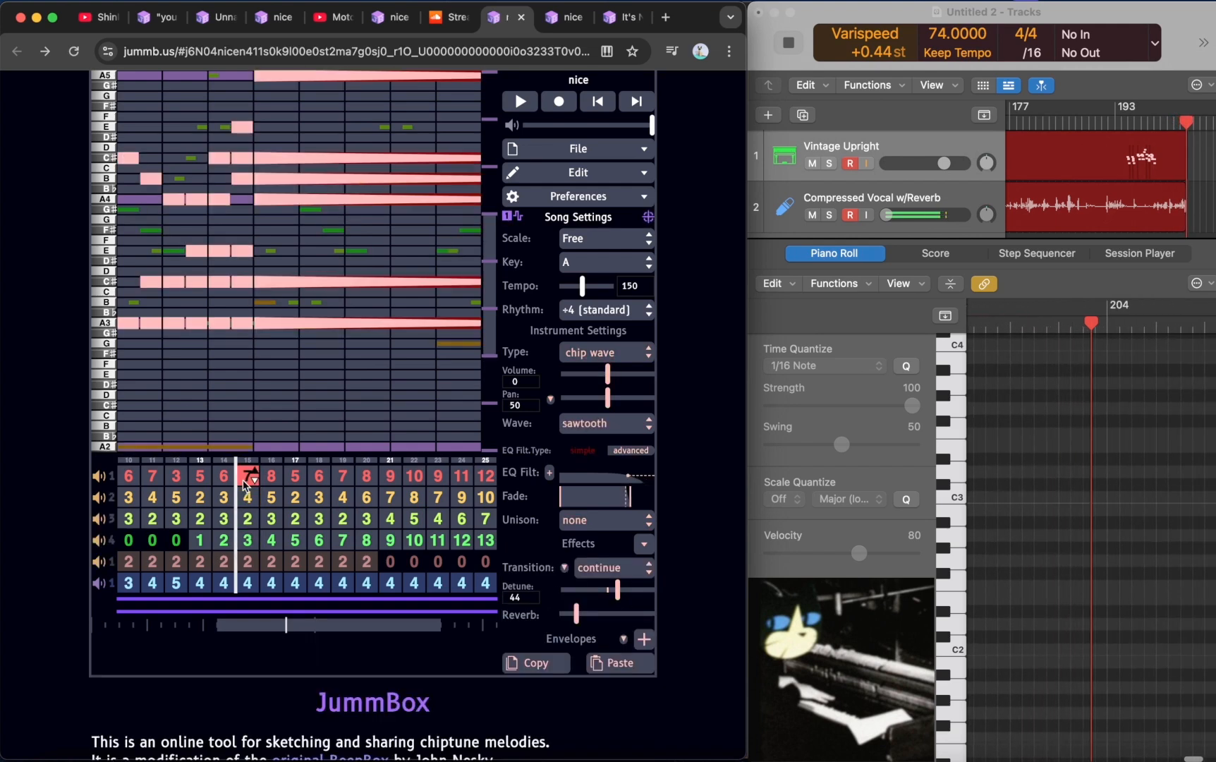
key(space)
key(space)
- Play from bar 15 with the first channel's chords muted, and unmute them during playback
key(m)
click(256, 498)
key(space)
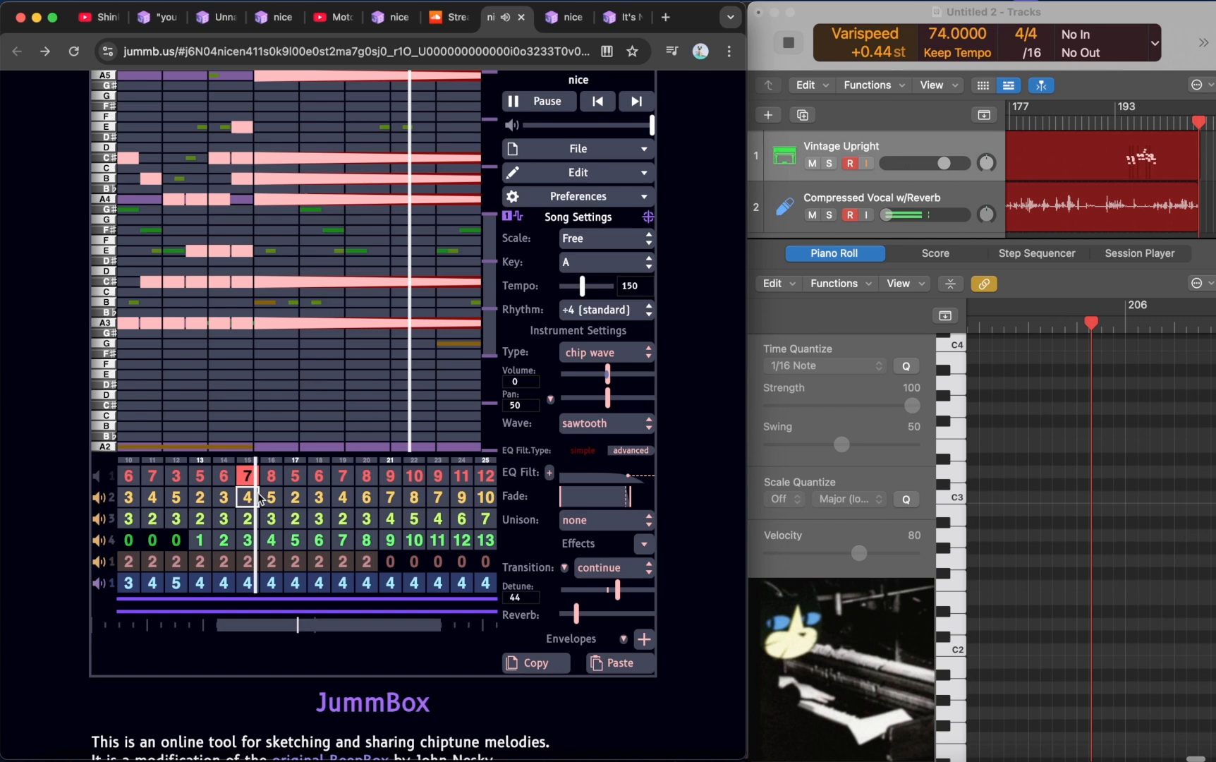
key(m)
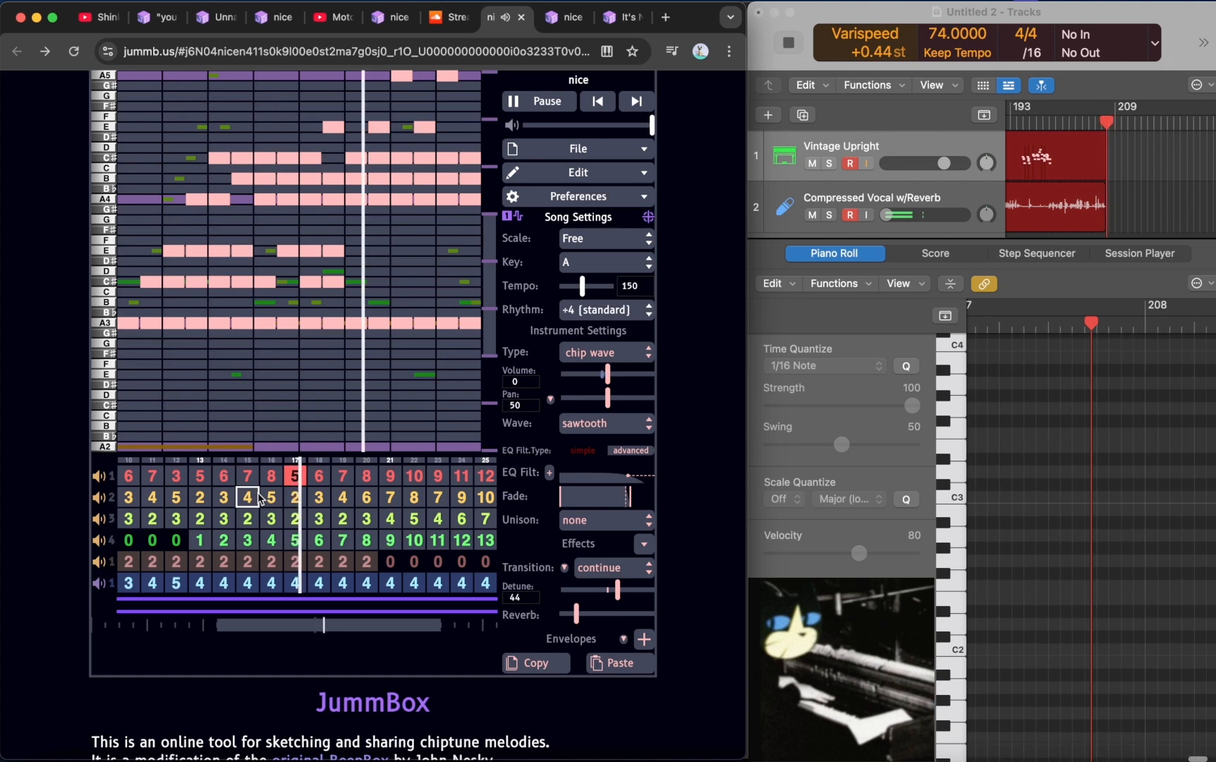
- Pause the song at bar 20's melody, and play passages of the track "check this" on SoundCloud for comparison
click(319, 540)
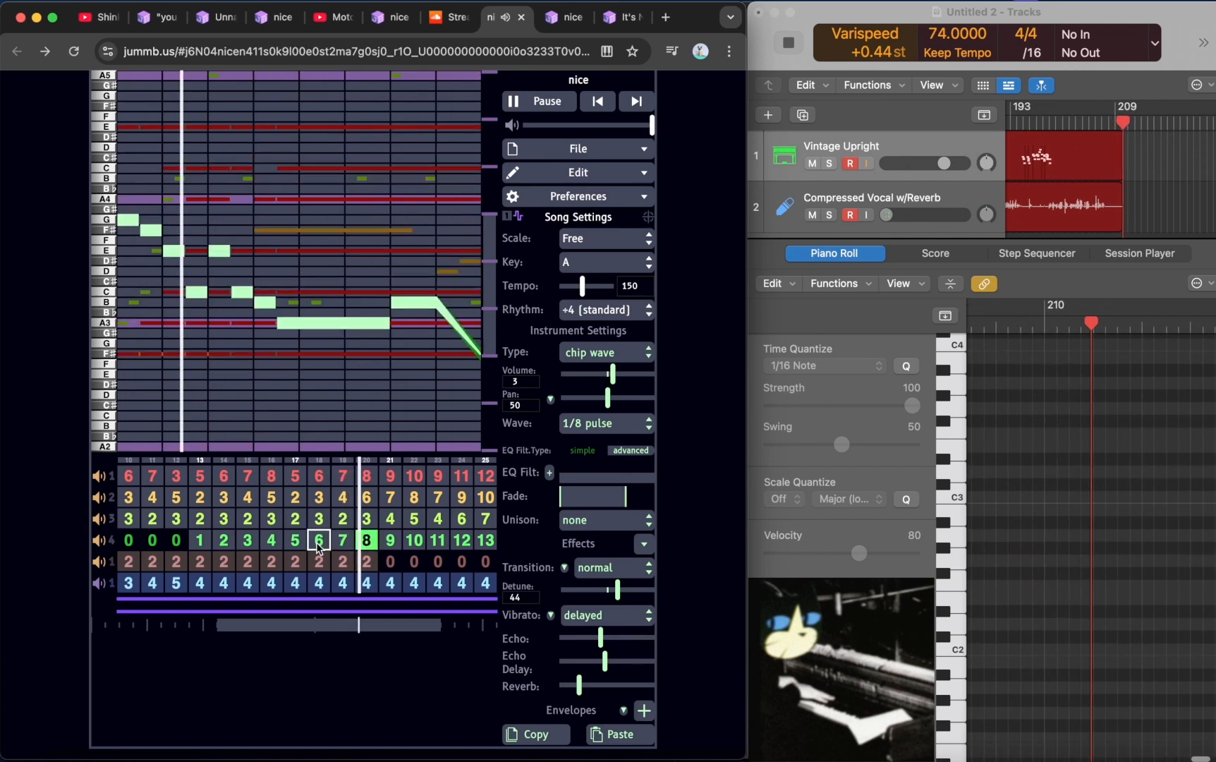
key(space)
click(447, 17)
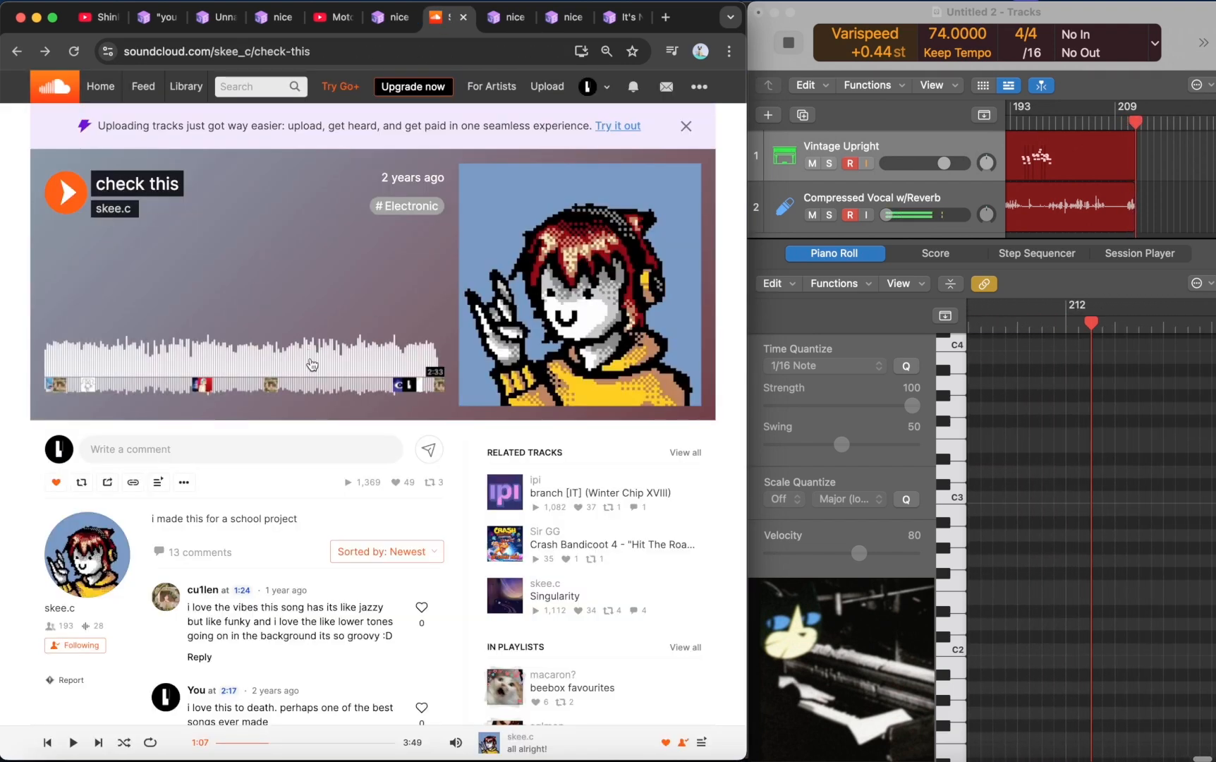
click(288, 371)
drag(289, 372, 345, 369)
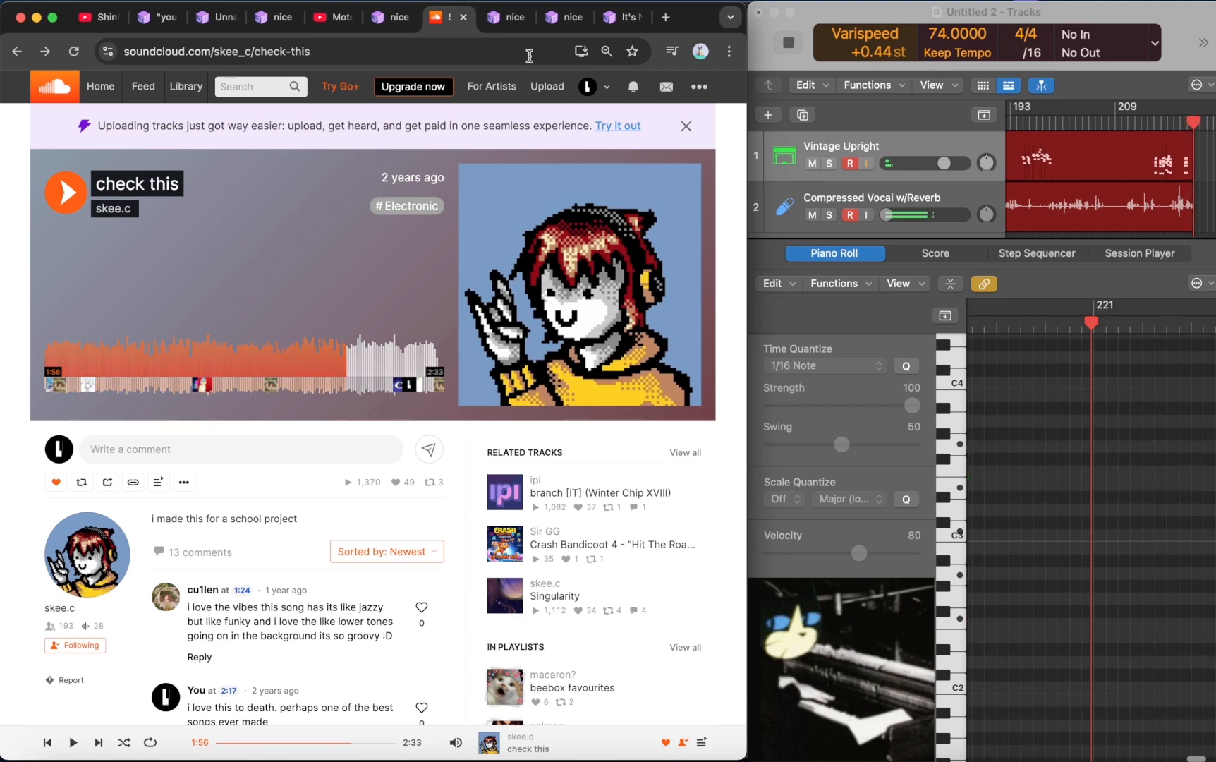
- Return to the JummBox song and play bars 20 and 21, following the first channel's chord patterns
click(504, 17)
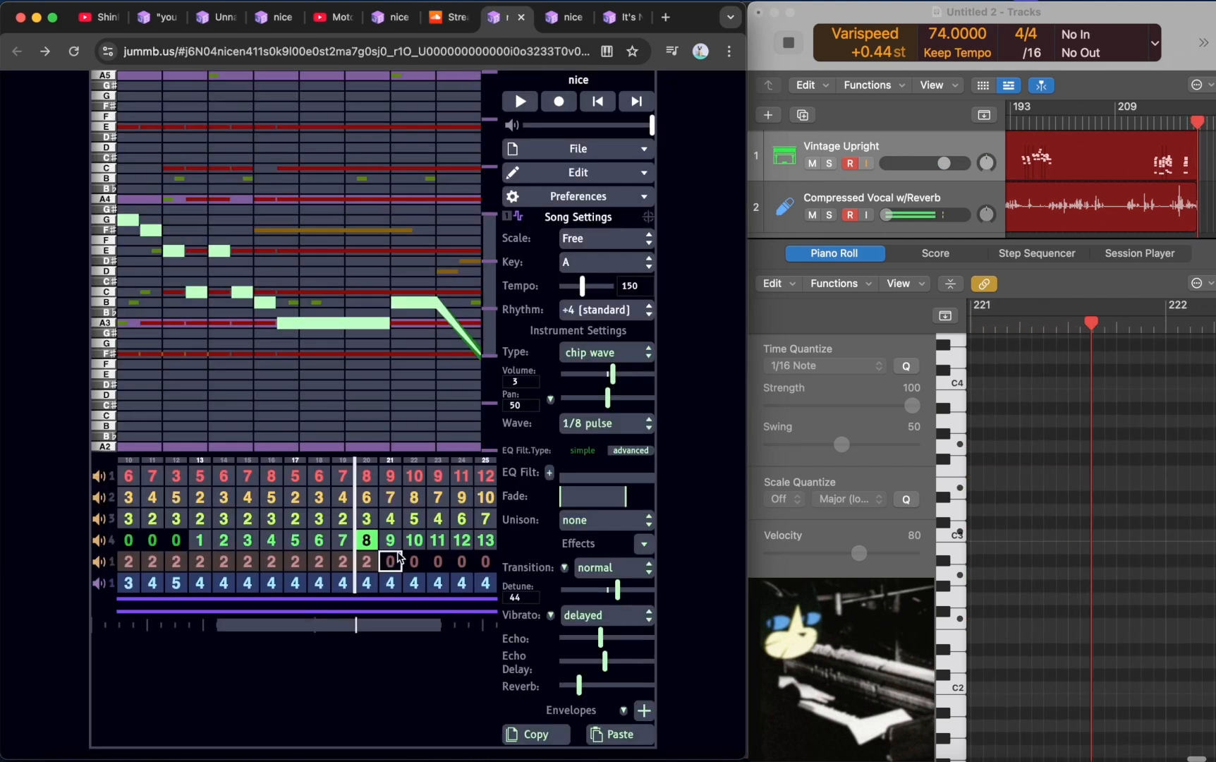
key(space)
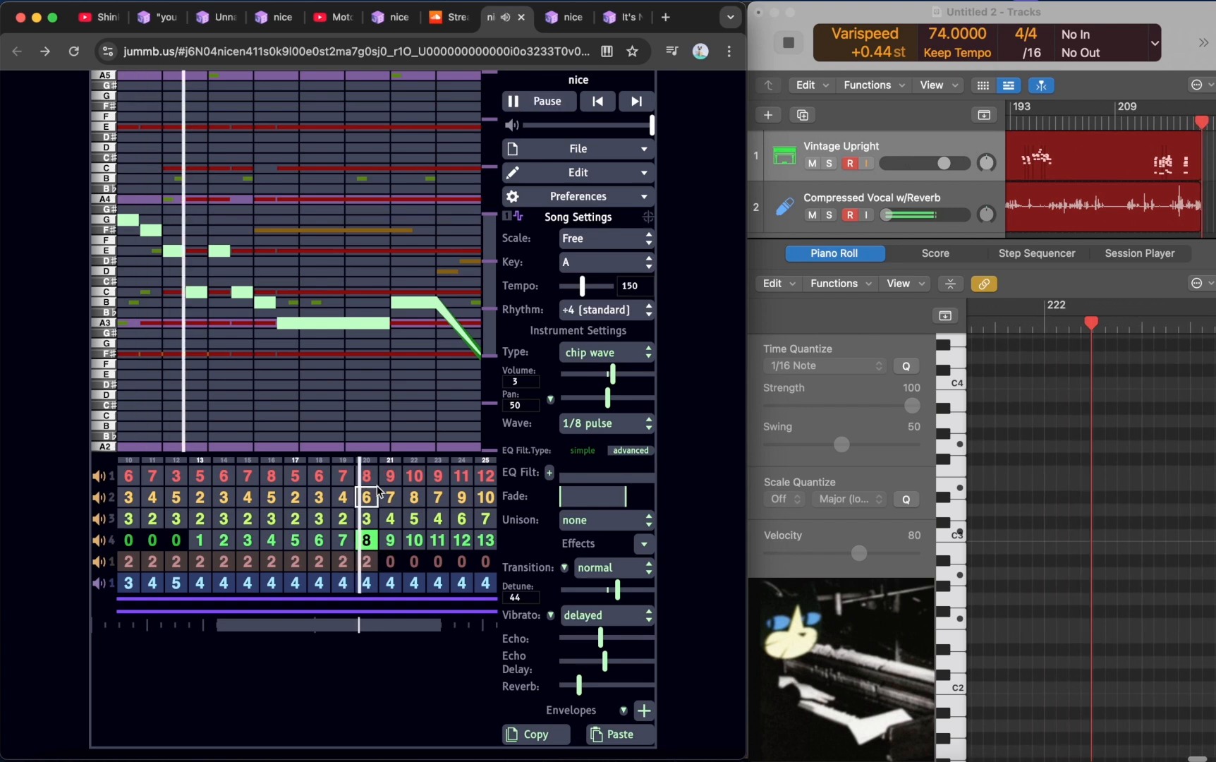
click(366, 477)
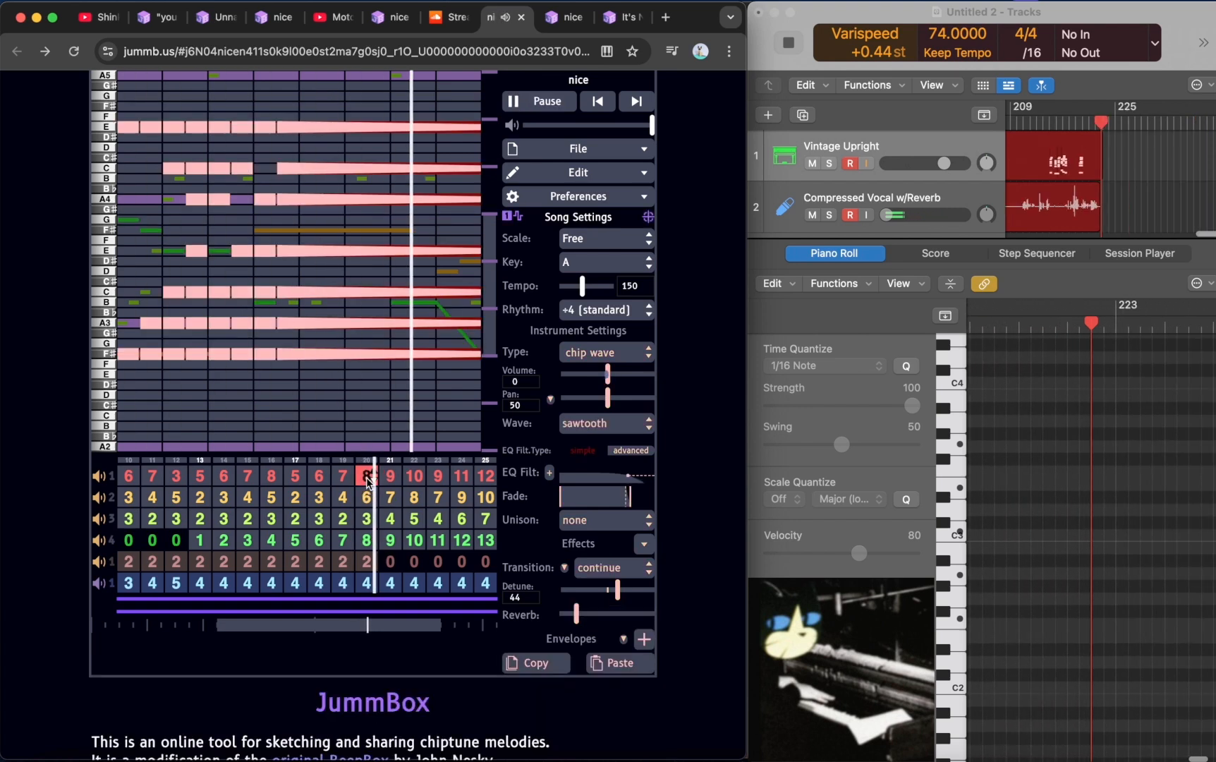
key(space)
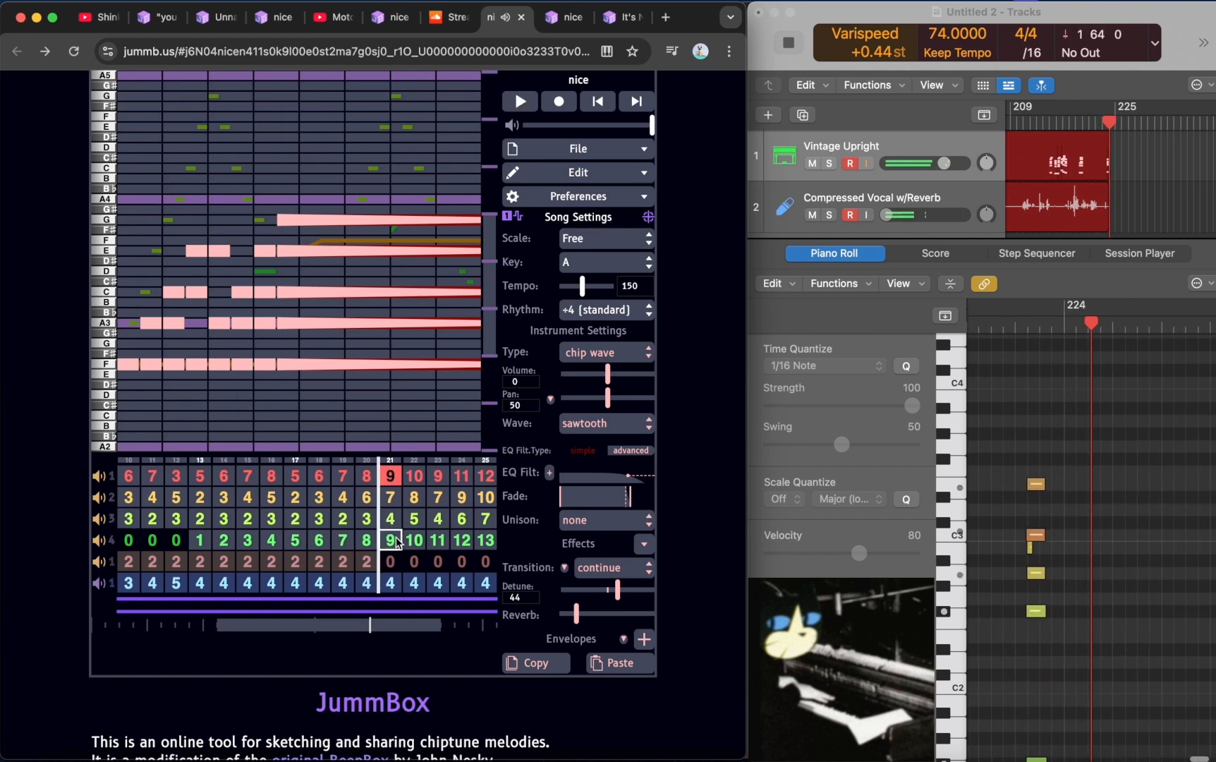
key(space)
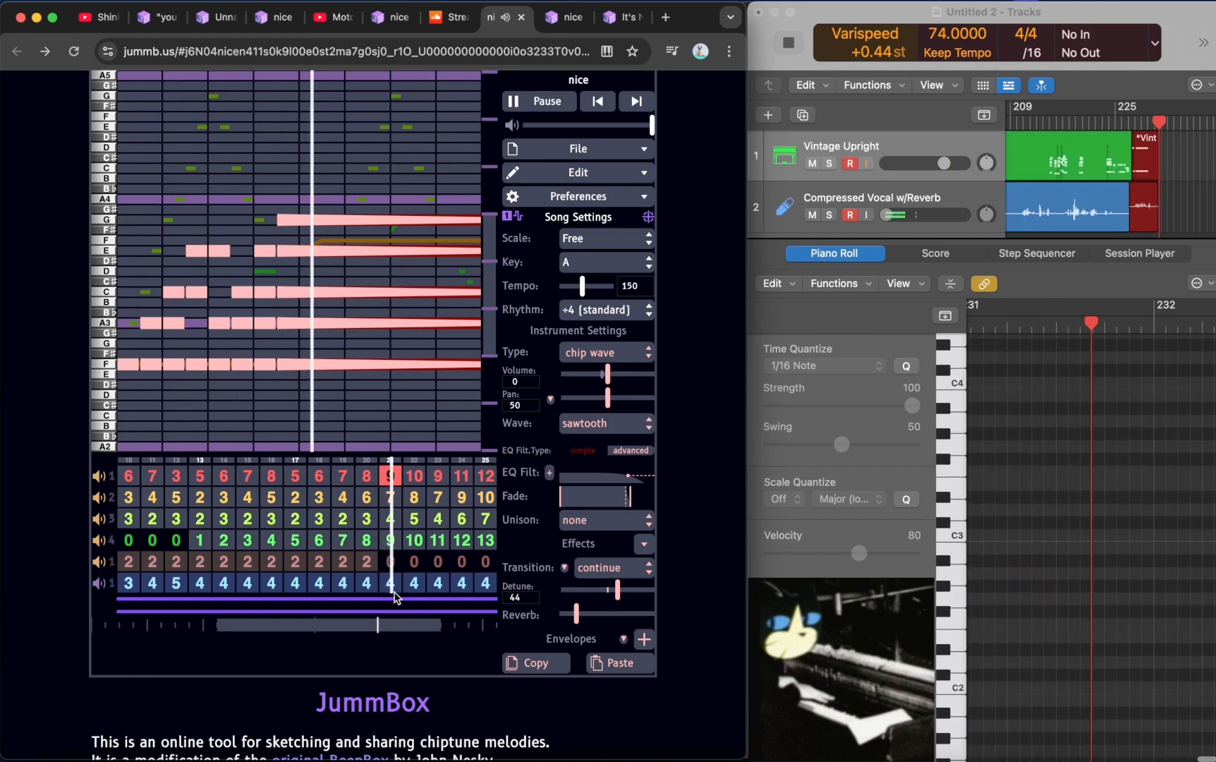
key(space)
- Review the first channel's chords in bar 20, and play the song from bar 21 through to bar 27
click(367, 477)
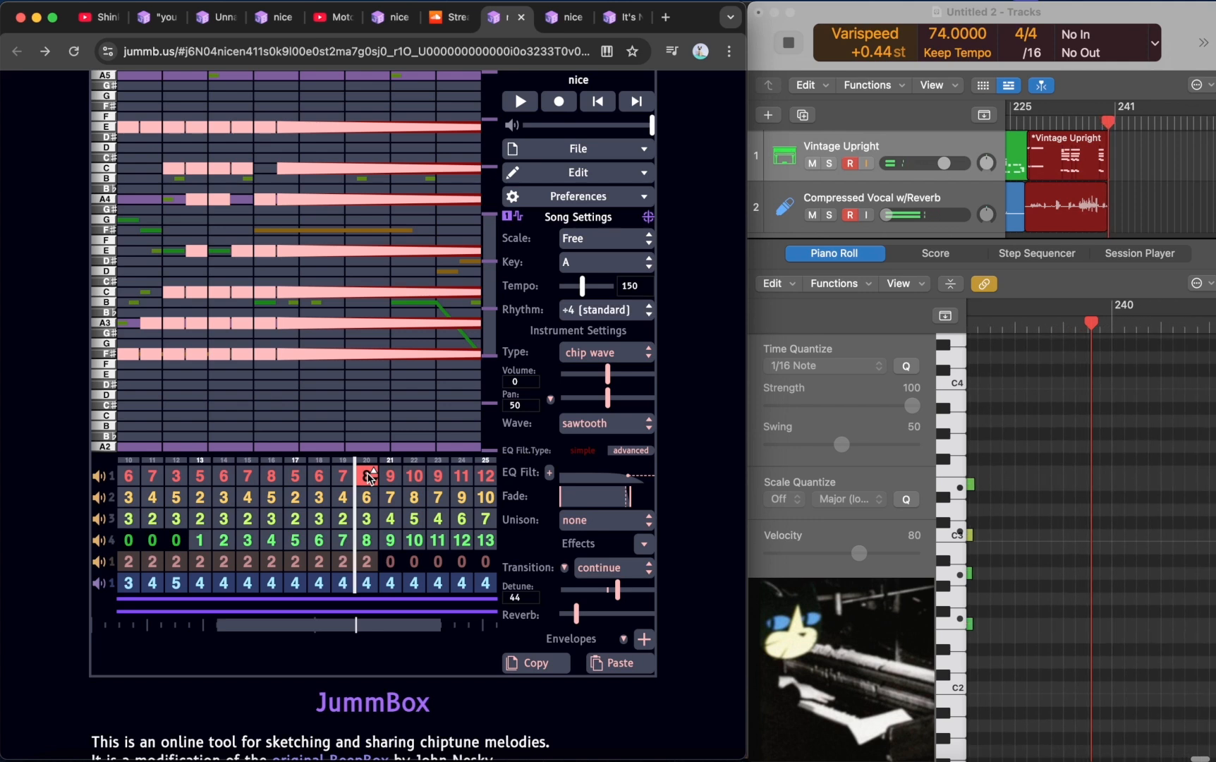
click(382, 488)
key(space)
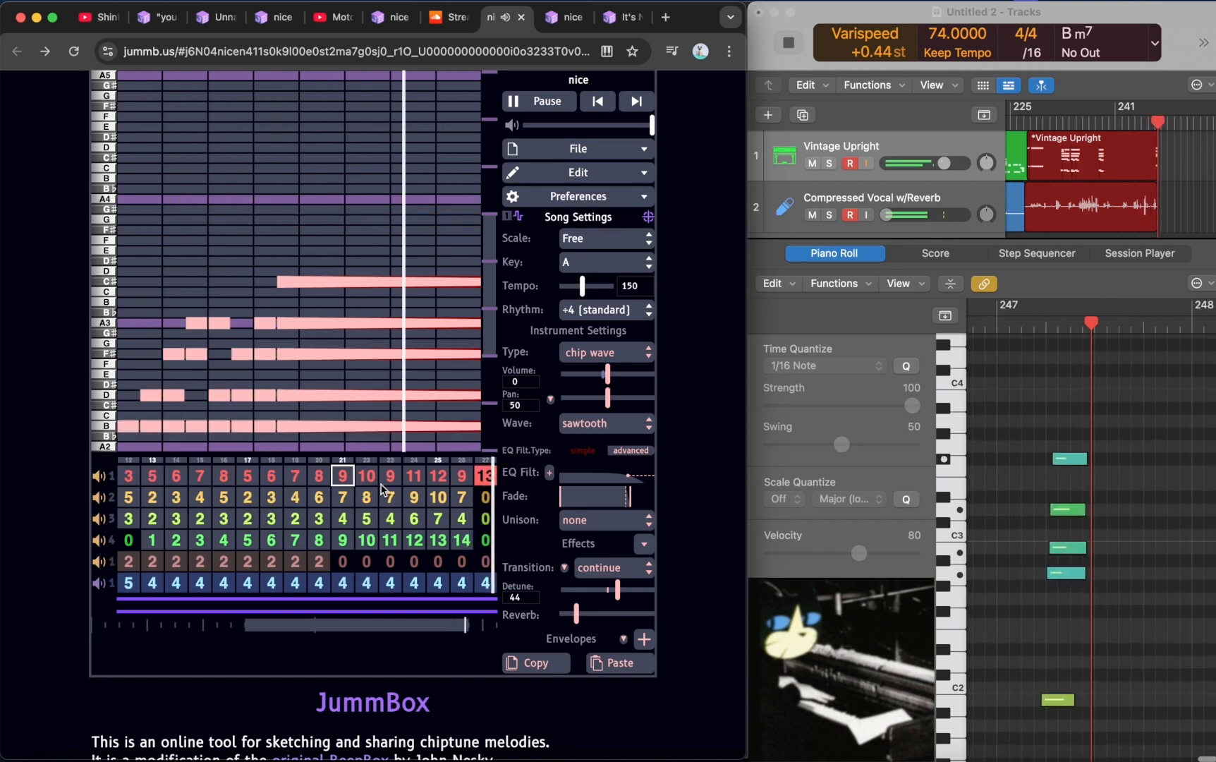
click(343, 497)
key(space)
- Review the fourth channel's melody patterns in bars 21 to 26, playing bar 23 with all channels audible
click(317, 543)
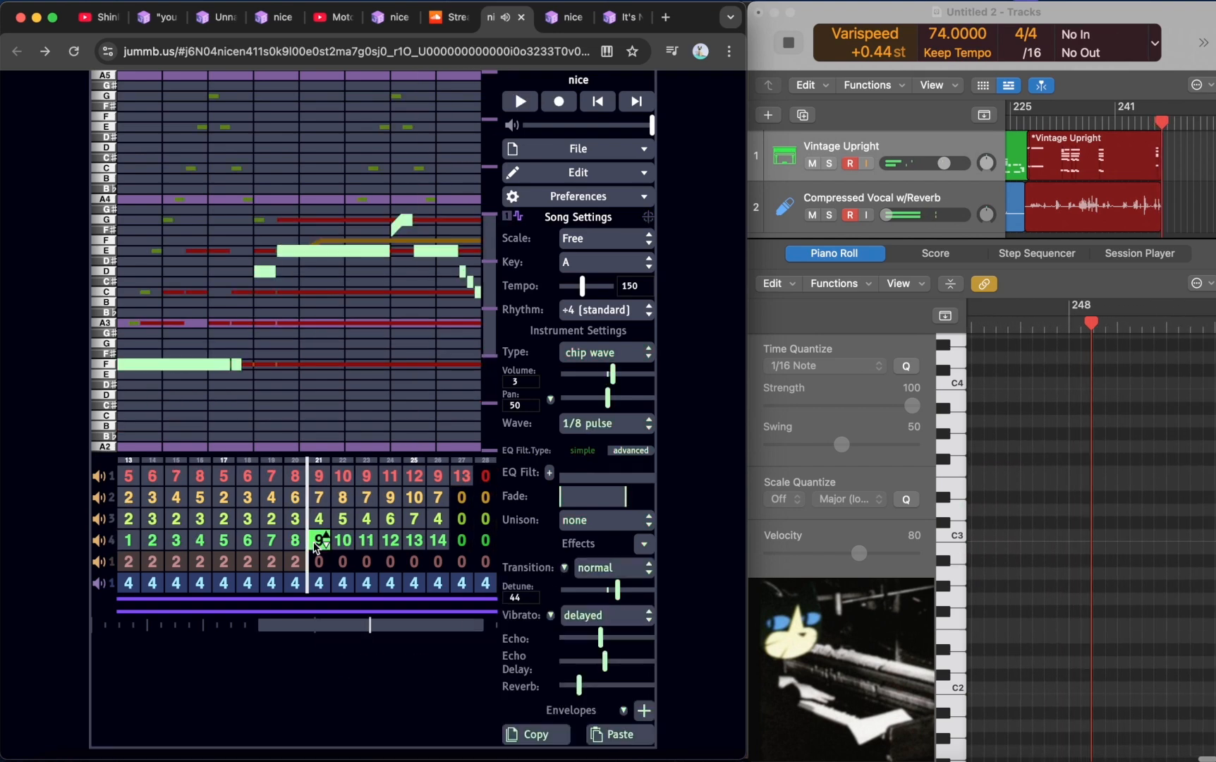
click(343, 541)
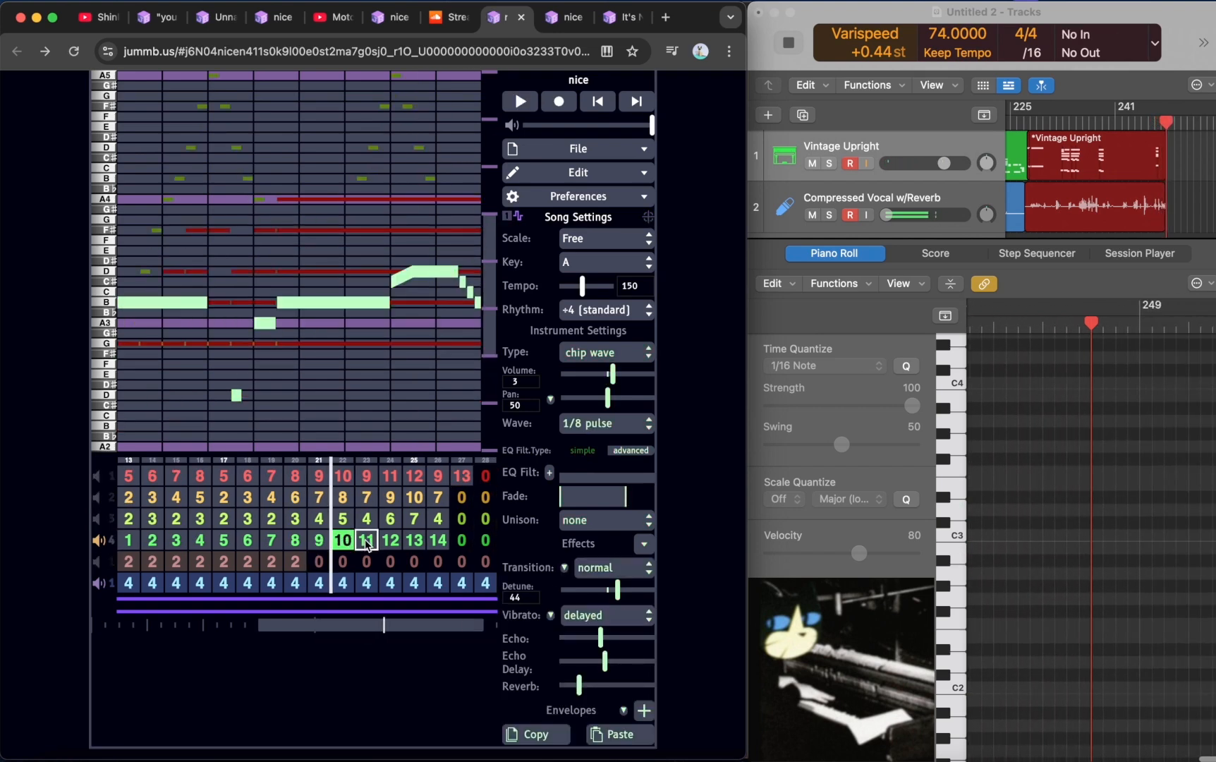
click(366, 541)
key(space)
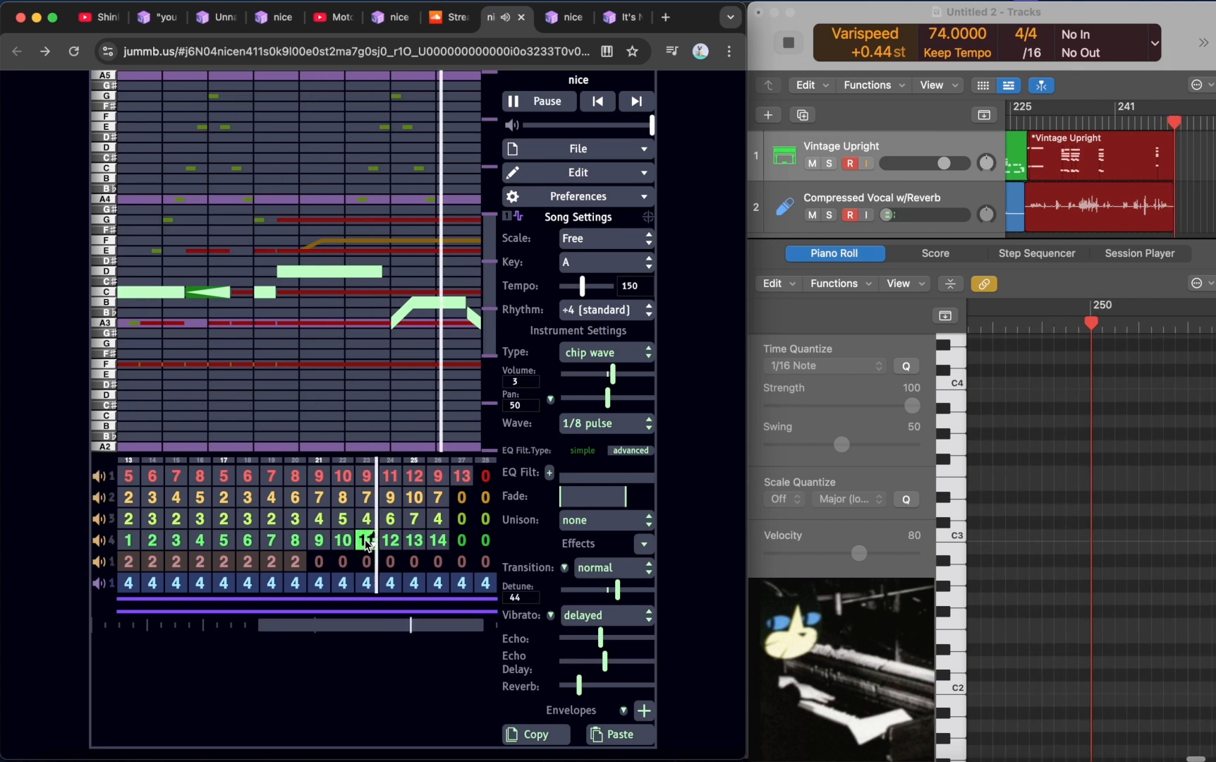
key(space)
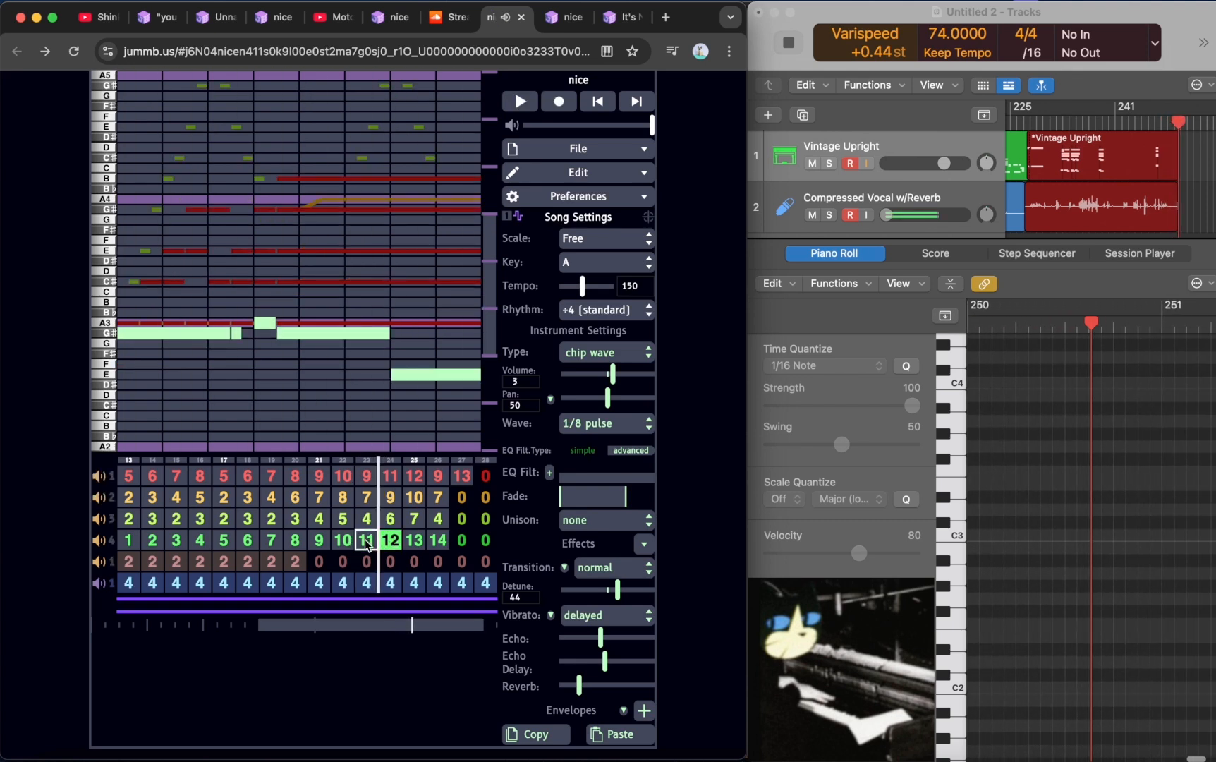
click(416, 543)
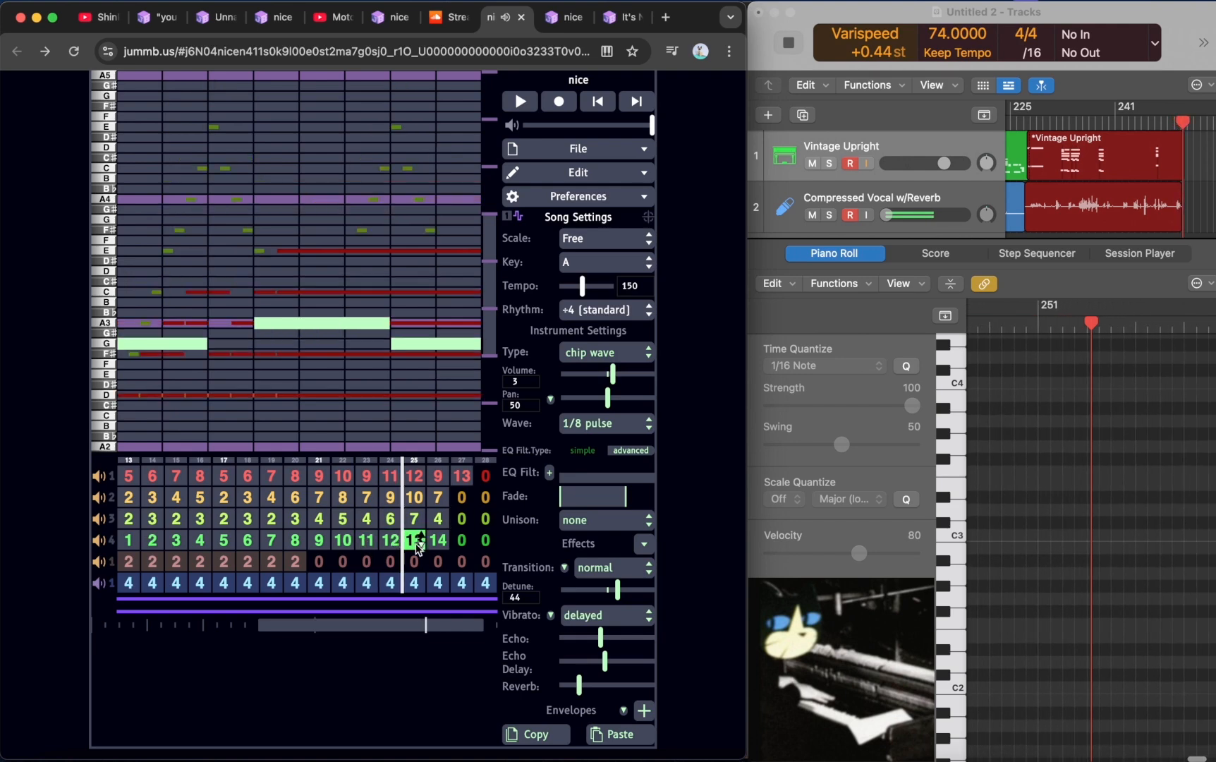
click(440, 540)
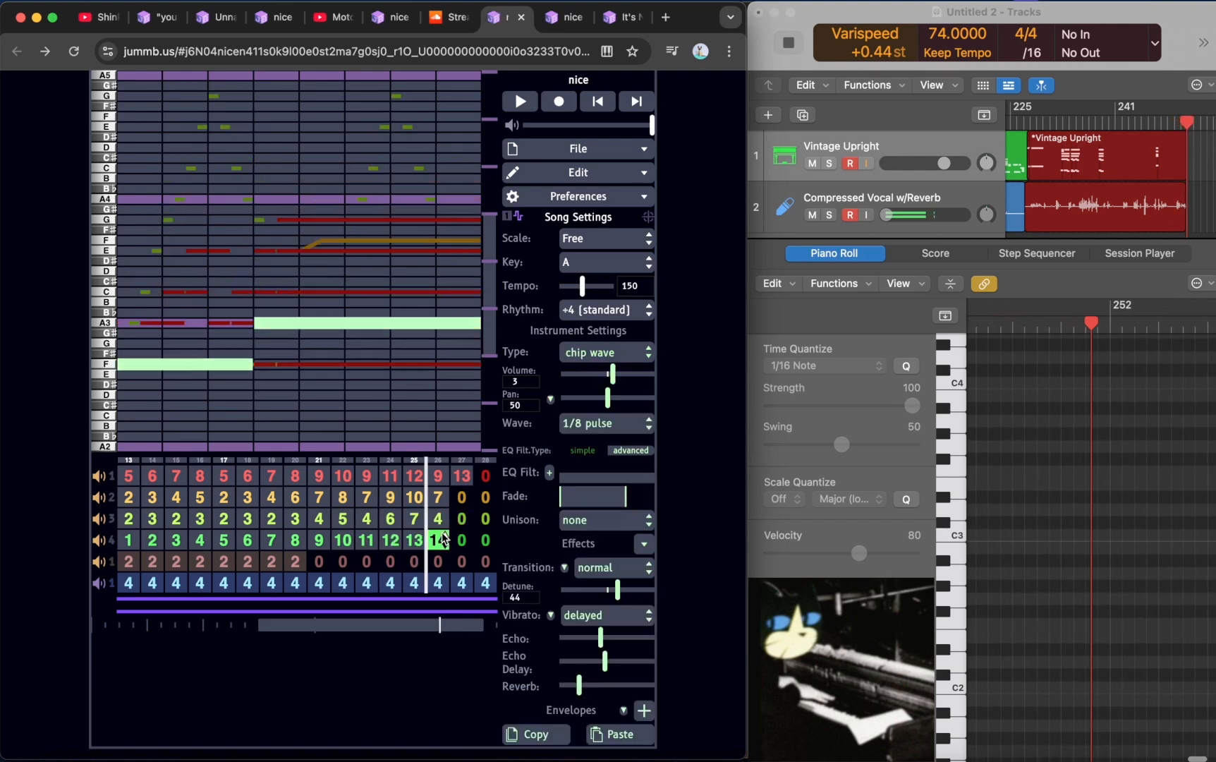
- Inspect bar 23's bass pattern and the third channel's arpeggio in bar 25, and play briefly from bar 25
click(367, 501)
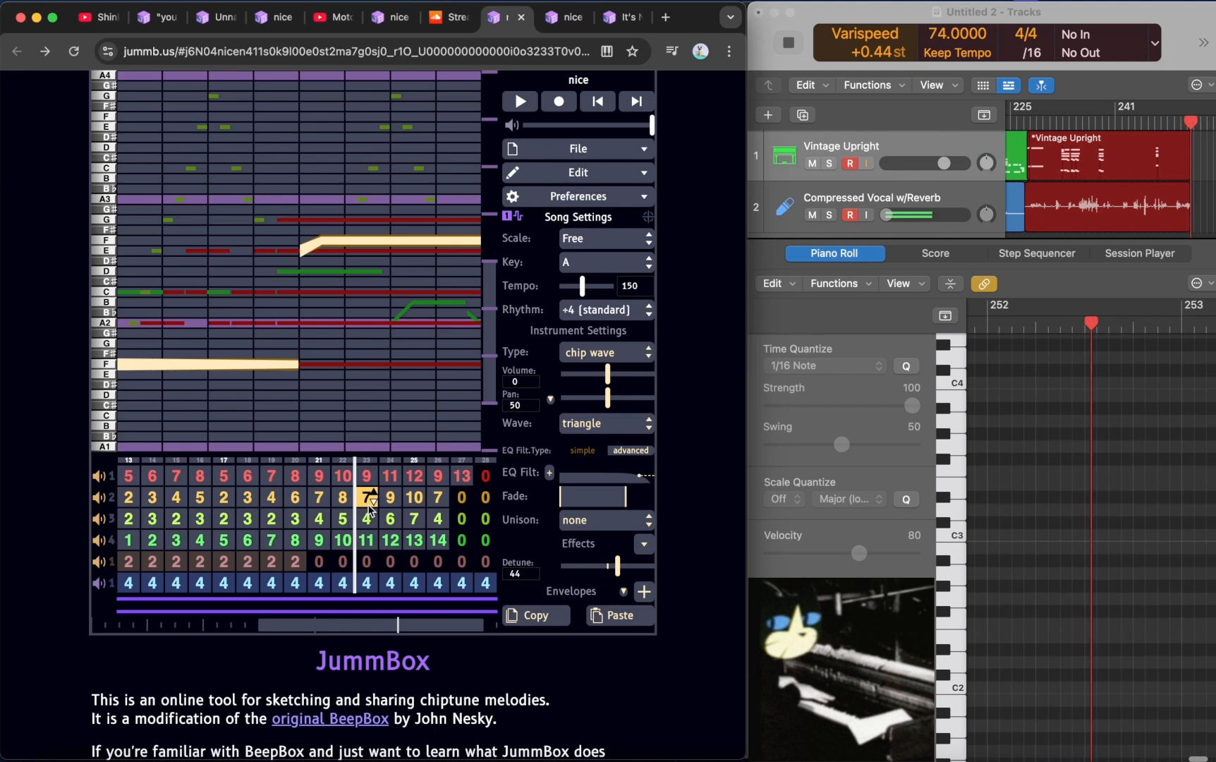
click(414, 519)
key(space)
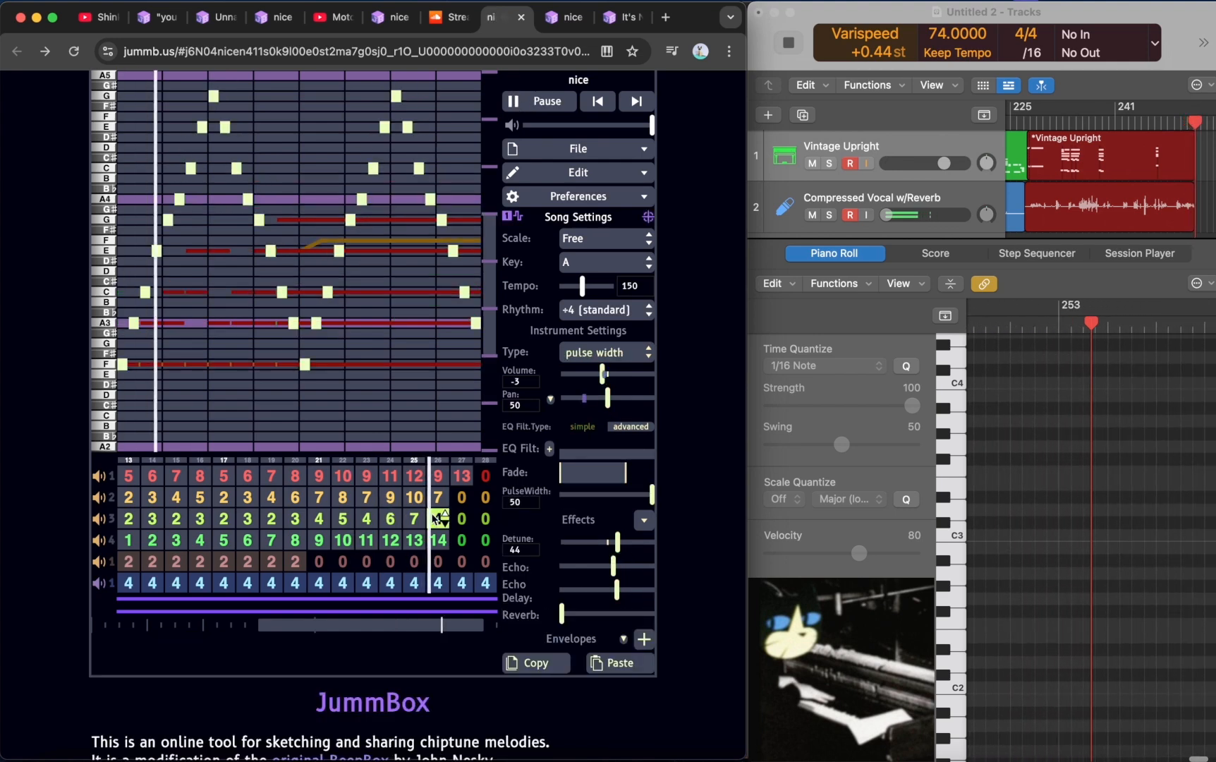
key(space)
key(space)
key(space)
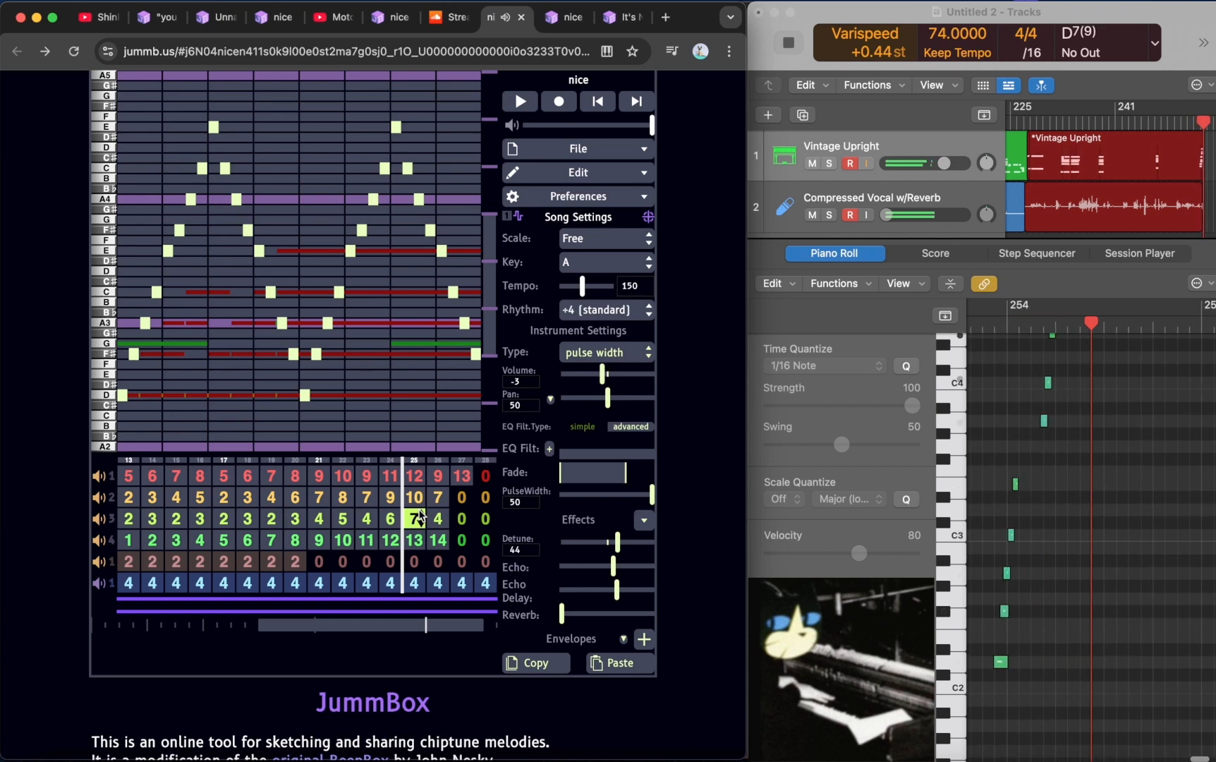
- Inspect the first channel's chord pattern in bar 27 and play it
click(464, 477)
key(space)
key(space)
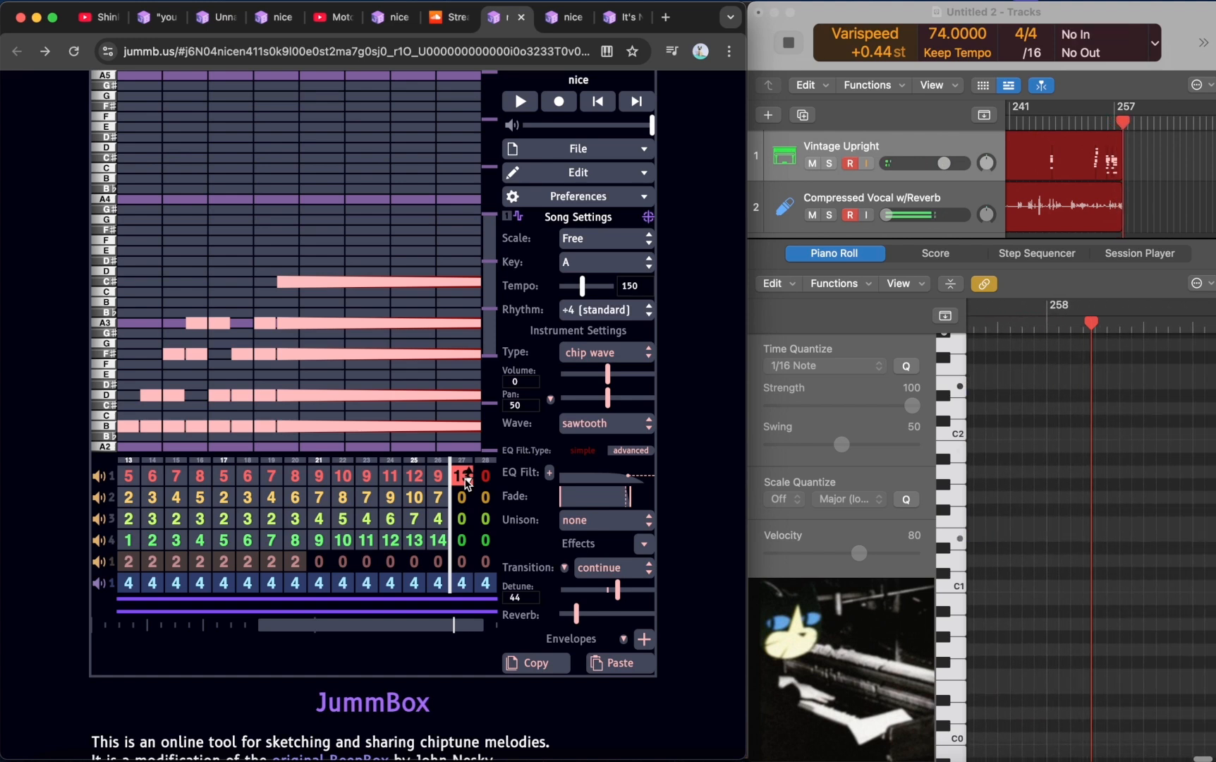
- Switch to the next "nice" project version and inspect the fourth channel's melody patterns in bars 29, 28, 21 and 20
click(571, 21)
drag(207, 704, 334, 690)
scroll(367, 670, right, 5)
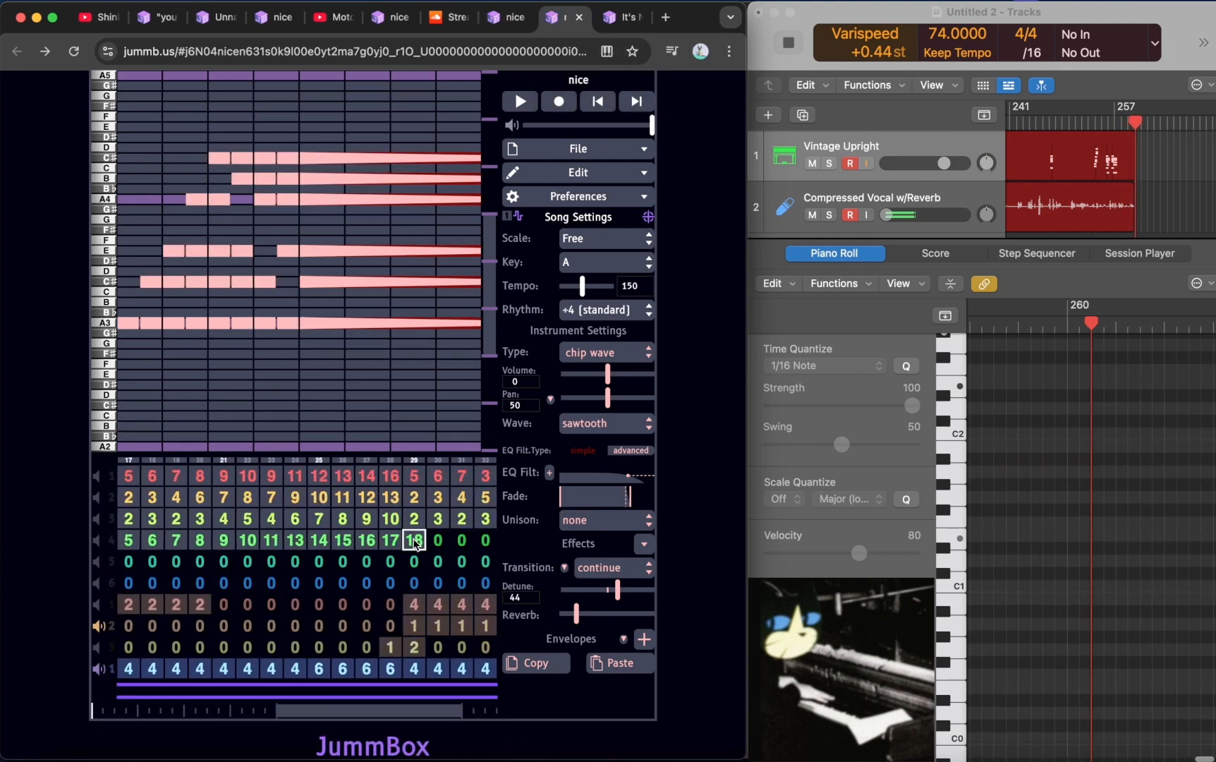
click(408, 543)
click(390, 542)
click(223, 542)
click(199, 542)
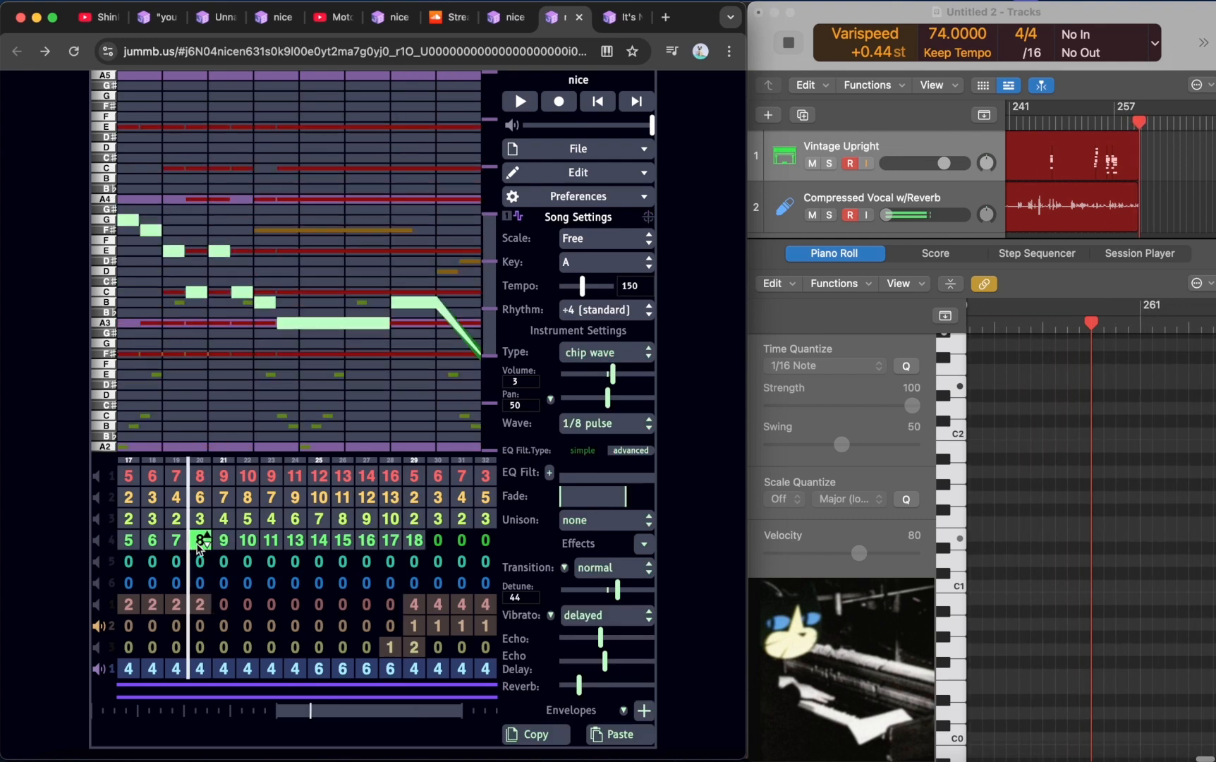
- View bar 20's first percussion pattern and play from that bar into bar 21 with all channels audible
click(200, 605)
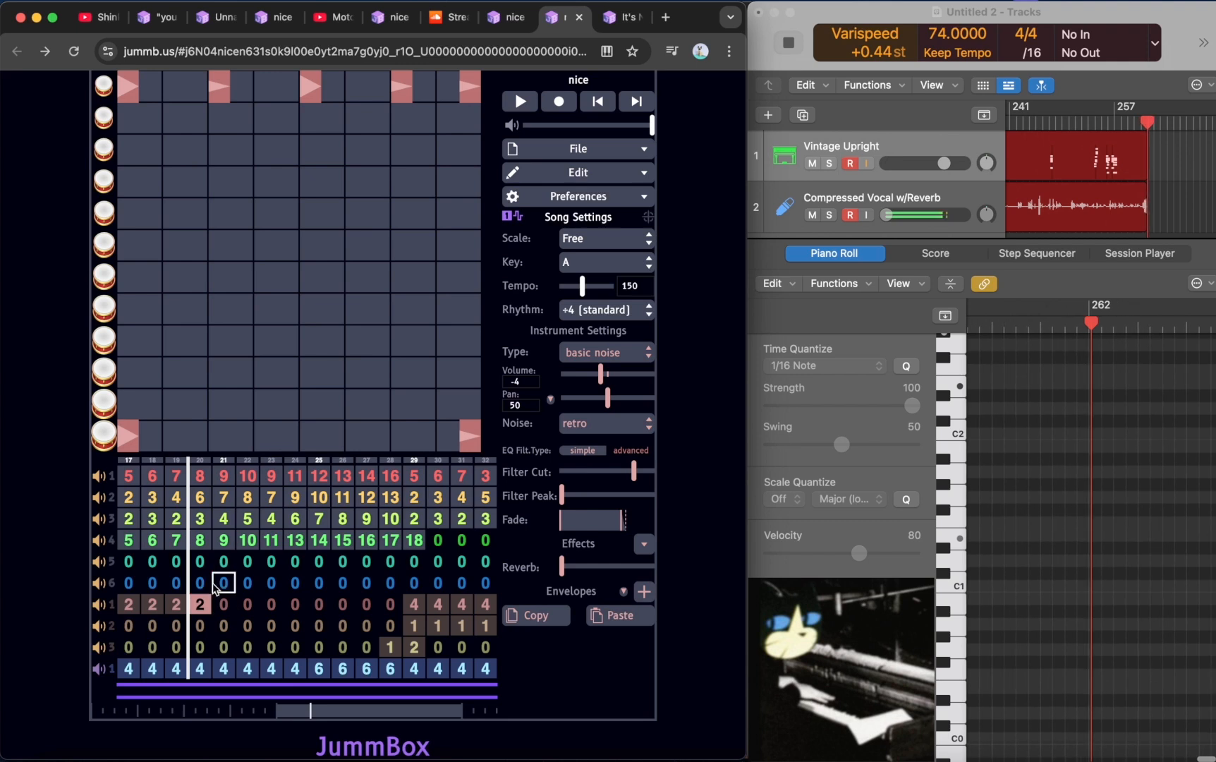
key(space)
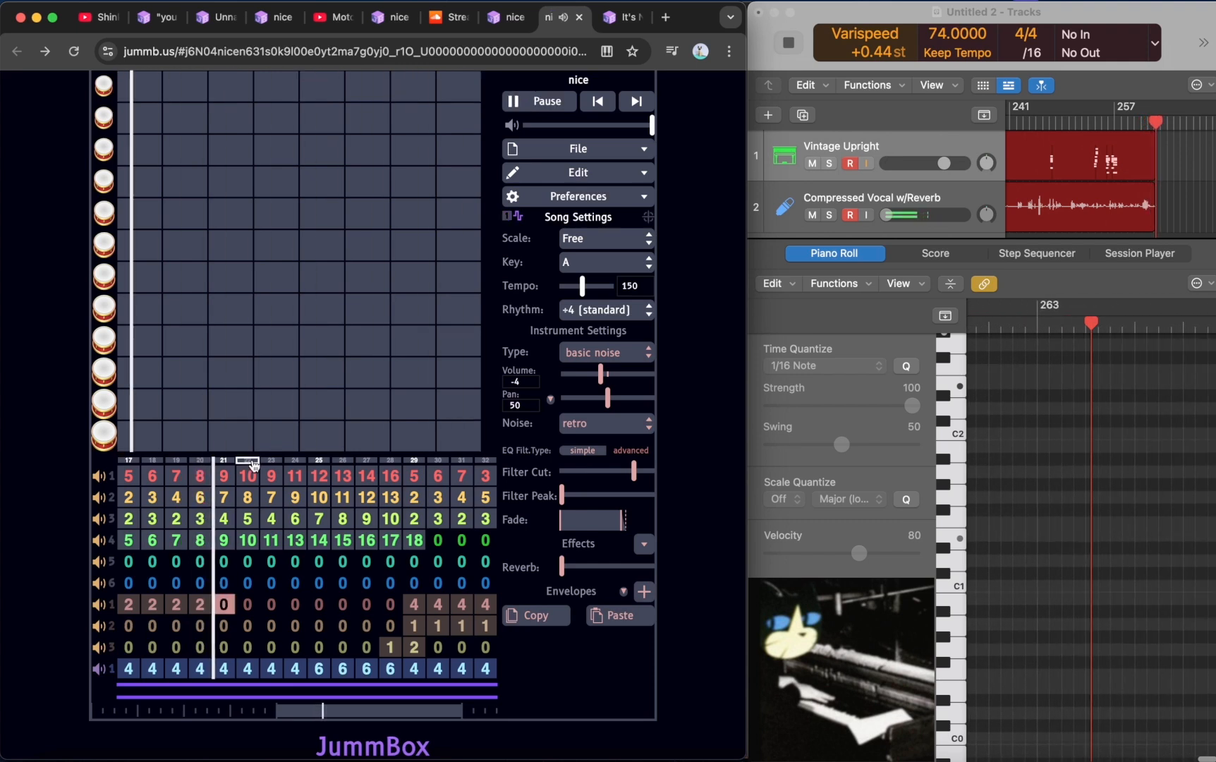
key(space)
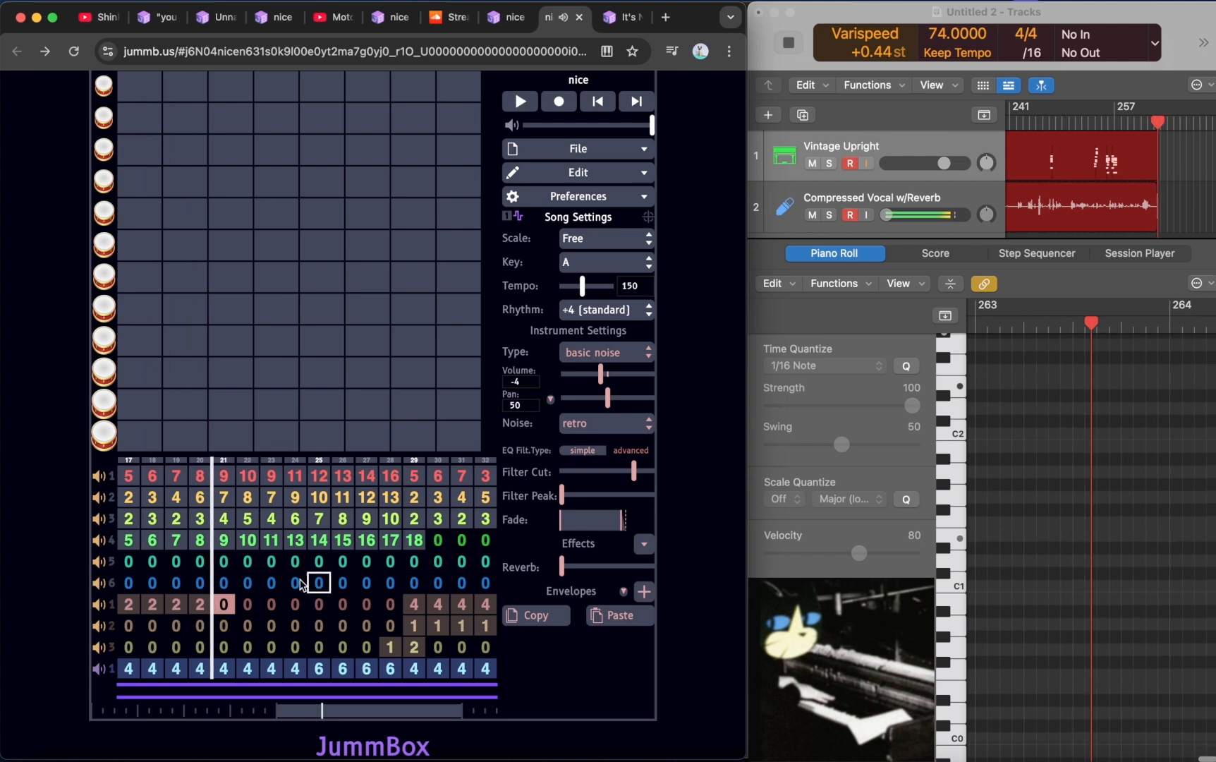
- Compare the chord and third-channel patterns in bar 21, and play from there to bar 25, ending on the fourth channel's melody
click(225, 477)
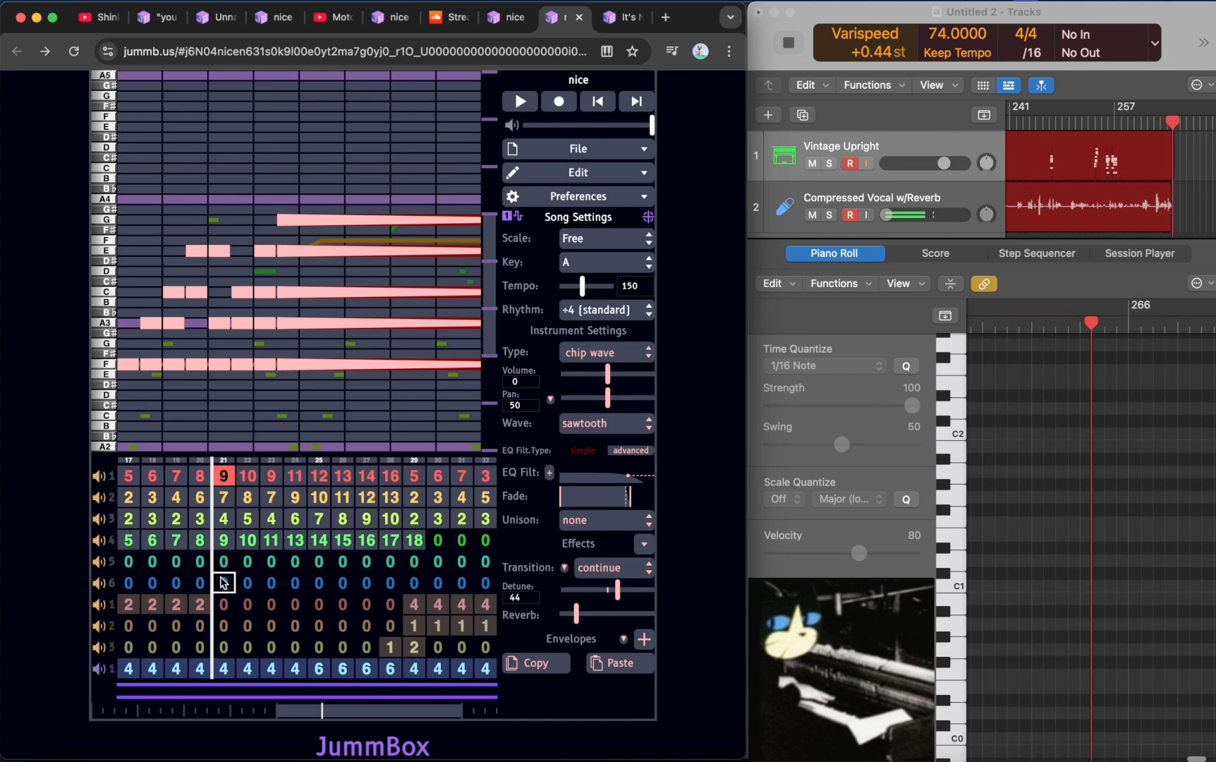
click(225, 522)
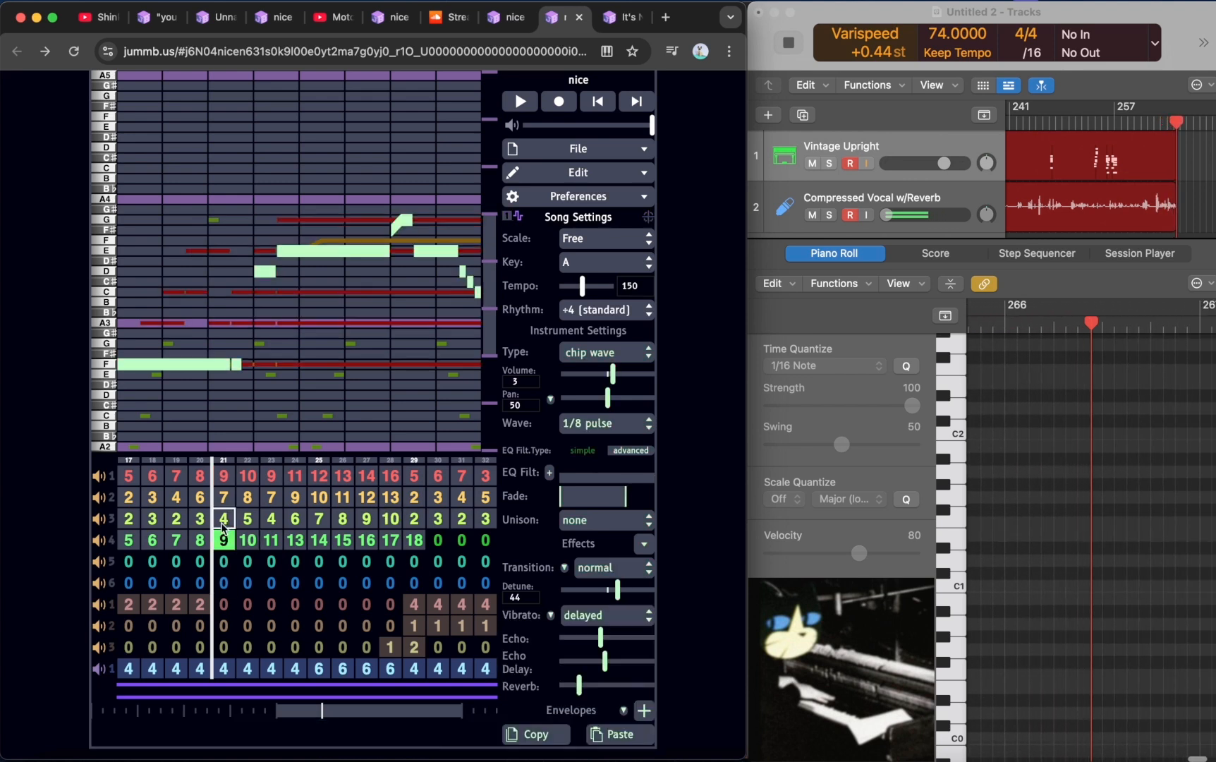
key(space)
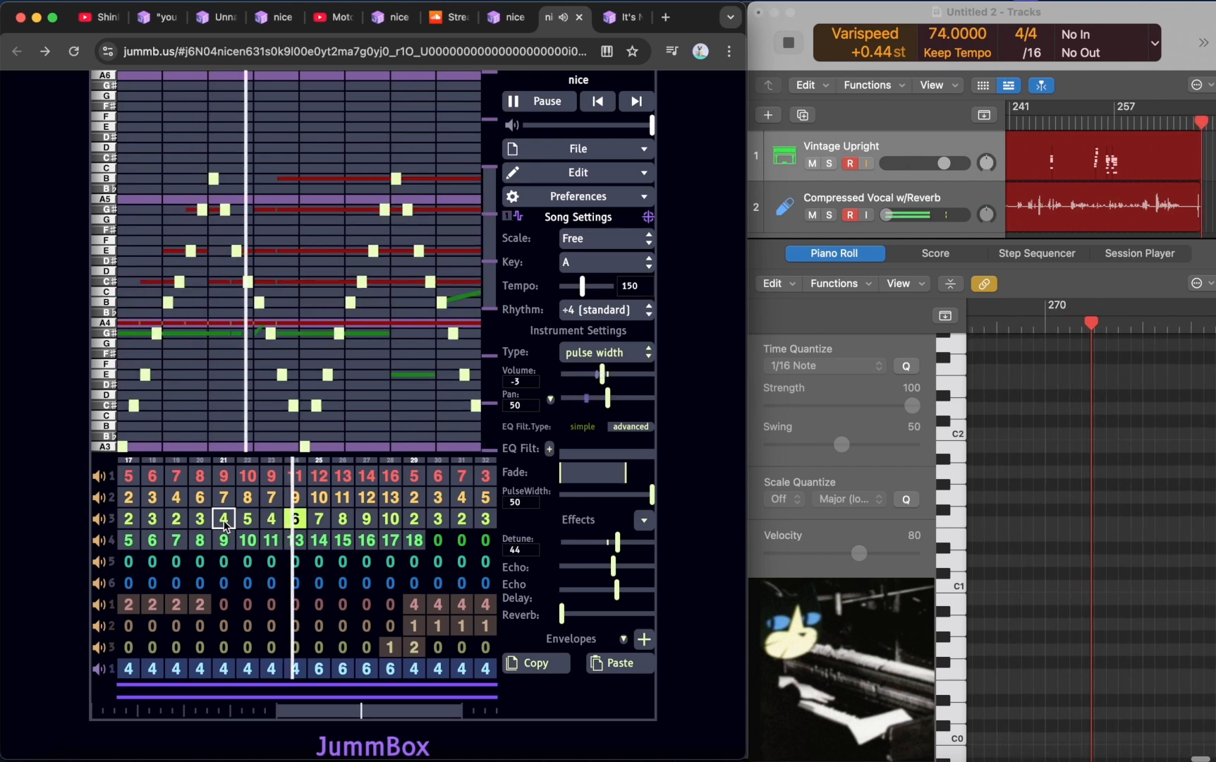
key(Down)
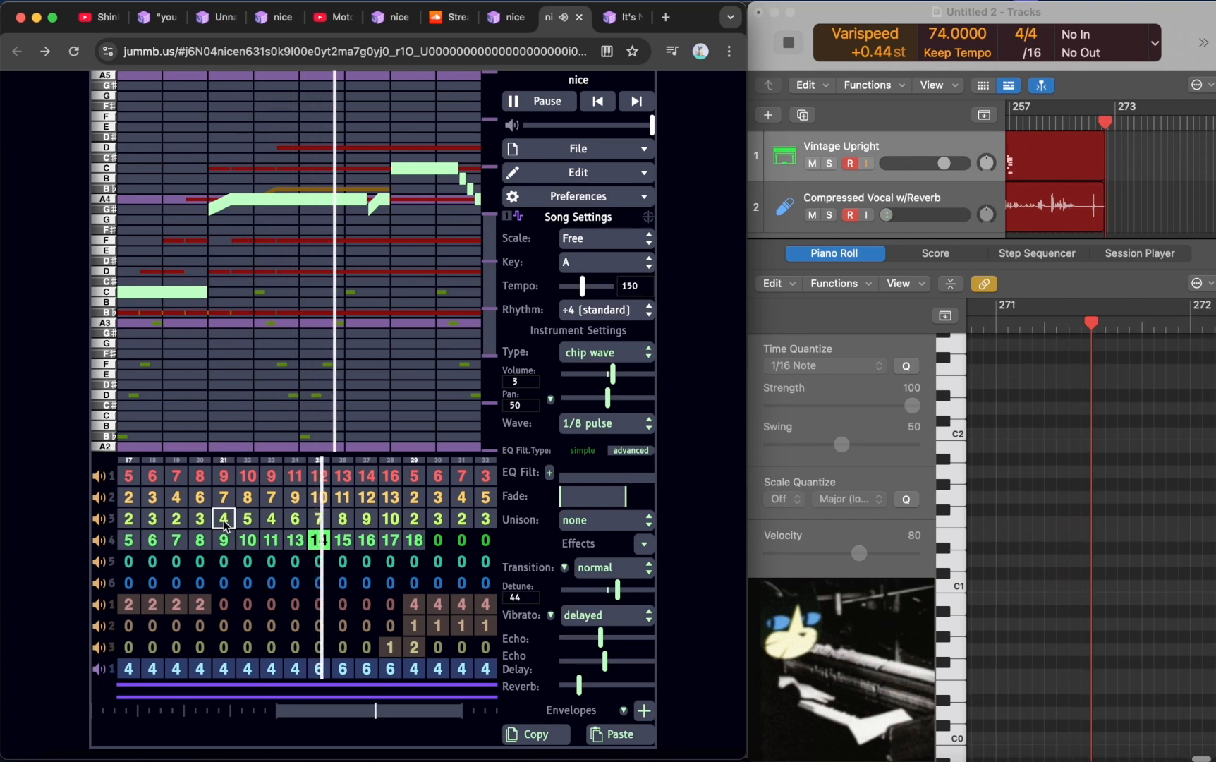
key(space)
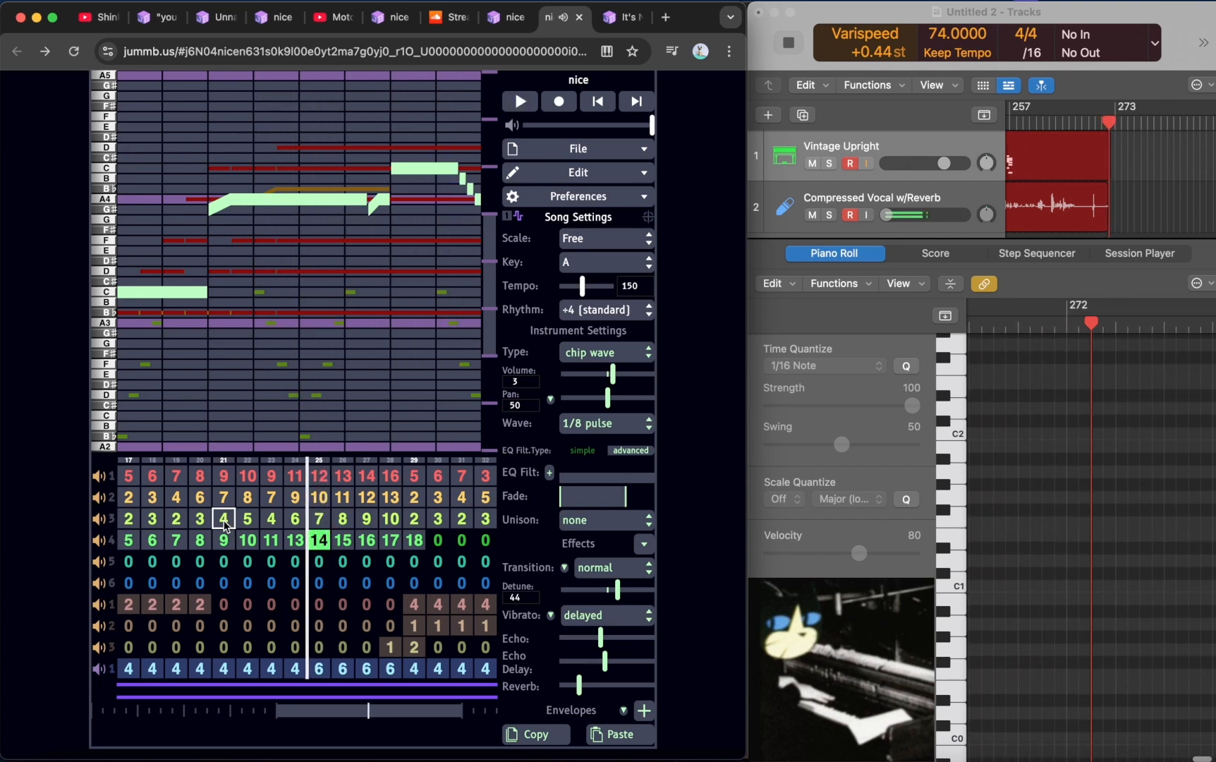
- Replay the transition from bar 24 into bar 25 while following the fourth channel's melody
click(301, 544)
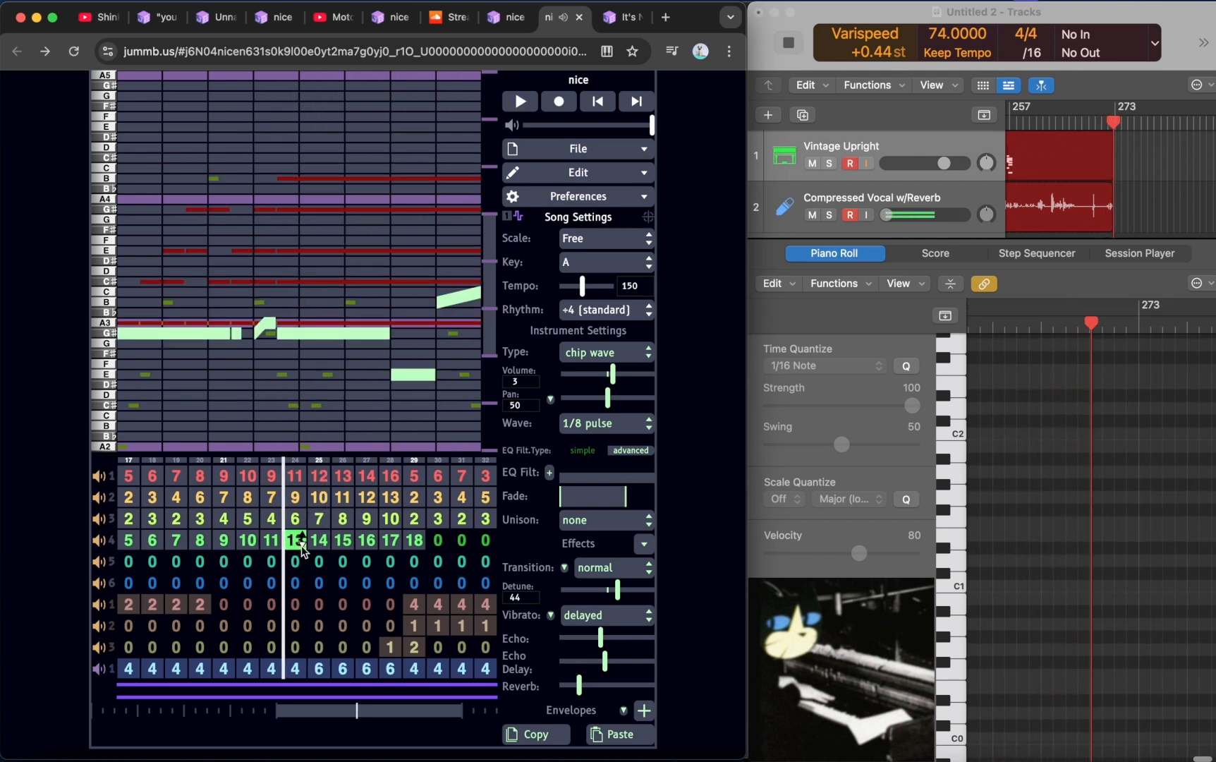
key(space)
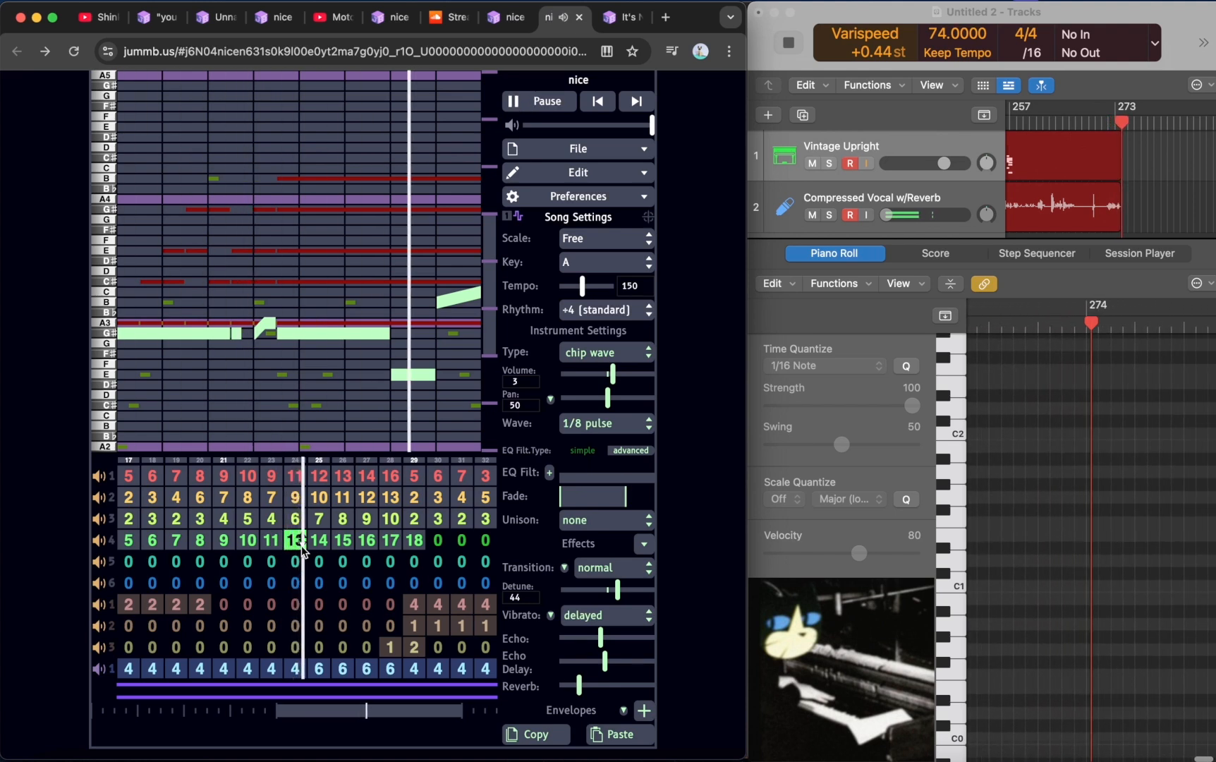
key(space)
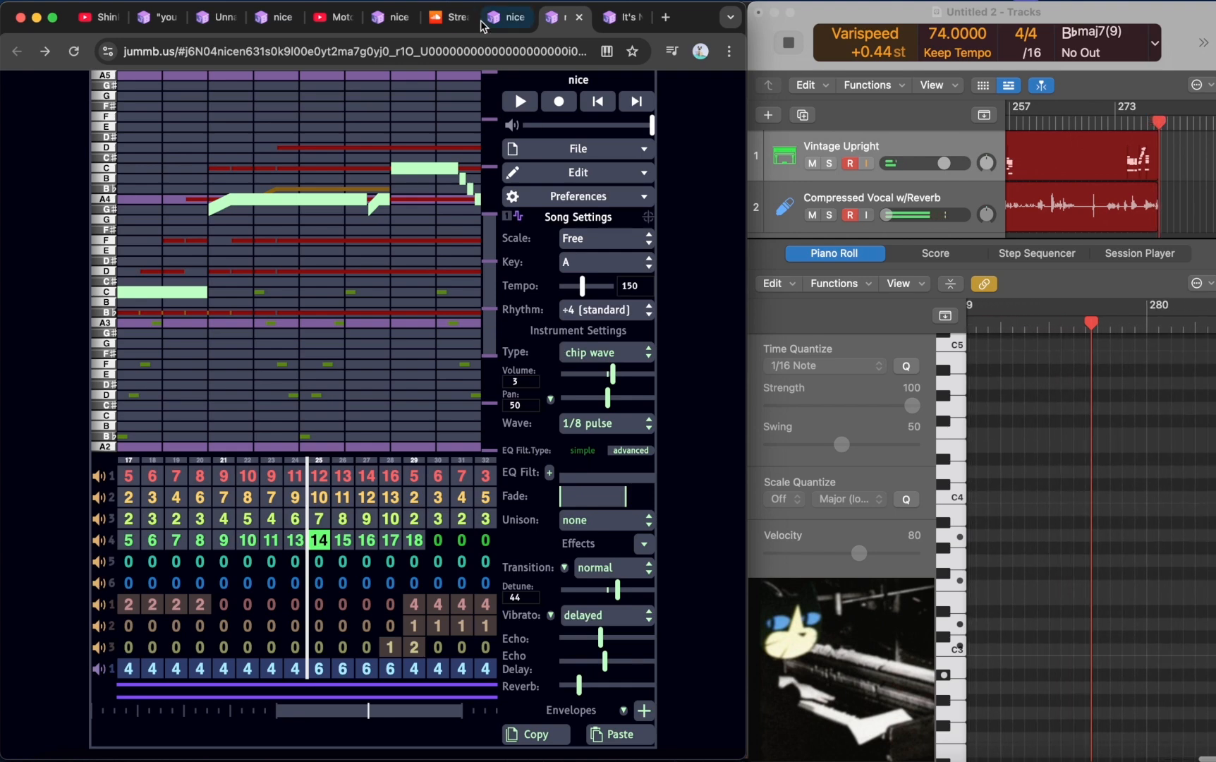
- Switch to SoundCloud, browse the artist's profile and open the track "all alright!"
click(440, 17)
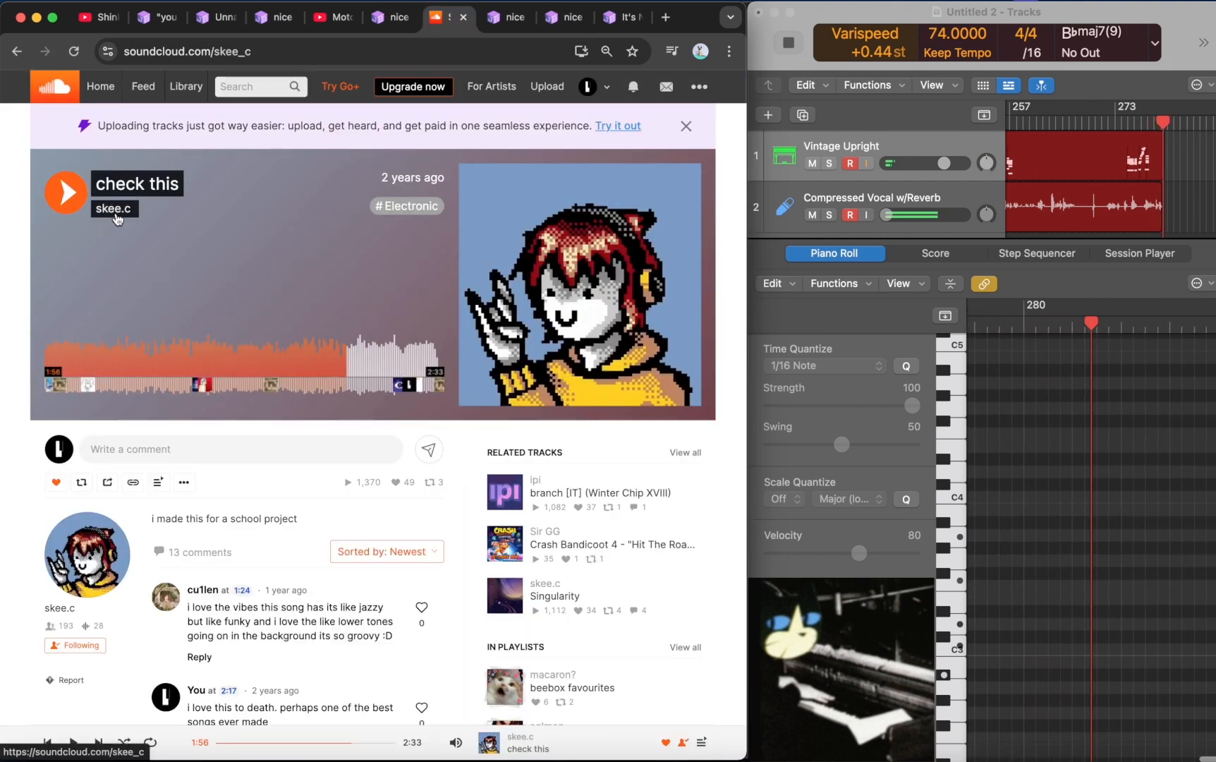
click(115, 216)
scroll(248, 376, down, 10)
scroll(248, 376, down, 15)
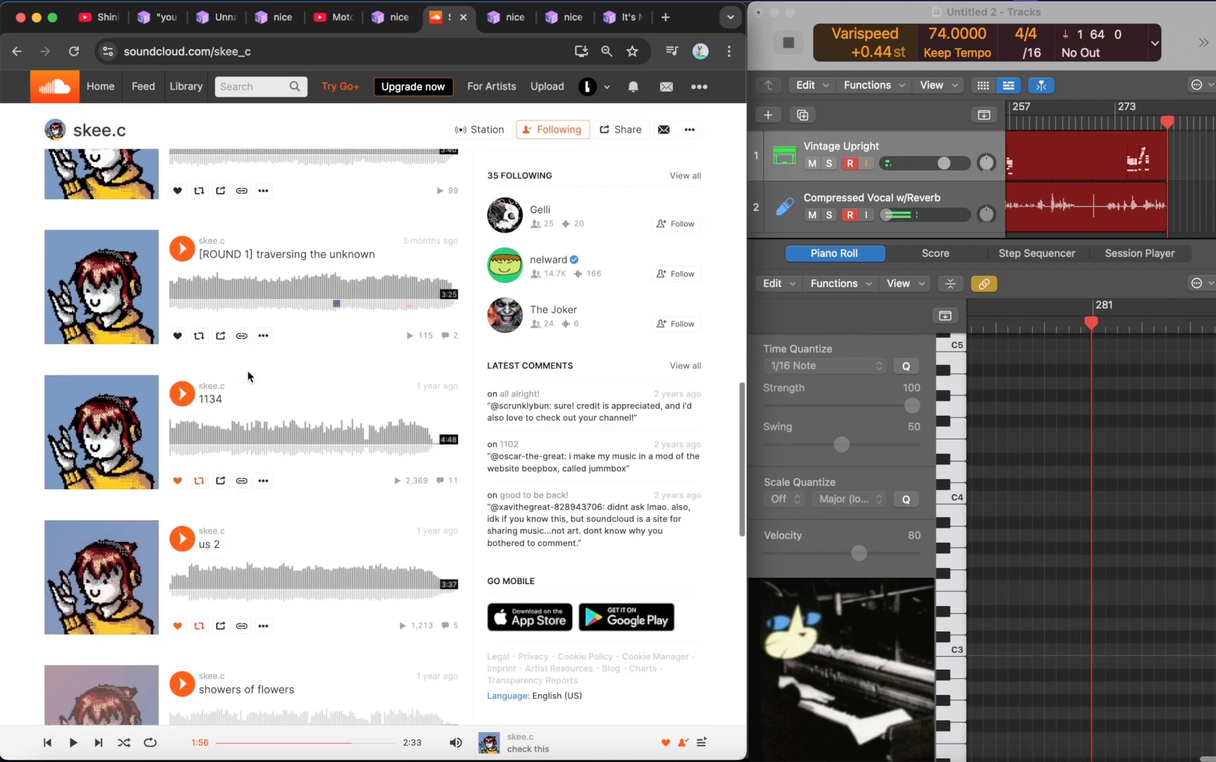
scroll(248, 376, down, 5)
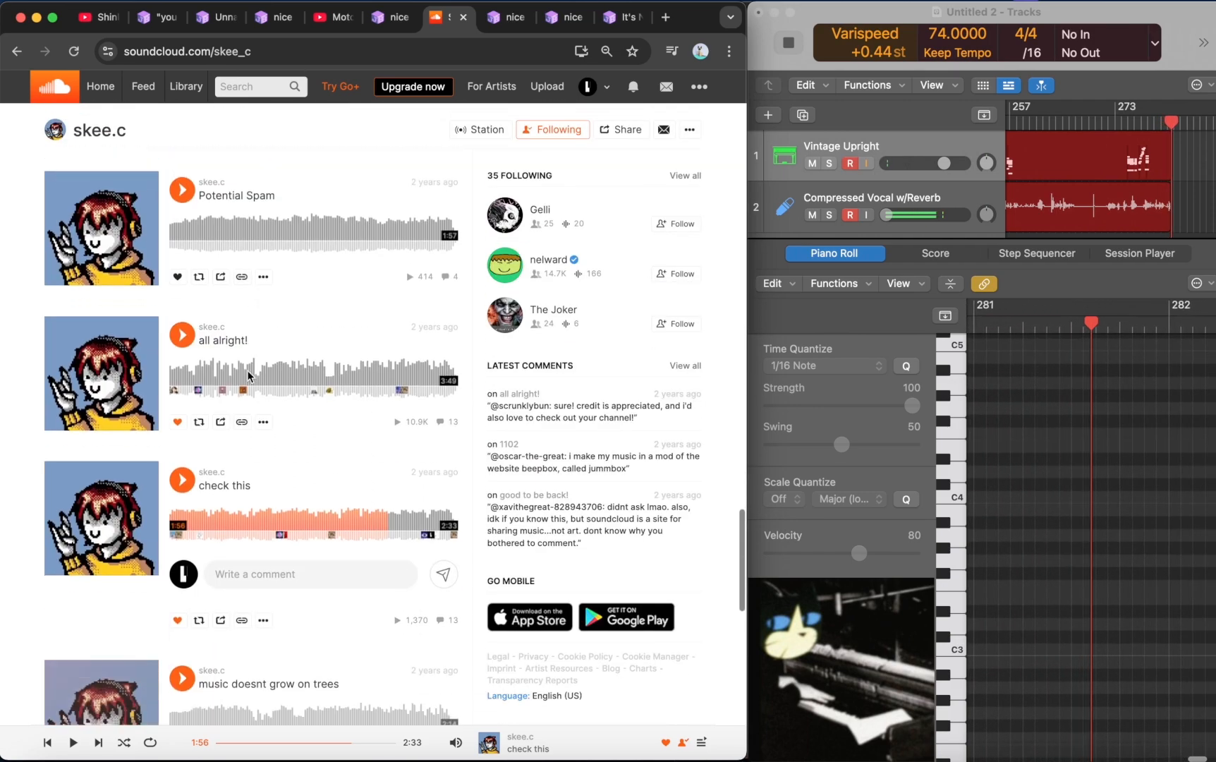
scroll(248, 376, up, 7)
scroll(245, 378, down, 5)
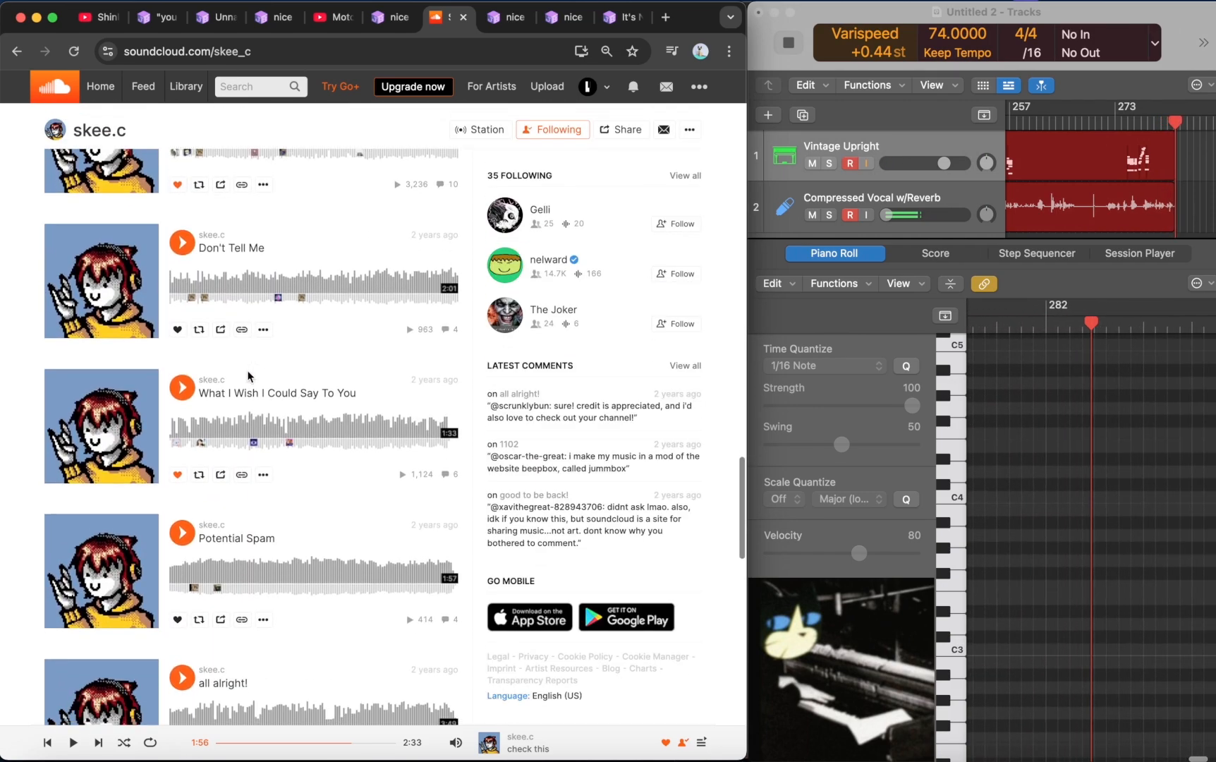
click(220, 412)
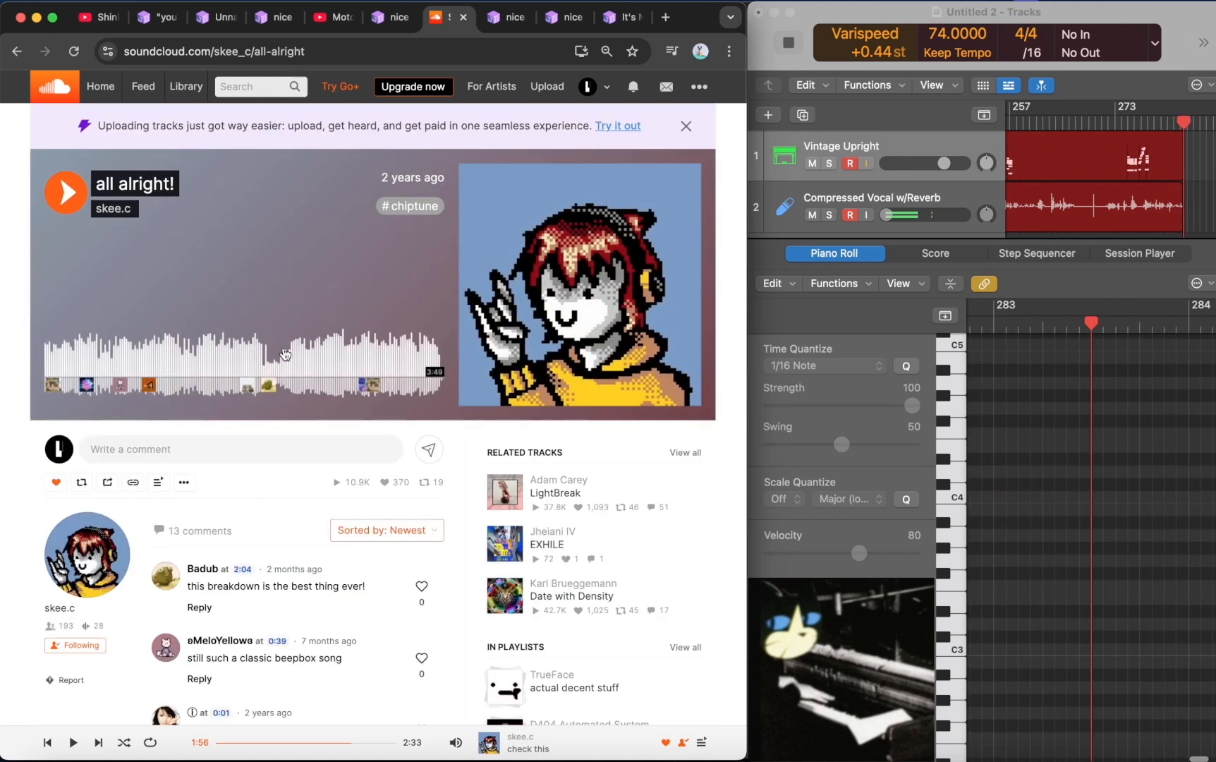
- Listen to the section of "all alright!" around one minute in, skipping ahead once, and pause it
click(134, 359)
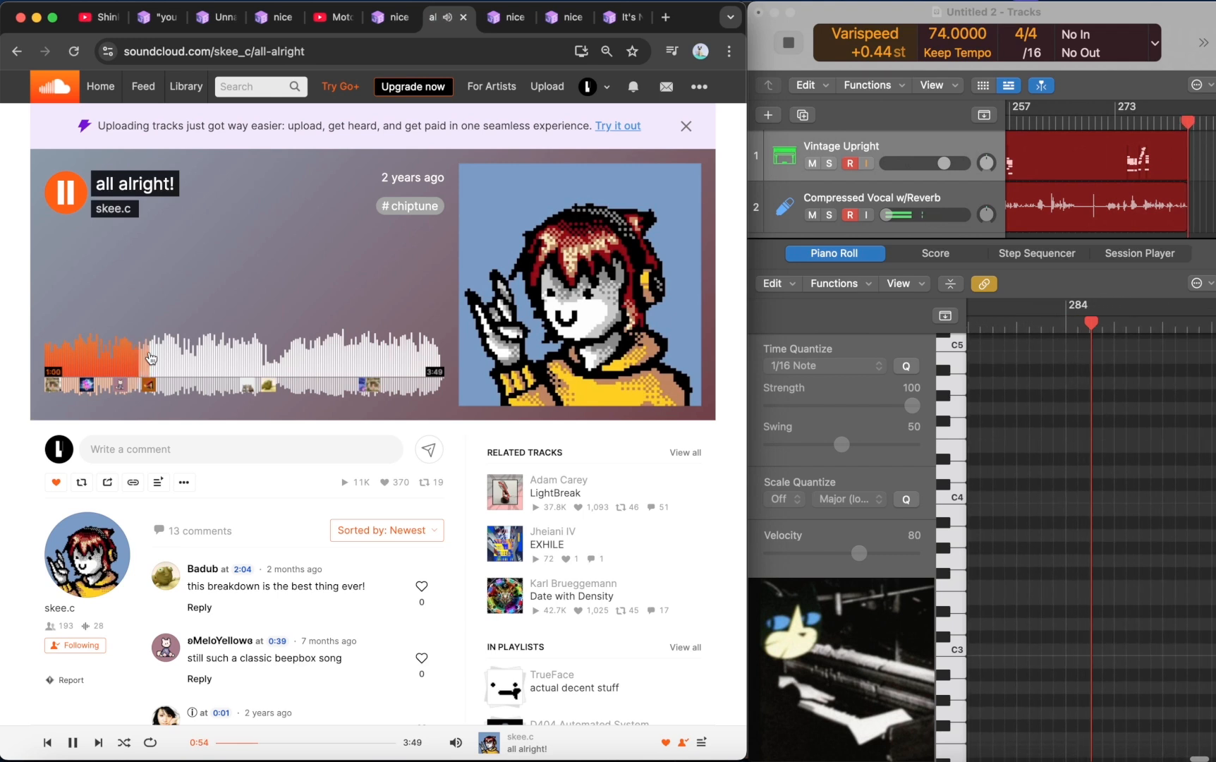
click(155, 359)
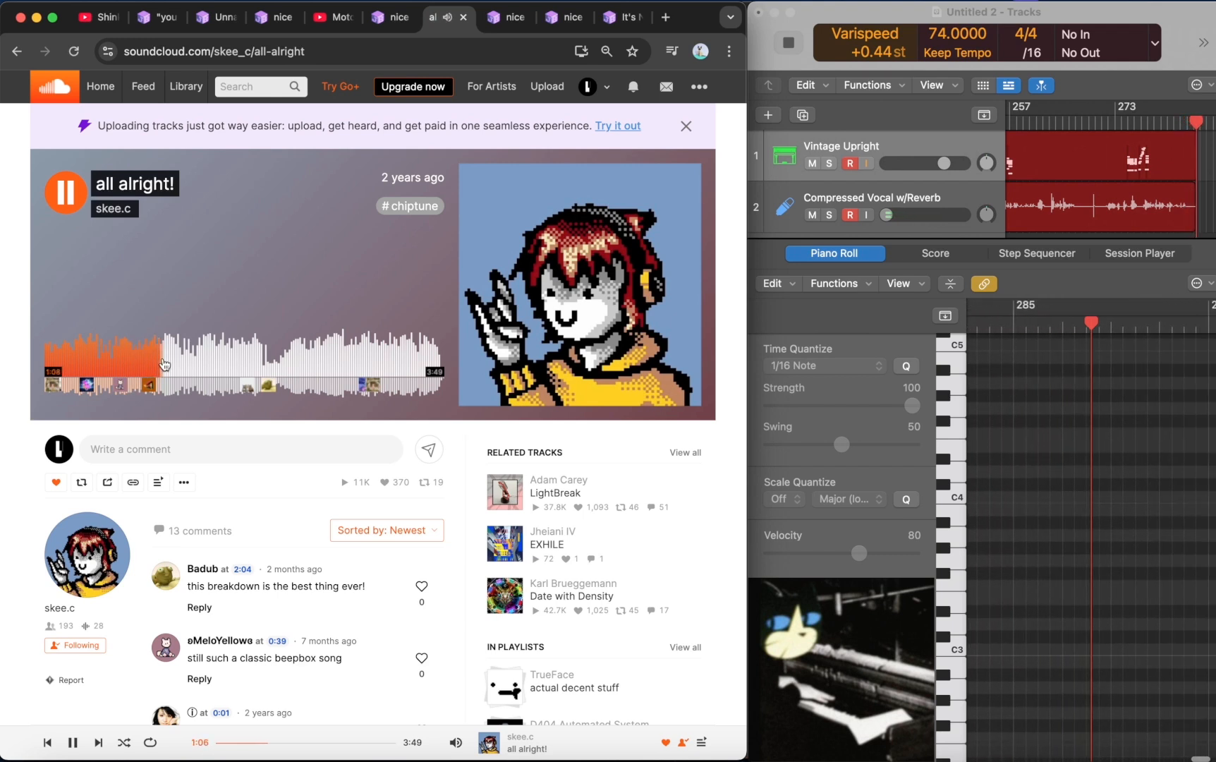
key(space)
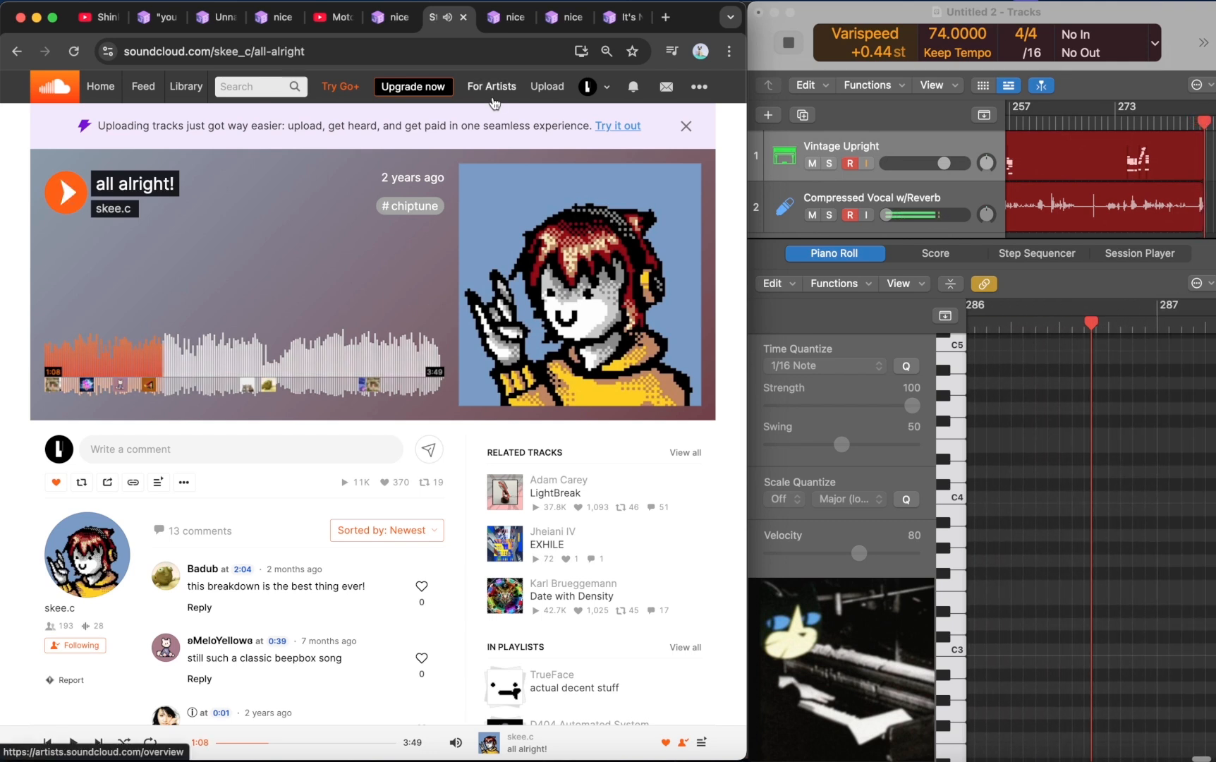
- Return to the later "nice" project version, replay bar 25's opening, and play through to bar 28 following the fourth channel's melody
click(504, 18)
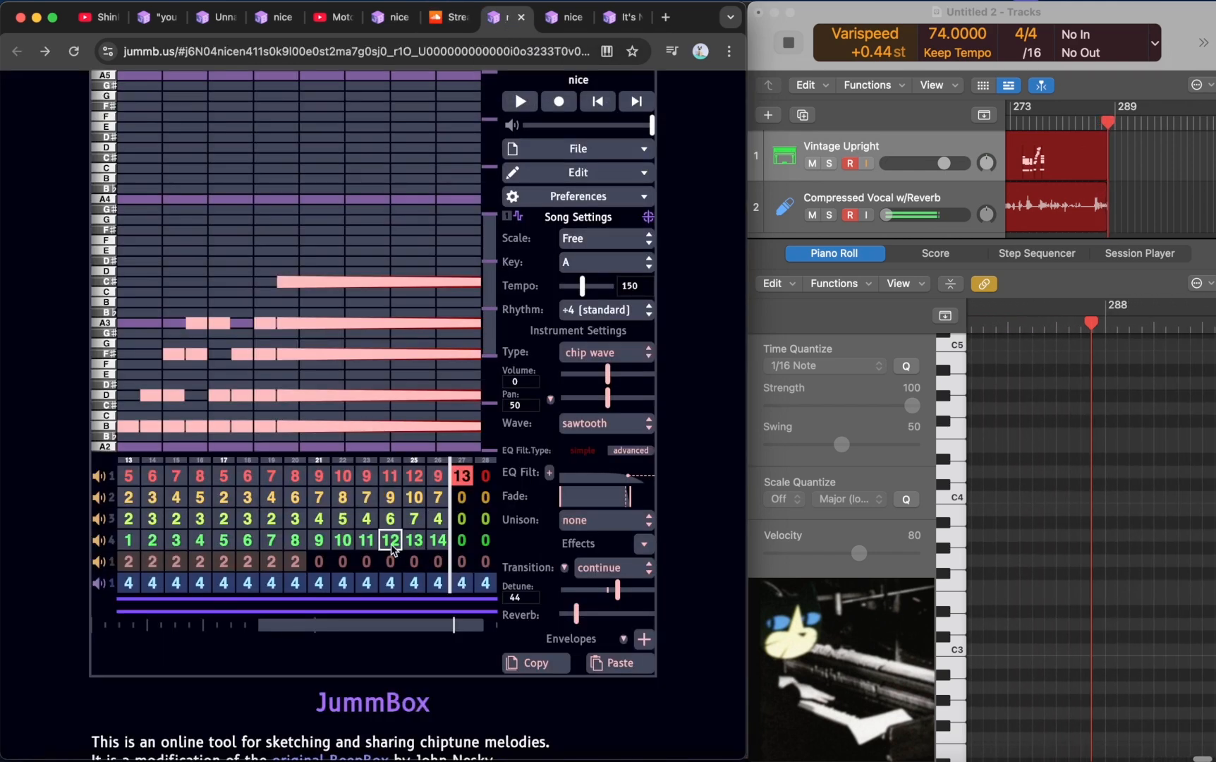
click(559, 20)
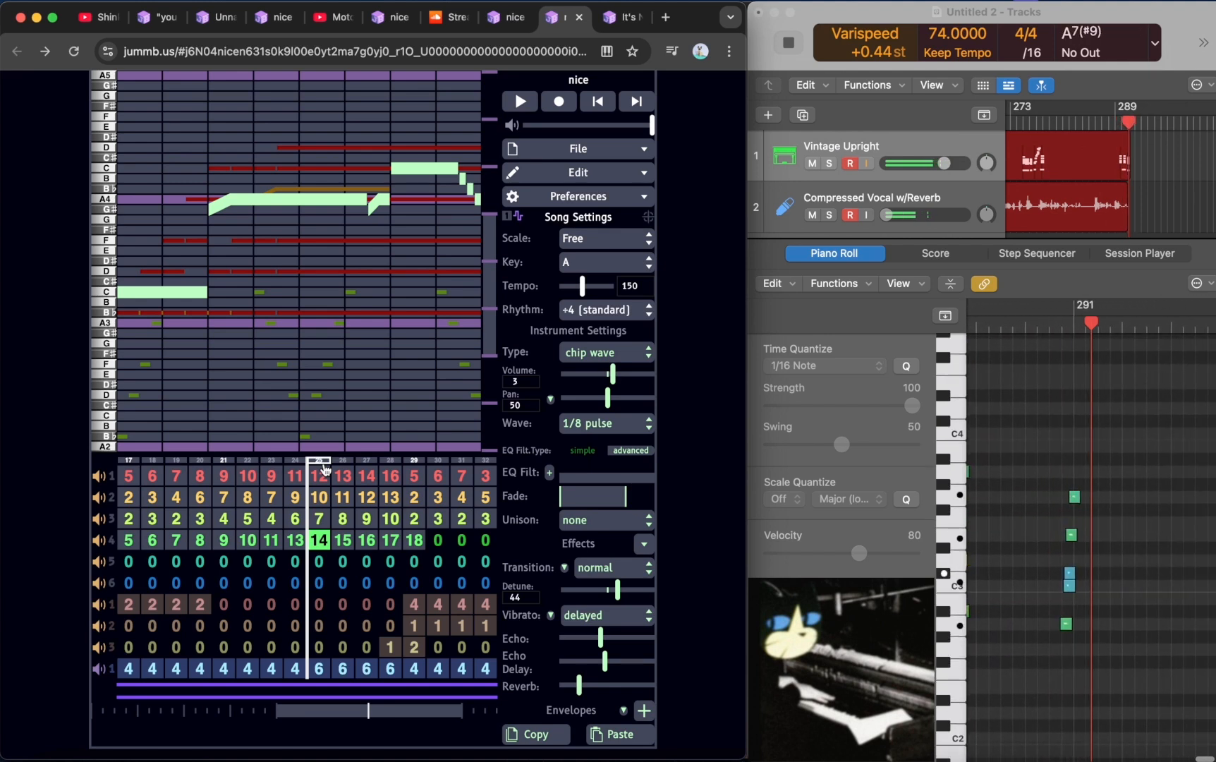
key(space)
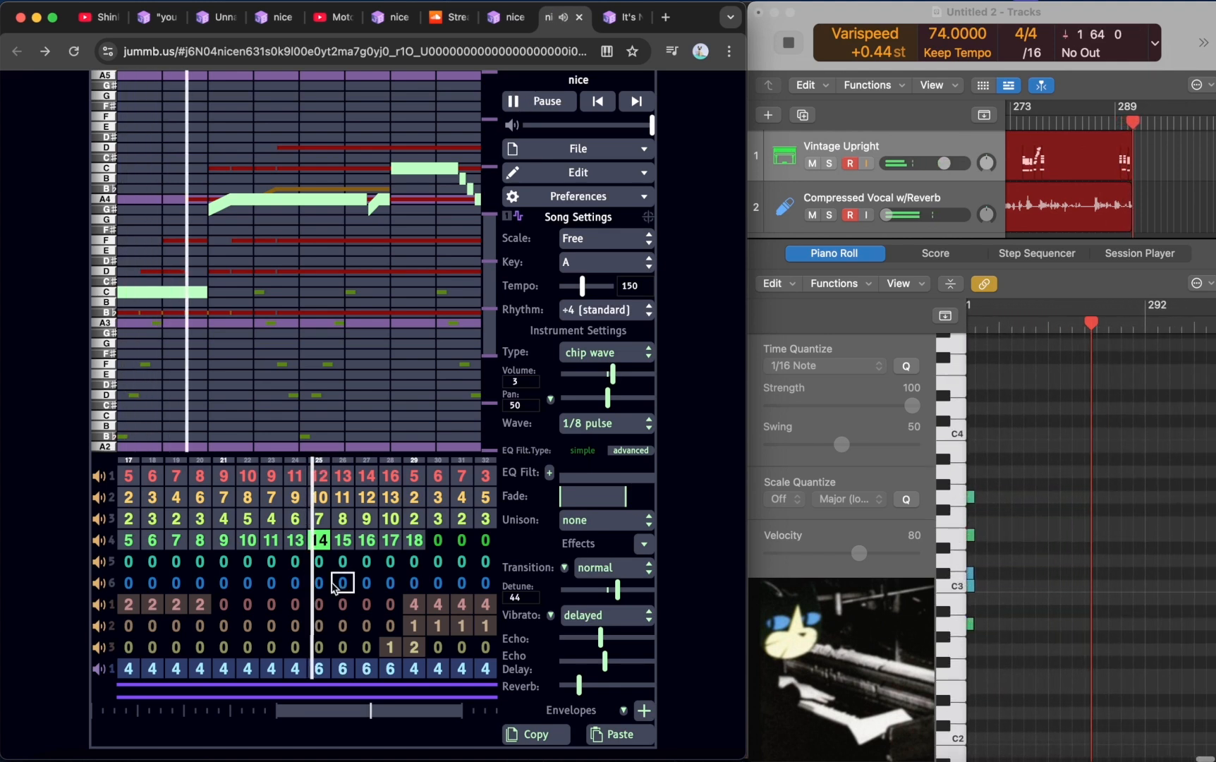
key(space)
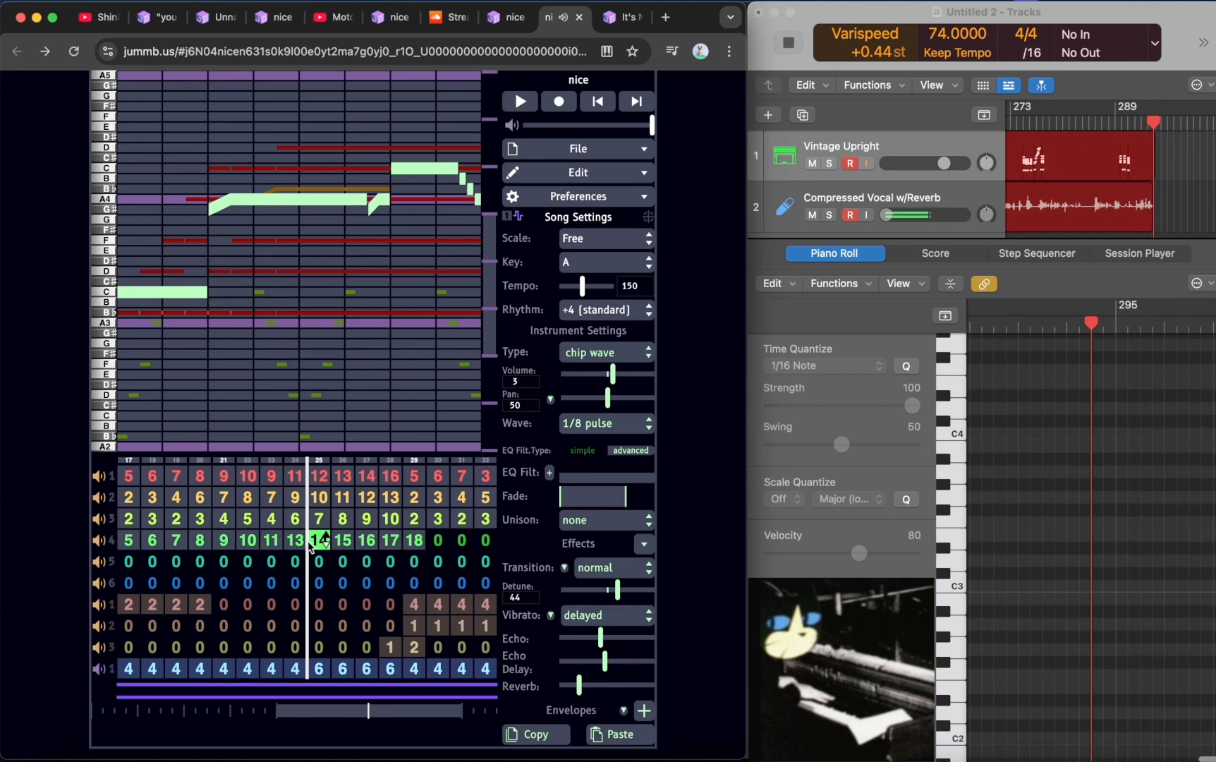
key(space)
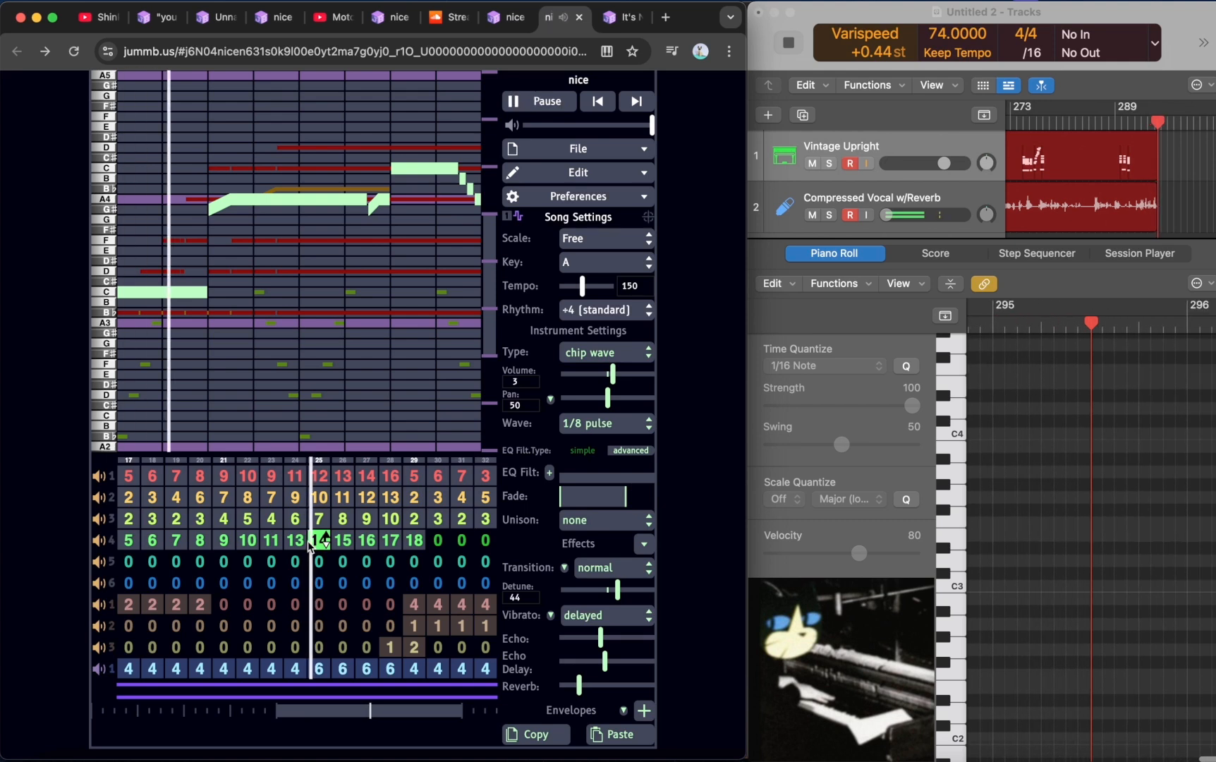
key(space)
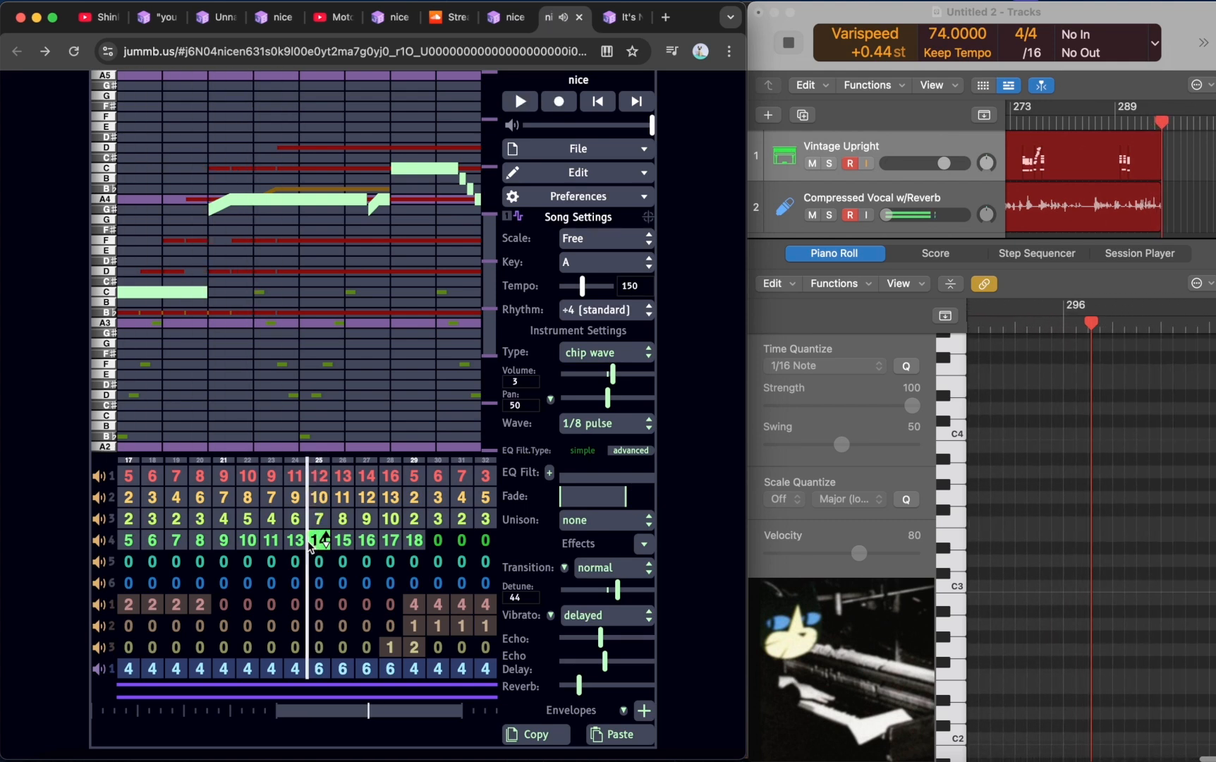
key(space)
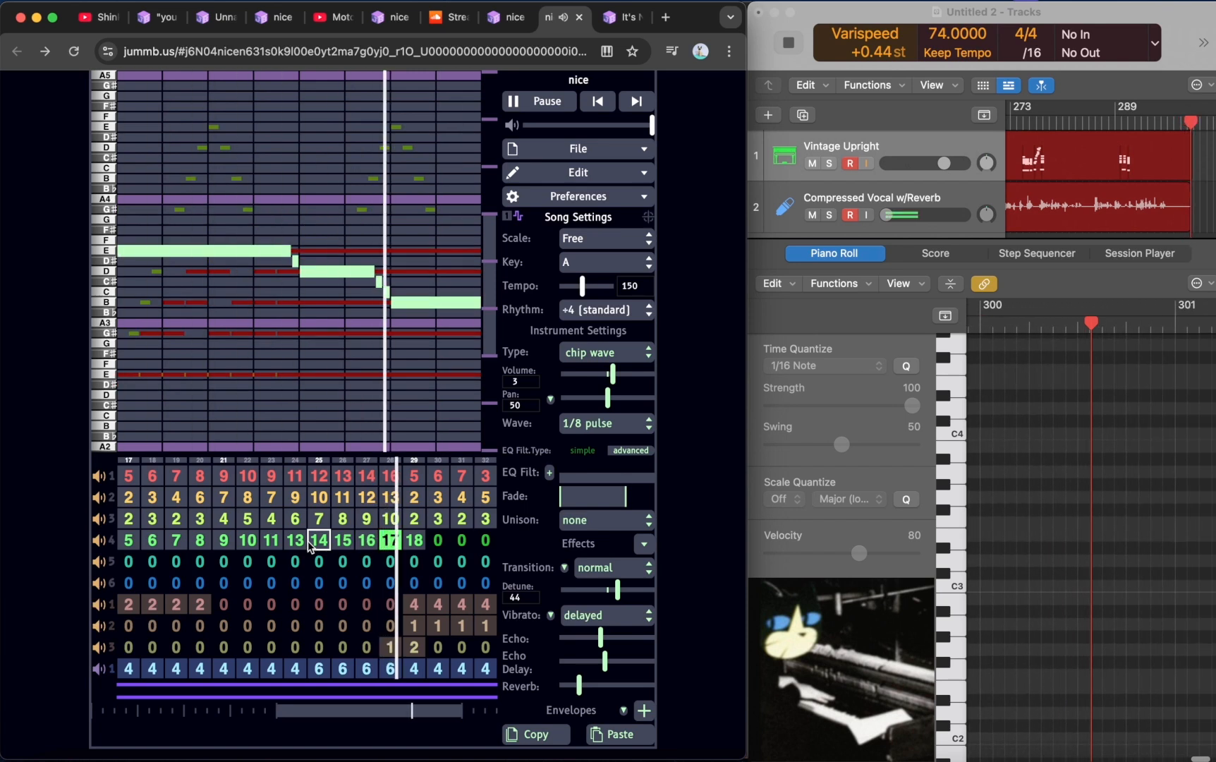
key(space)
- Compare the fourth channel's melody in bars 26 and 27, and play from bar 26 into bar 27
click(345, 541)
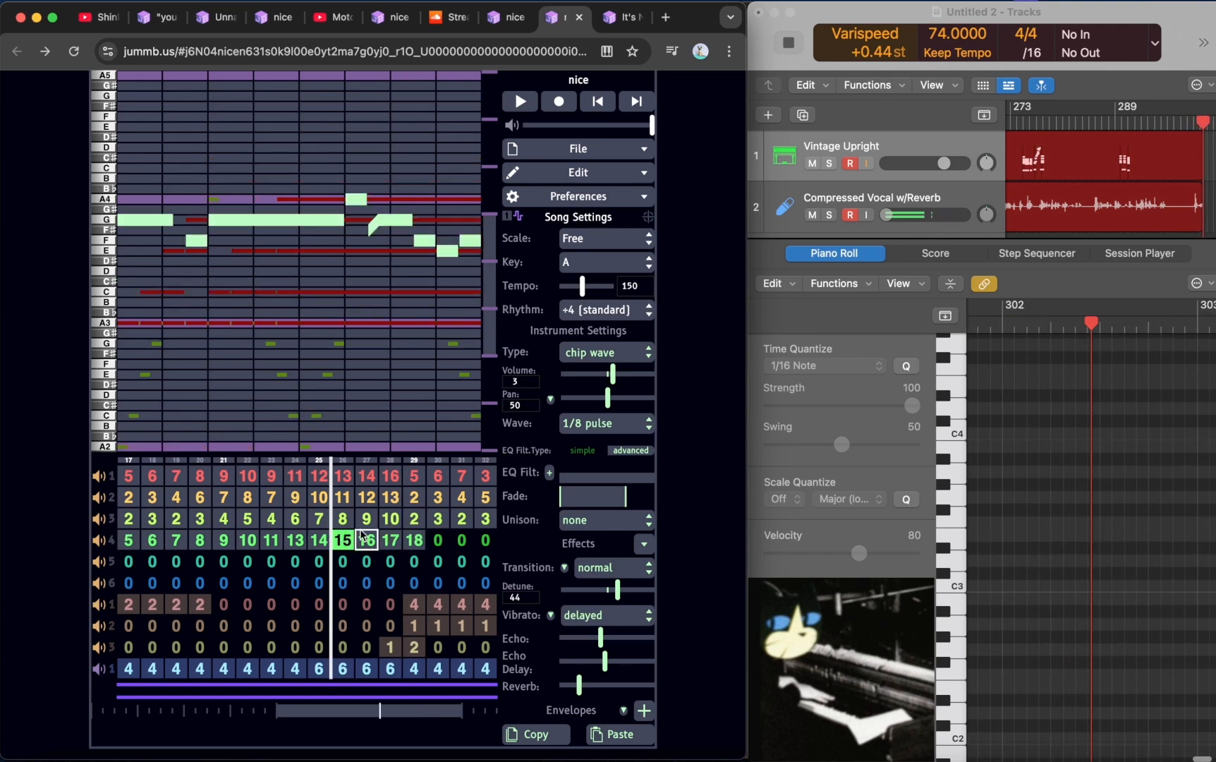
click(362, 541)
click(345, 540)
key(space)
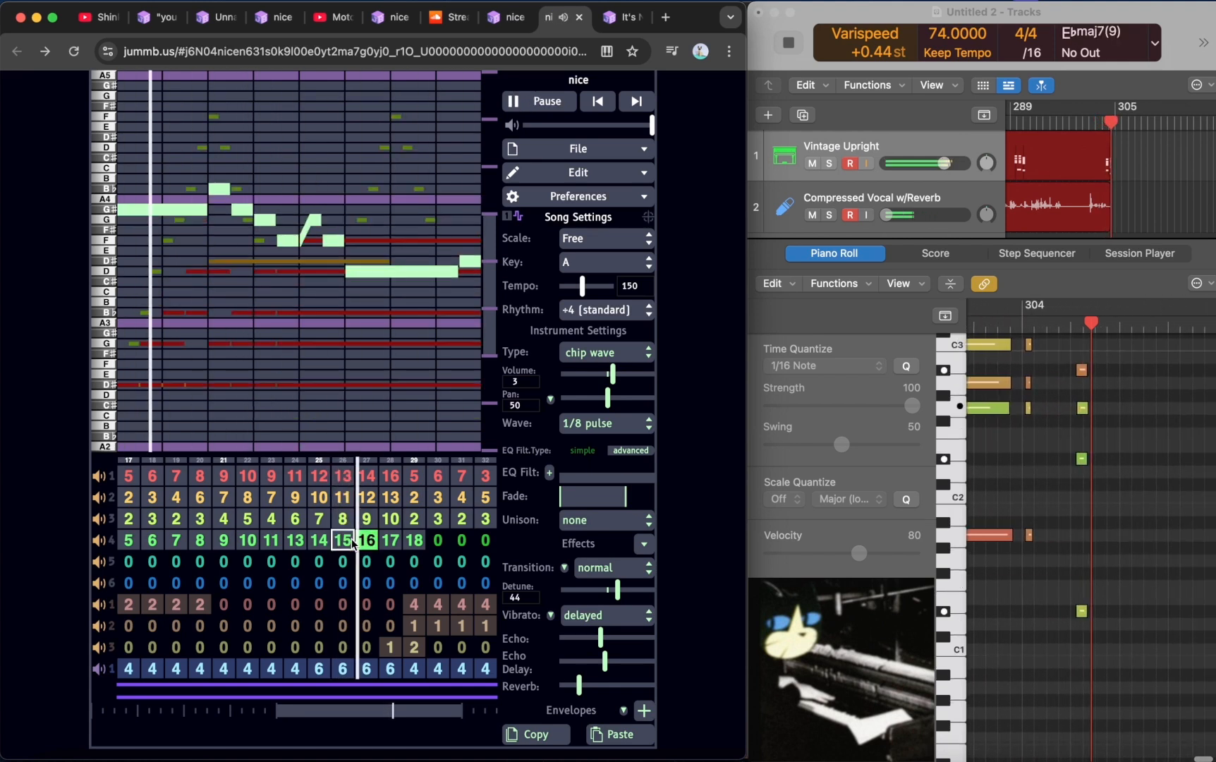
key(space)
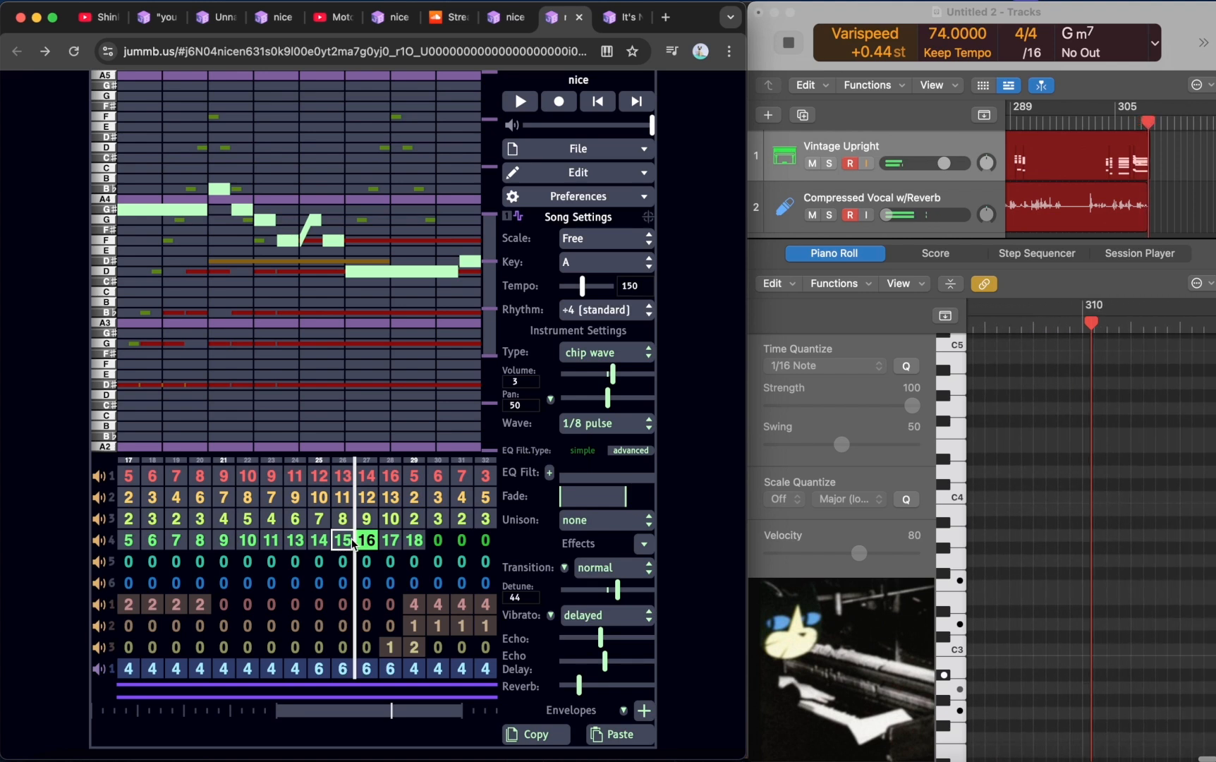
- Inspect the fourth channel's patterns 15 and 16 again, and play bar 27 from its start
click(347, 537)
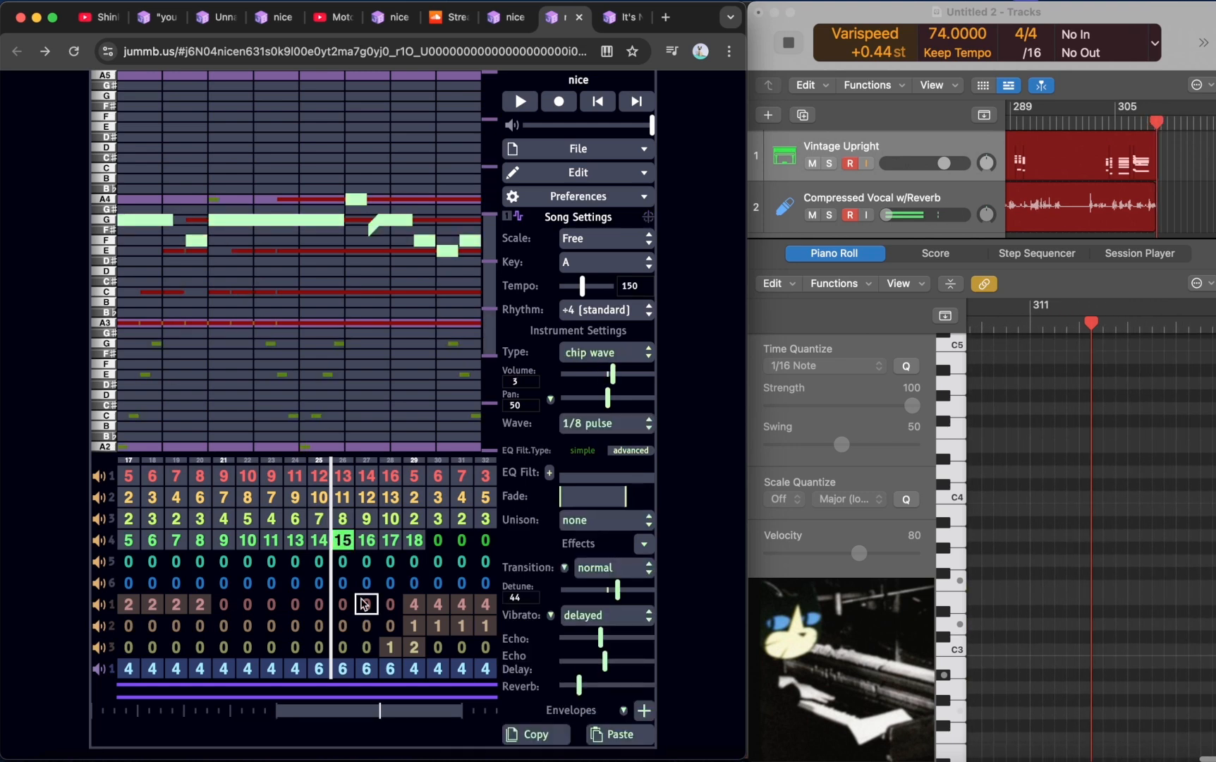
click(366, 540)
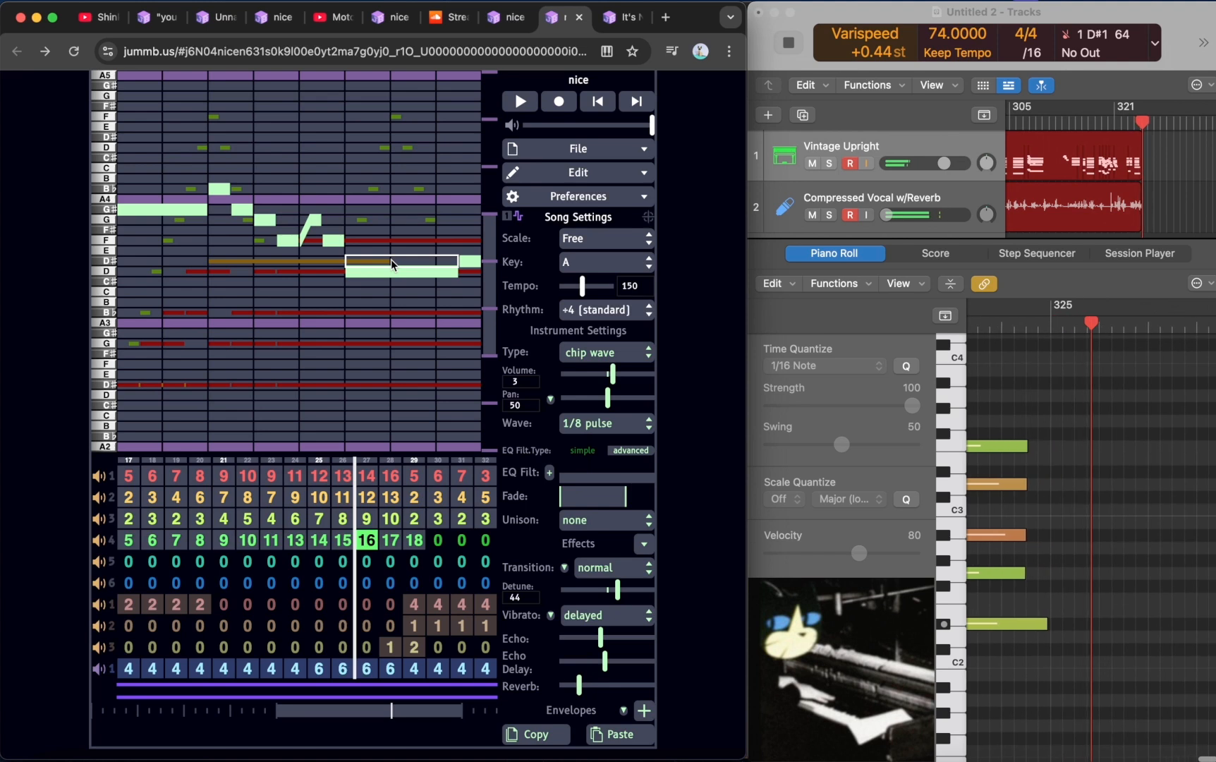
key(space)
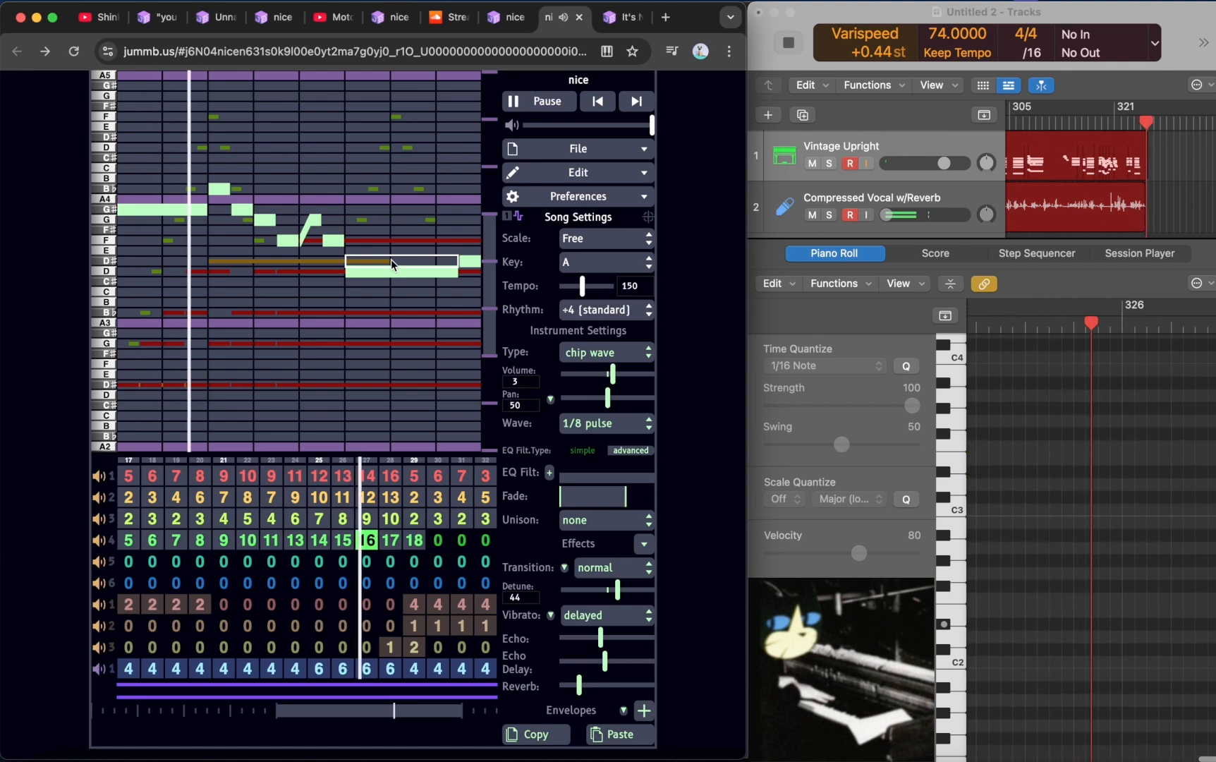
key(space)
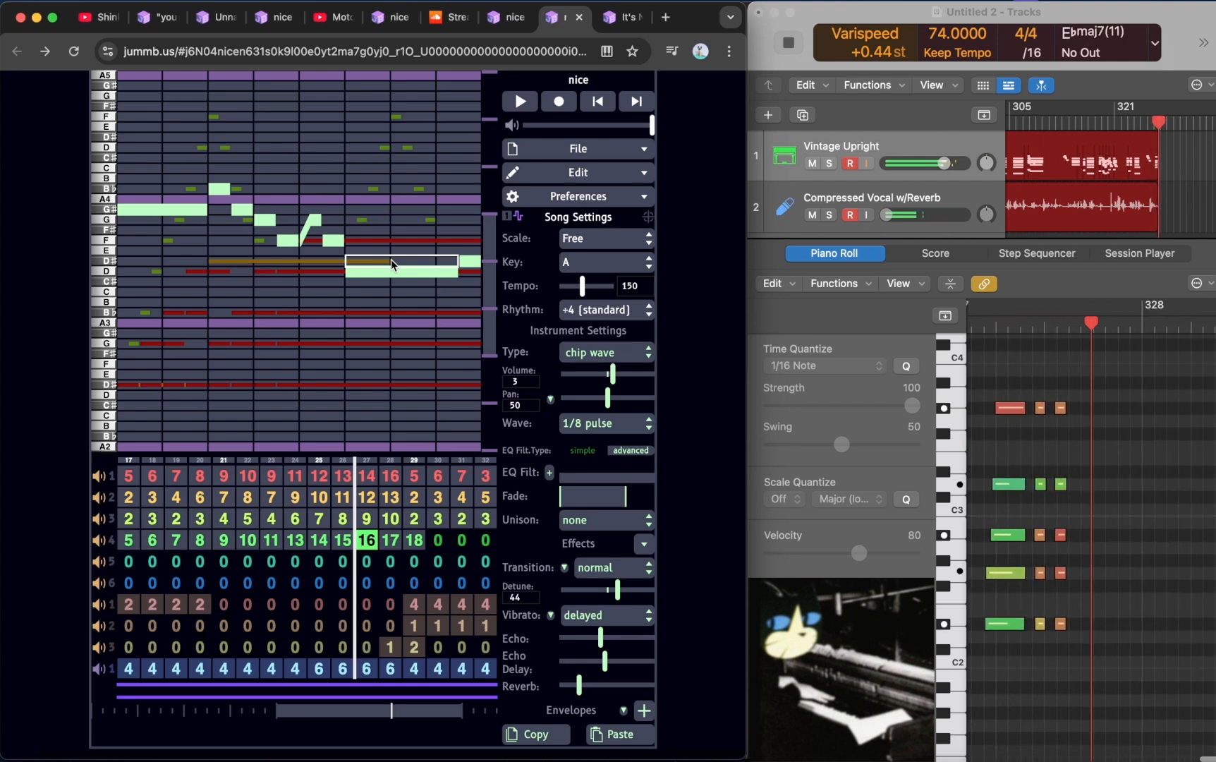
- Solo the first channel's chords with the fourth channel's melody, play bar 27, and make all channels audible again
click(368, 478)
key(s)
click(100, 541)
key(space)
key(space)
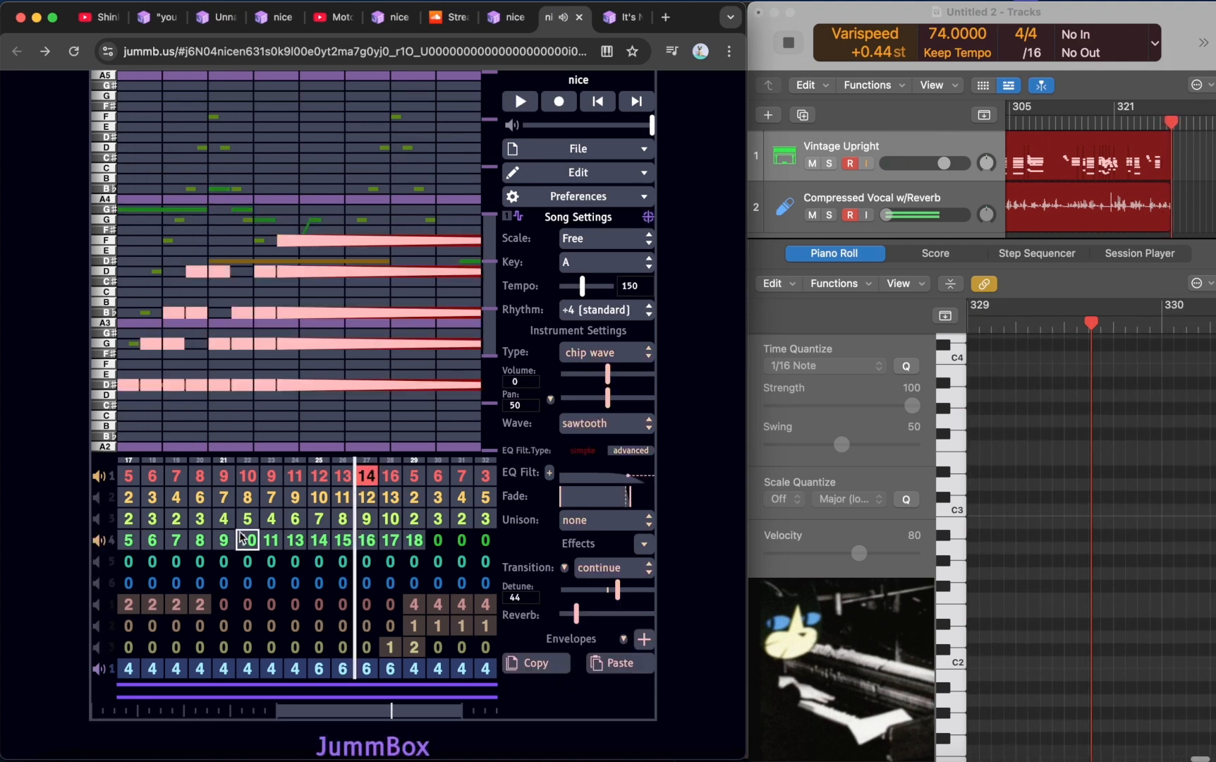
key(s)
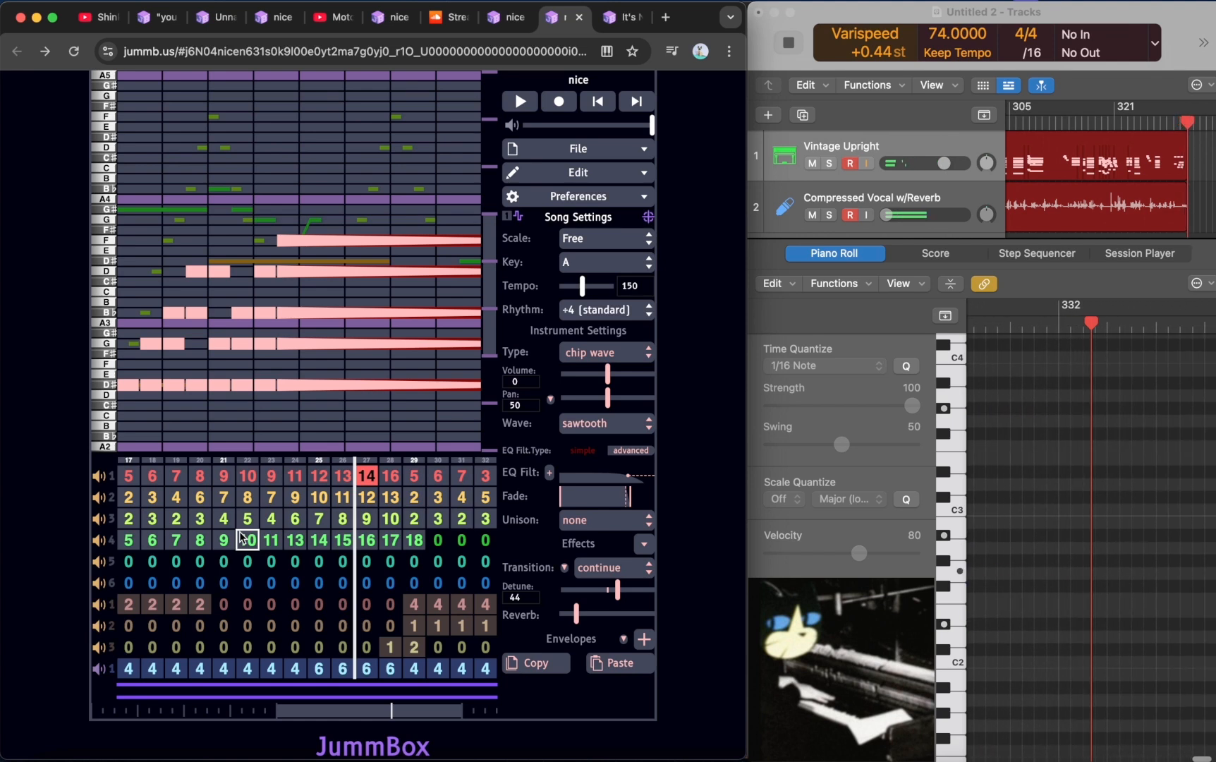
- Play the full arrangement from bar 27 into bar 28, ending on the fourth channel's pattern in bar 28
click(369, 540)
key(space)
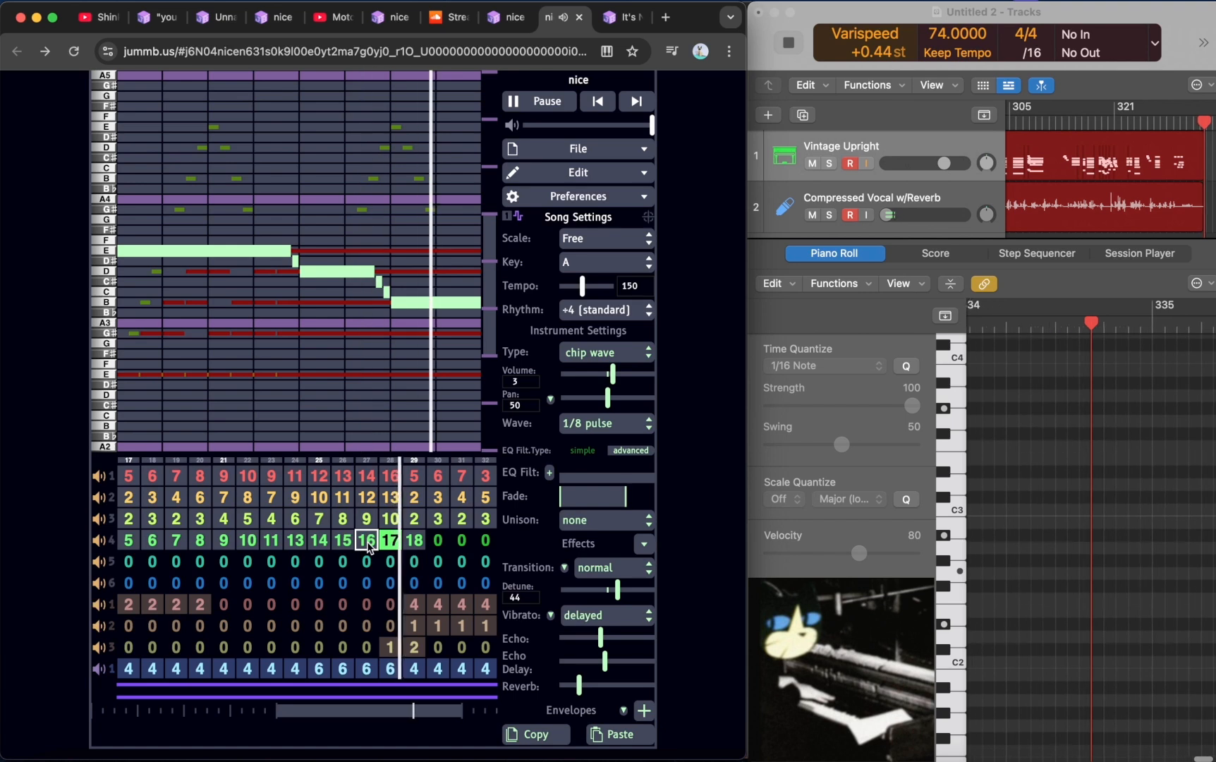
key(space)
click(395, 542)
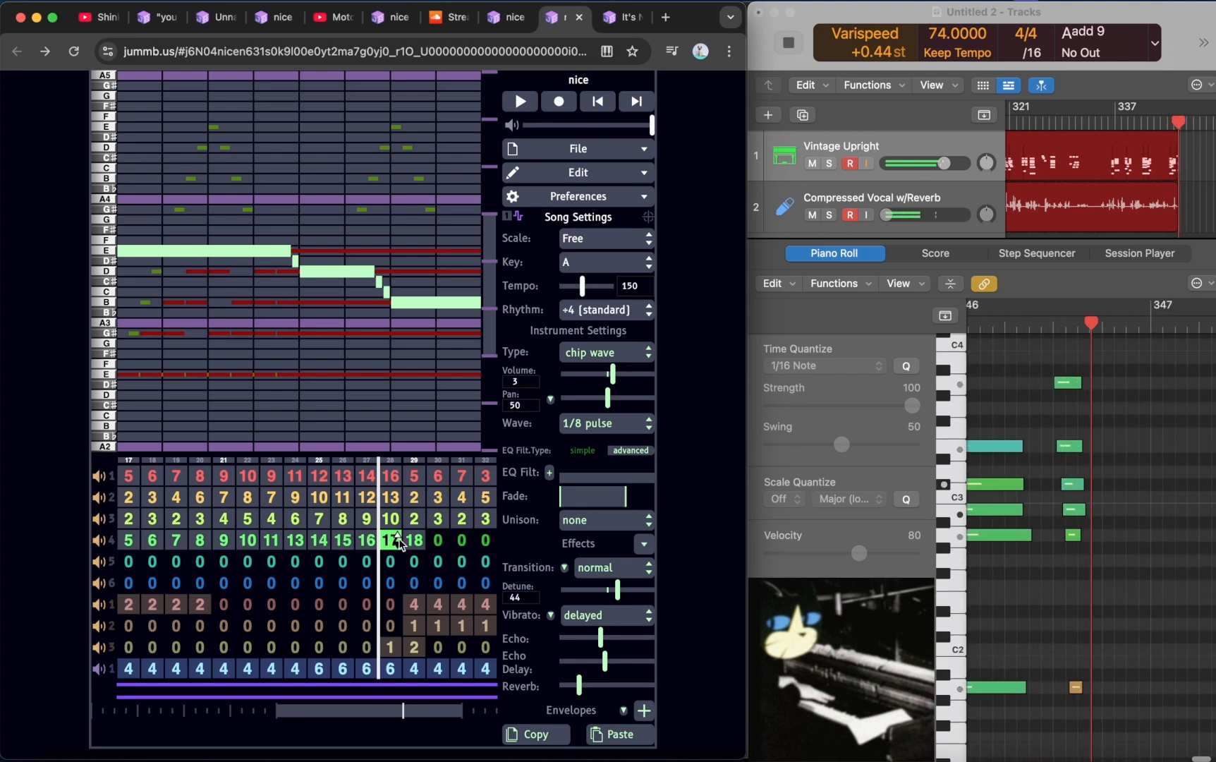
- Play from bar 29 with only the three percussion channels soloed, viewing the first's pattern in bar 30 and the second's in bar 32
click(413, 541)
key(space)
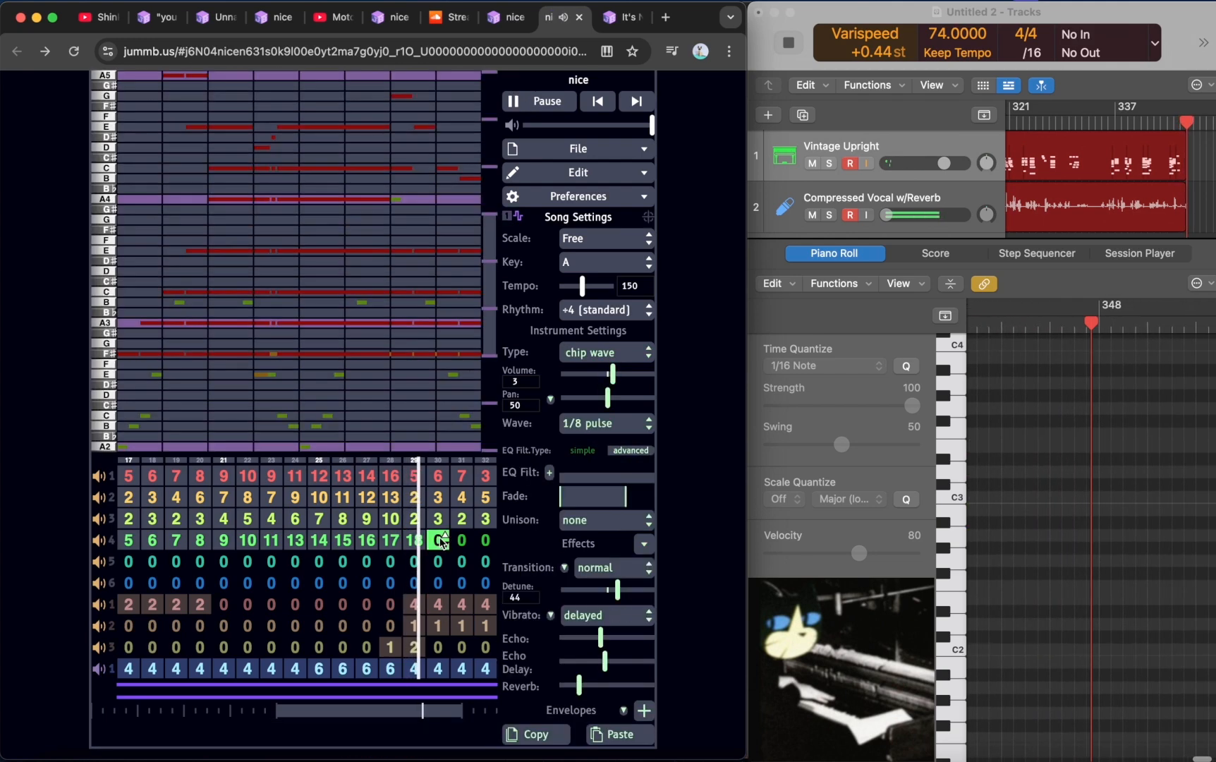
click(444, 607)
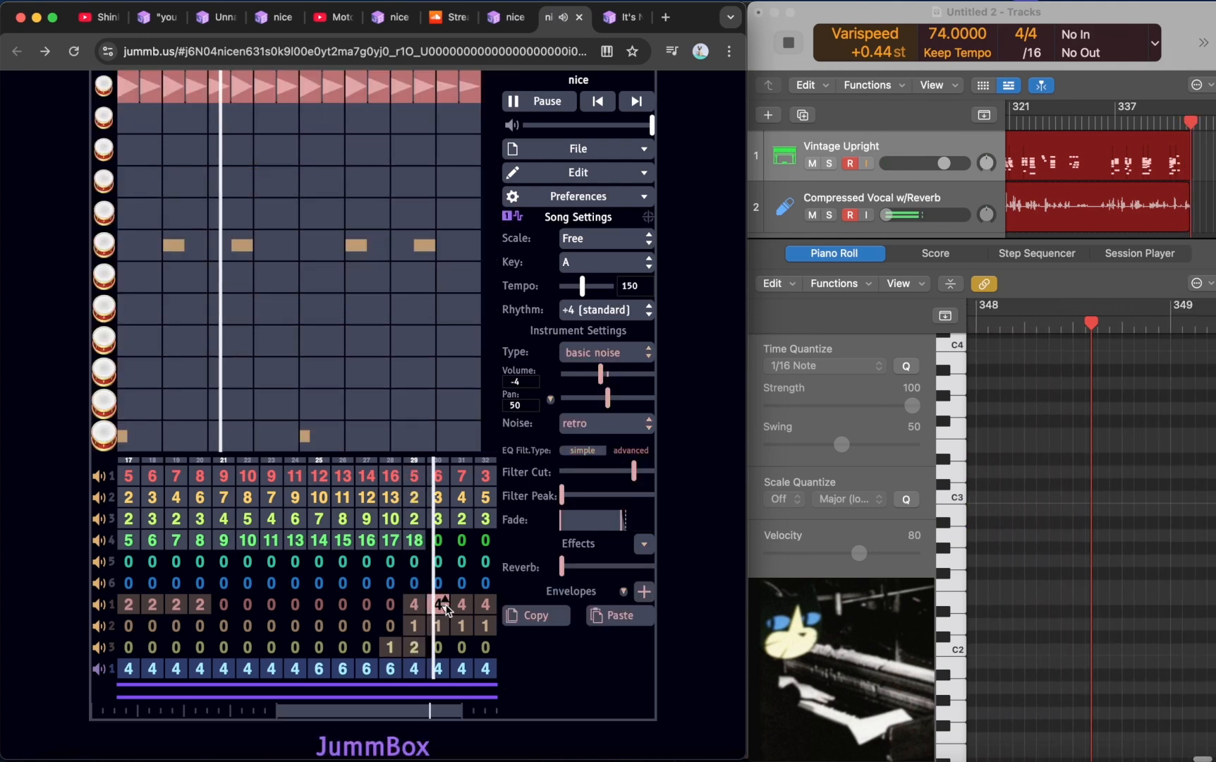
click(94, 625)
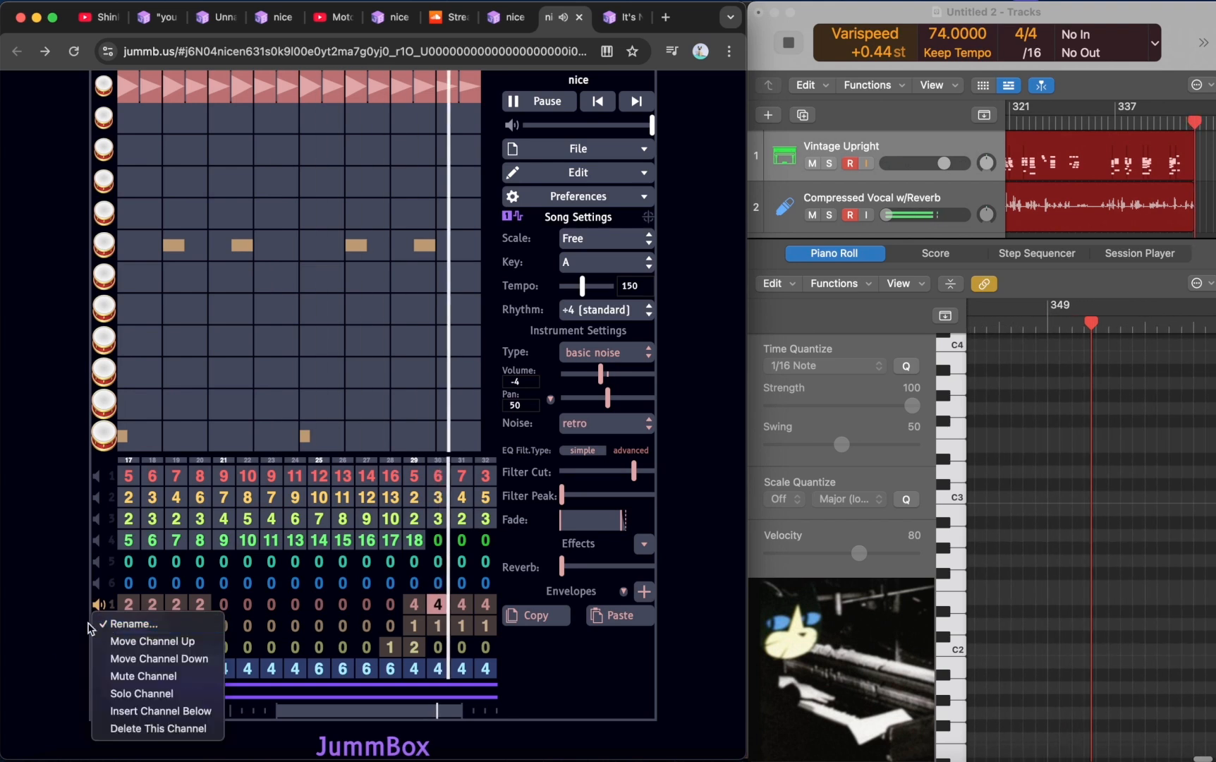
key(Escape)
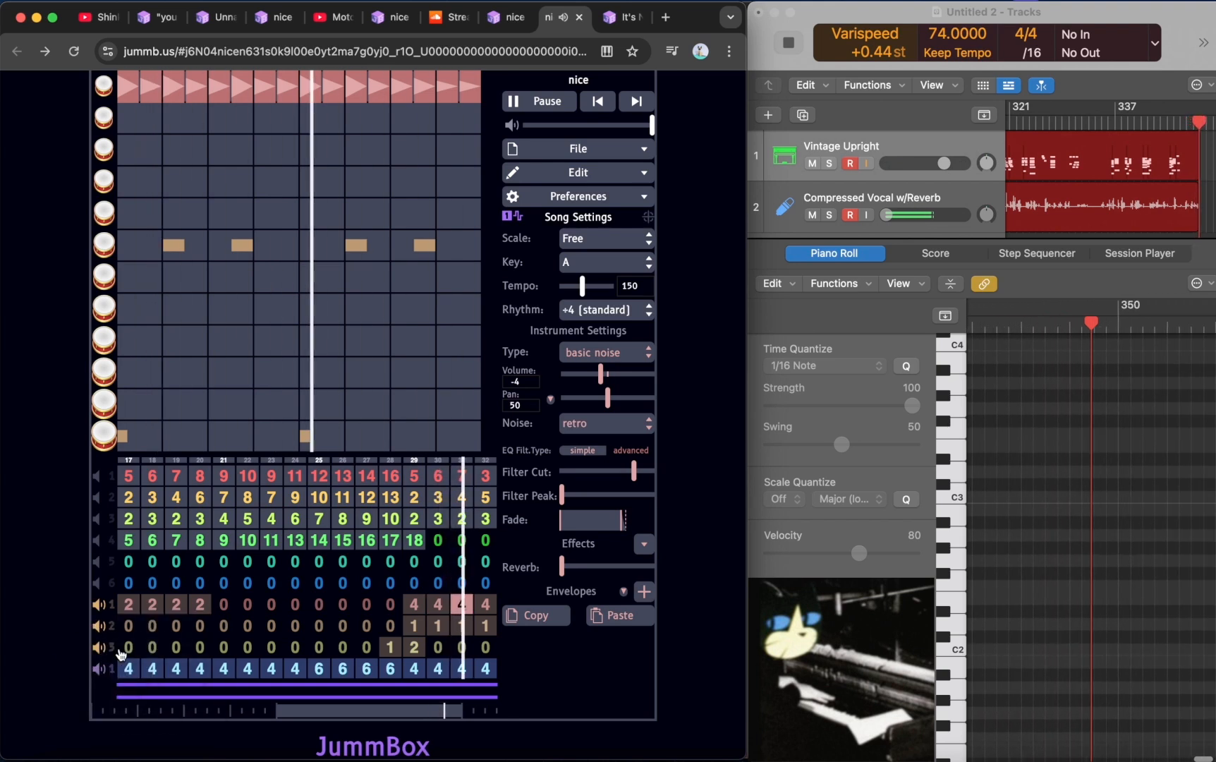
scroll(412, 707, right, 3)
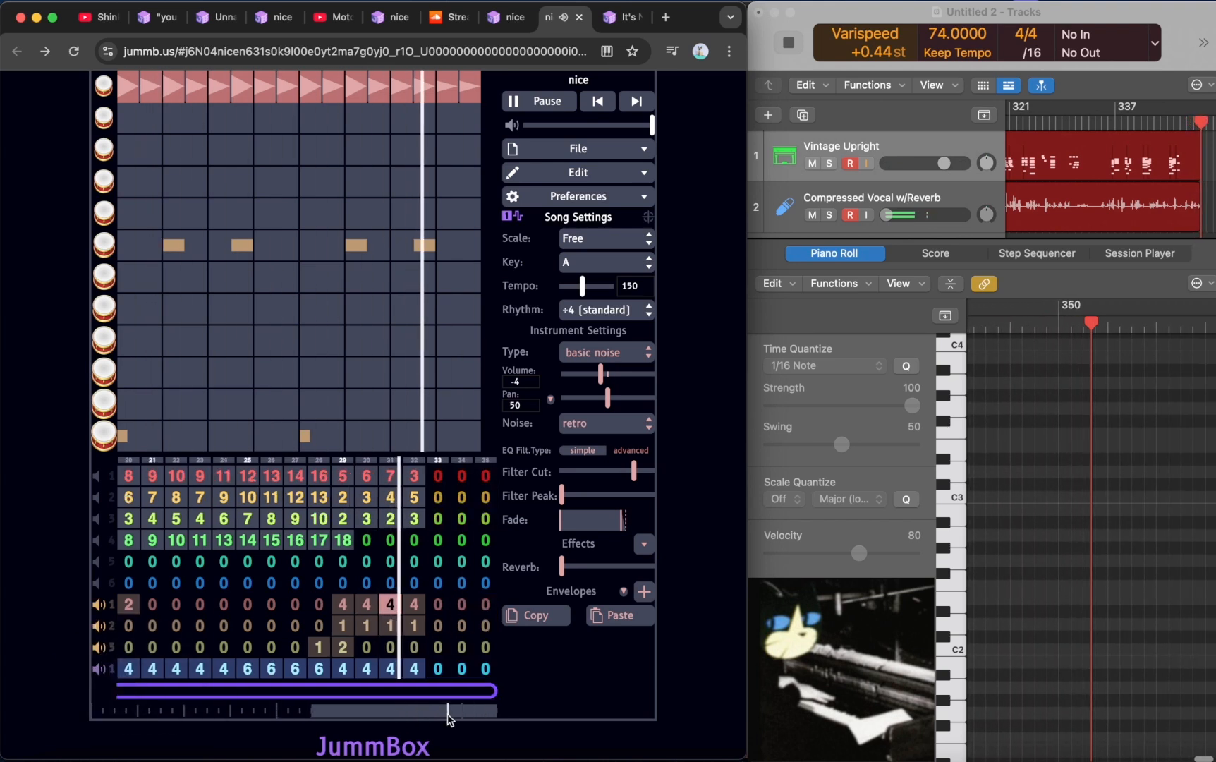
click(416, 626)
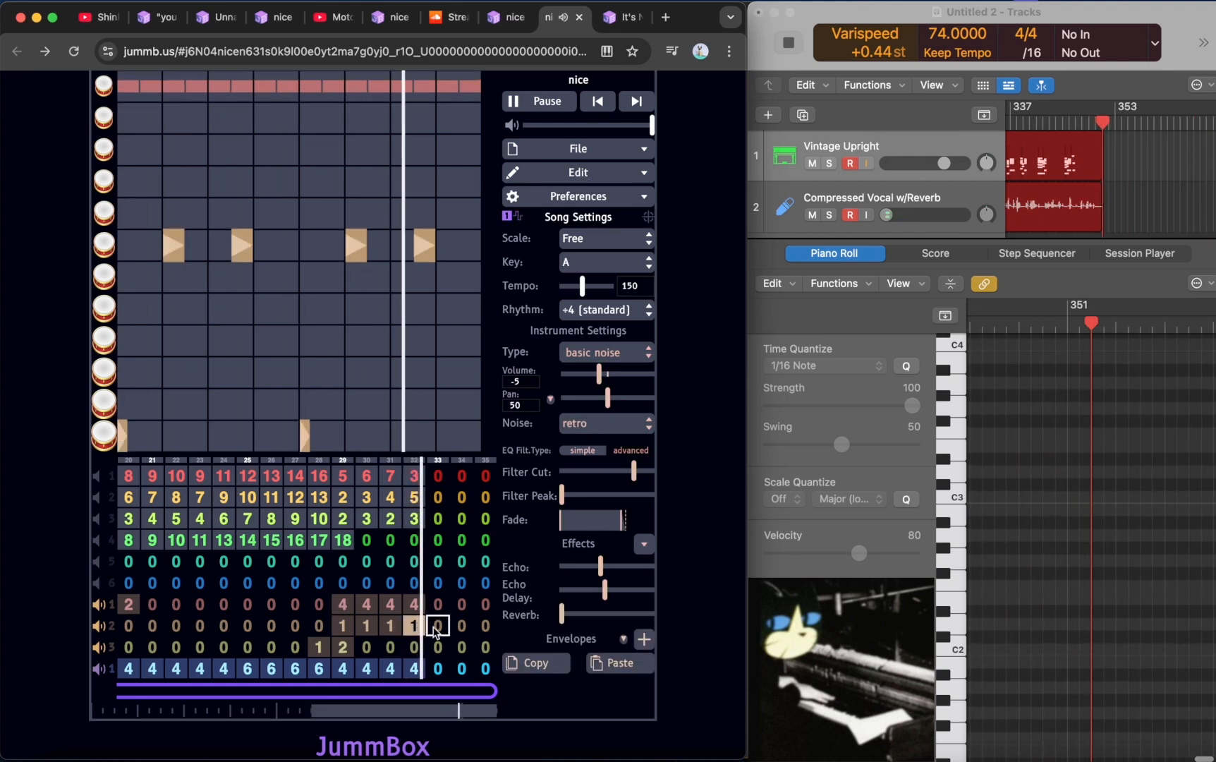
key(space)
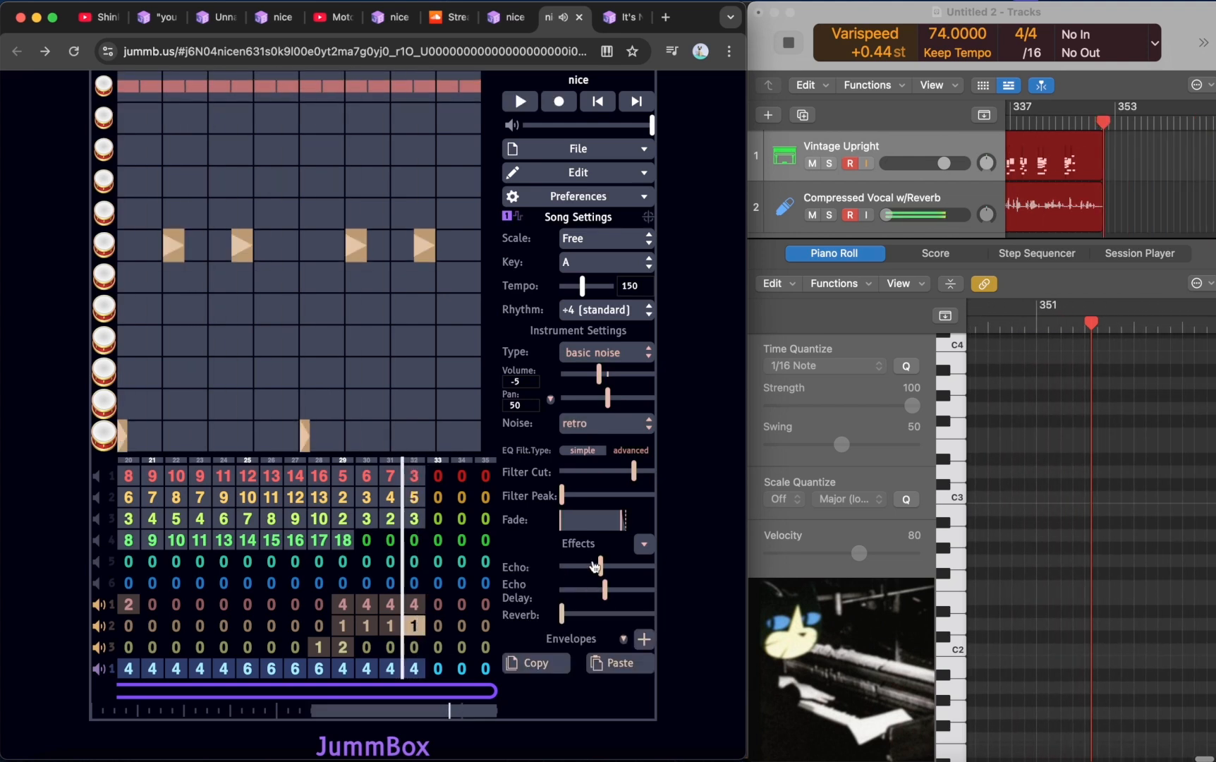
- View the first two percussion patterns in bar 30 with all channels audible, and switch to the "It's Nice to See You" project
click(362, 606)
click(367, 625)
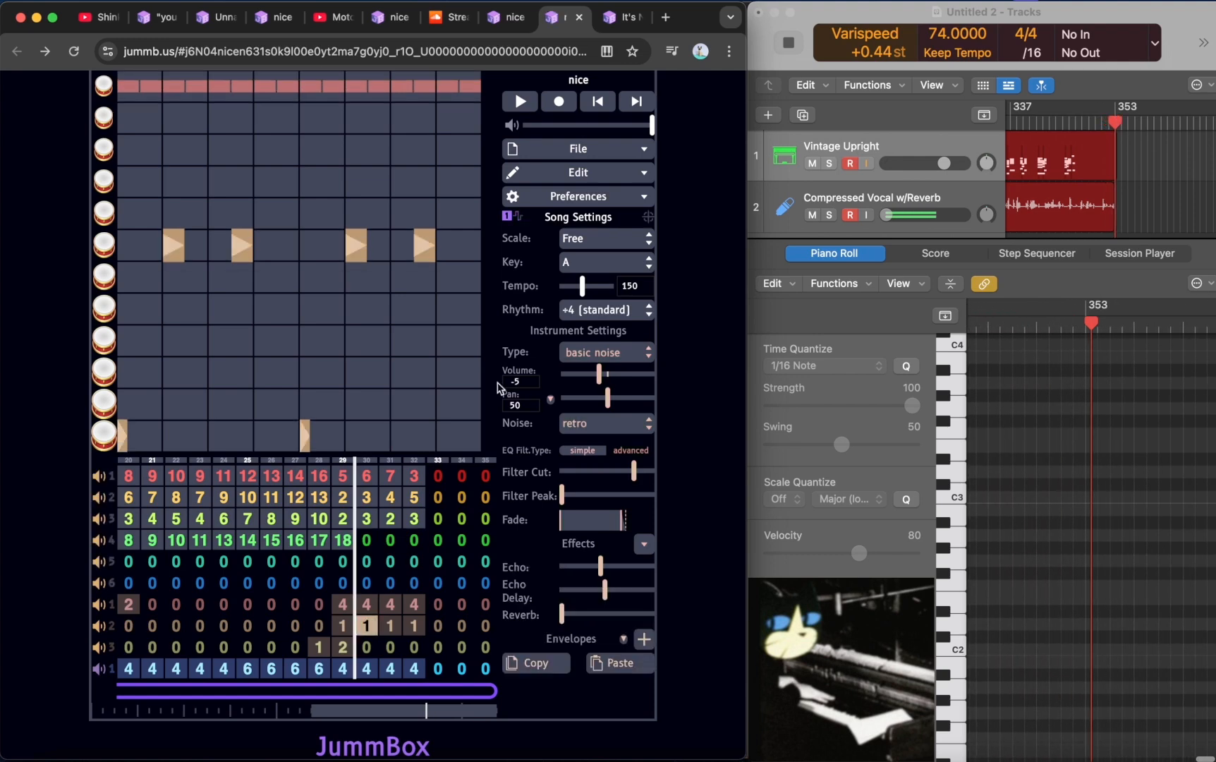
key(ctrl+Tab)
scroll(325, 511, down, 2)
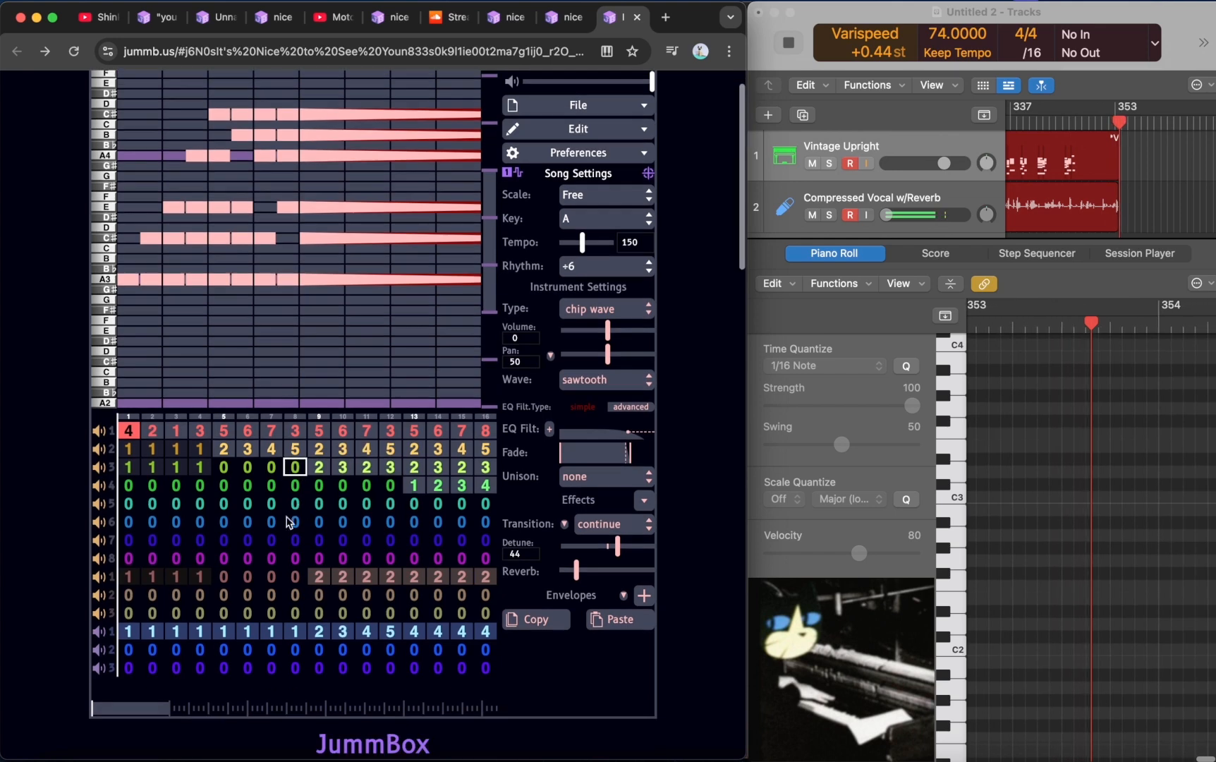
- Play the full arrangement from bar 29 into bar 30 with the fourth channel's melody on display
drag(134, 705, 254, 695)
click(223, 485)
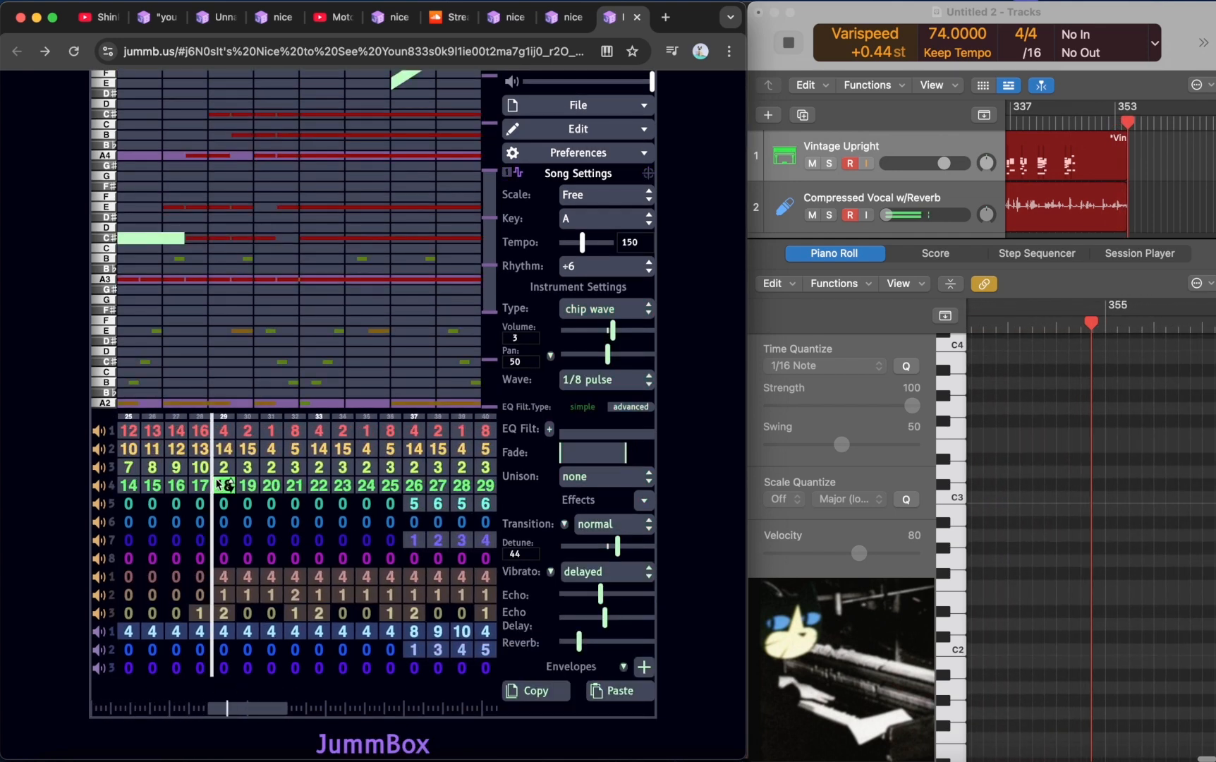
scroll(236, 607, up, 2)
key(space)
scroll(323, 231, up, 1)
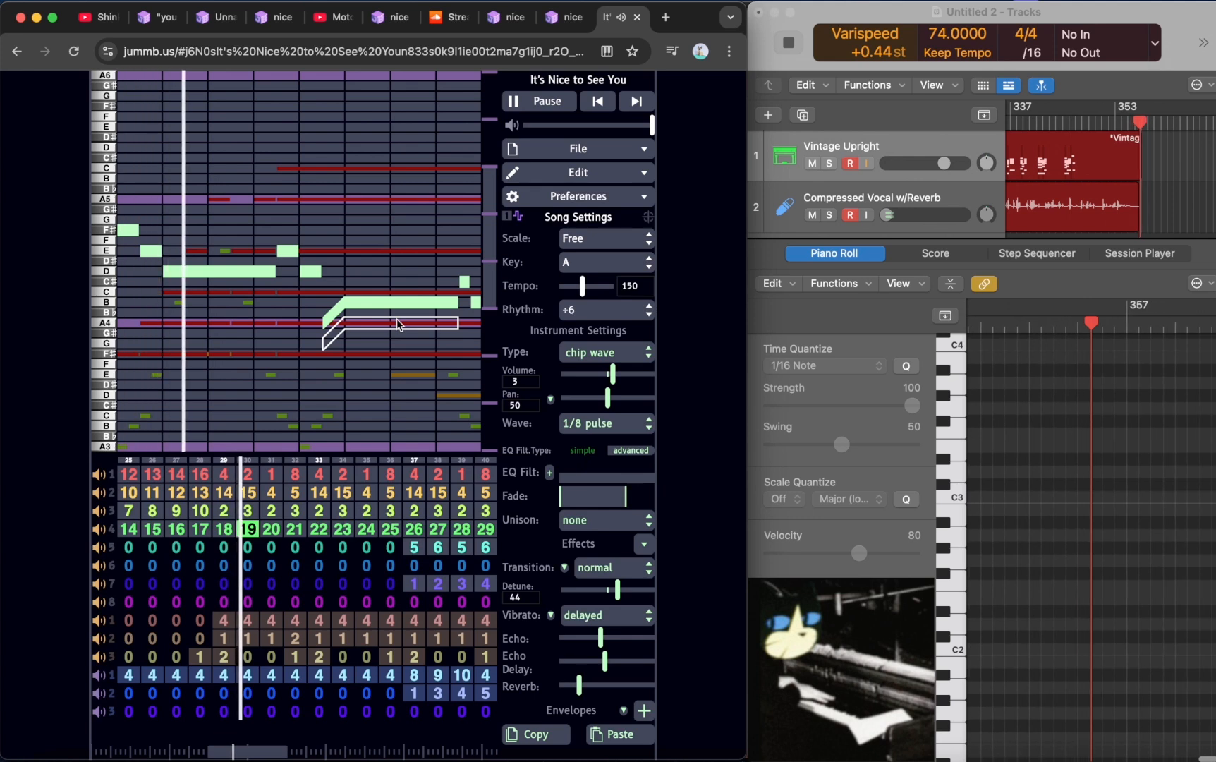
key(space)
click(937, 740)
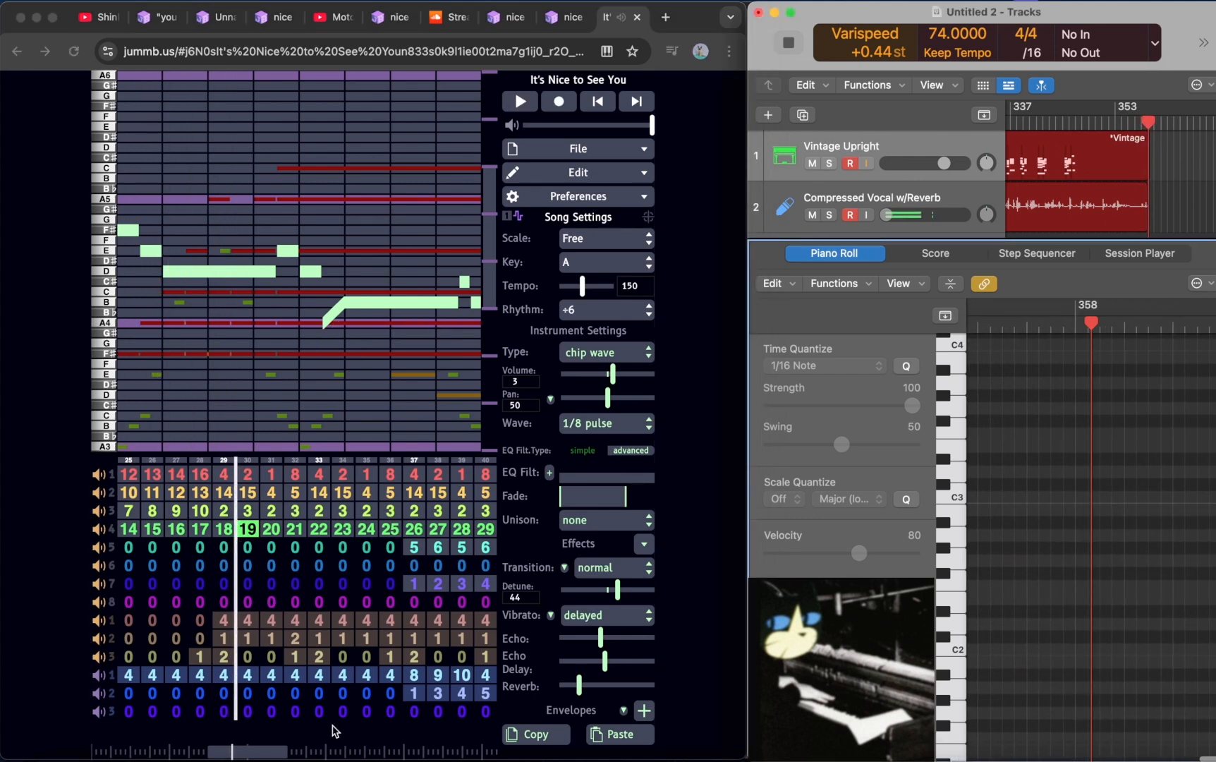
click(50, 679)
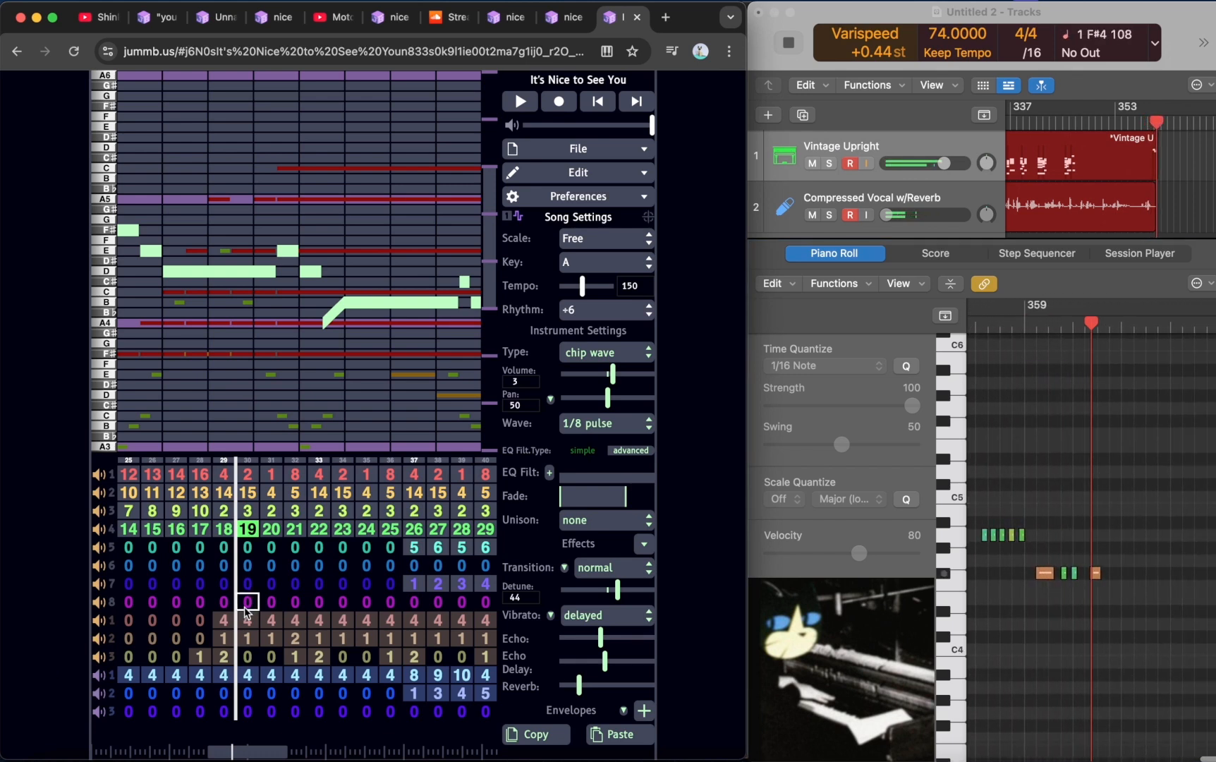
- Replay the full arrangement from the fourth channel's pattern in bar 29, following its melody into bar 31
key(space)
key(space)
click(220, 534)
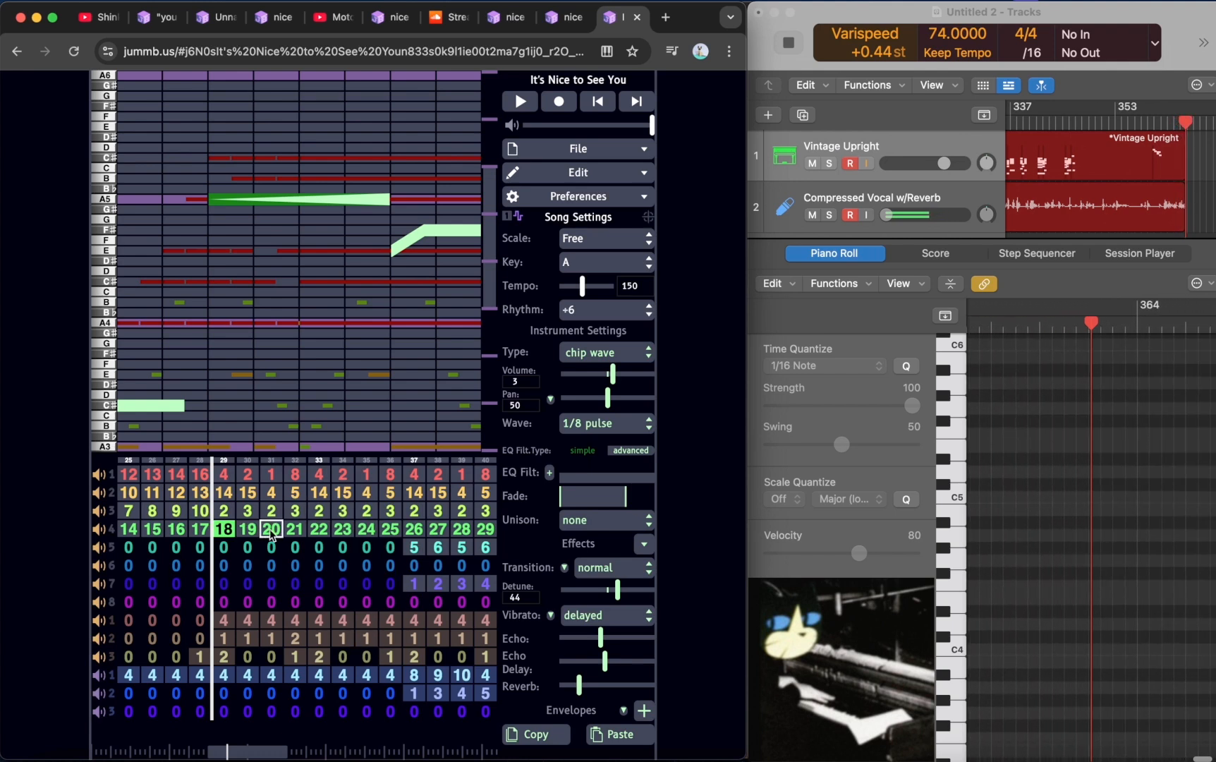
key(space)
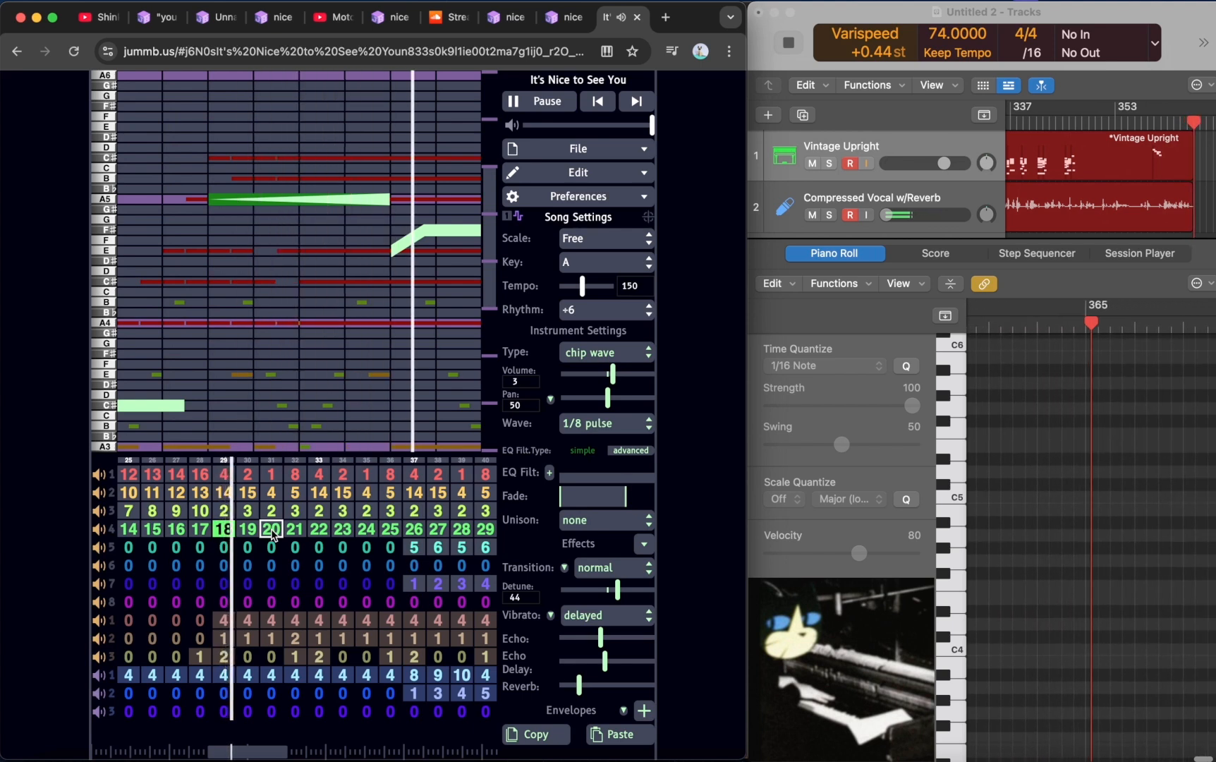
key(space)
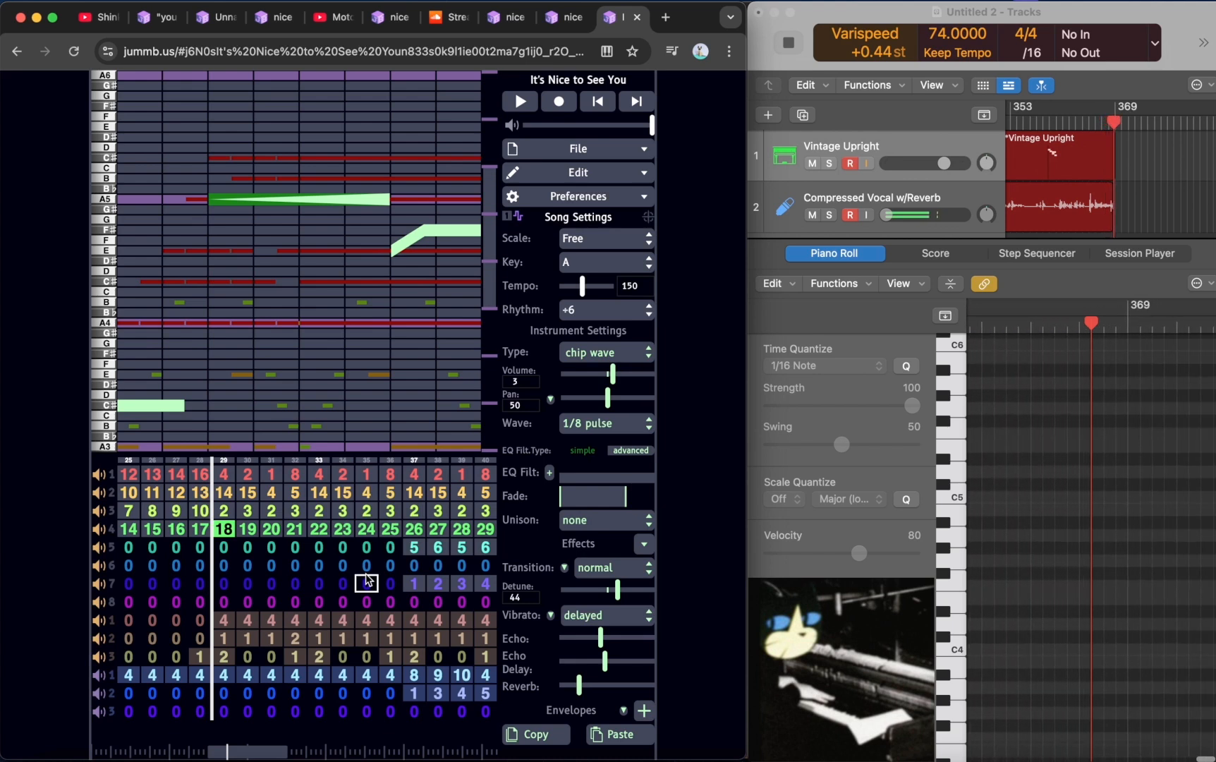
key(space)
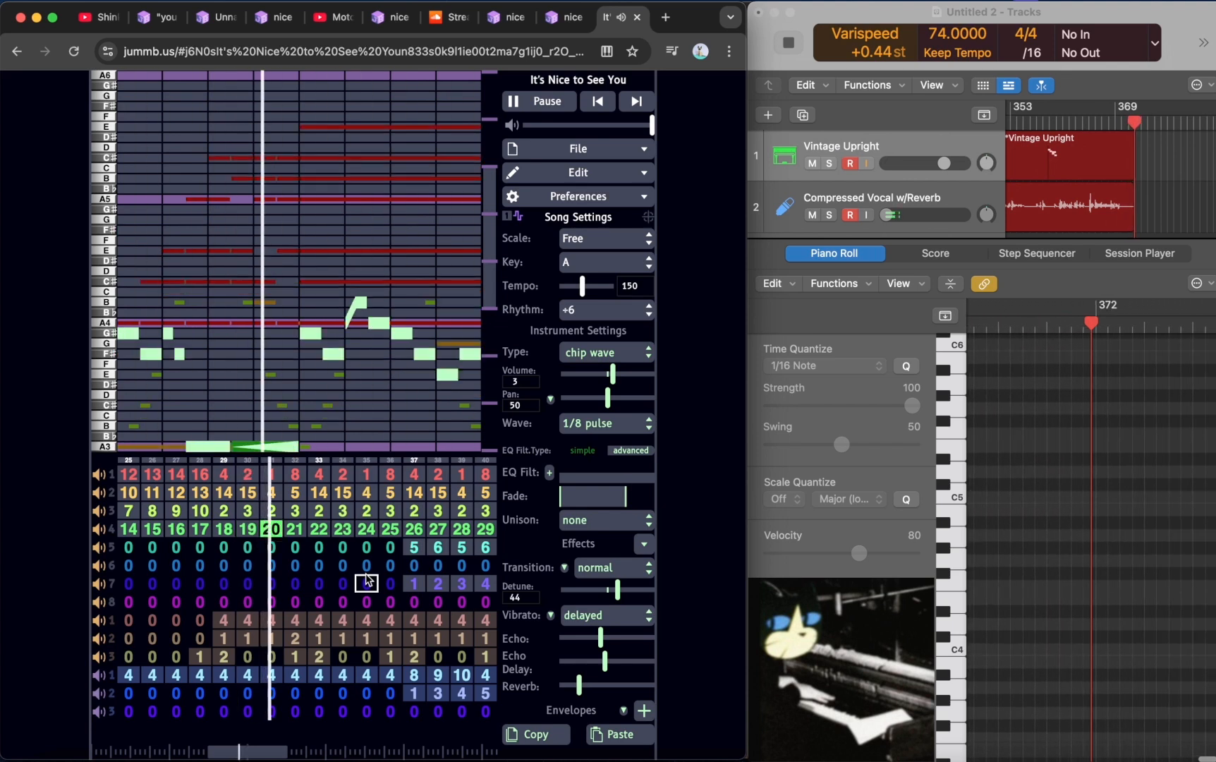
key(space)
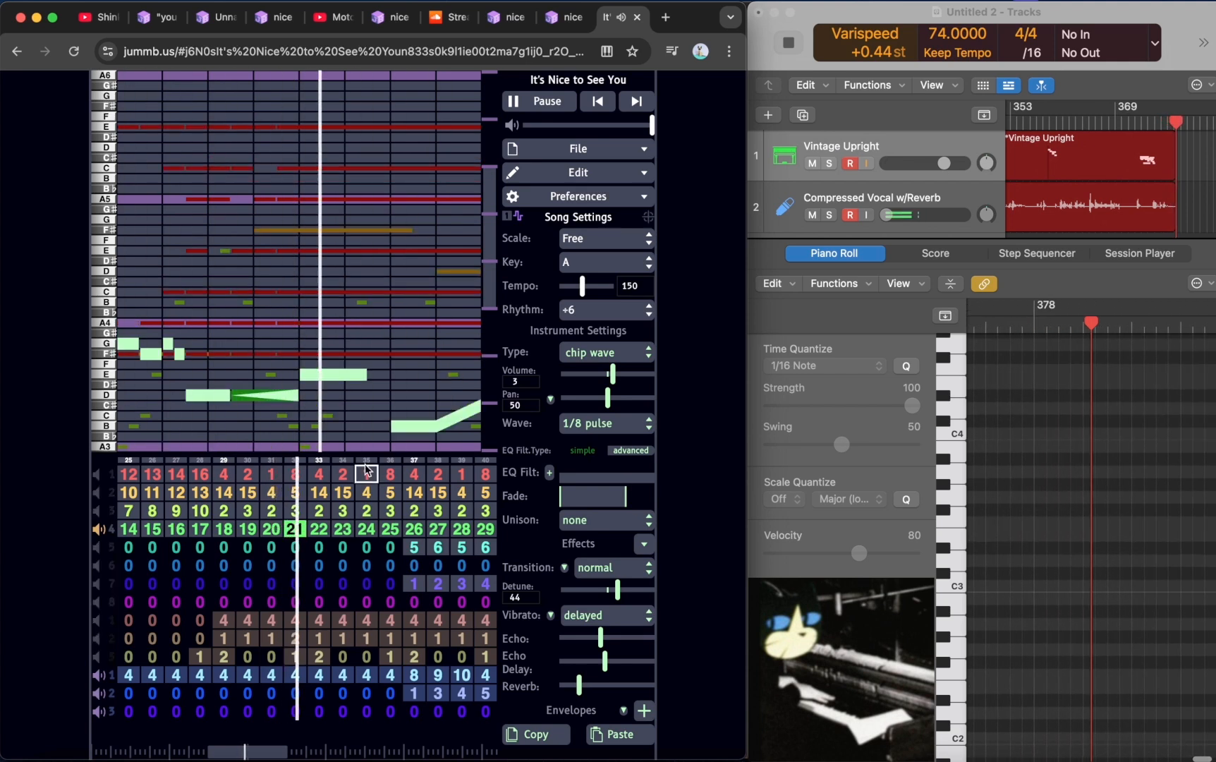
- Play the fourth channel's melody from bar 33 with the other melodic and percussion channels silenced
key(shift+m)
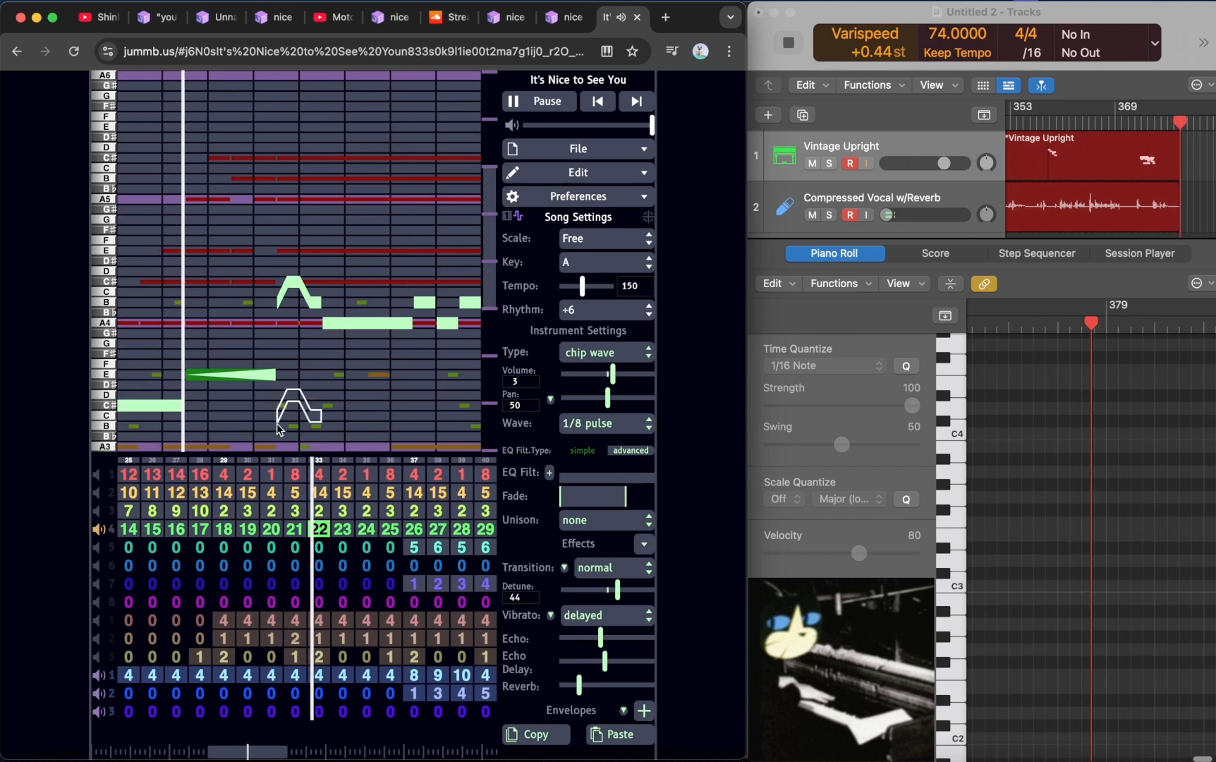
key(space)
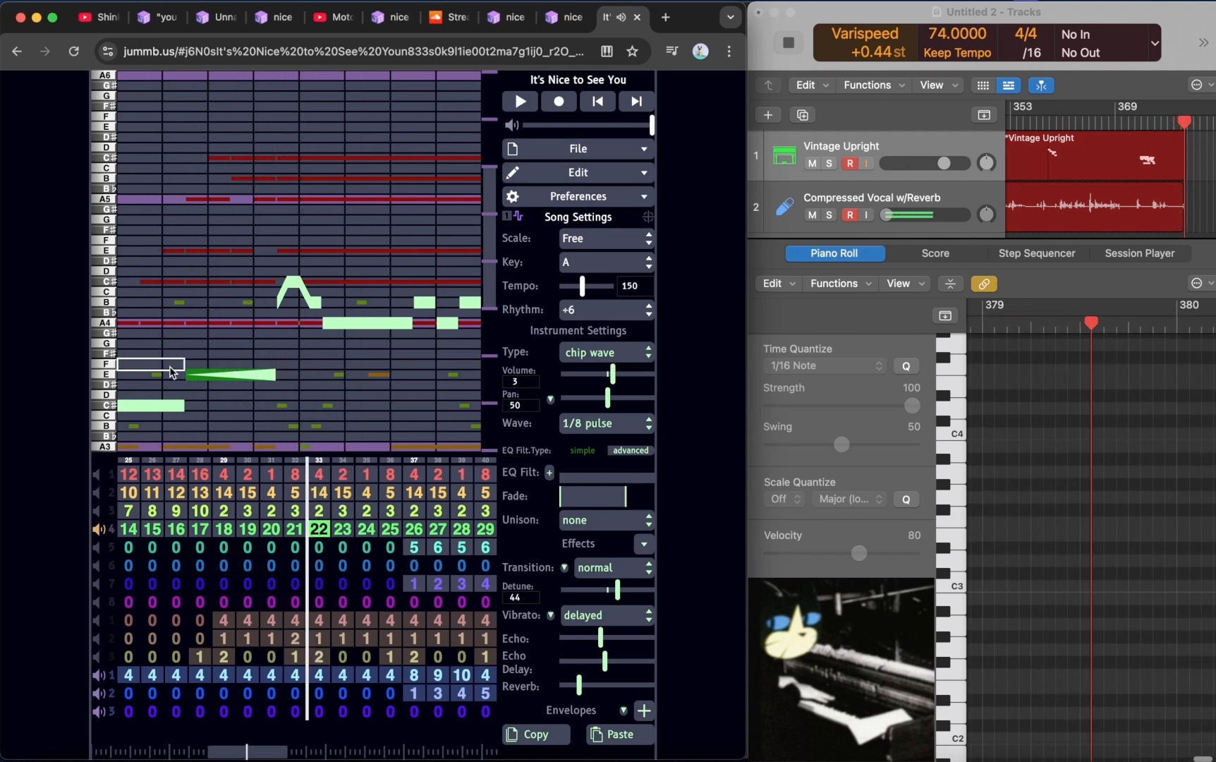
key(space)
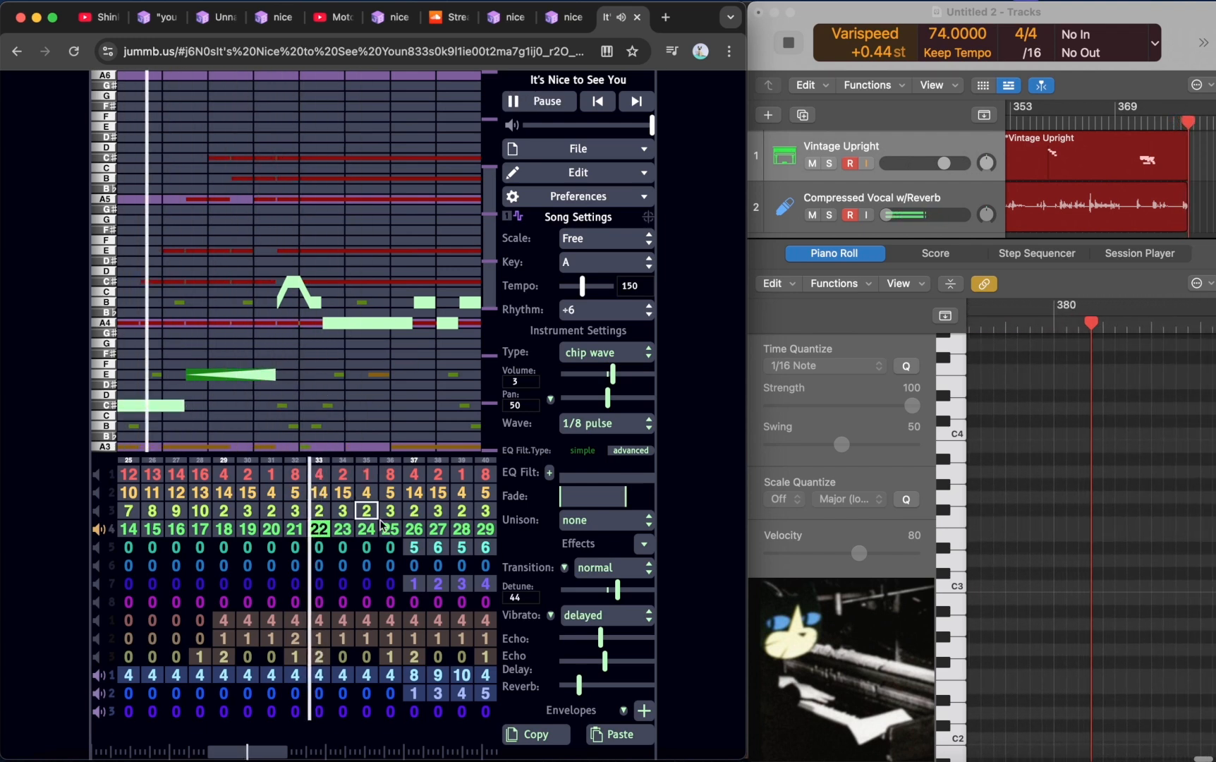
key(space)
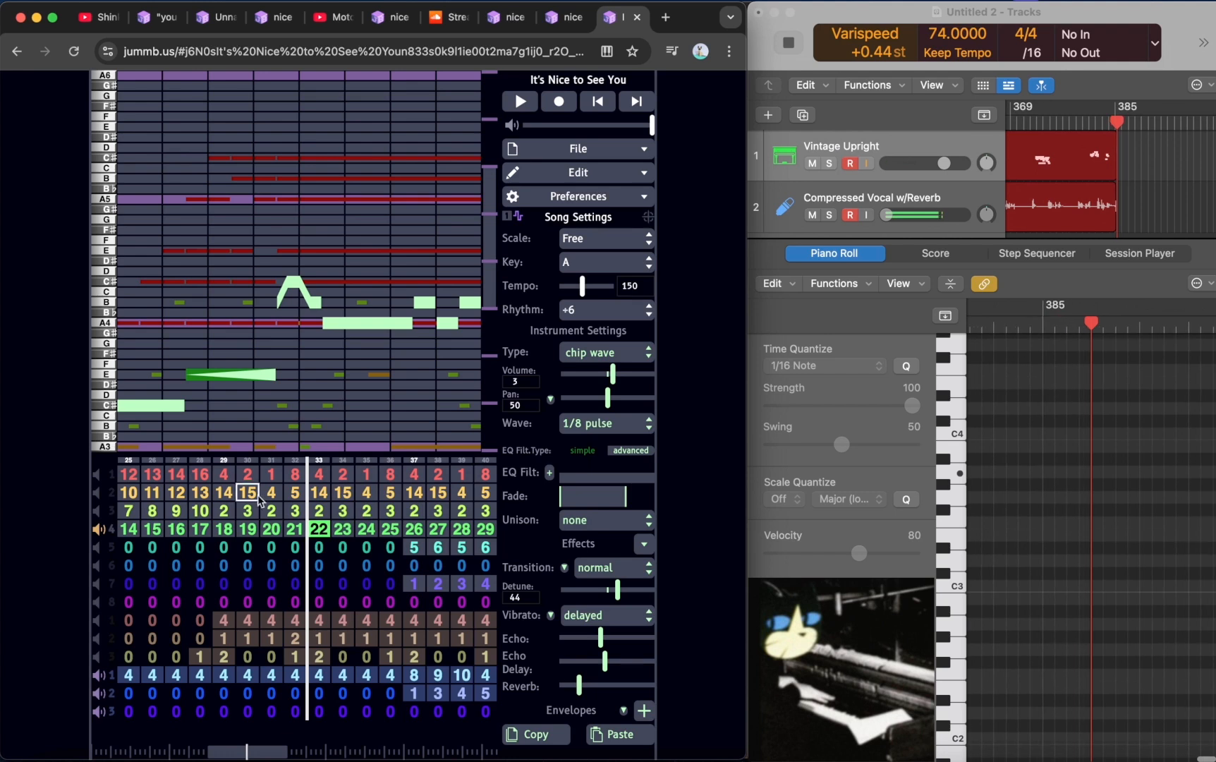
- Play on from bar 33 with the first channel's chords added to the fourth channel's melody, ending on the melody in bar 36
key(space)
click(364, 530)
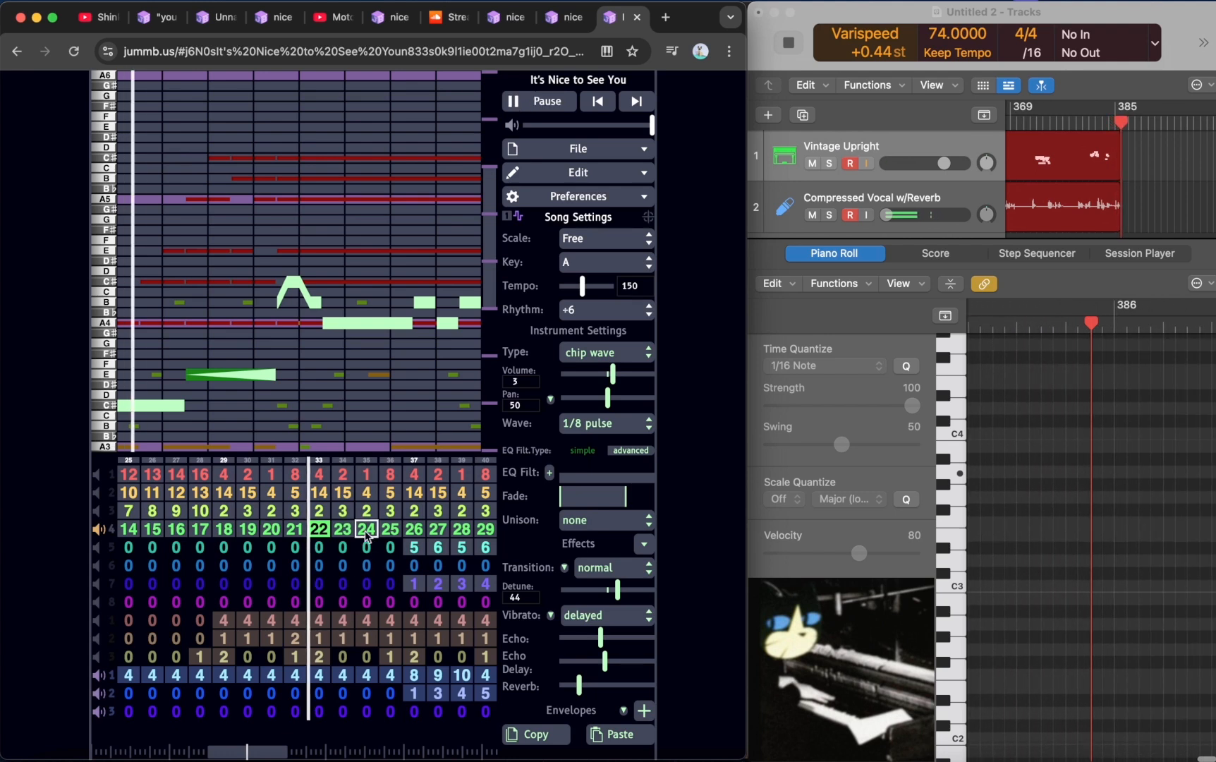
click(272, 510)
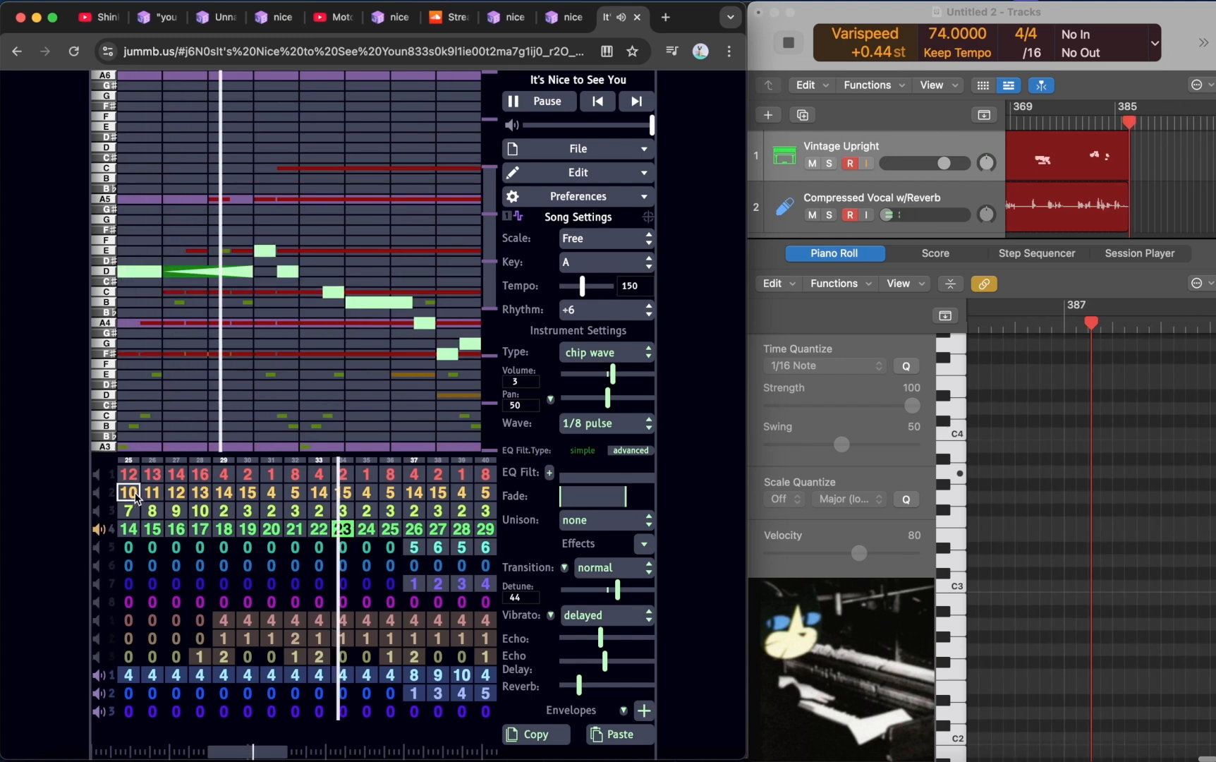
click(129, 476)
click(110, 532)
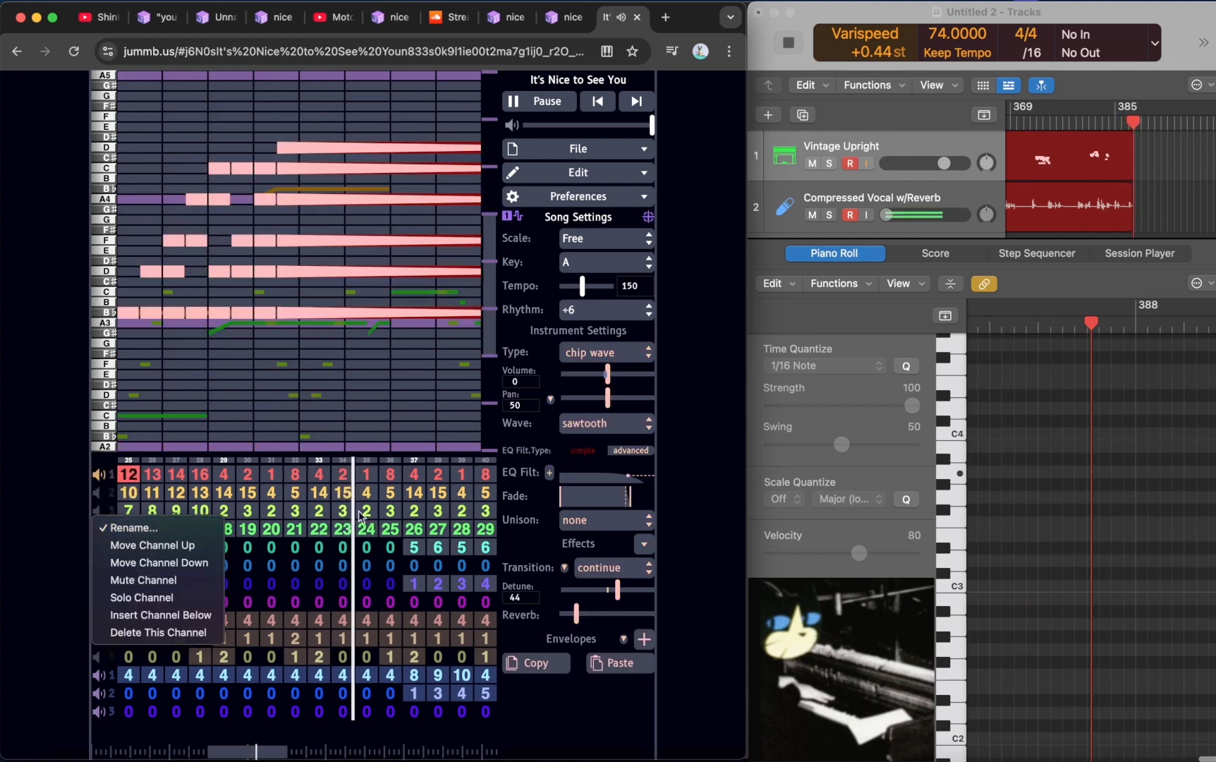
key(Escape)
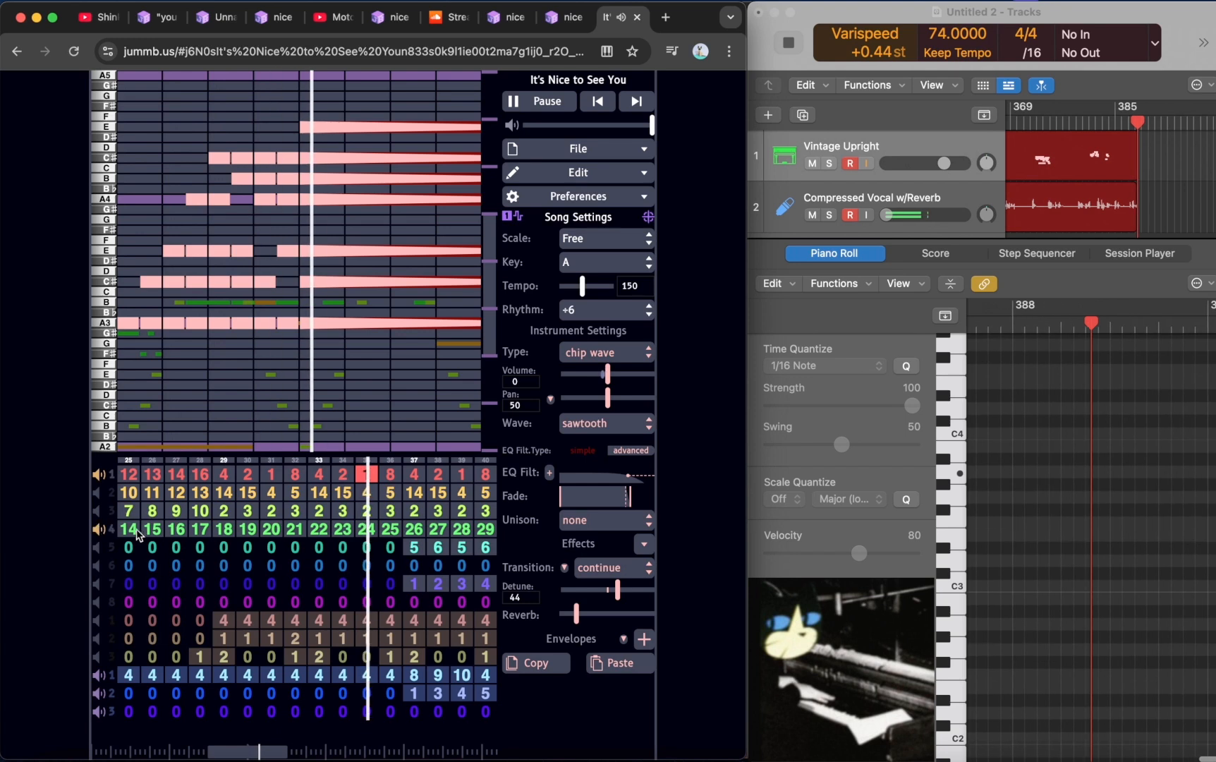
click(390, 531)
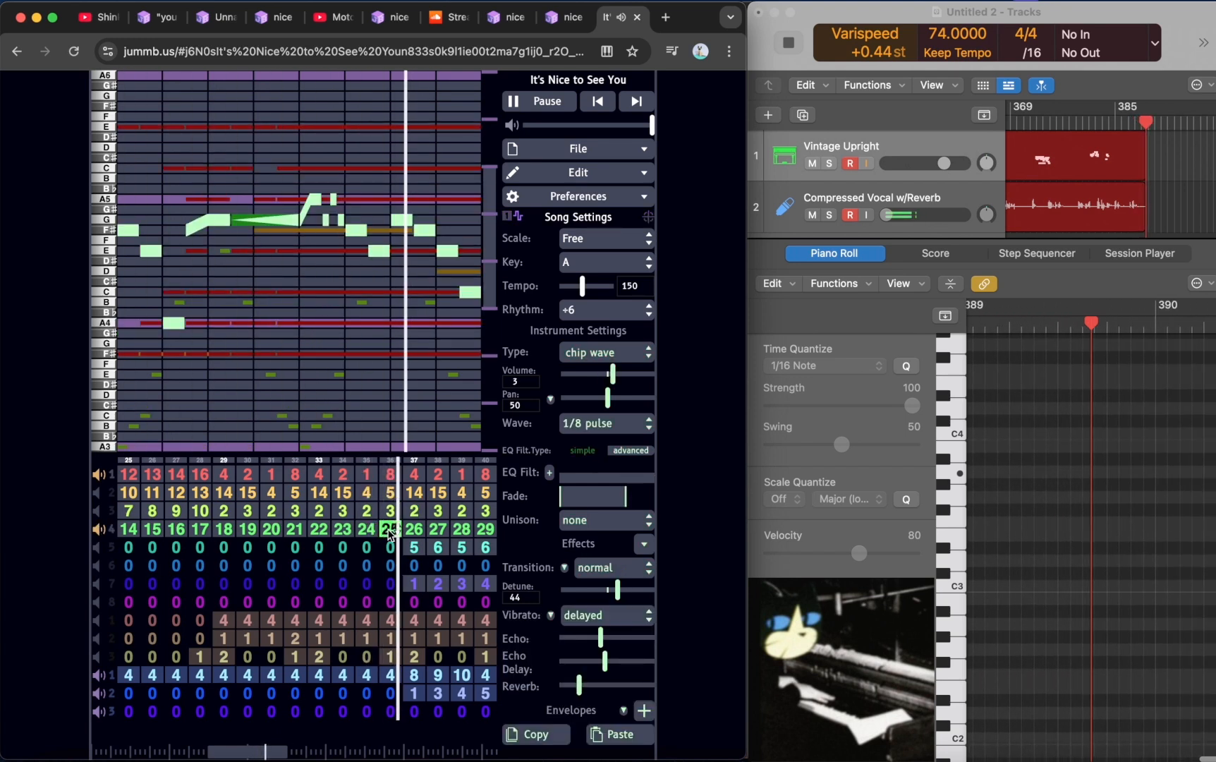
key(space)
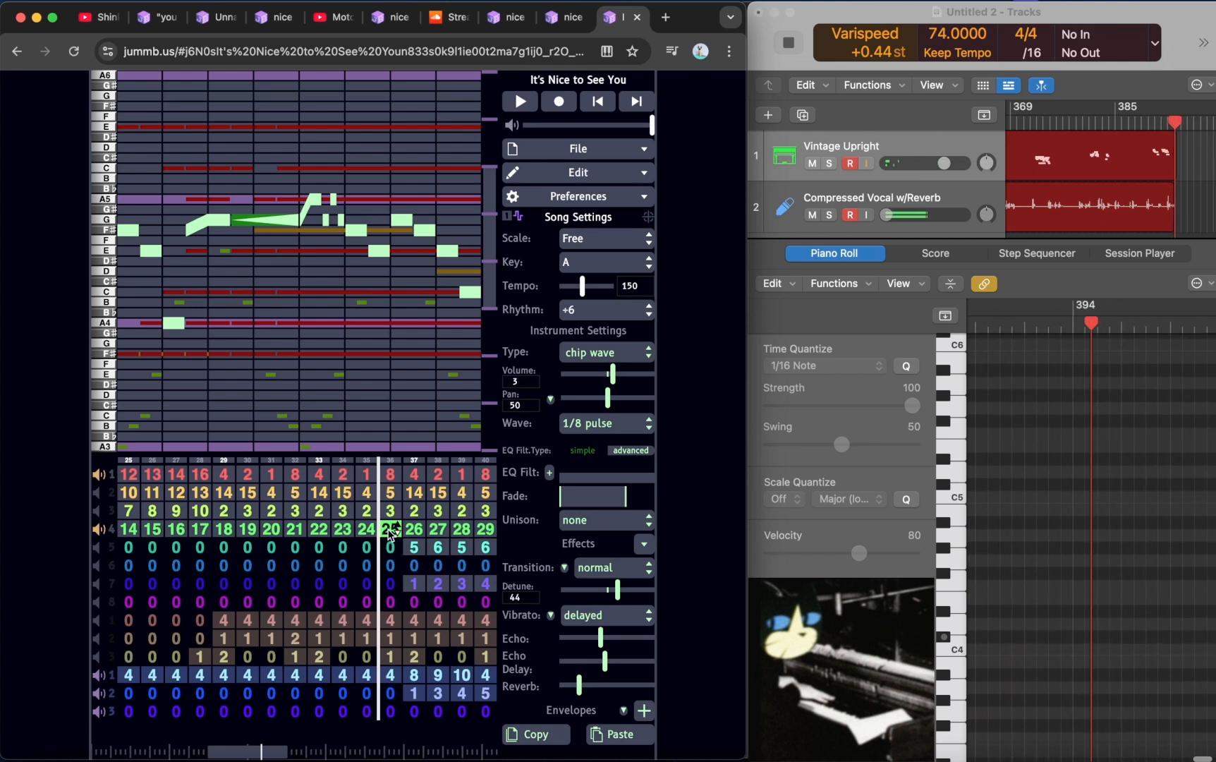
- Play from bar 33 with all channels audible, viewing the second channel's patterns and the first channel's chords in bar 35
click(318, 491)
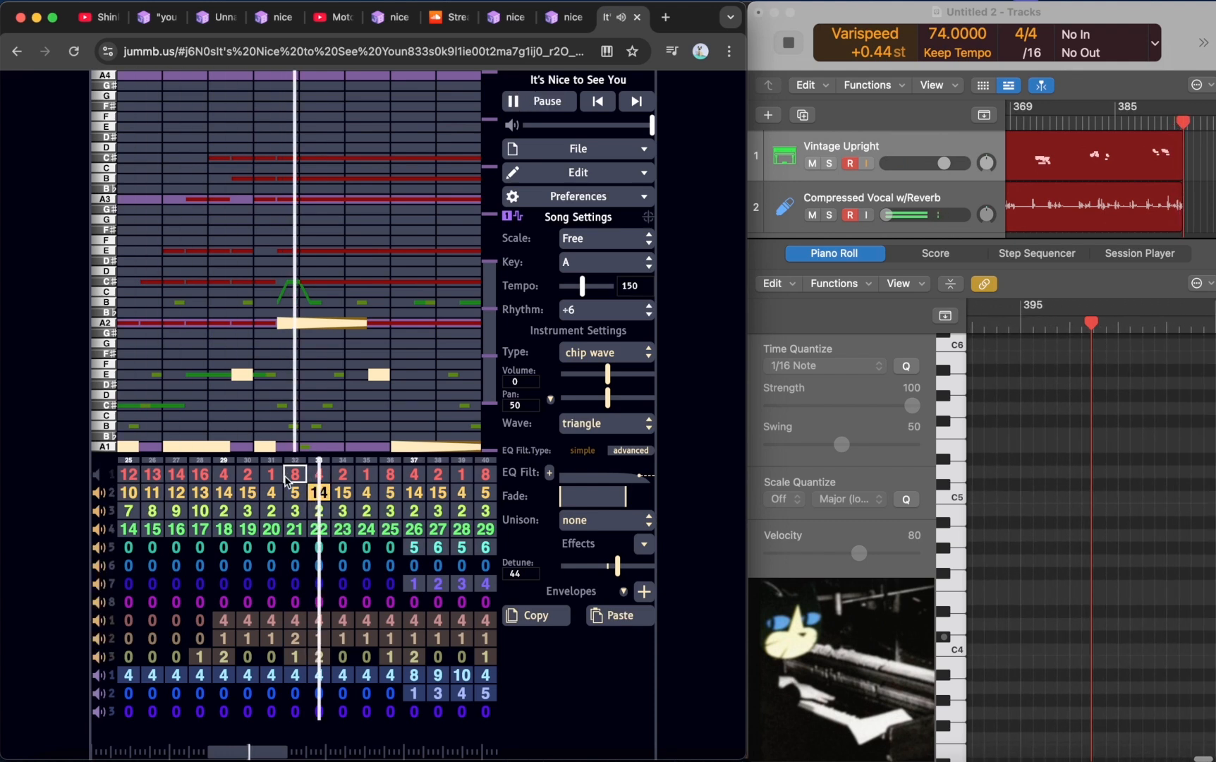
click(344, 493)
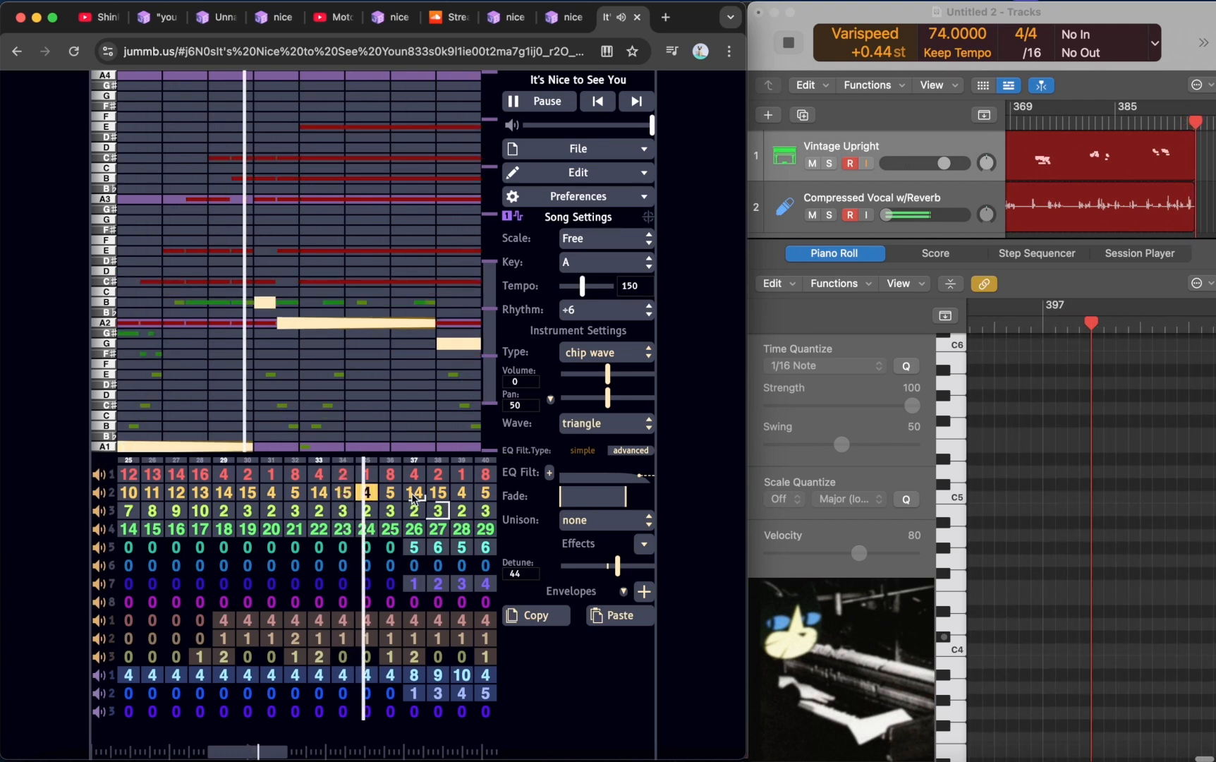
click(368, 475)
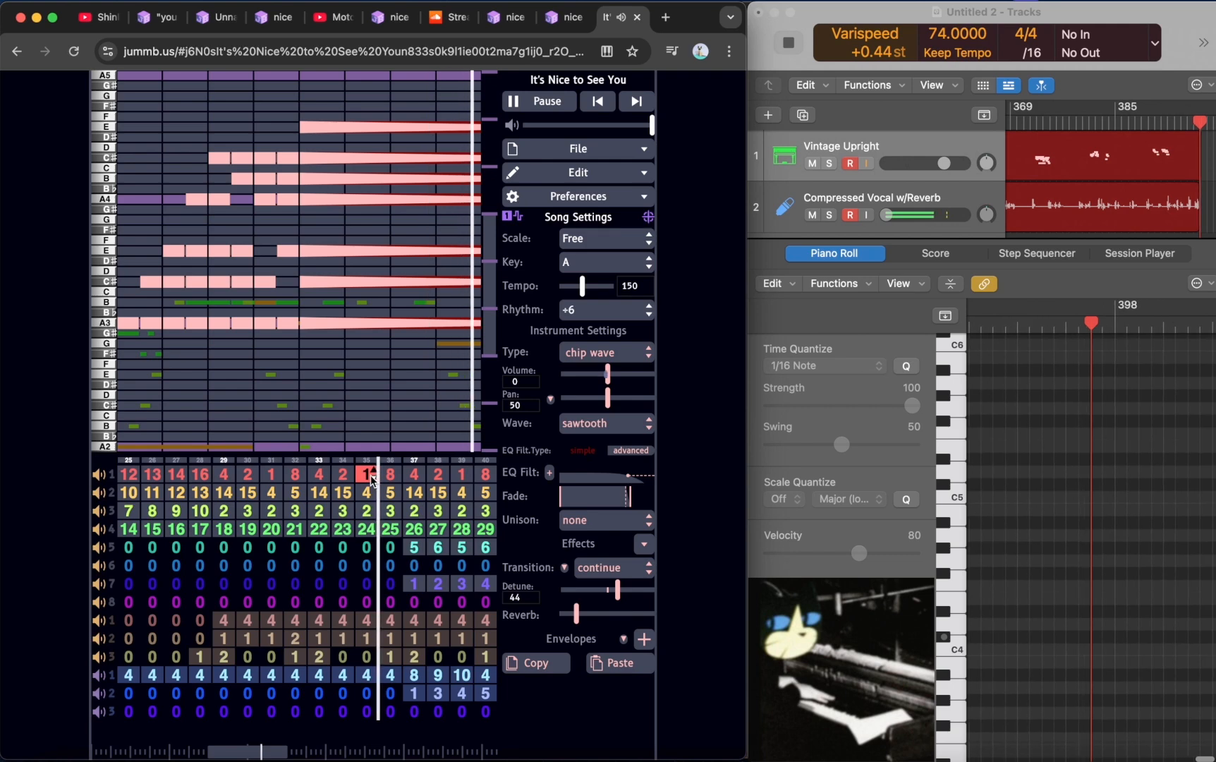
- View the fifth and seventh channels' patterns in bar 37 and play the two soloed together through bar 40
click(413, 547)
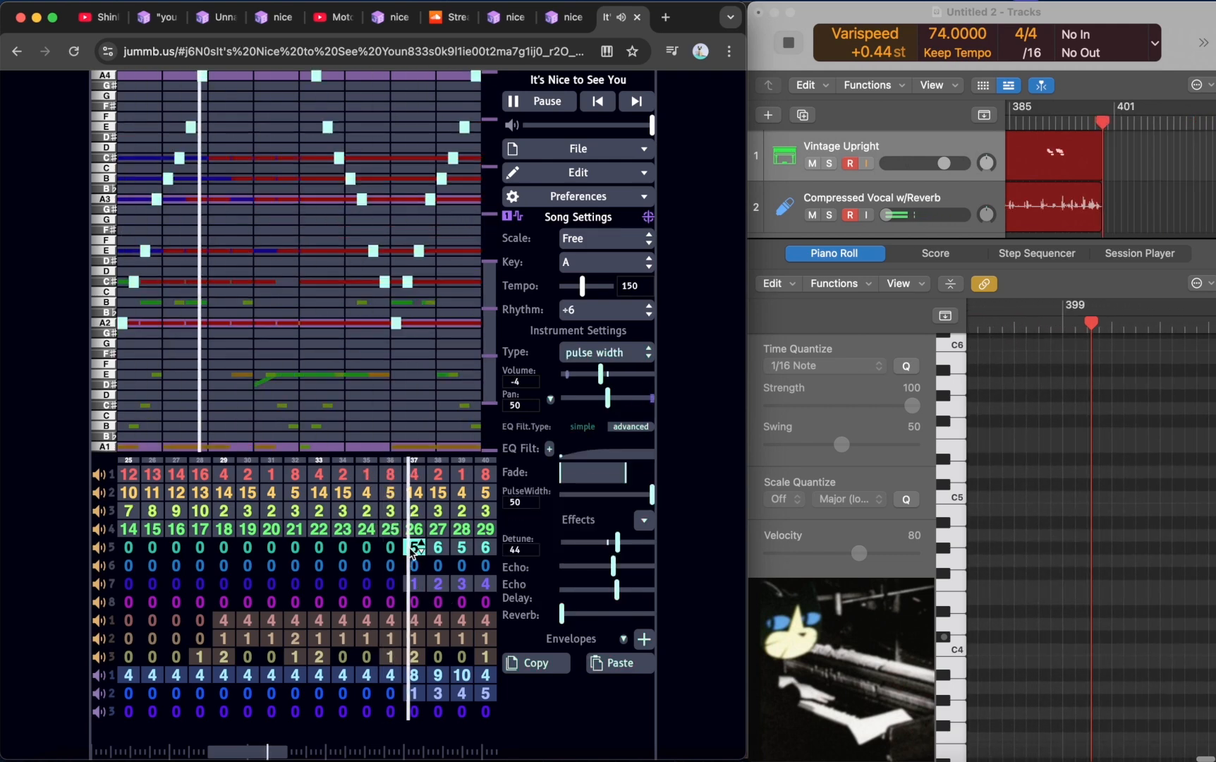
click(415, 585)
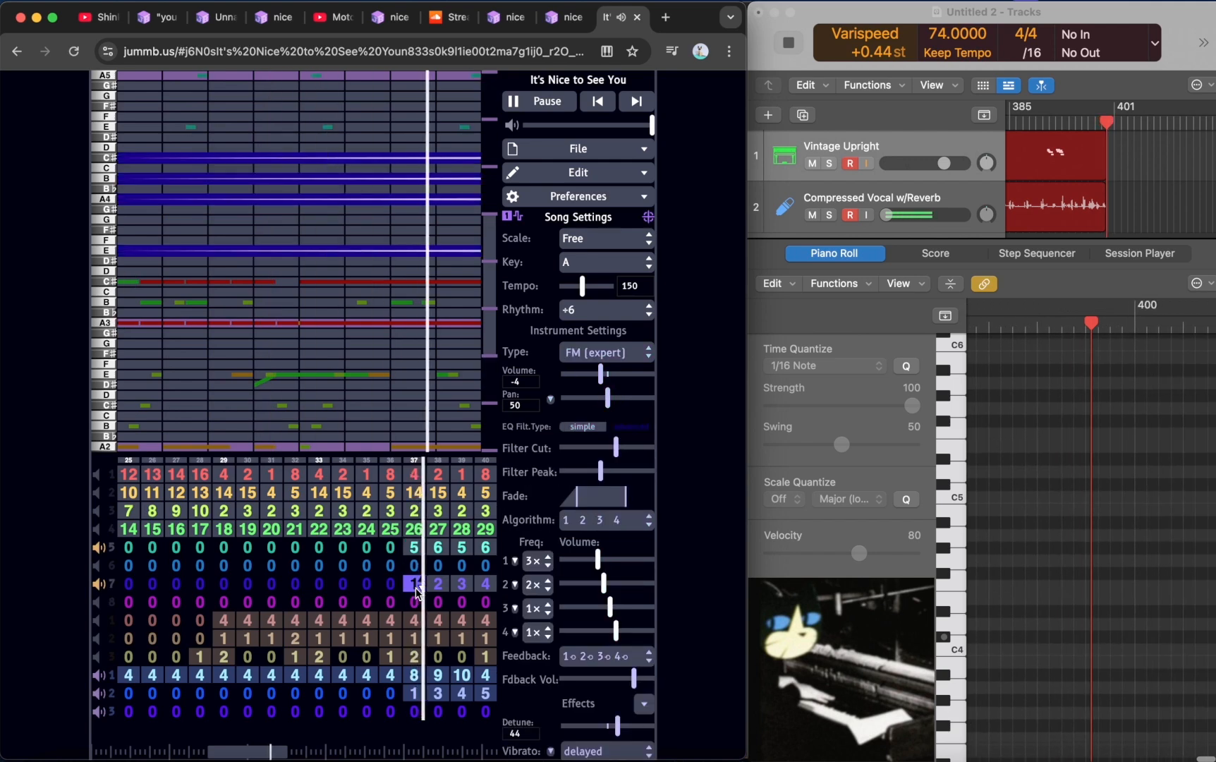
drag(248, 750, 264, 756)
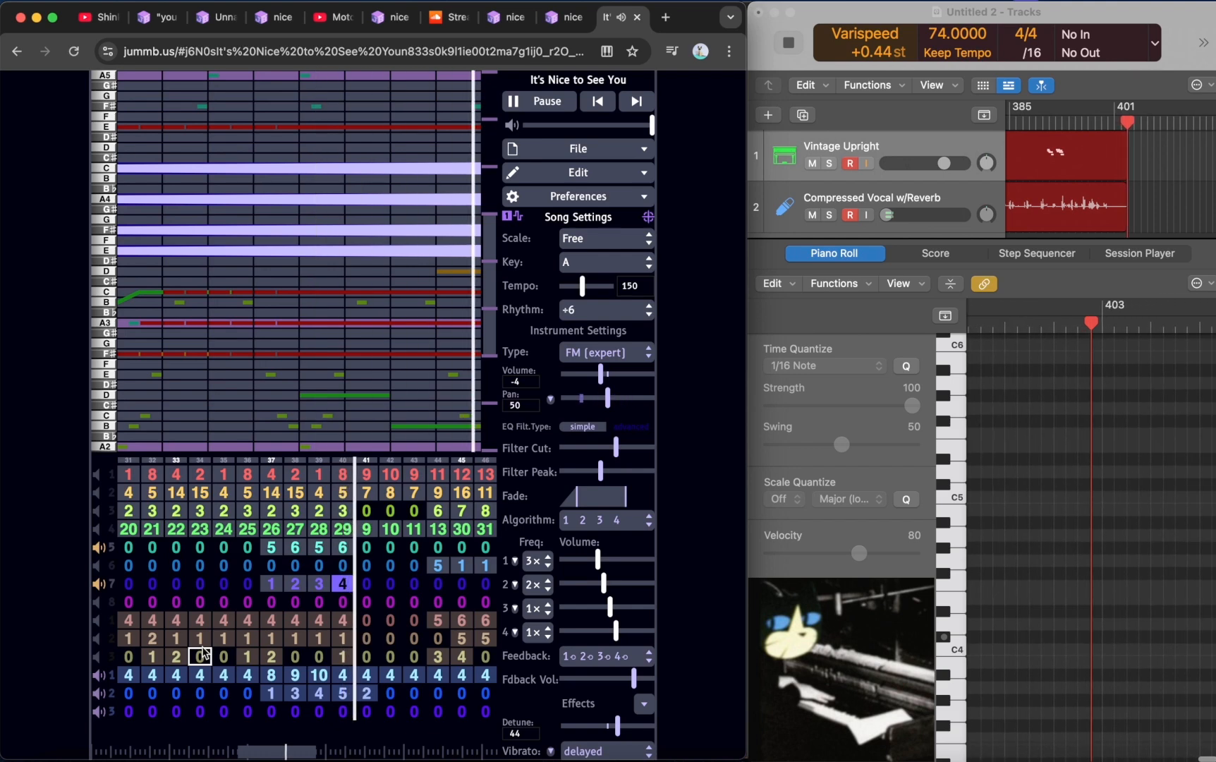
key(space)
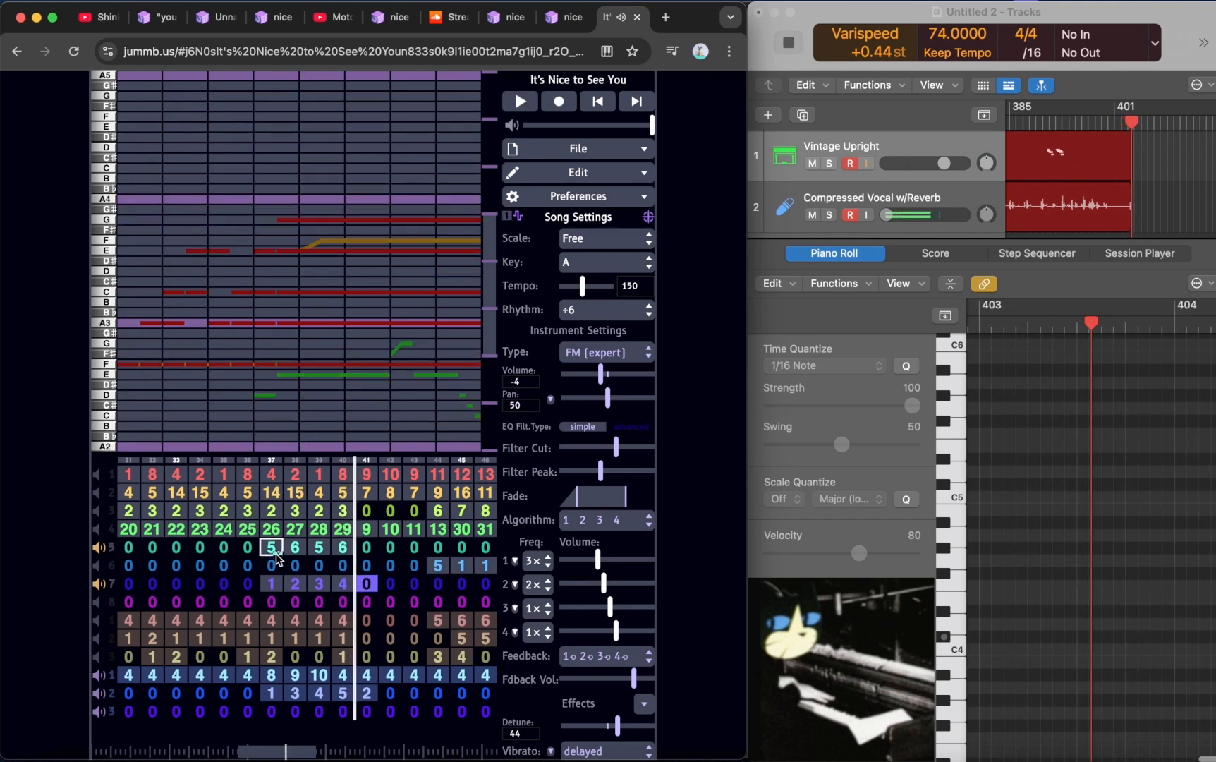
- View the fifth channel's pattern in bar 37 and play the seventh channel's chords alone in bar 39
click(417, 509)
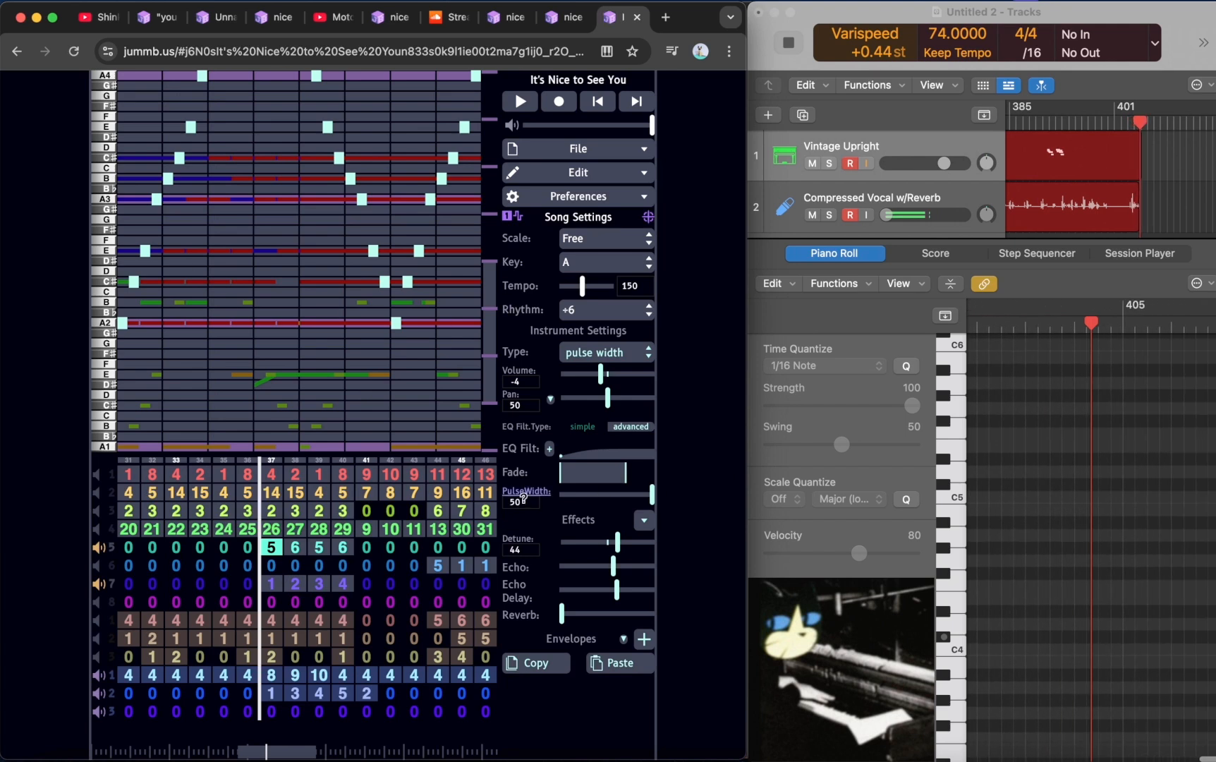
click(272, 587)
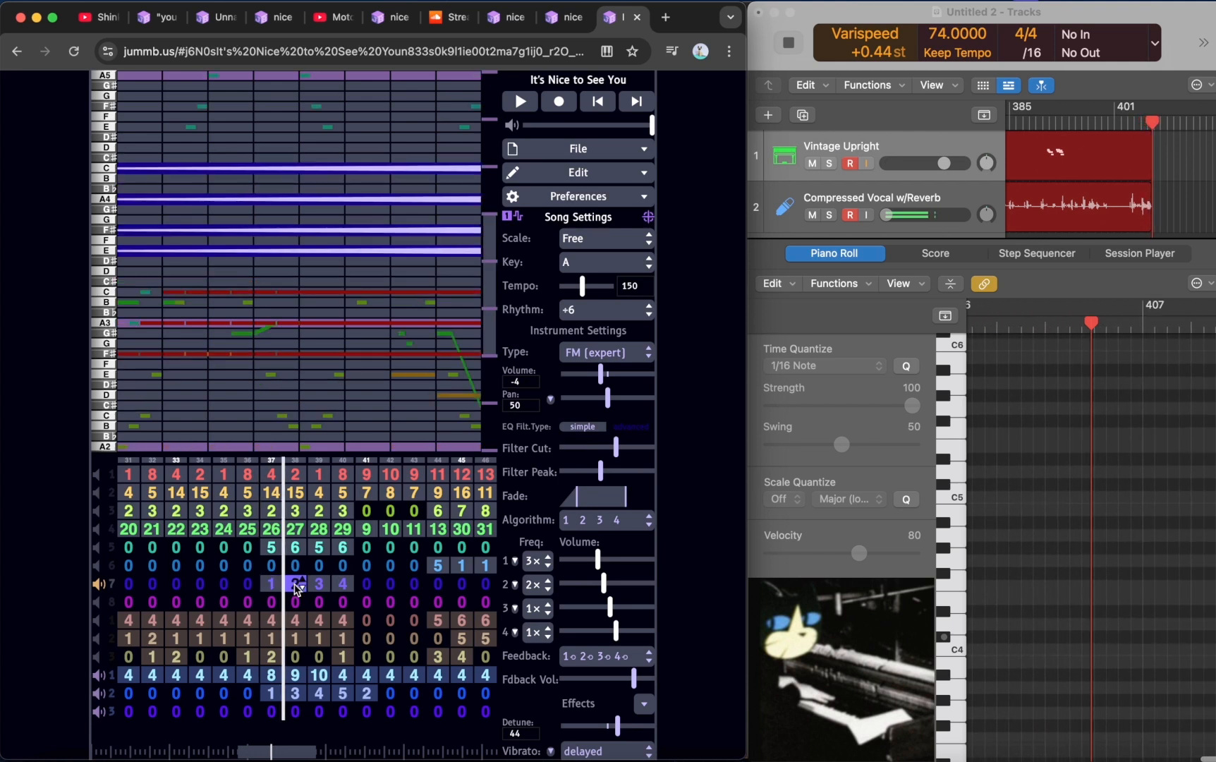
key(space)
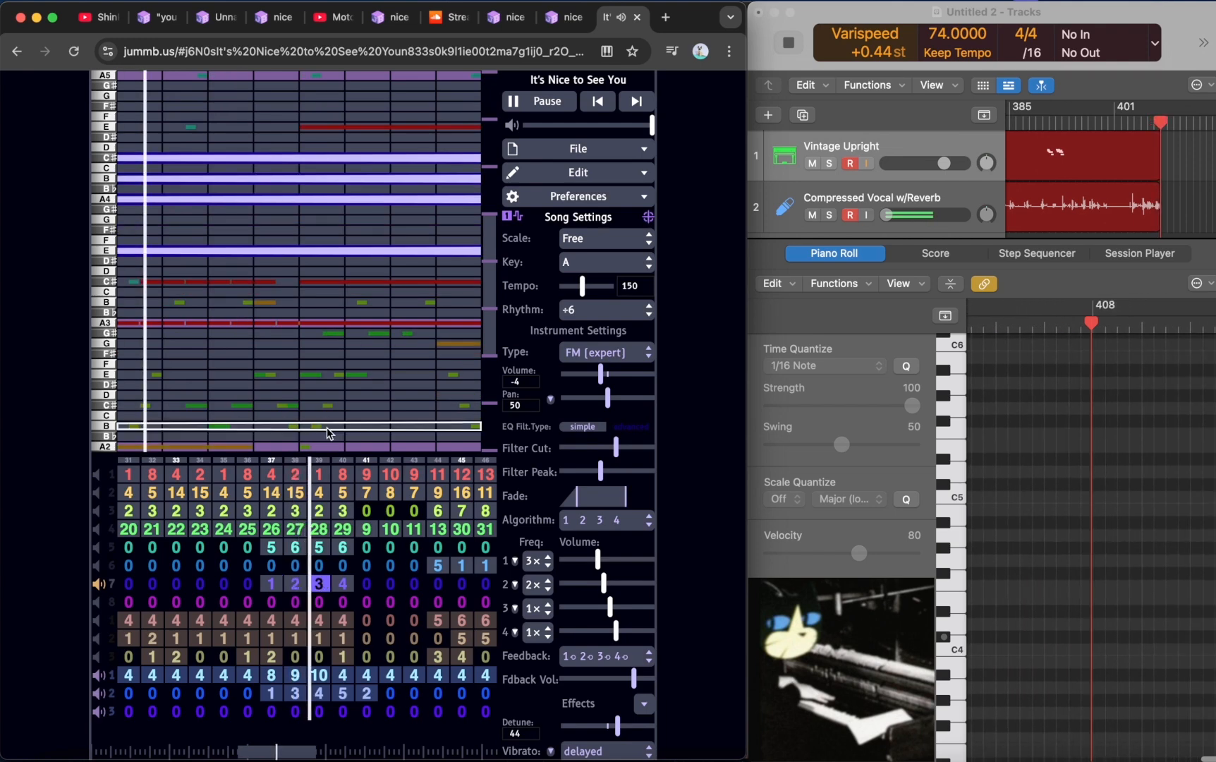
key(space)
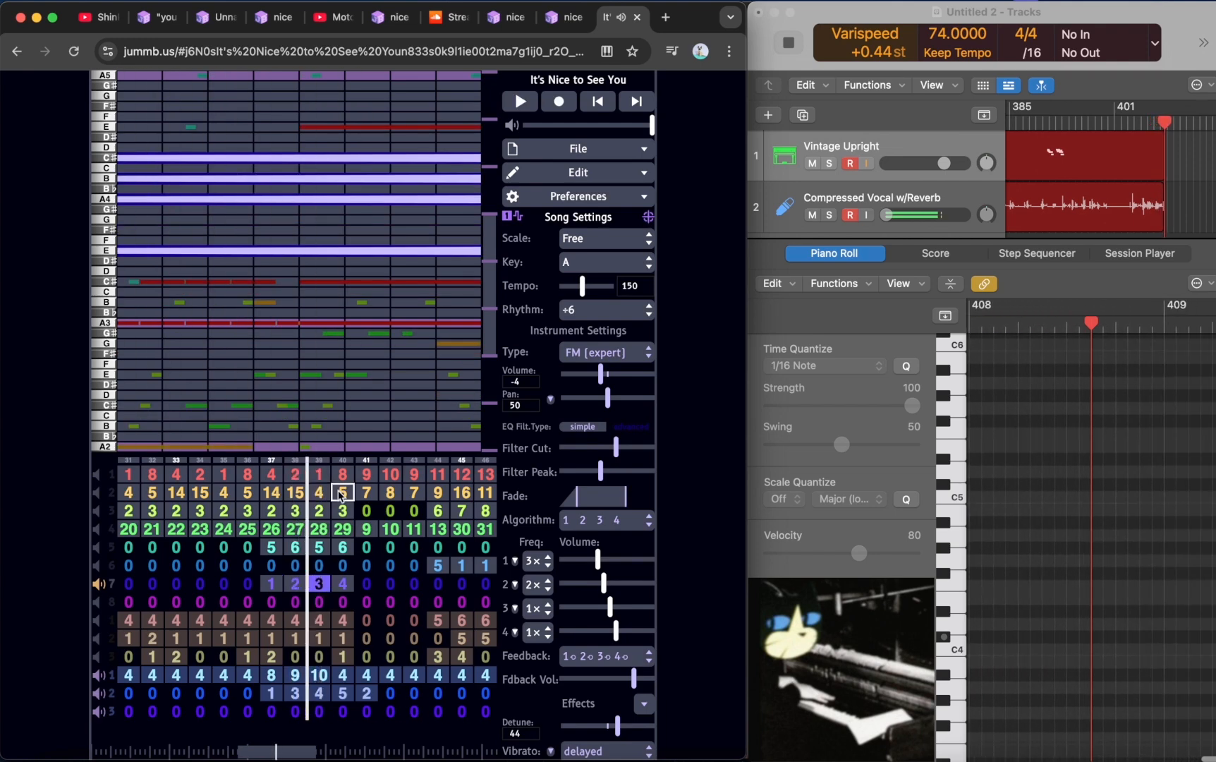
- Compare the first, second and seventh channels' patterns in bar 39, and view the seventh channel's chord in bar 40
click(321, 475)
key(space)
click(321, 493)
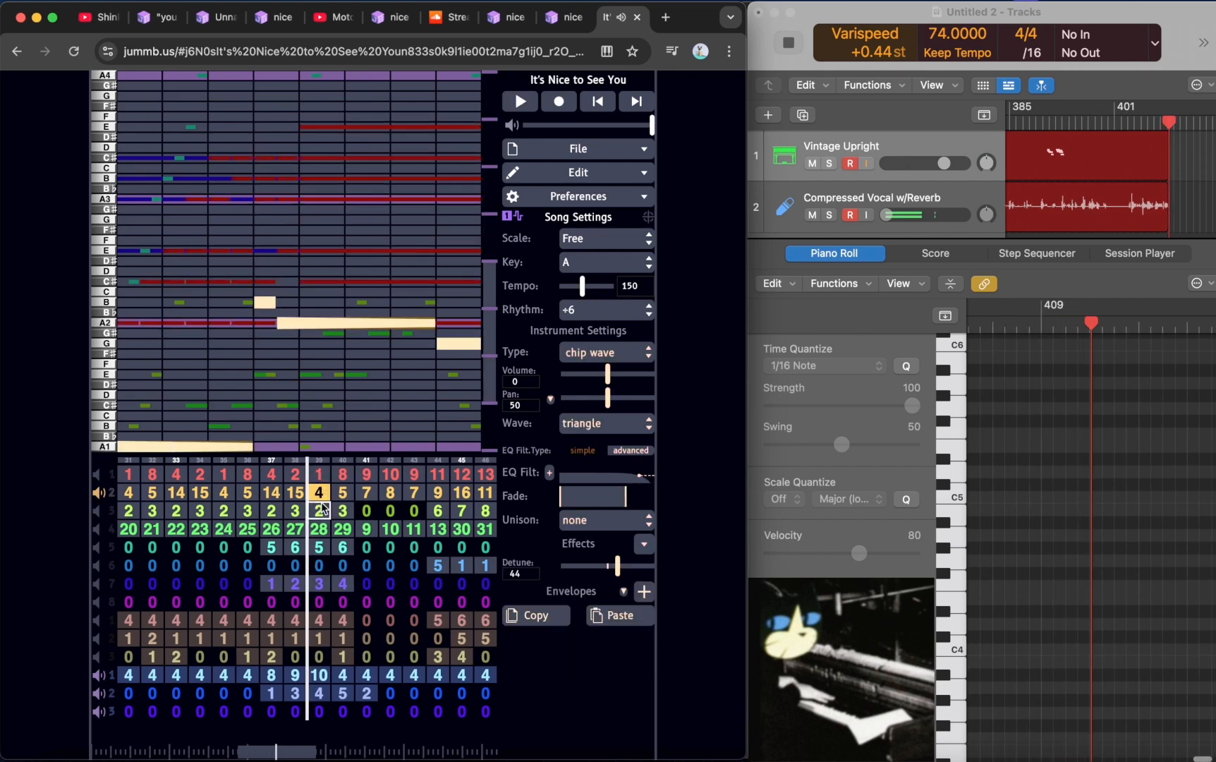
click(321, 509)
click(325, 562)
click(327, 585)
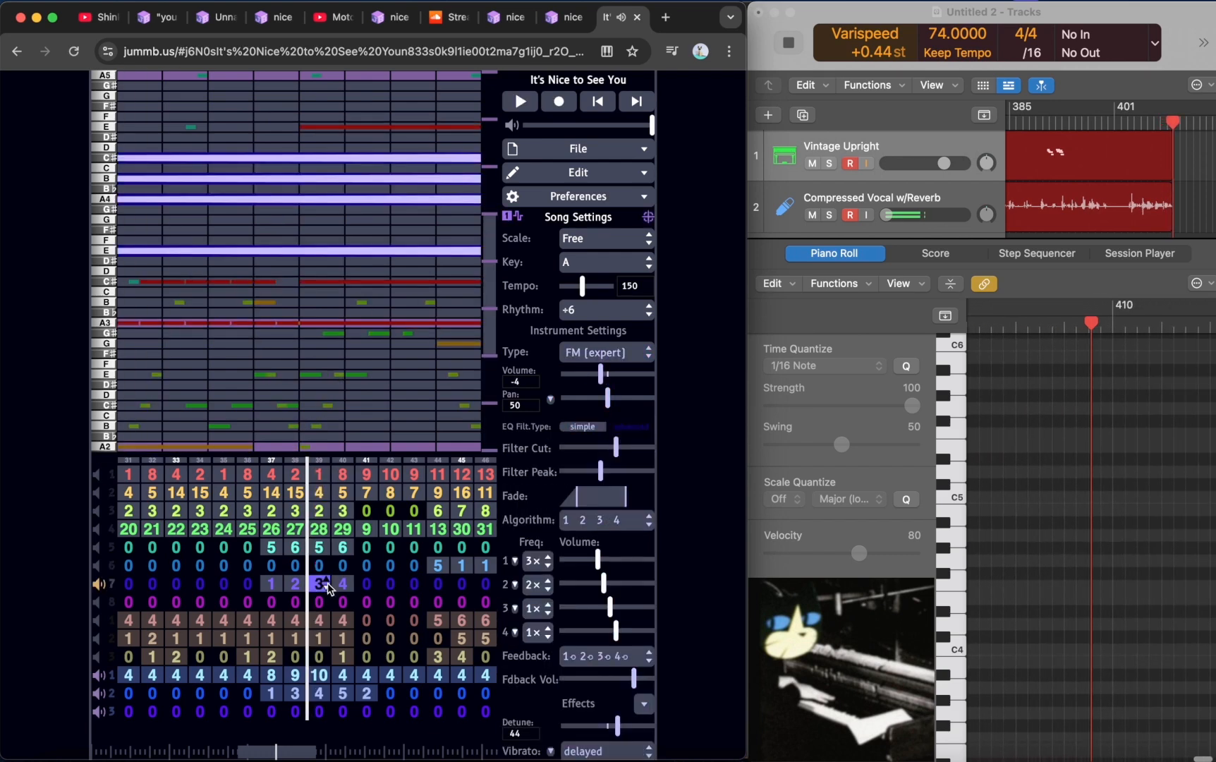
click(343, 586)
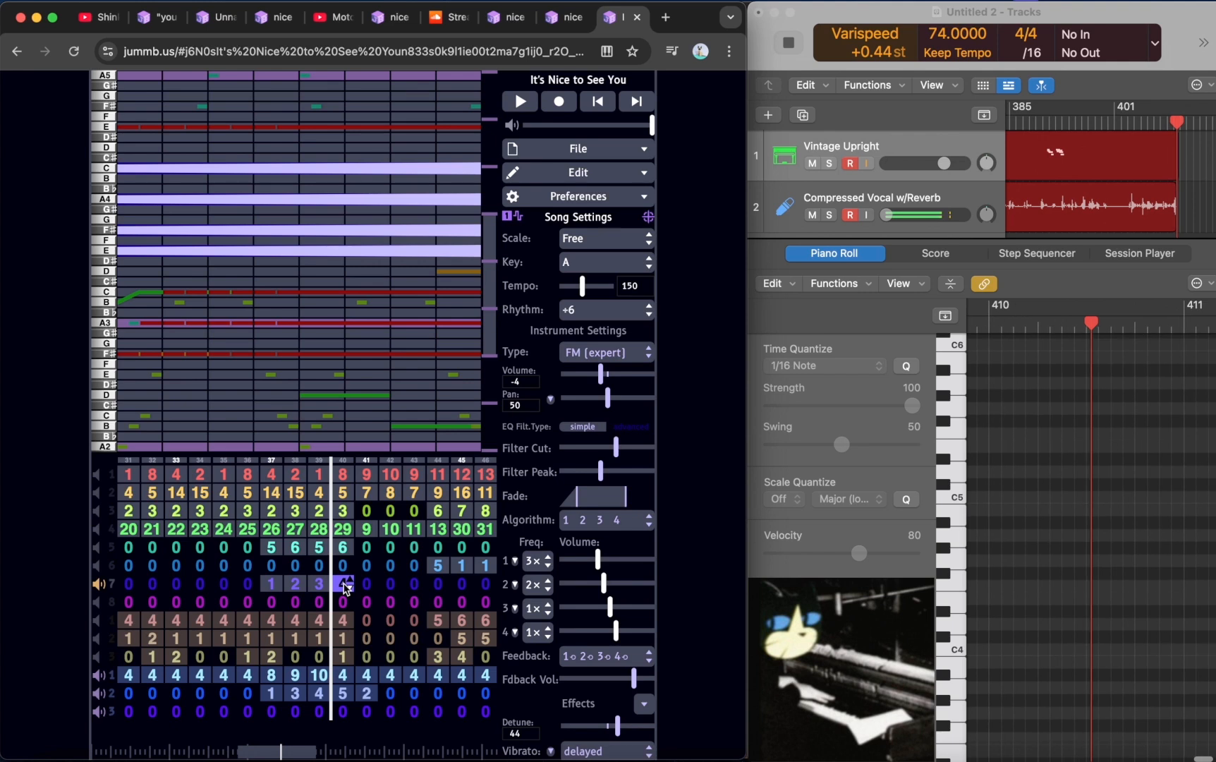
- Play from bar 39 with all channels audible, following the fourth channel's melody into bar 41
click(321, 584)
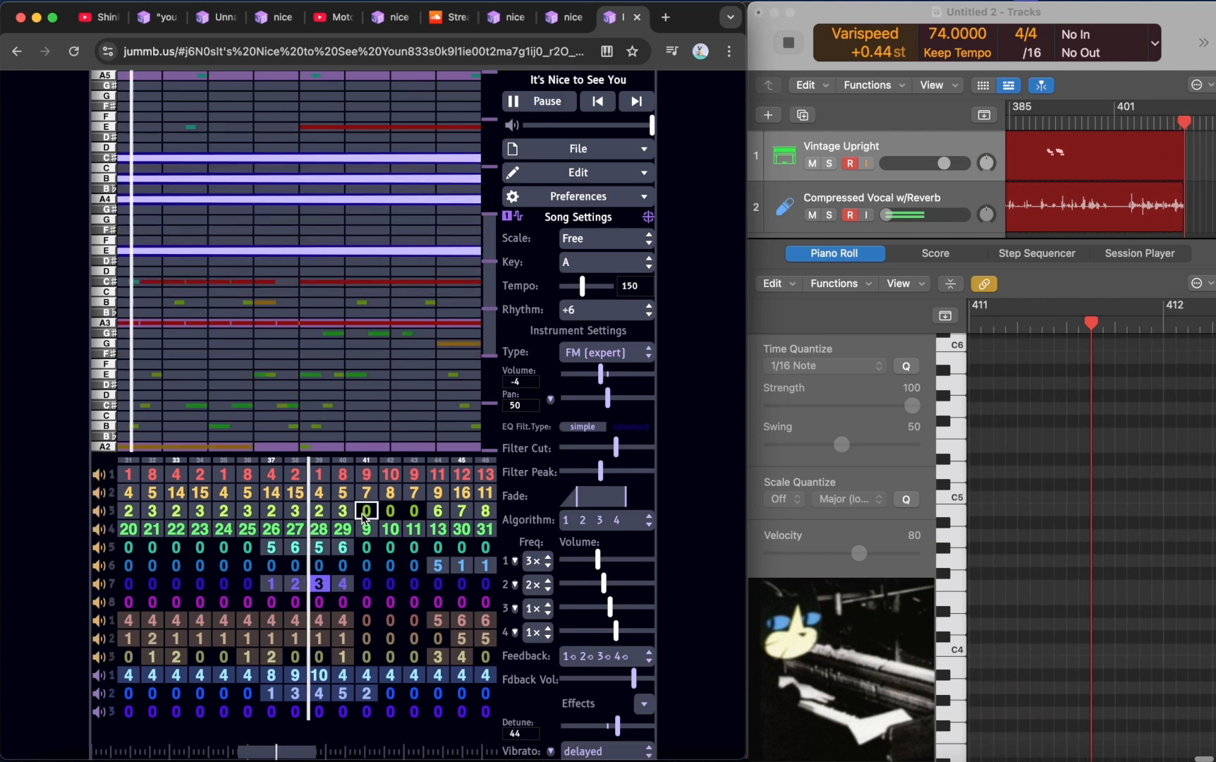
click(321, 548)
click(319, 530)
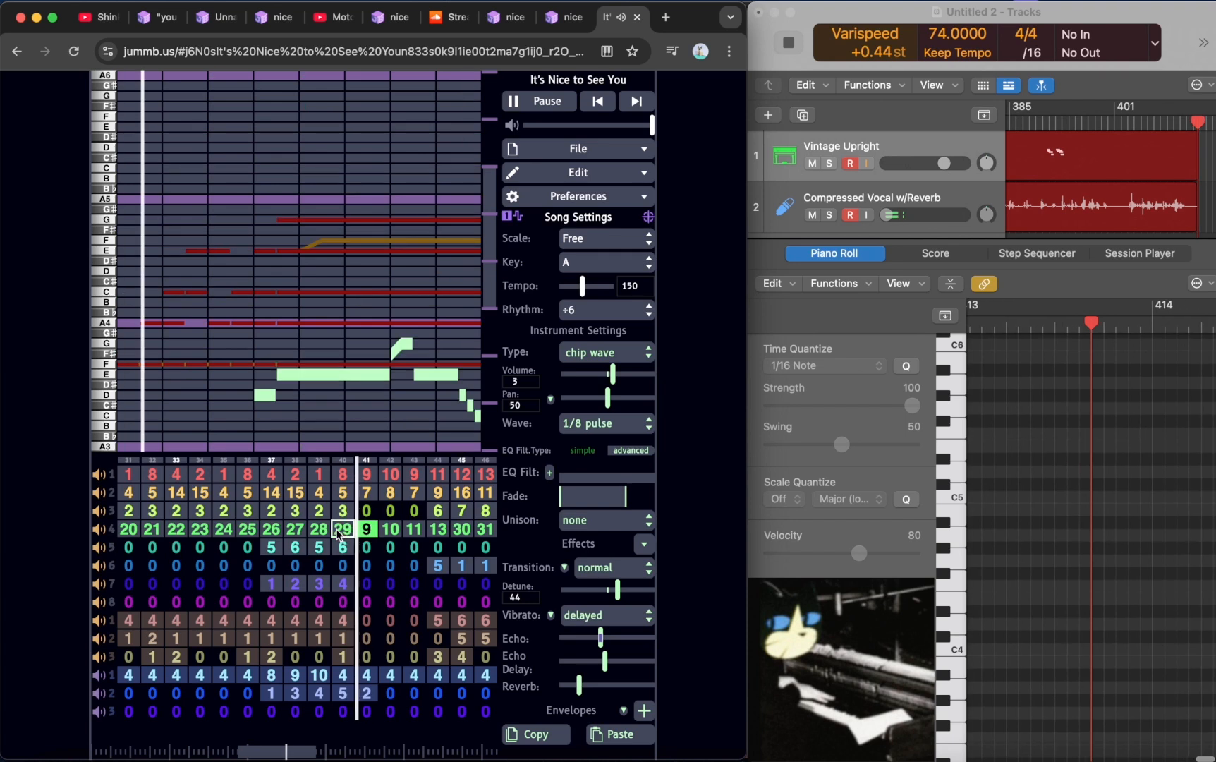
- View the fourth channel's soloed pattern in bar 40, then play from bar 41 with all channels audible
click(344, 530)
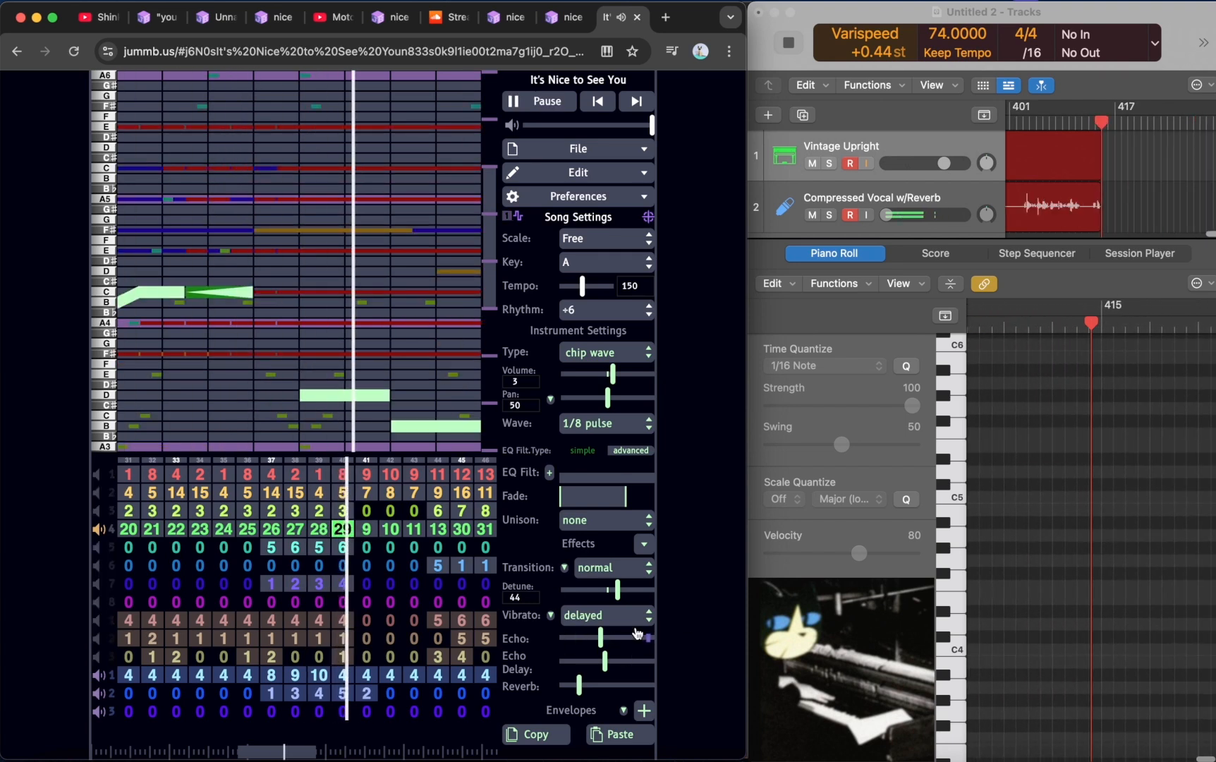
key(space)
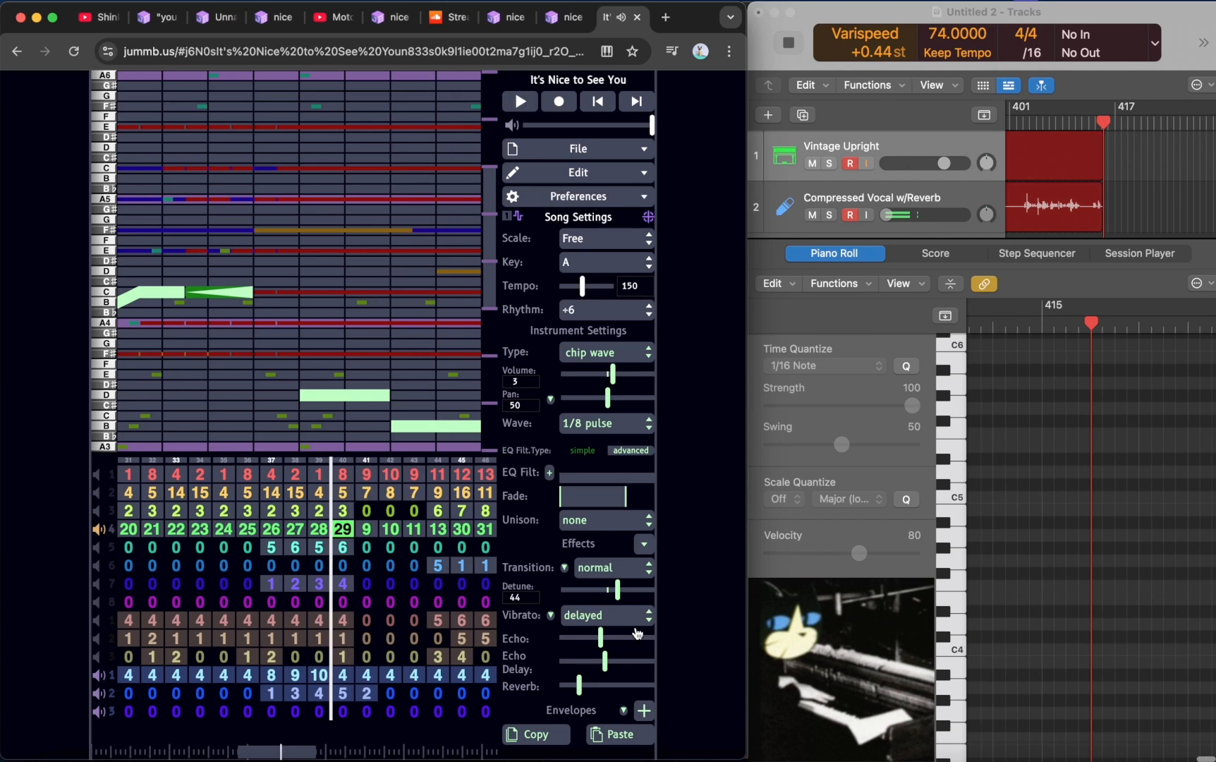
click(366, 530)
key(space)
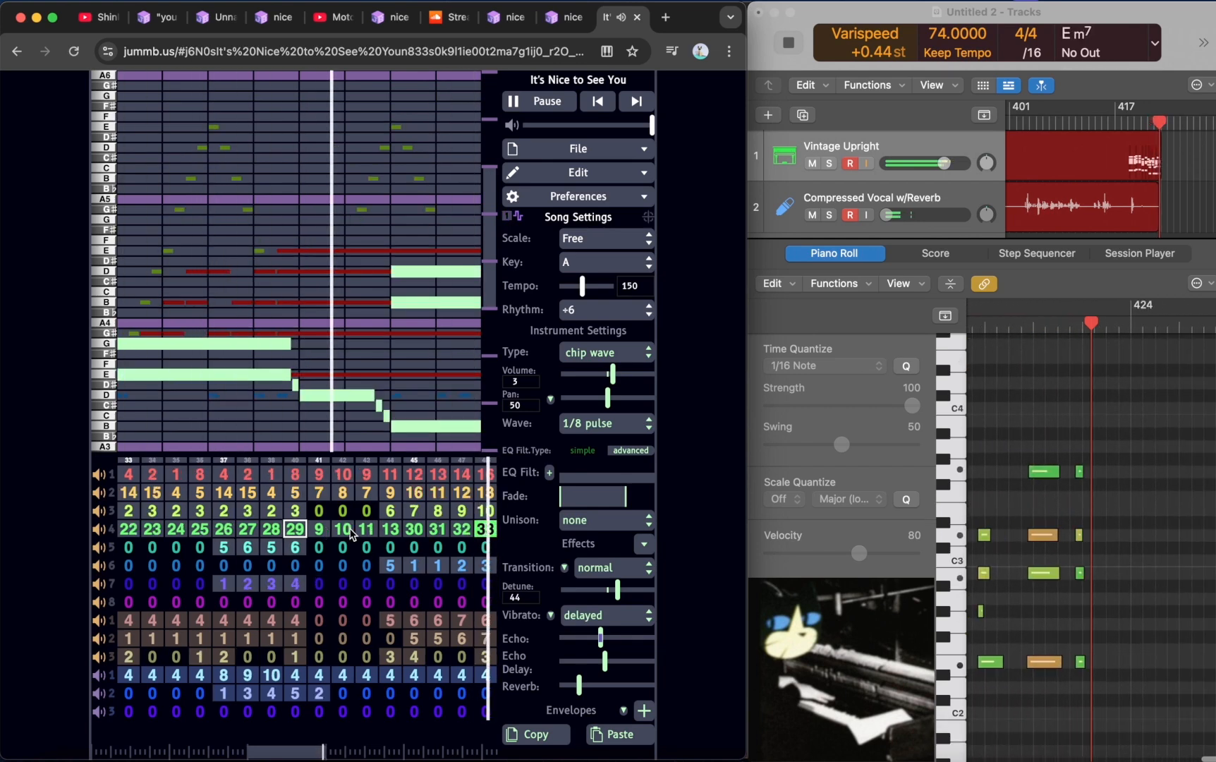
- View the third channel's arpeggio patterns in bars 45 and 44, and play from bar 44 with all channels audible
click(366, 530)
key(space)
click(414, 510)
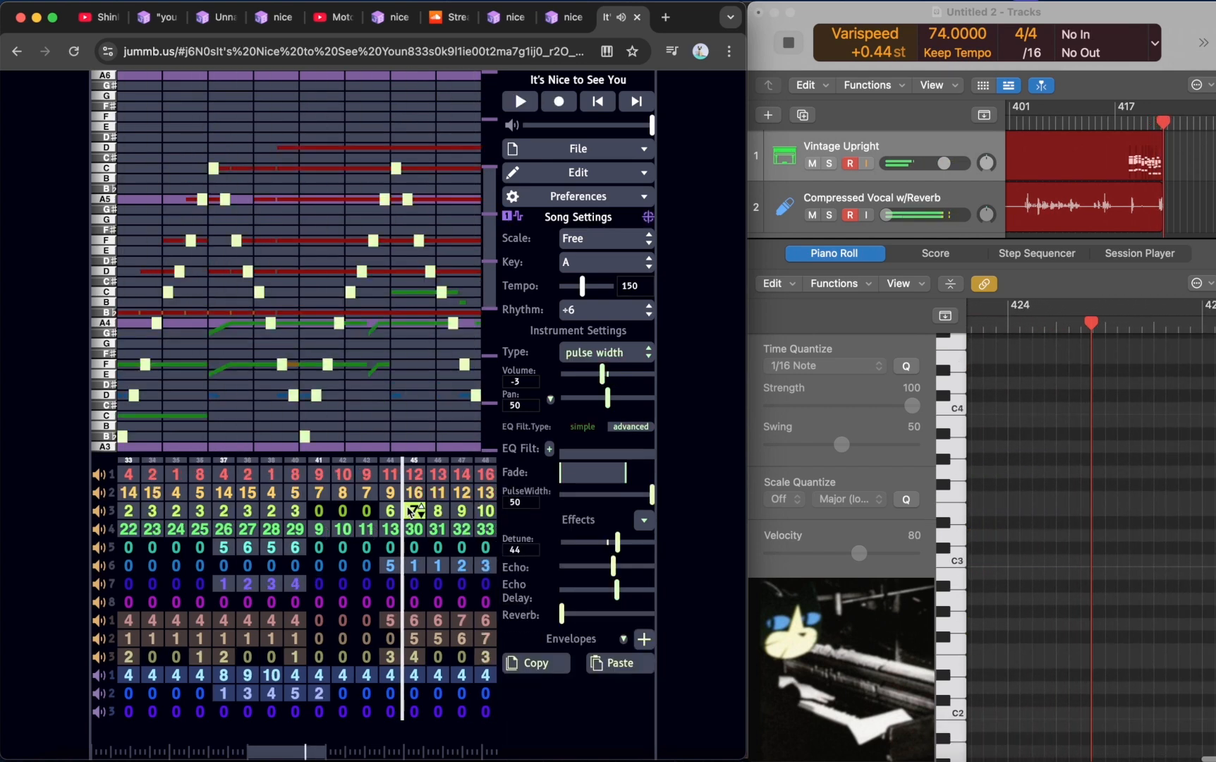
click(390, 511)
key(space)
key(space)
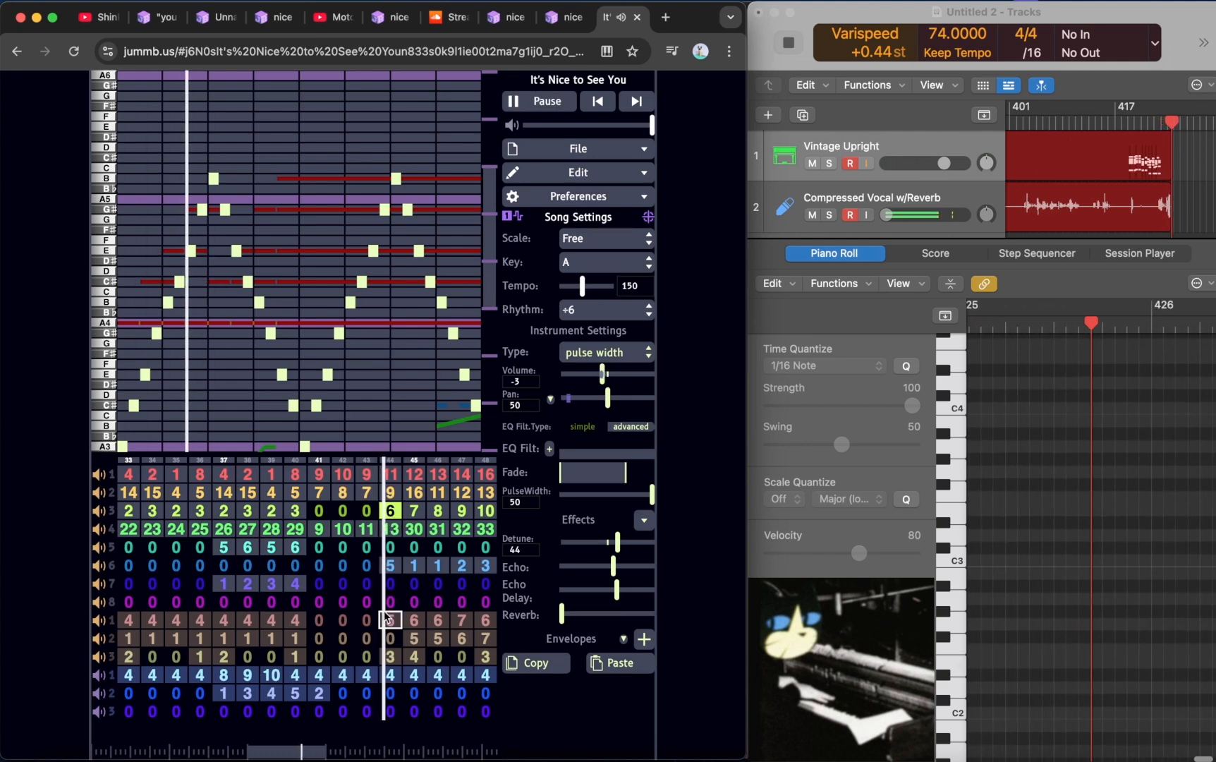
- View the first drum channel's pattern in bar 44 and play the sixth channel soloed through bars 45 and 46
key(Down)
key(Down)
key(Down)
key(Down)
key(Down)
key(Down)
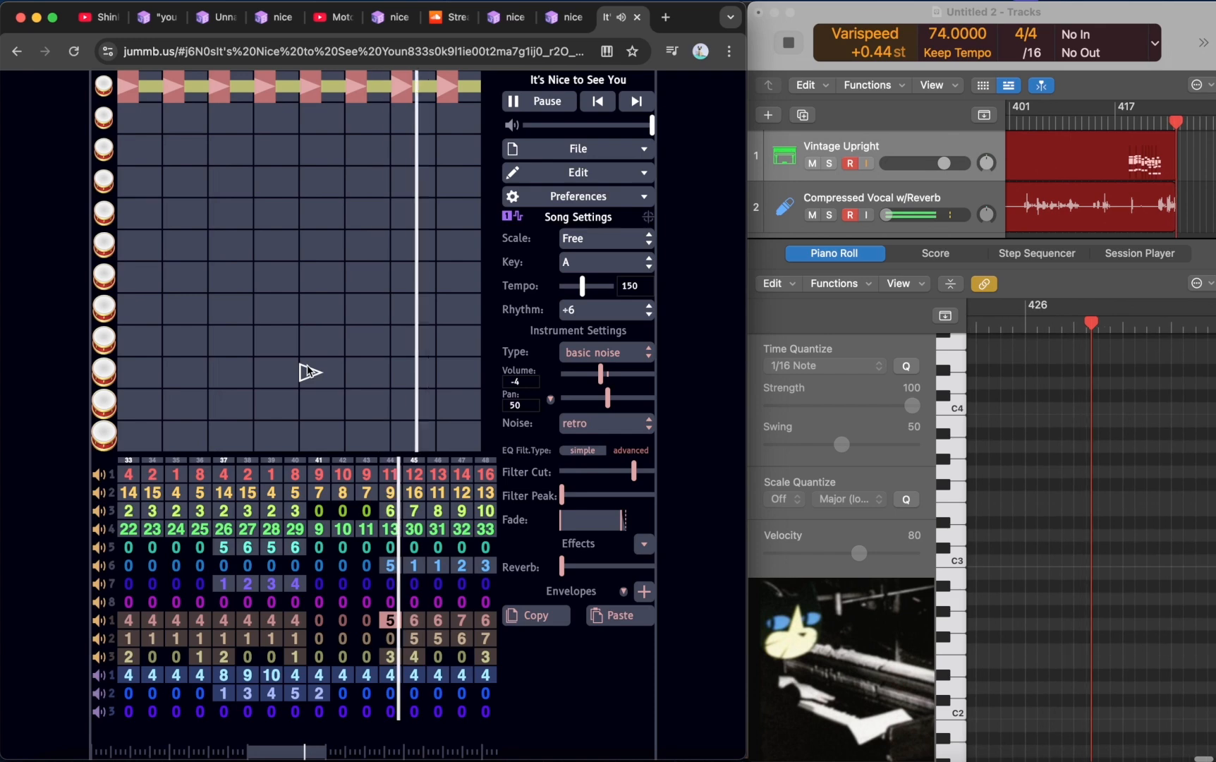
click(414, 565)
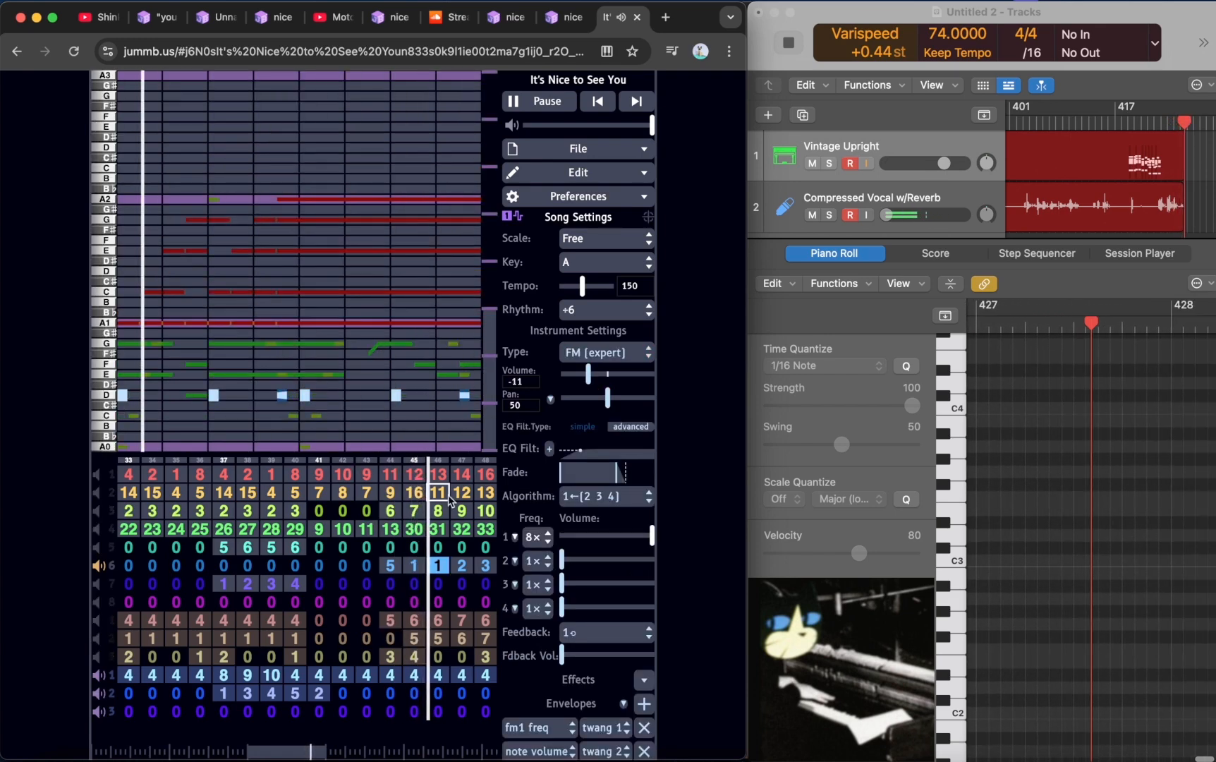
- Play the fourth channel's melody soloed from bar 45 to bar 48, and replay bar 48 with all channels audible
click(416, 529)
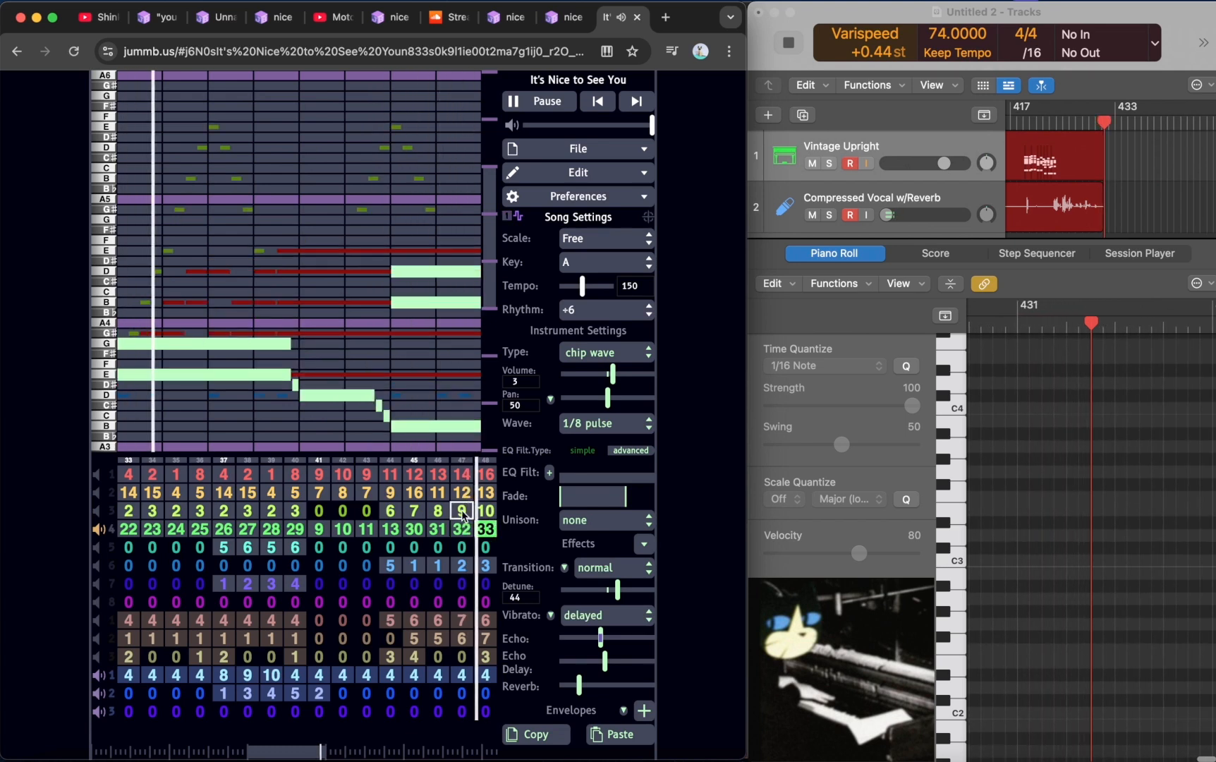
key(space)
key(space)
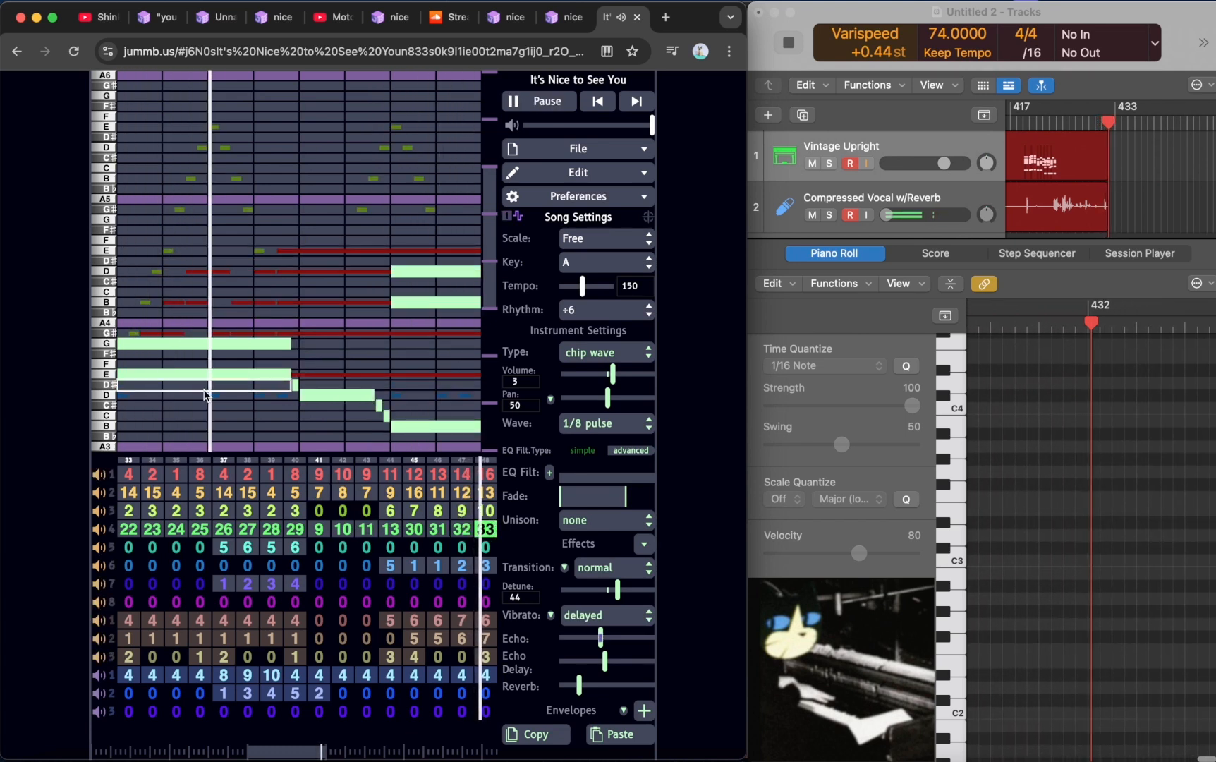
key(space)
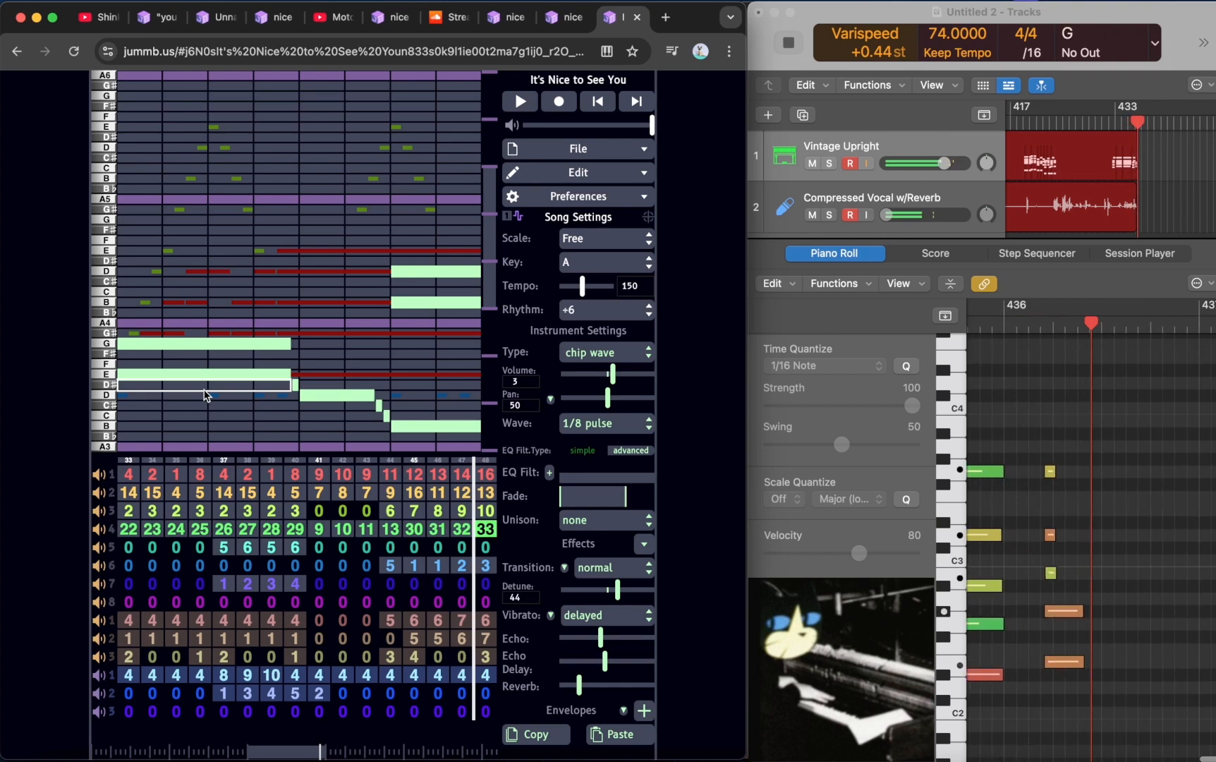
- Review the fourth channel's patterns in bars 47 and 48 and play on through bar 49 with all channels audible
right_click(206, 395)
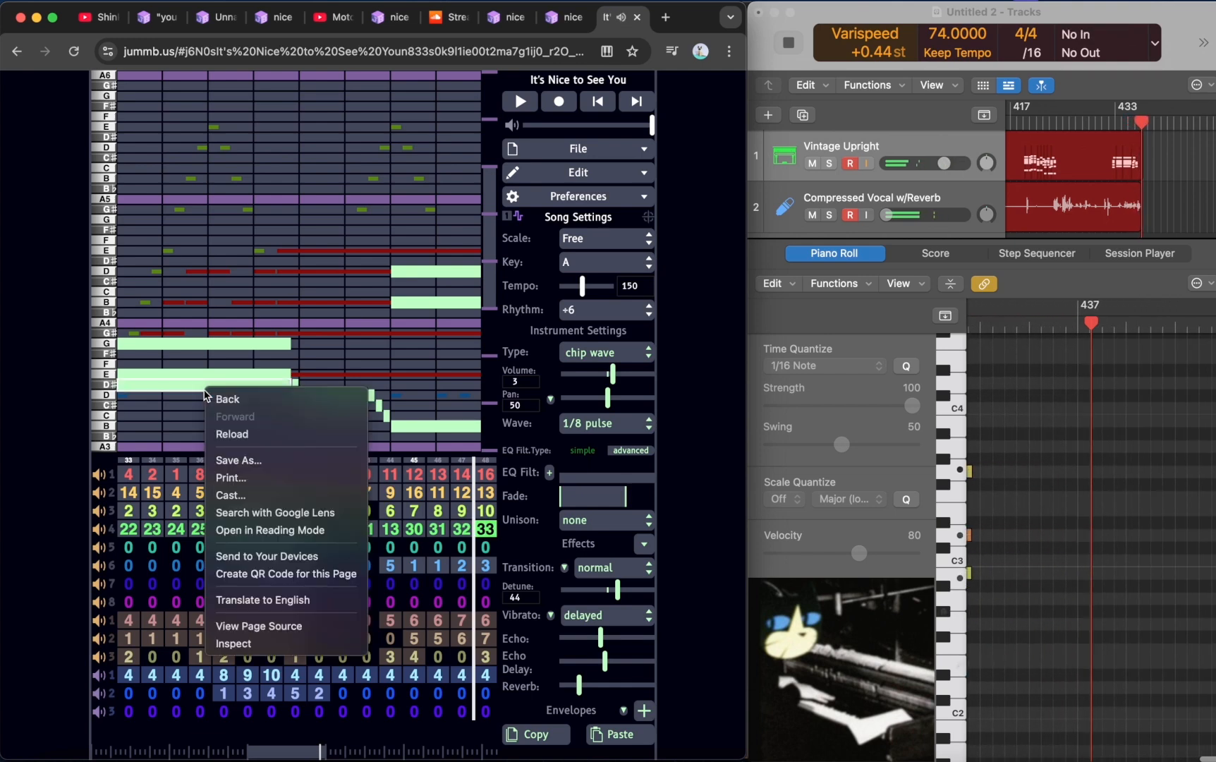
click(181, 527)
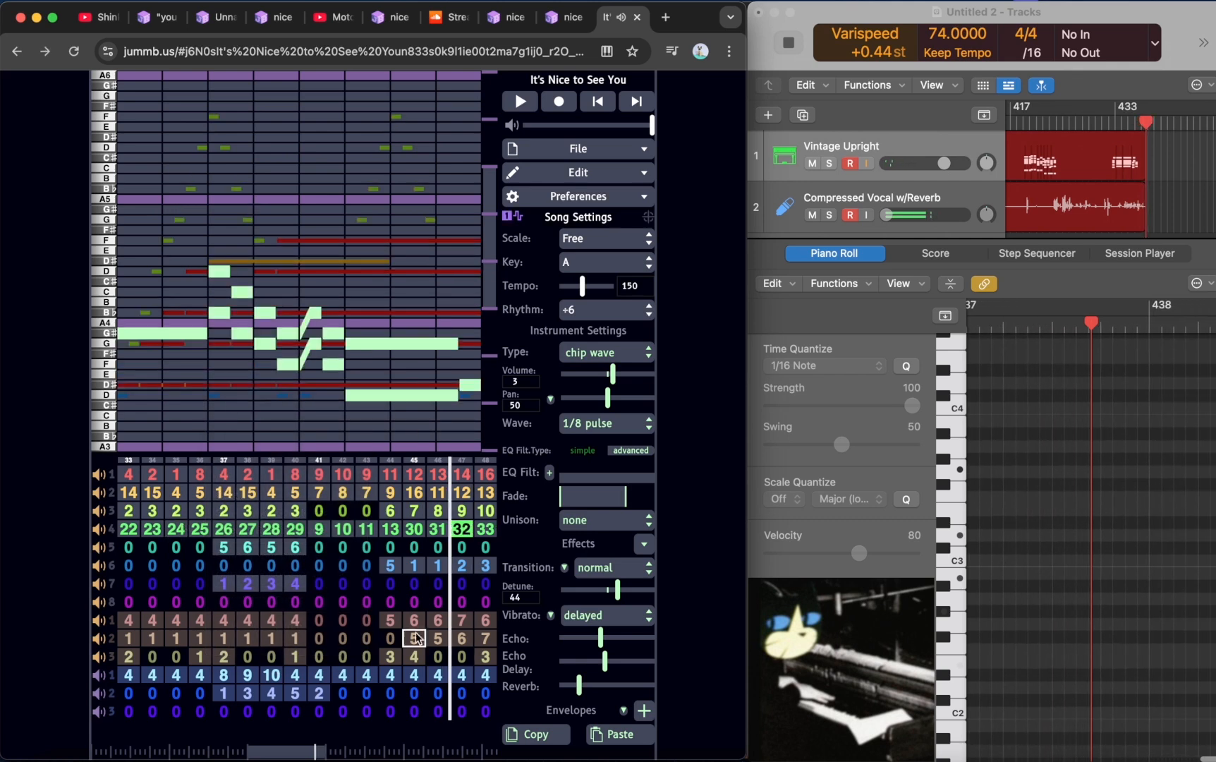
click(486, 533)
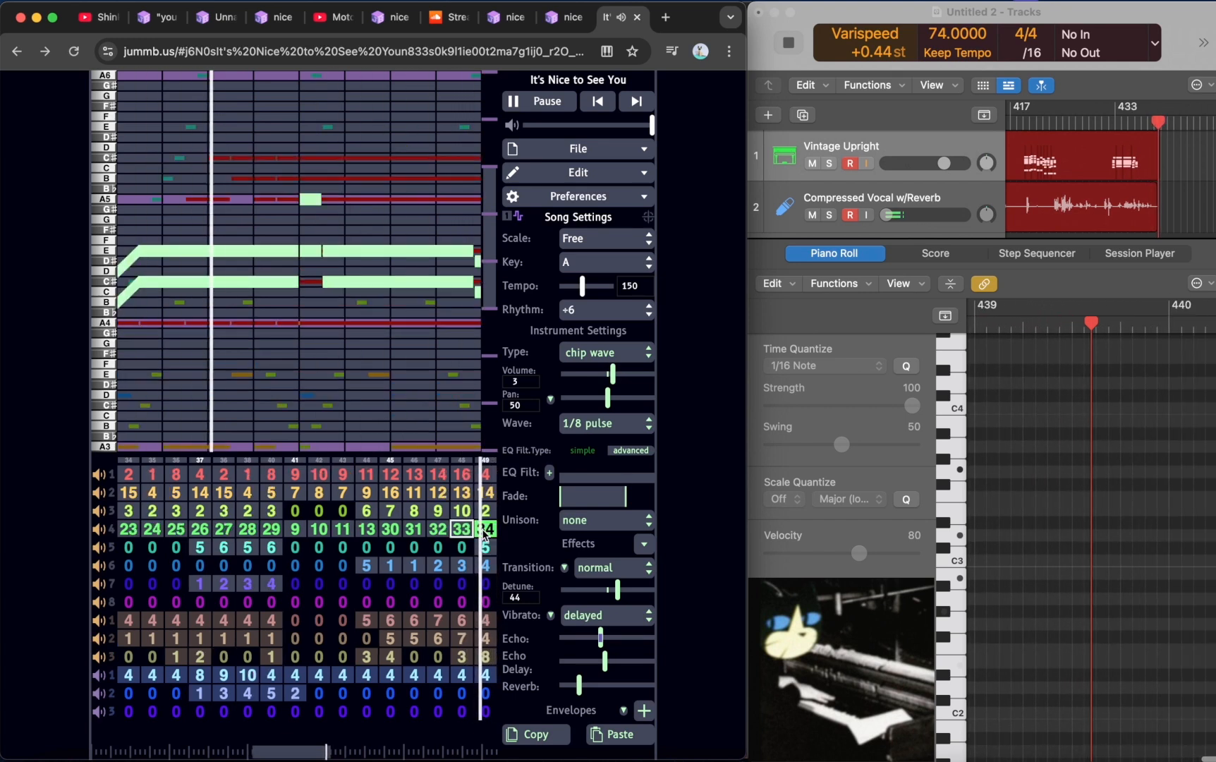
key(space)
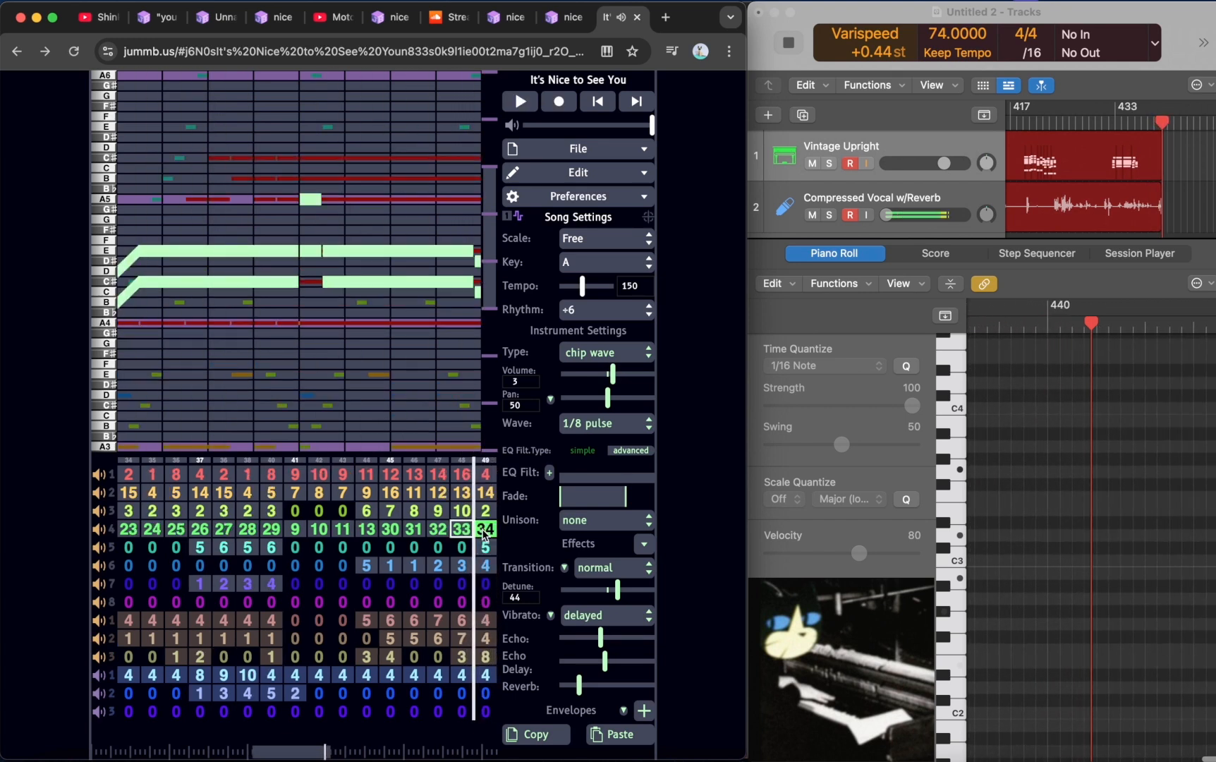
click(481, 532)
key(super+z)
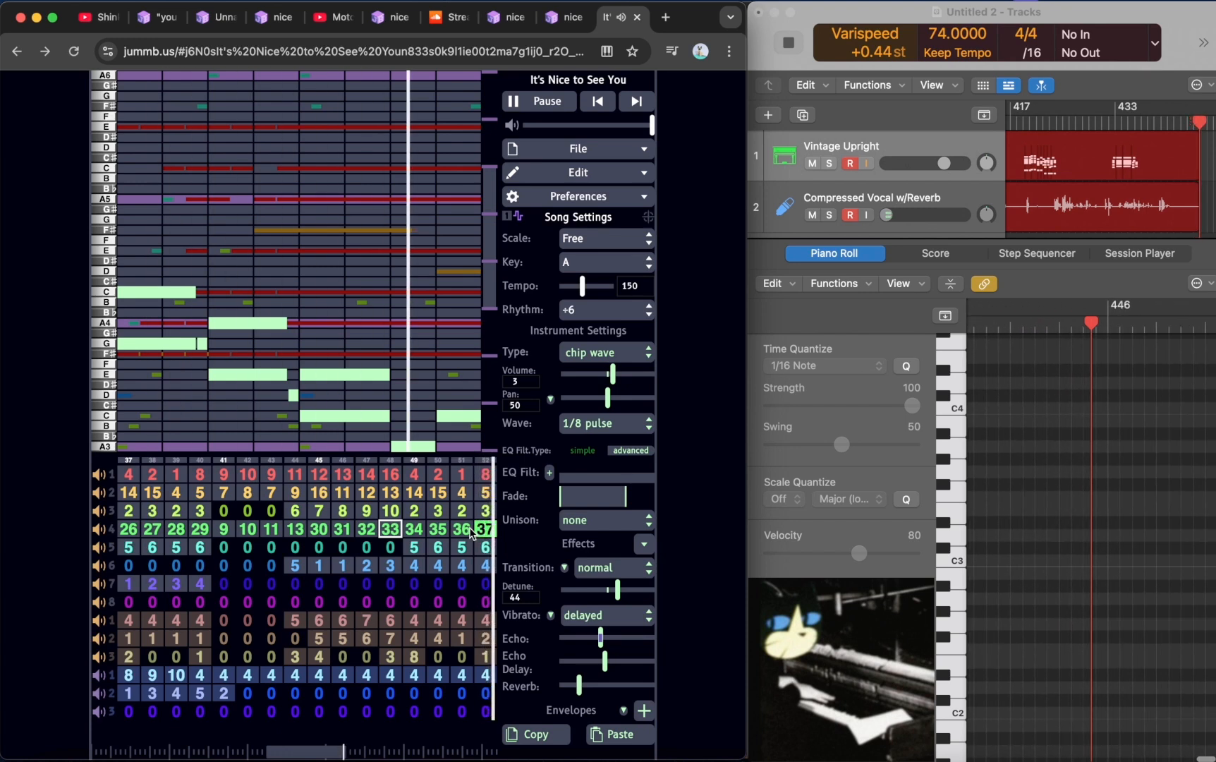
- View the fourth channel's melody in bar 49 and play on to bar 52, soloing that channel there
click(391, 528)
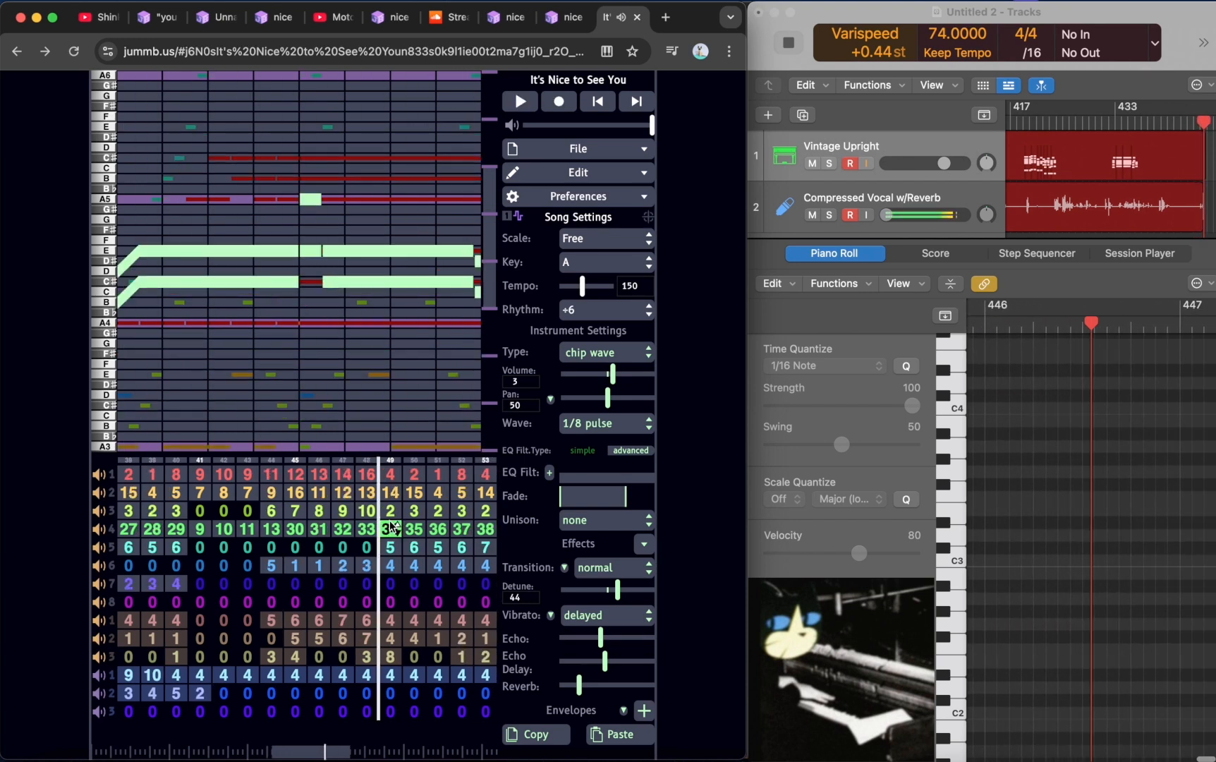
click(367, 528)
click(399, 530)
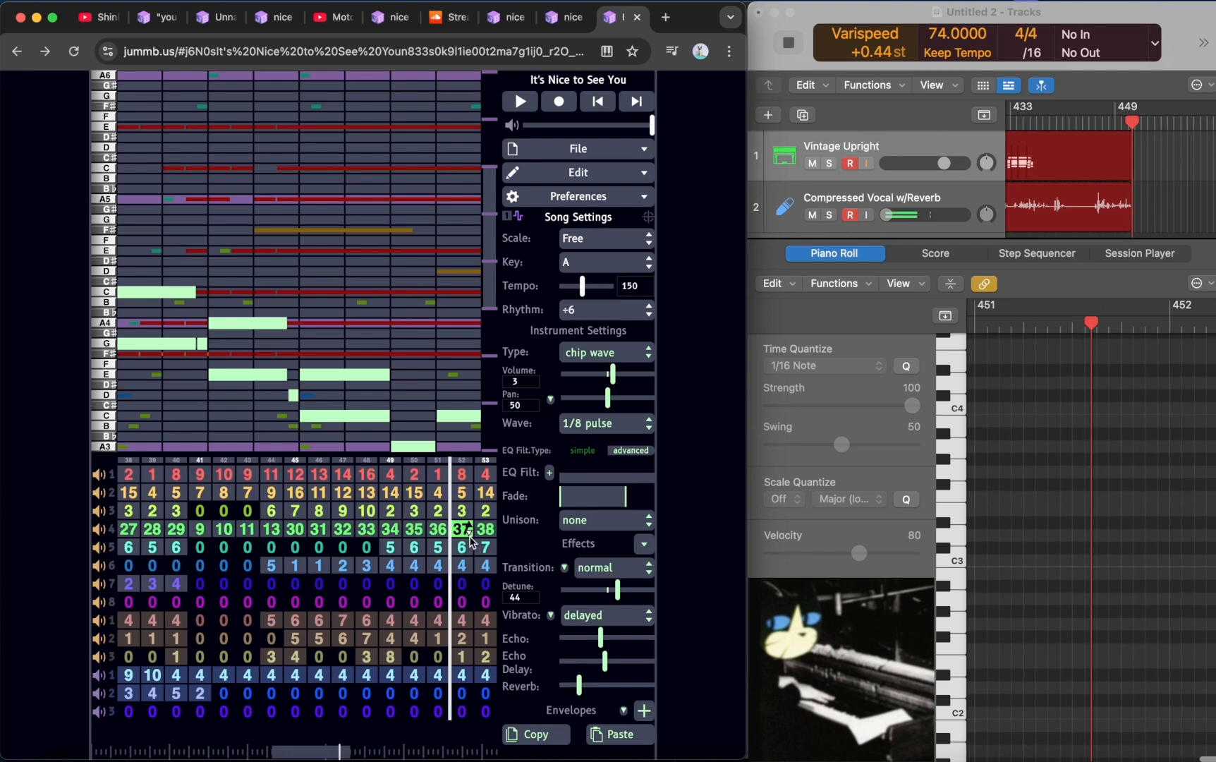
click(392, 528)
key(space)
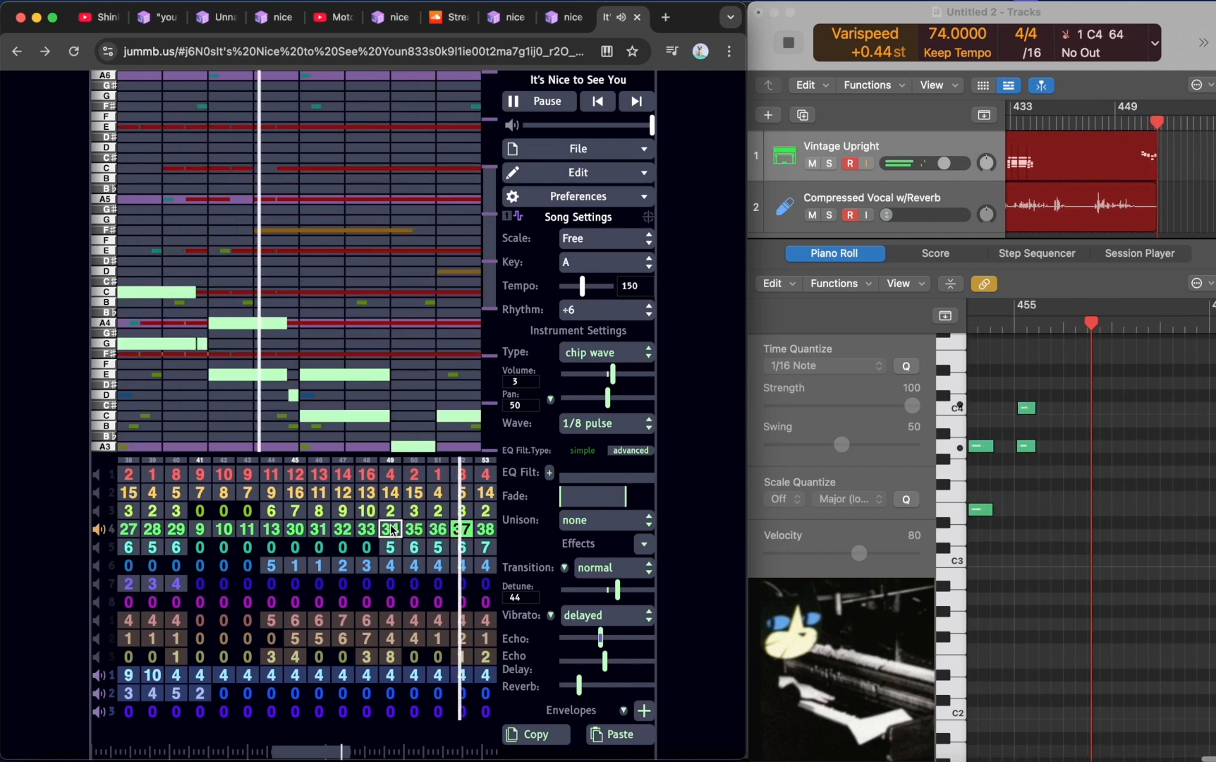
key(space)
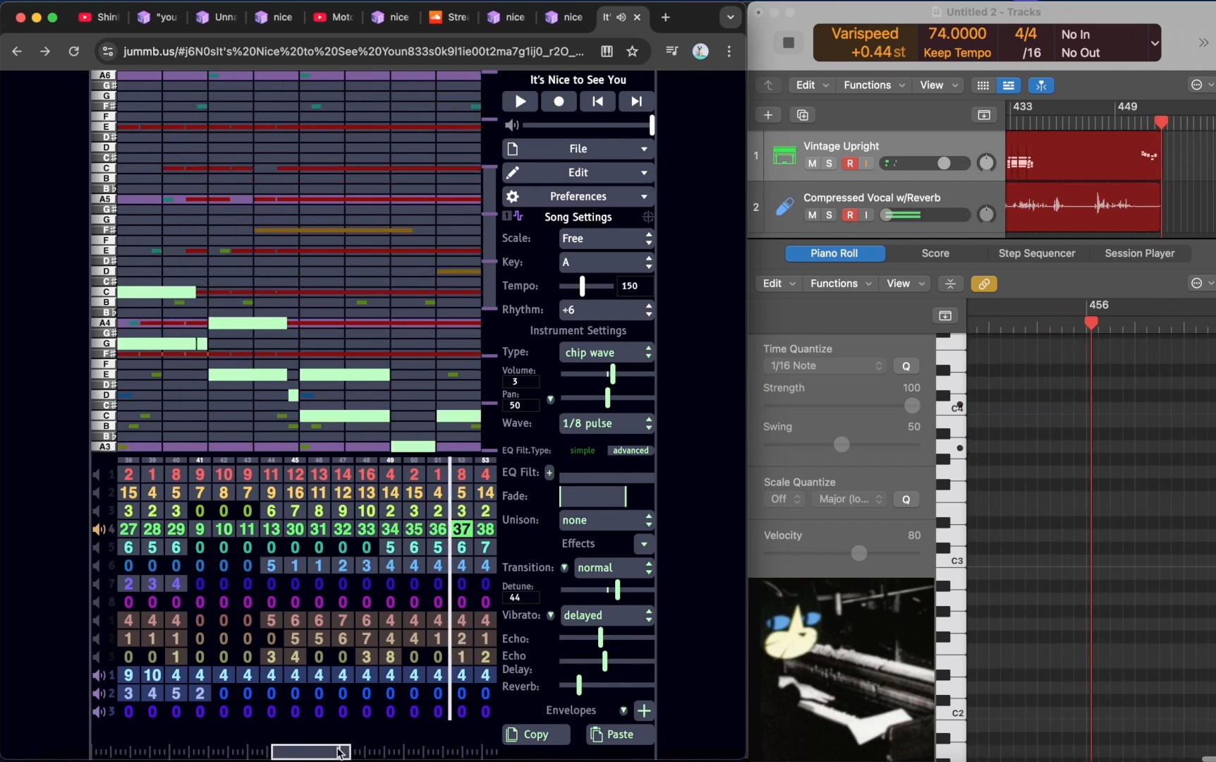
- View the fifth channel's pattern in bar 52 and play the fifth and sixth channels soloed into bar 53
drag(339, 749, 381, 753)
click(240, 554)
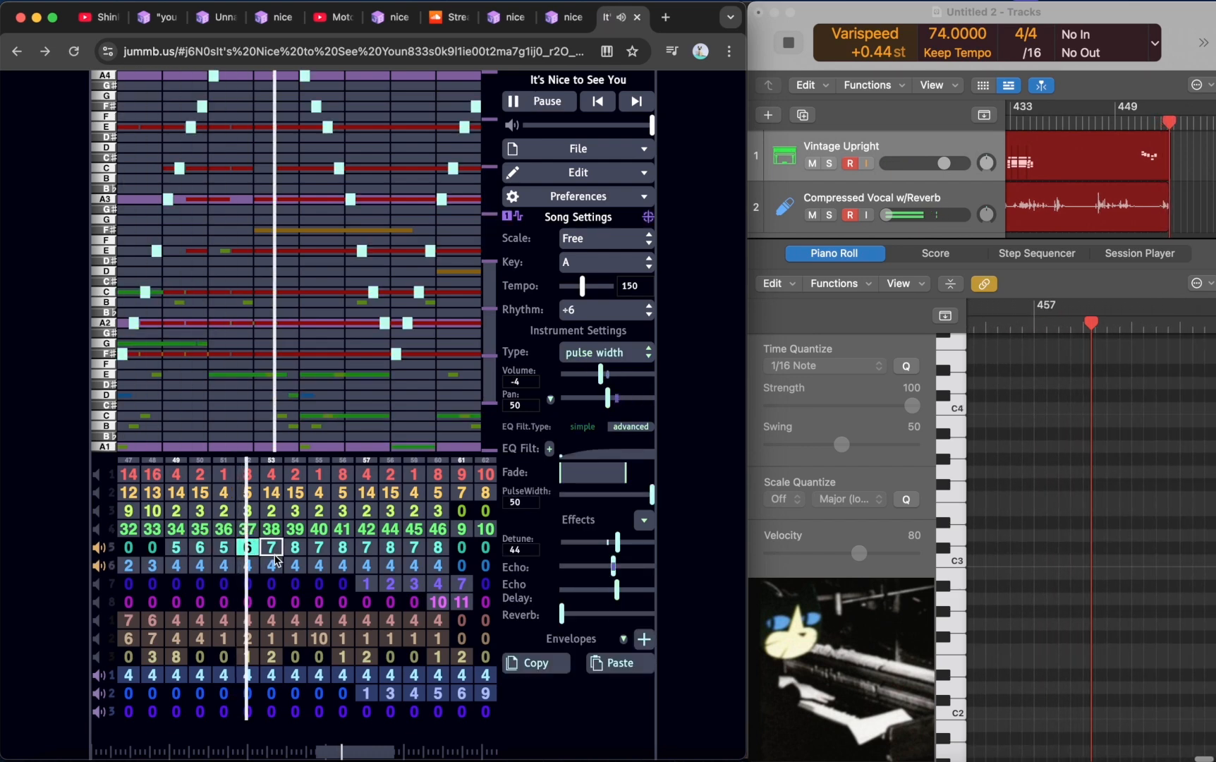
click(248, 565)
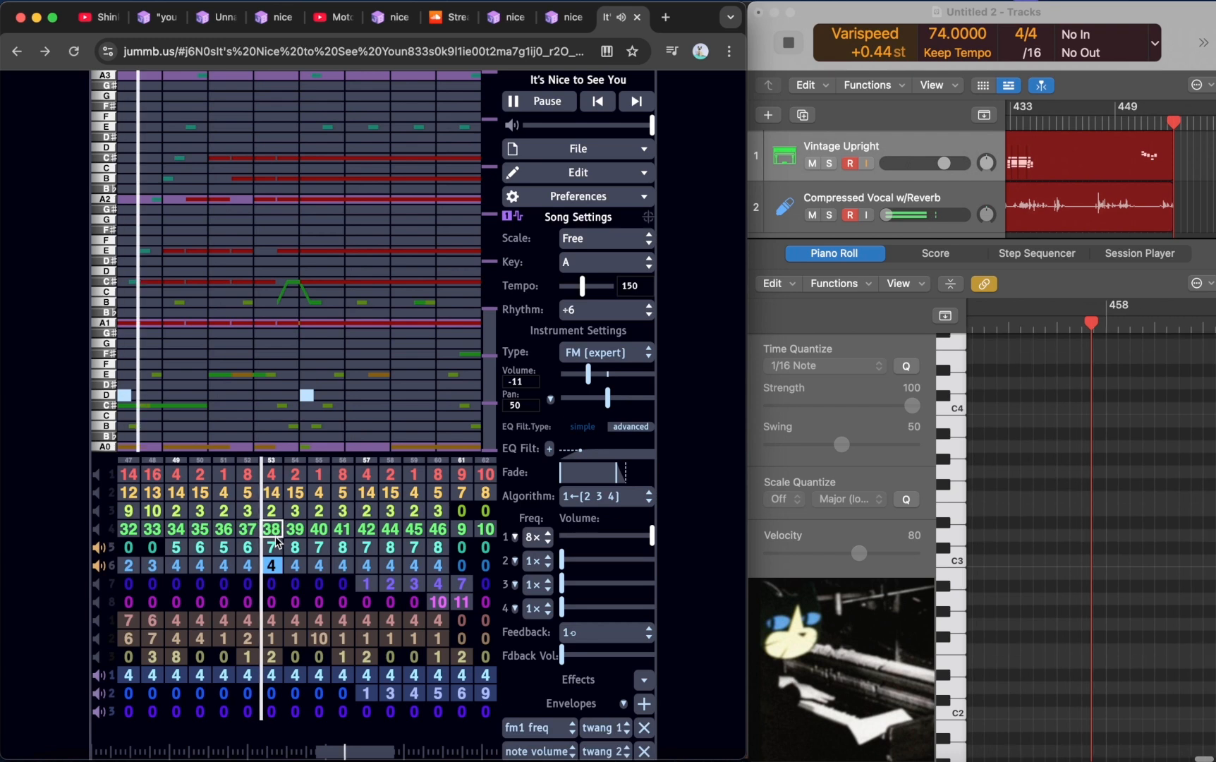
- Play from bar 53 with all channels audible, following the fourth channel's melody through bar 56
key(s)
click(272, 531)
key(space)
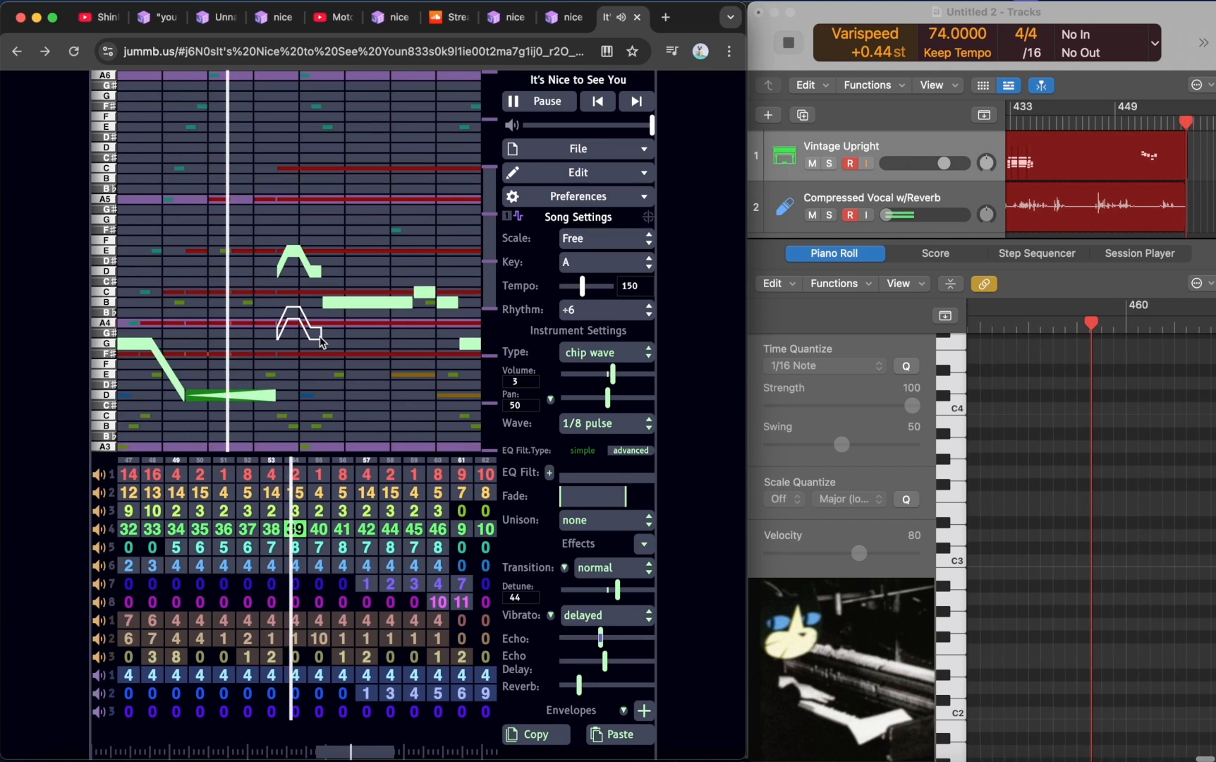
key(space)
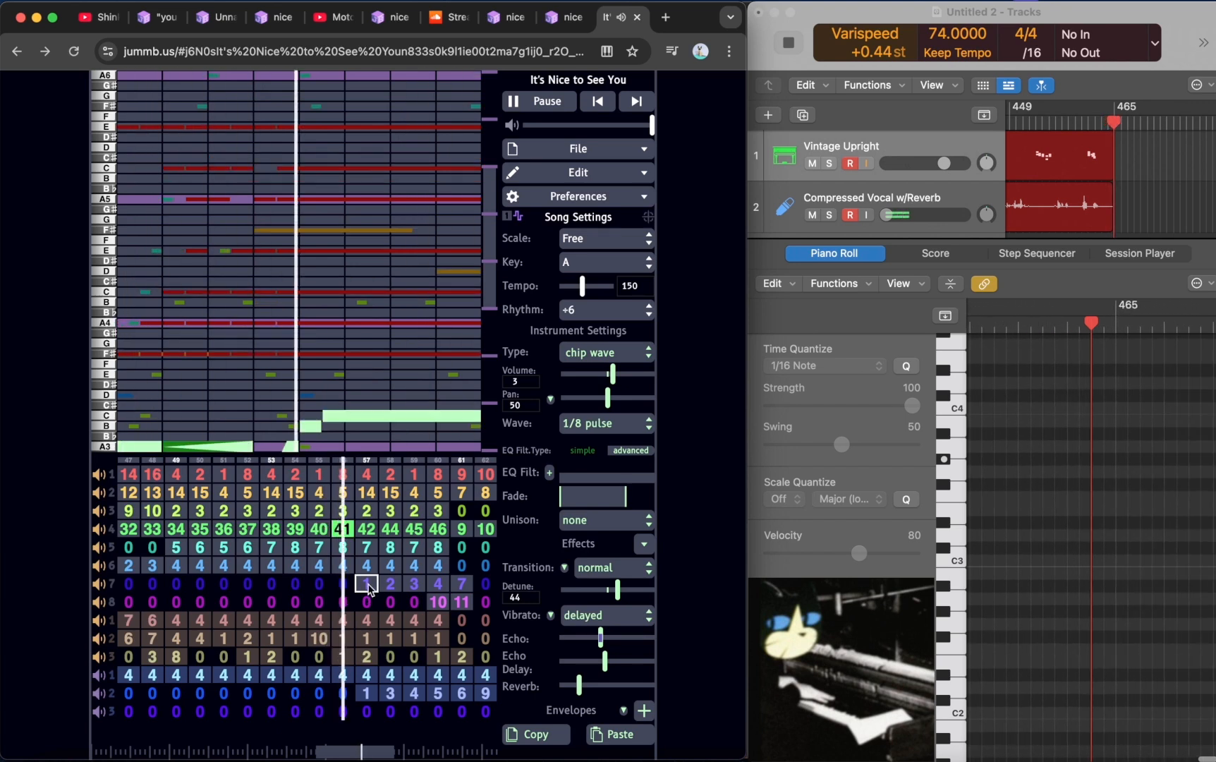
- Play the second channel soloed from bar 57, then examine the fourth channel's melody soloed in bar 57
click(372, 493)
key(shift+m)
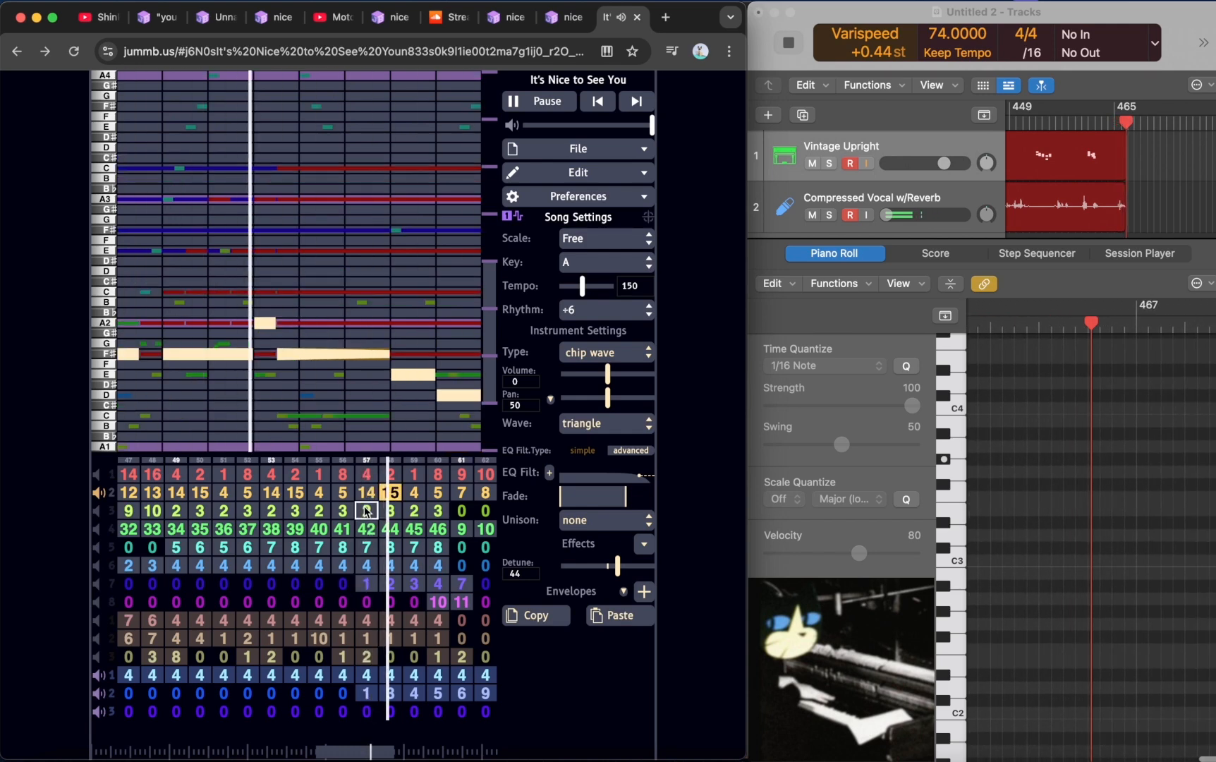
click(367, 529)
key(space)
key(space)
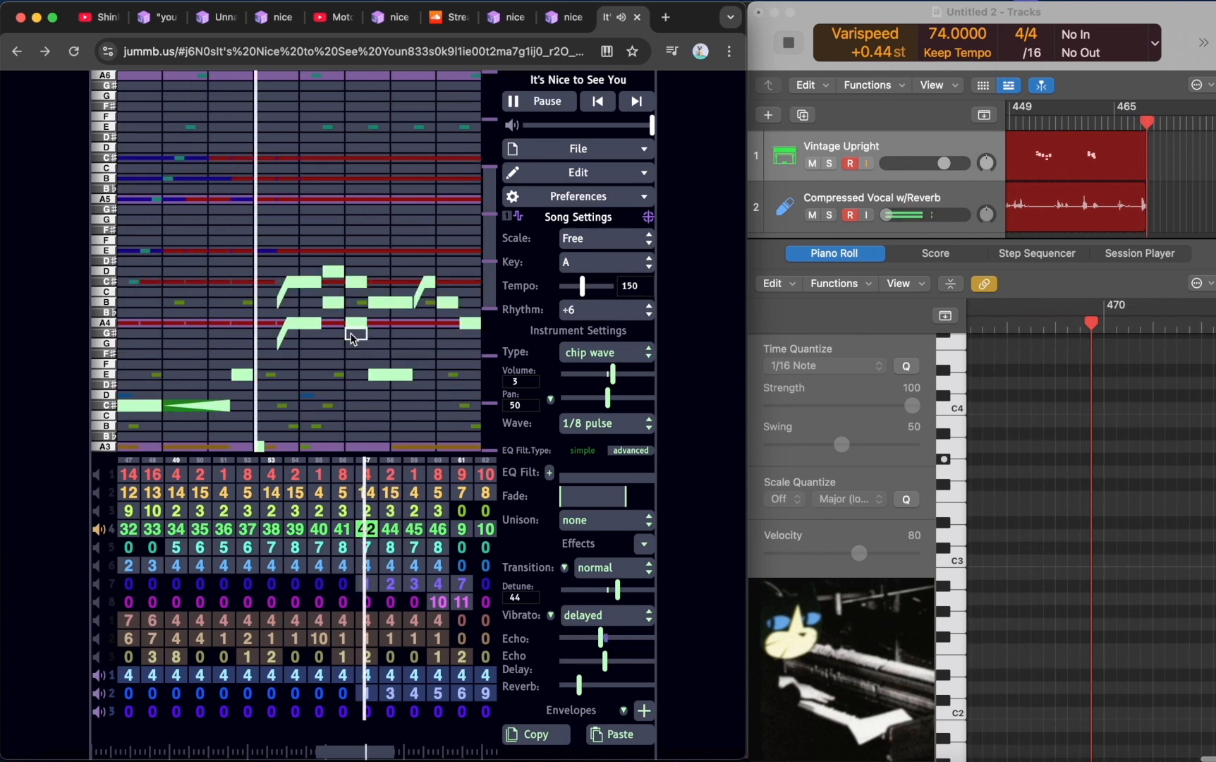
key(space)
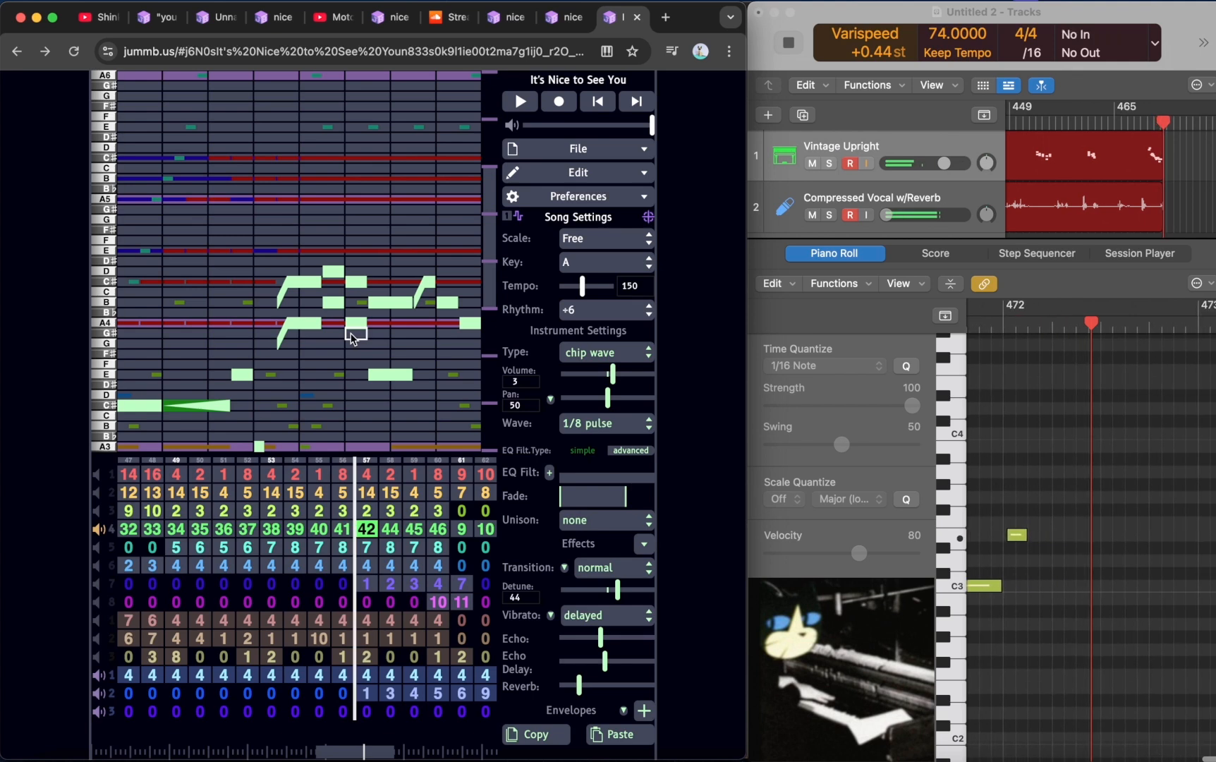
- Play from bar 58 with all channels audible, viewing the seventh channel's chord in bar 59 and the fourth channel's melody into bar 60
key(space)
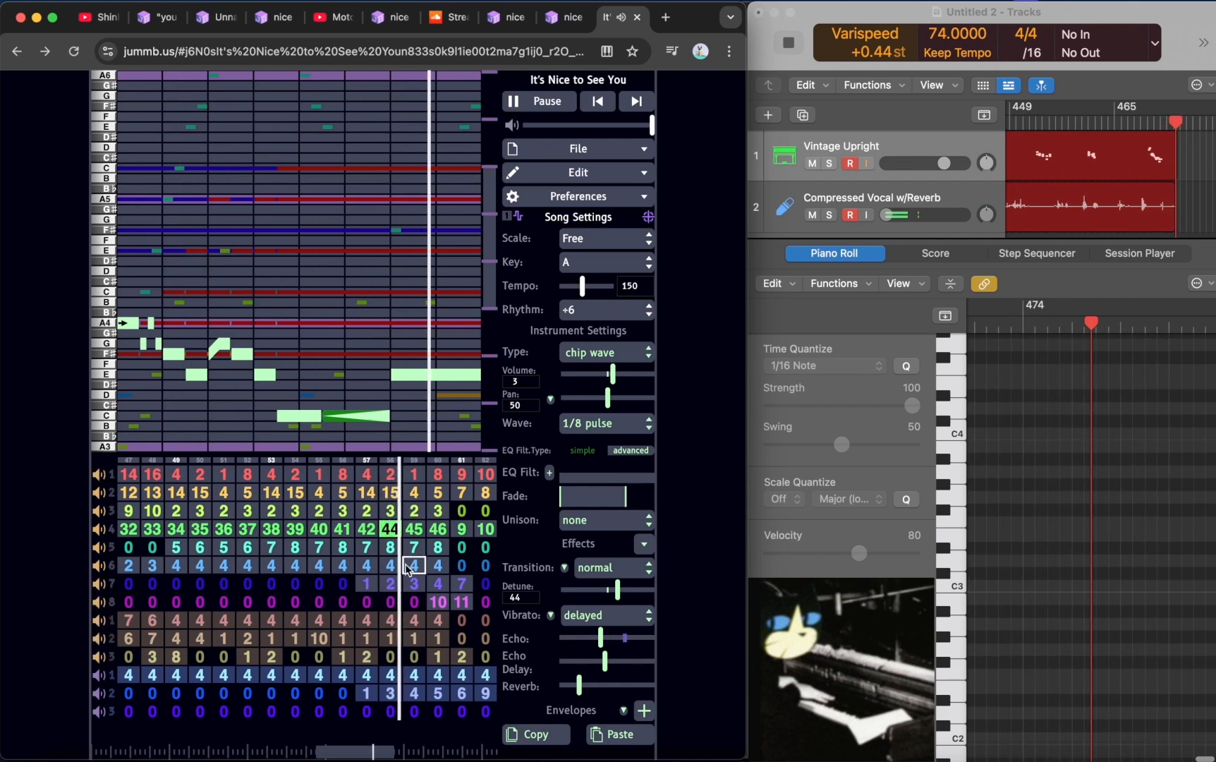
click(414, 530)
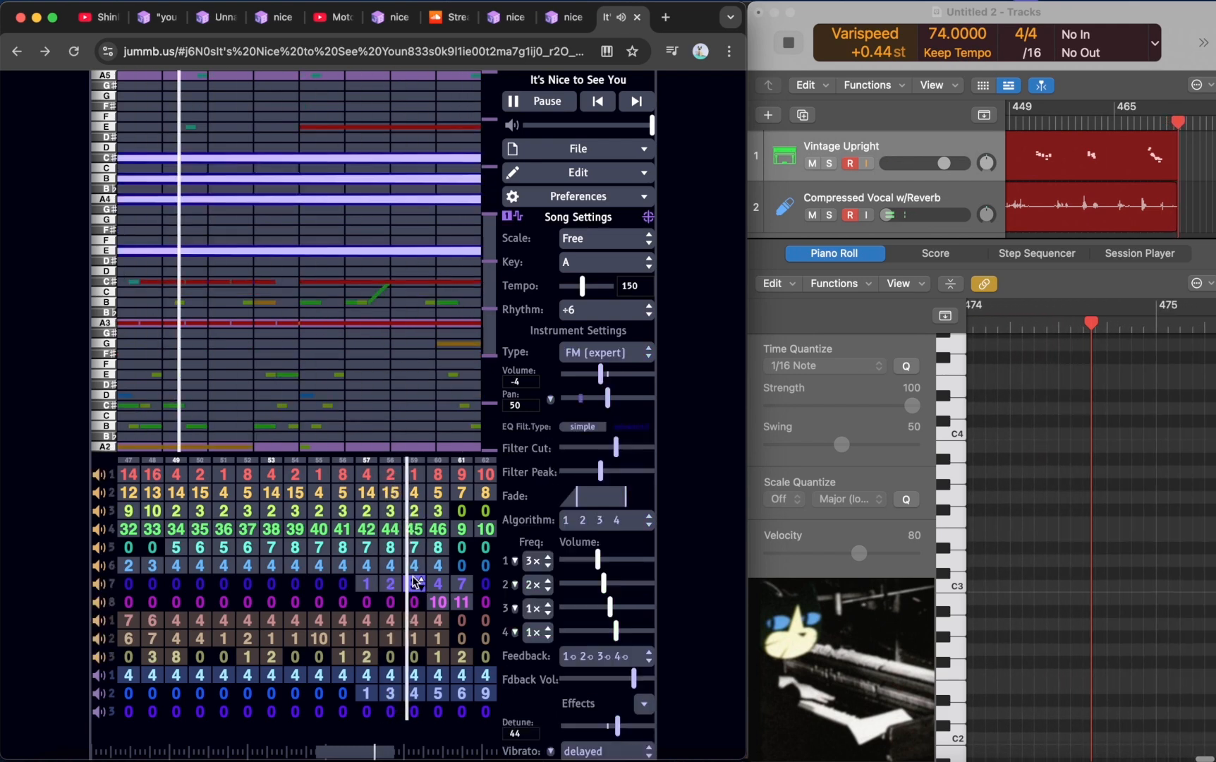
click(413, 530)
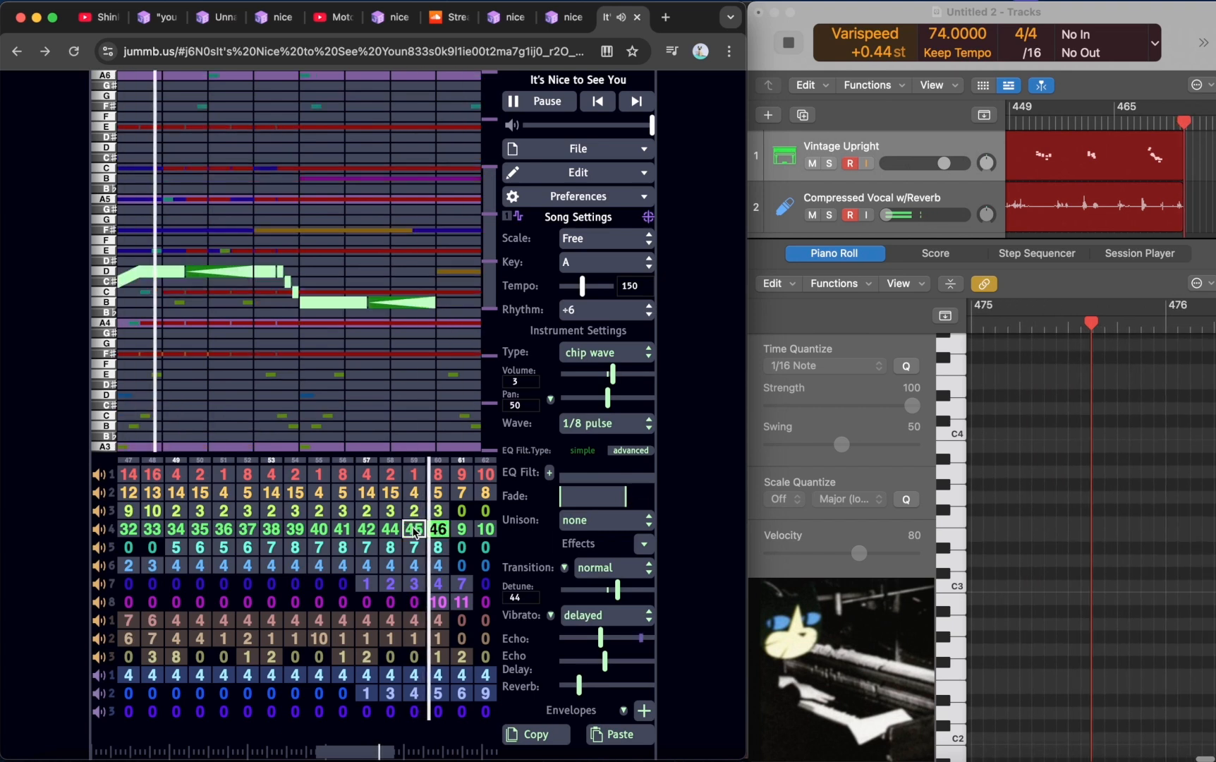
- View the eighth channel's patterns in bars 60 and 61, playing bar 60 soloed and bar 61 with all channels audible
click(441, 601)
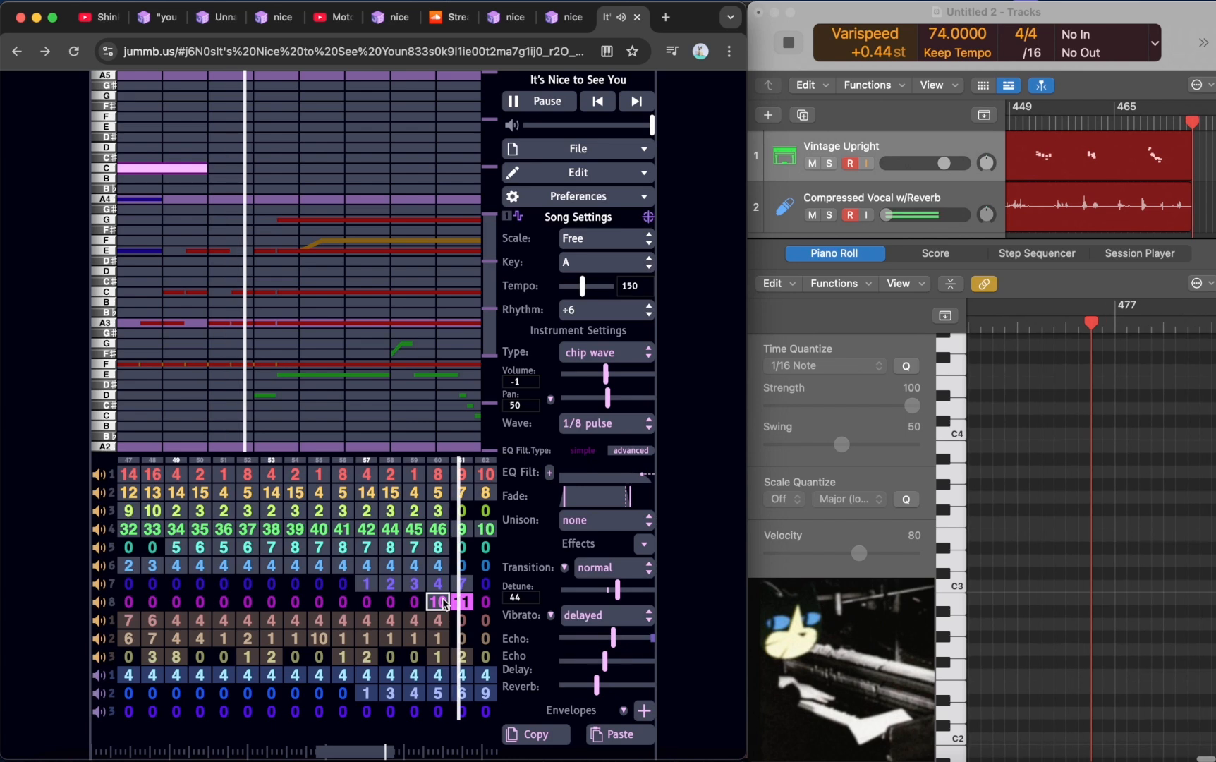
click(438, 601)
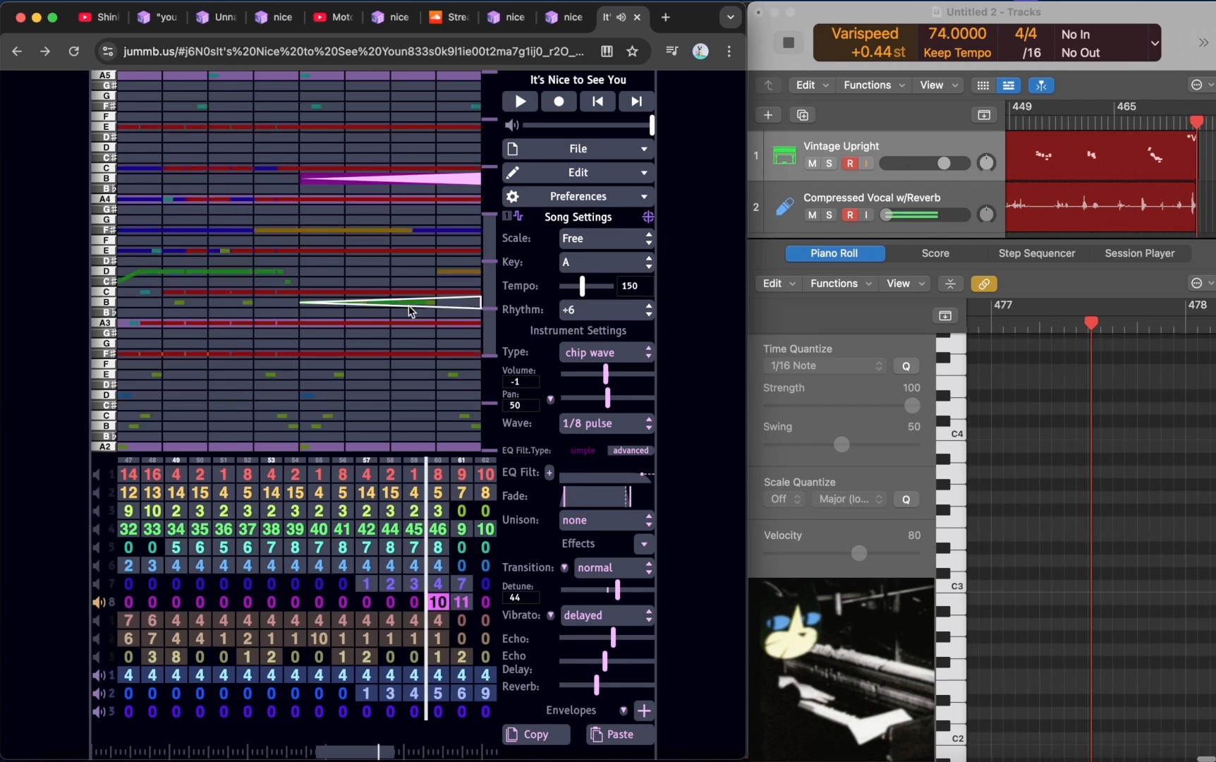
key(space)
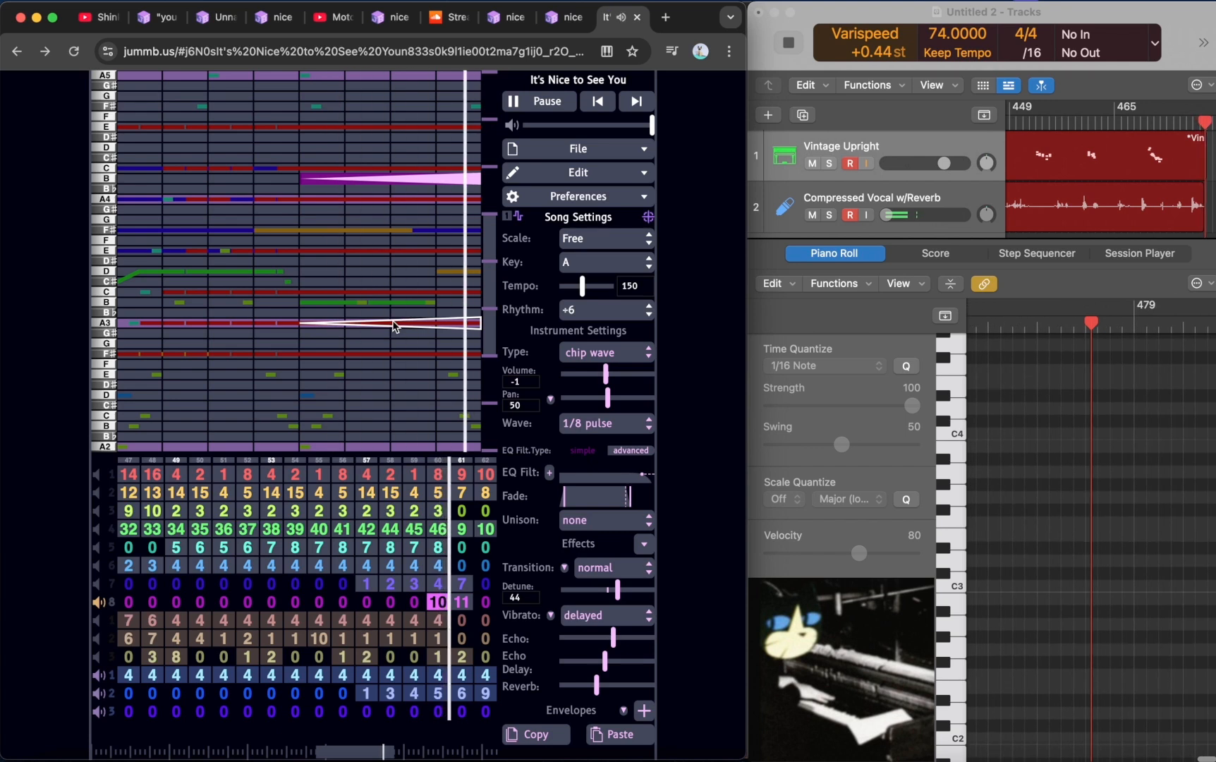
key(space)
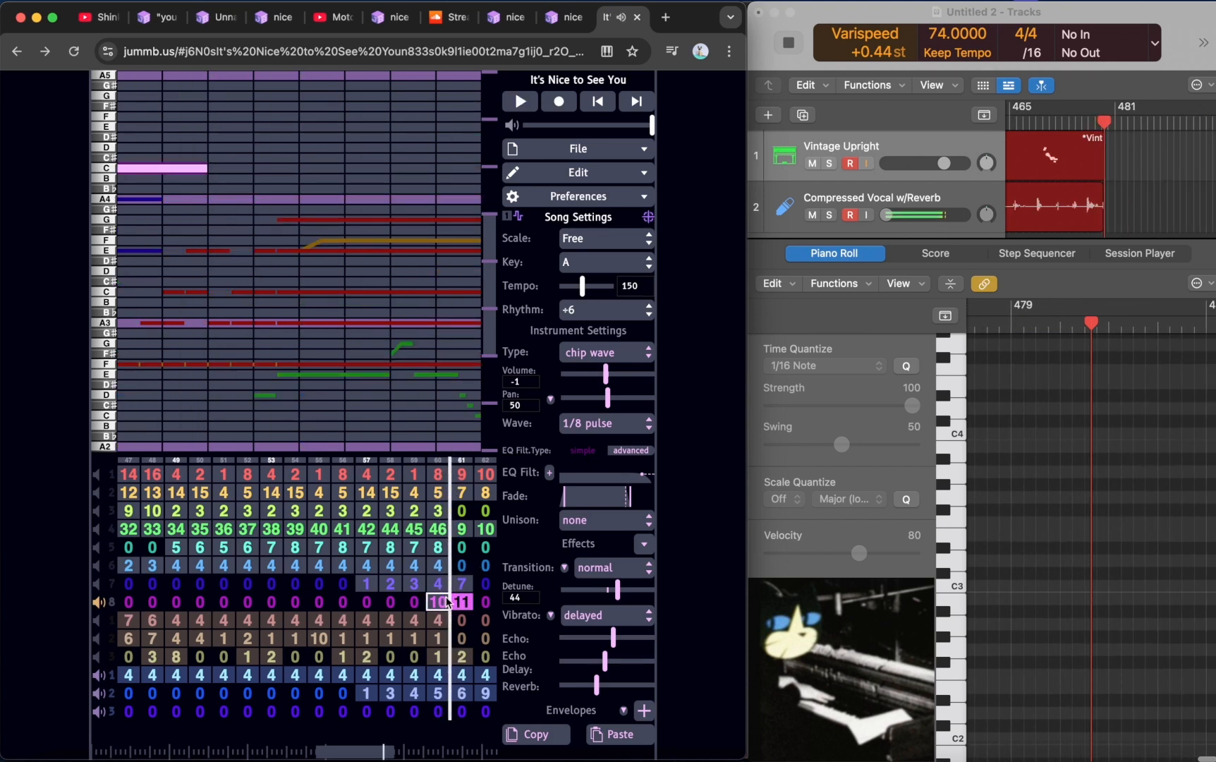
key(space)
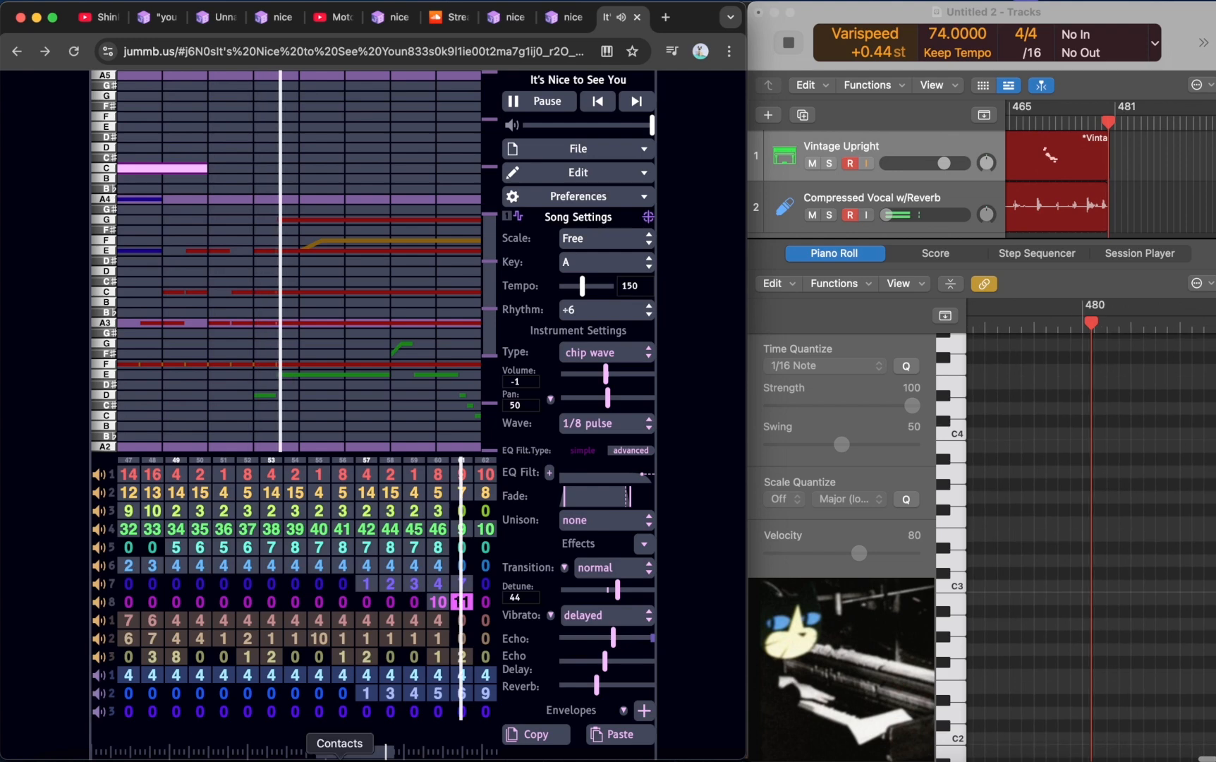
- View the fourth channel's melody in bar 61, then play the seventh channel's chord in that bar soloed
drag(343, 757, 374, 757)
click(316, 532)
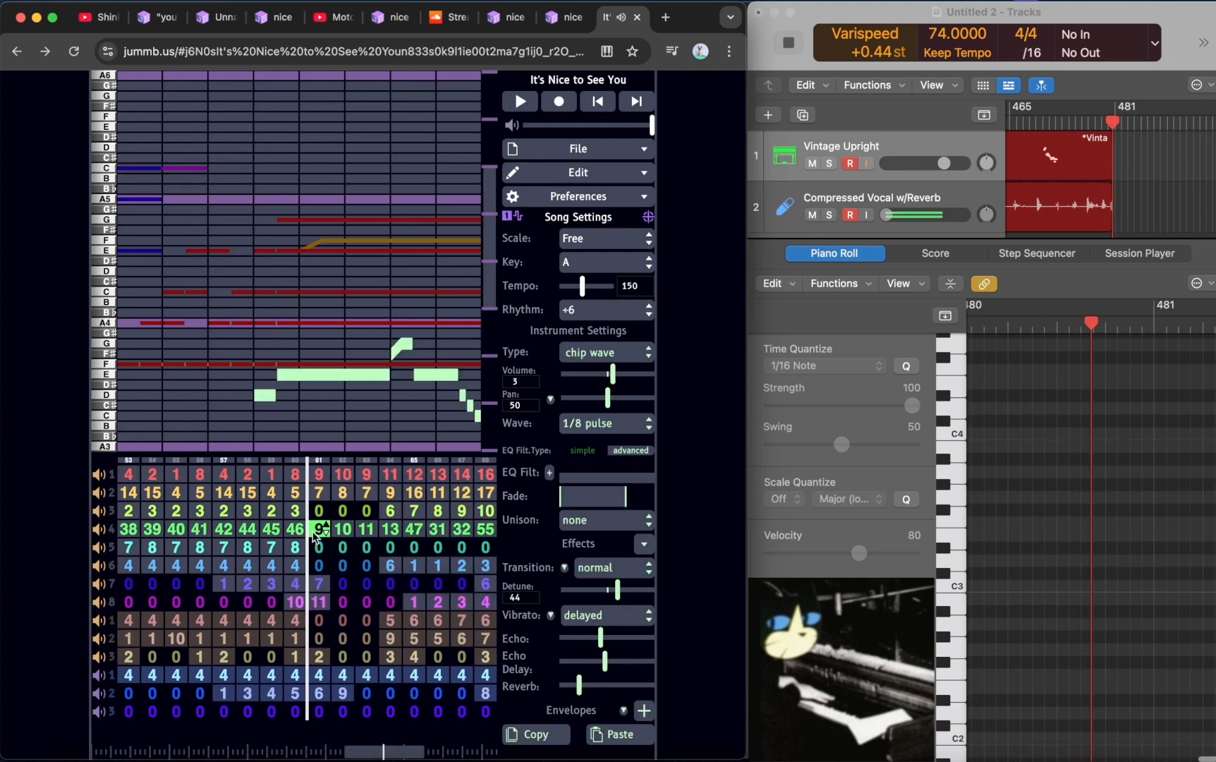
click(320, 585)
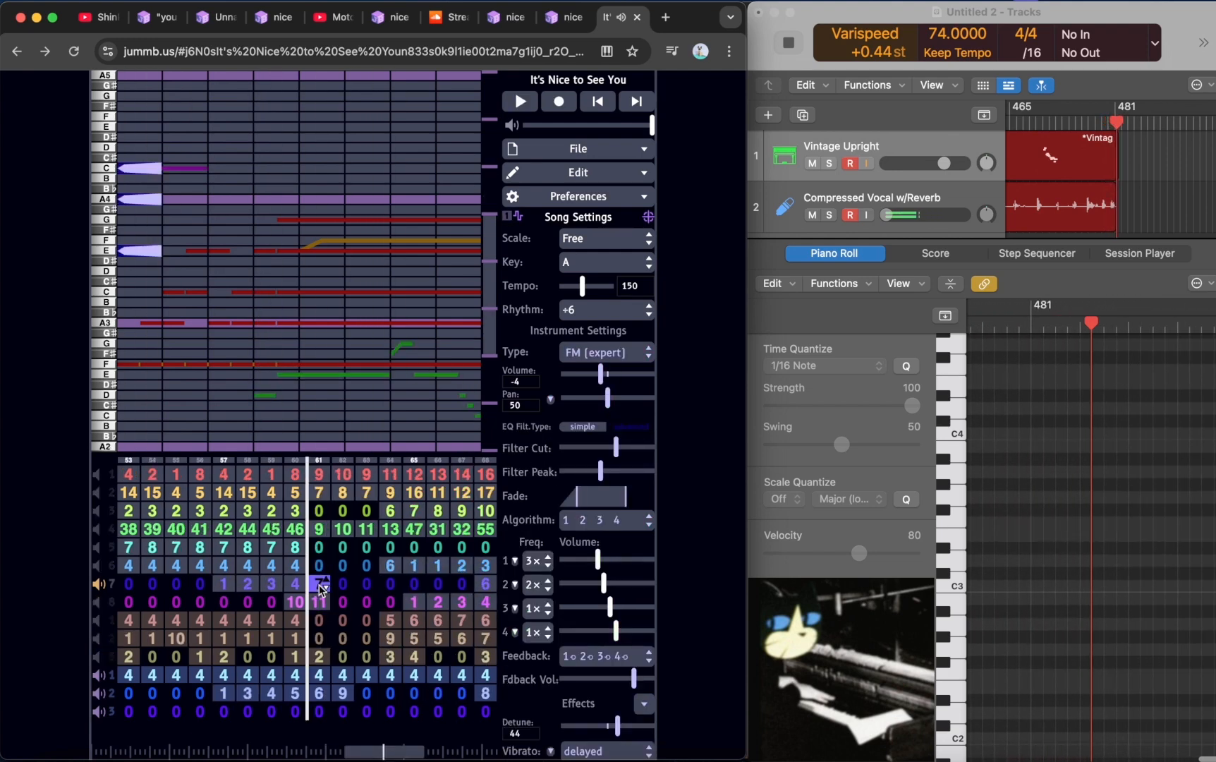
key(space)
- View the sixth channel at bar 40 and play from there with all channels audible
drag(396, 753, 283, 752)
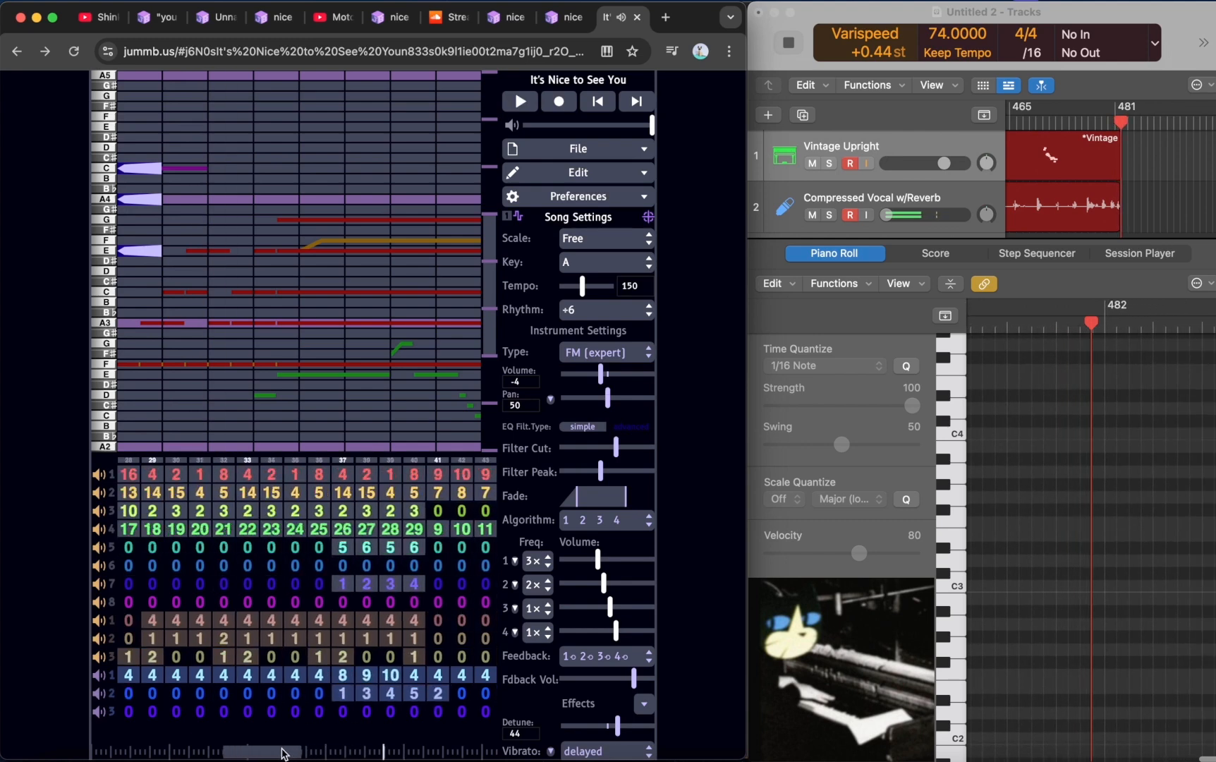
click(321, 564)
key(space)
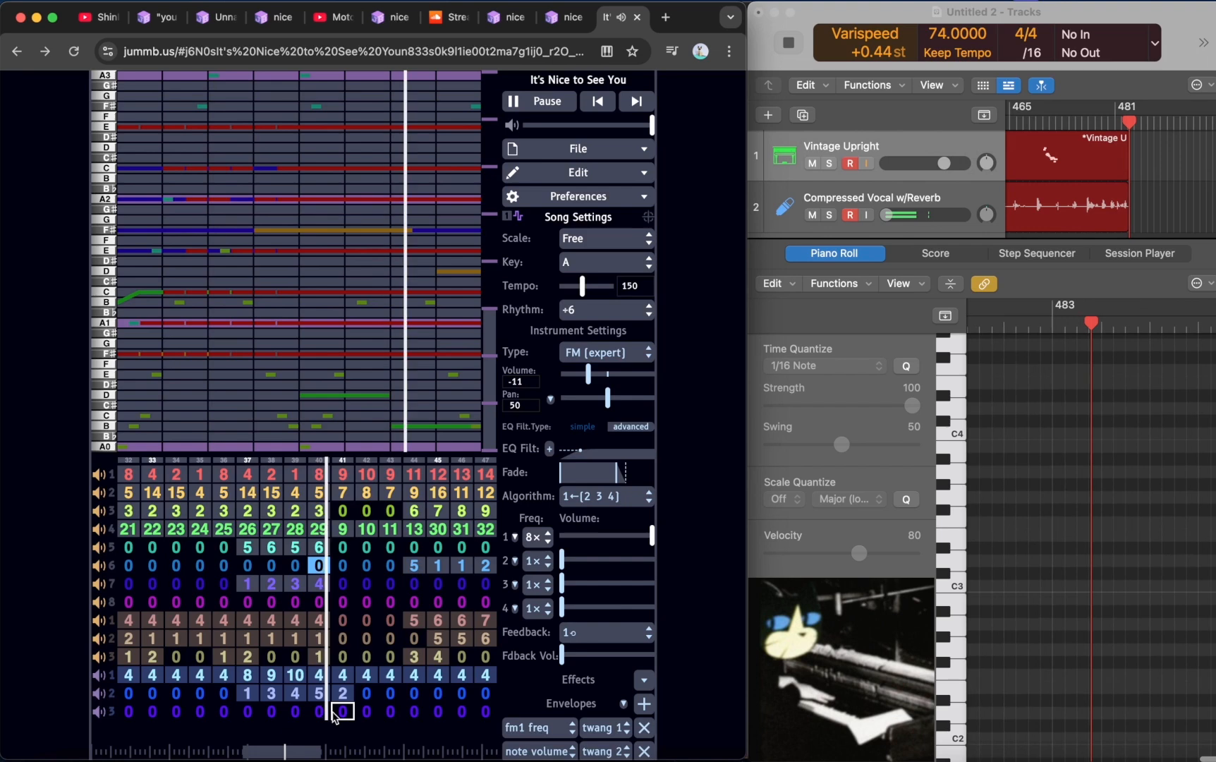
- Play with all channels audible, following the fourth channel from bar 61, the second percussion channel in bar 64 and the eighth channel from bar 65
drag(302, 752, 405, 733)
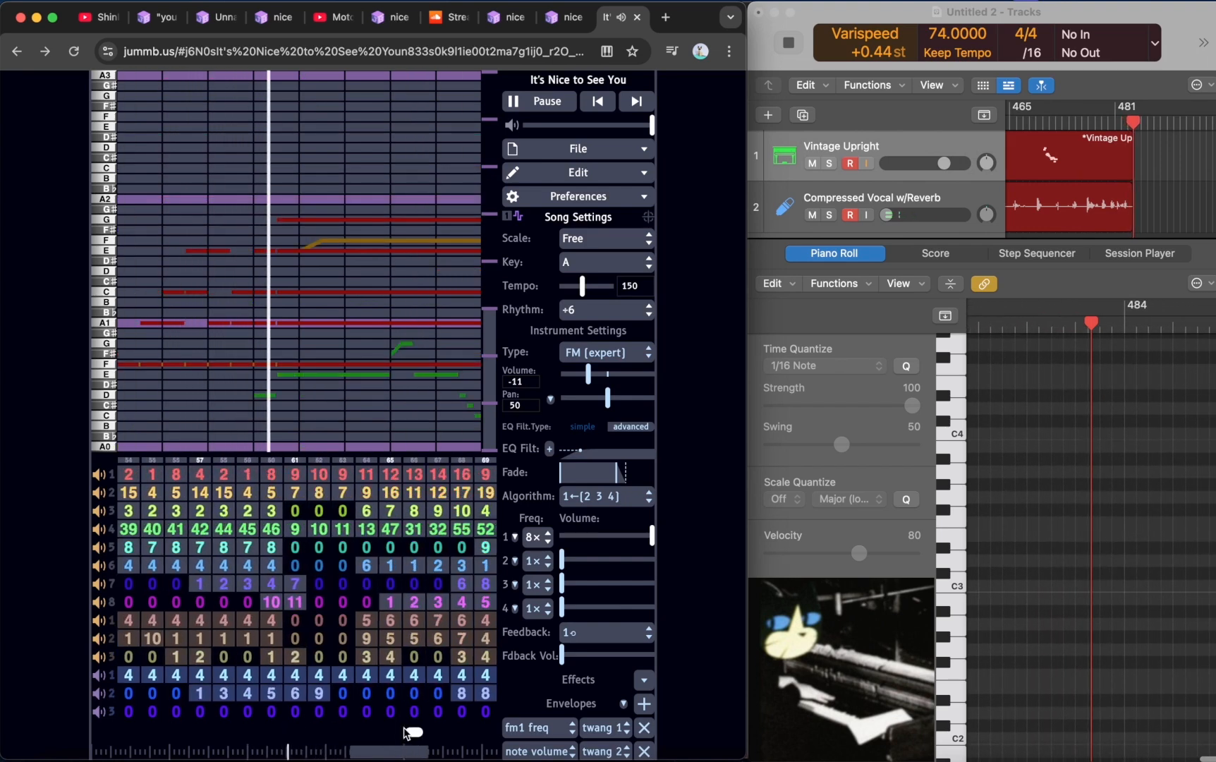
click(296, 529)
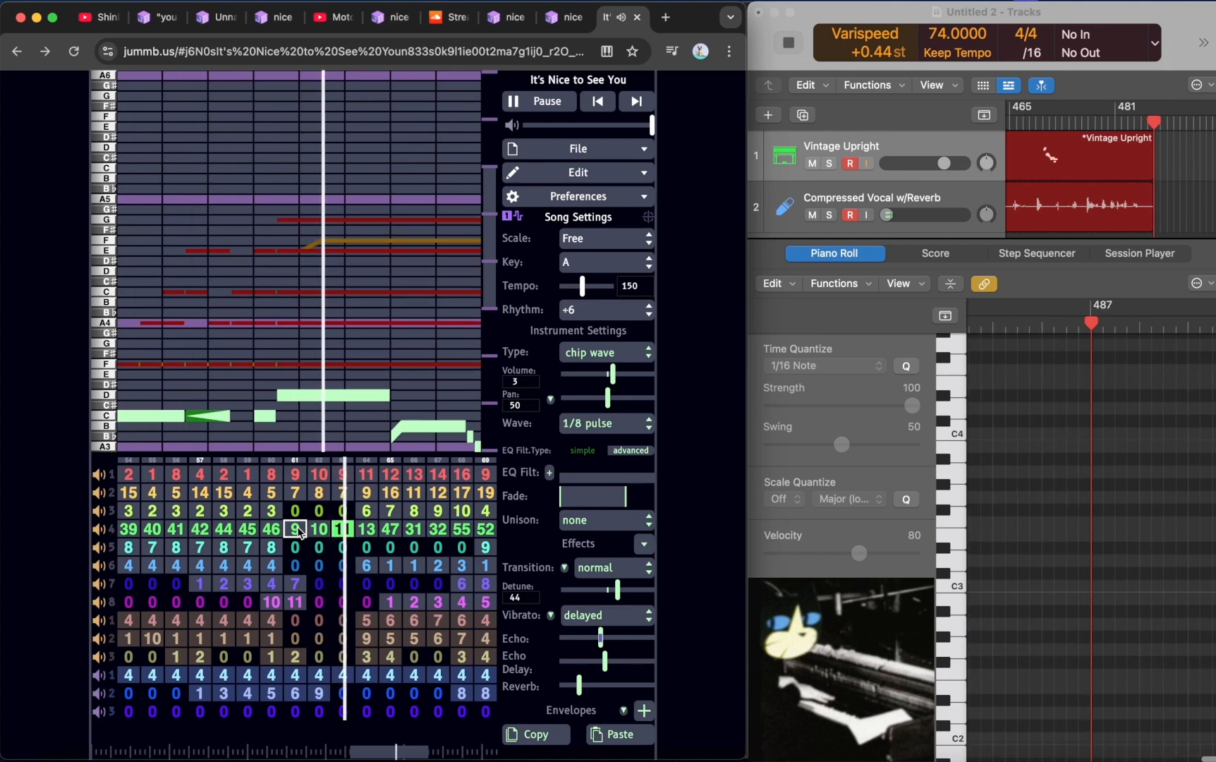
click(371, 638)
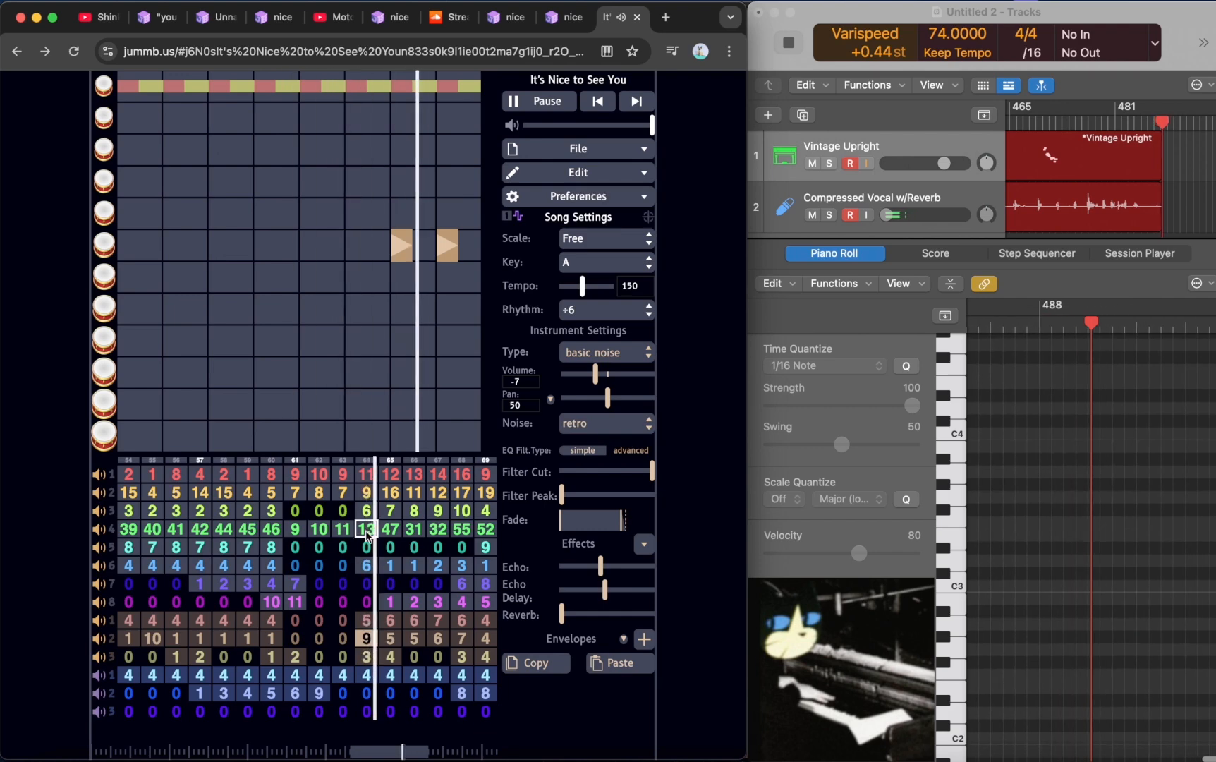
click(394, 600)
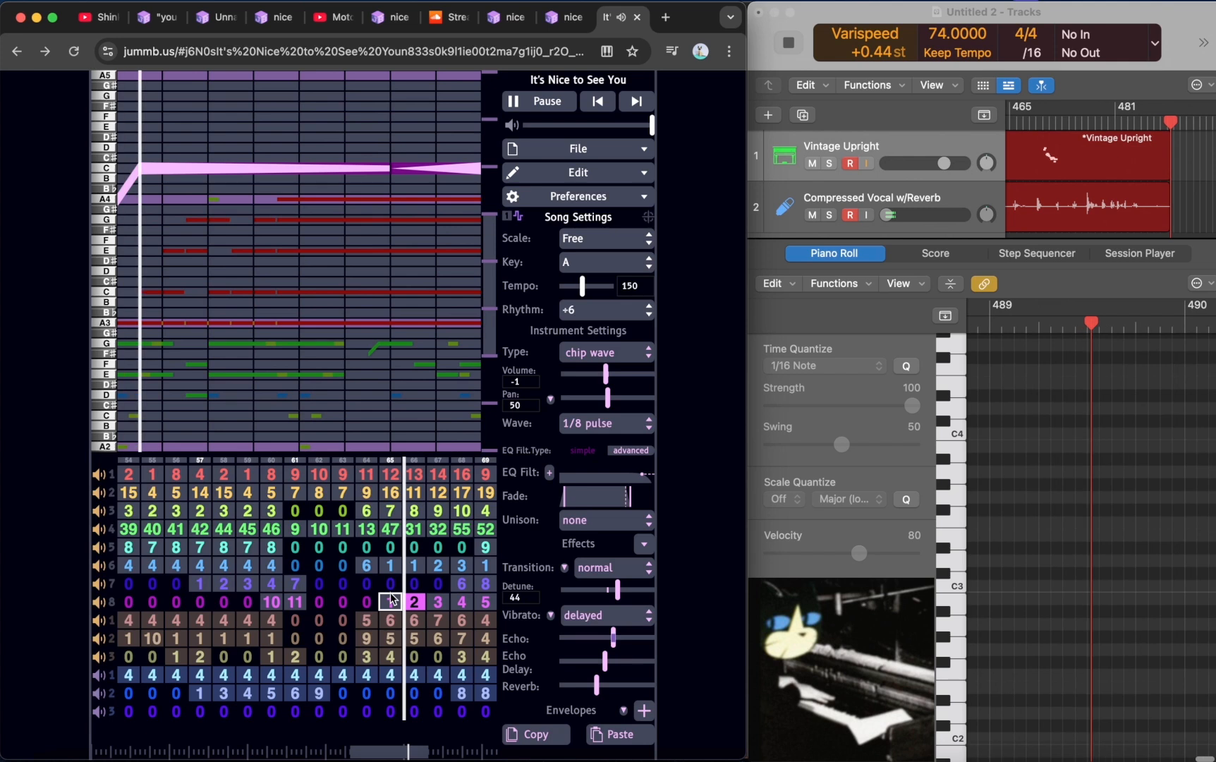
- Play the fourth and eighth channels soloed together, then add the first channel's chords from bar 65 through bar 68
key(space)
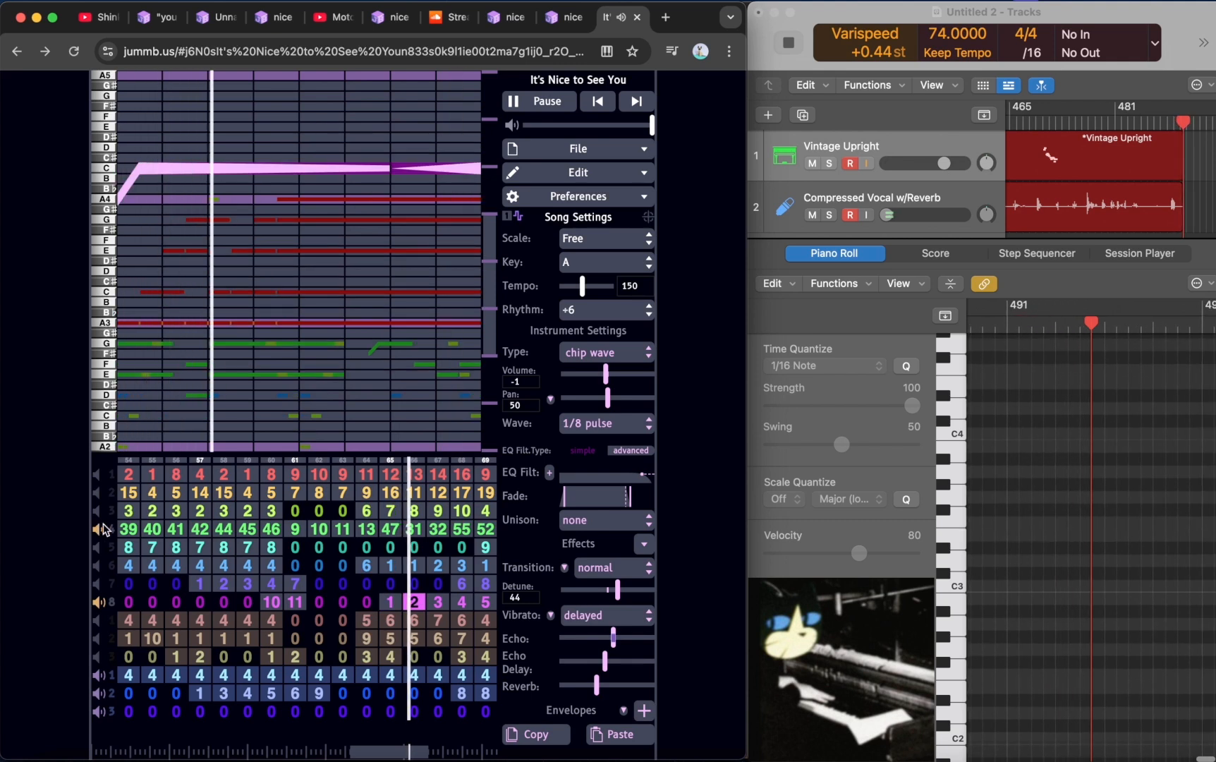
key(space)
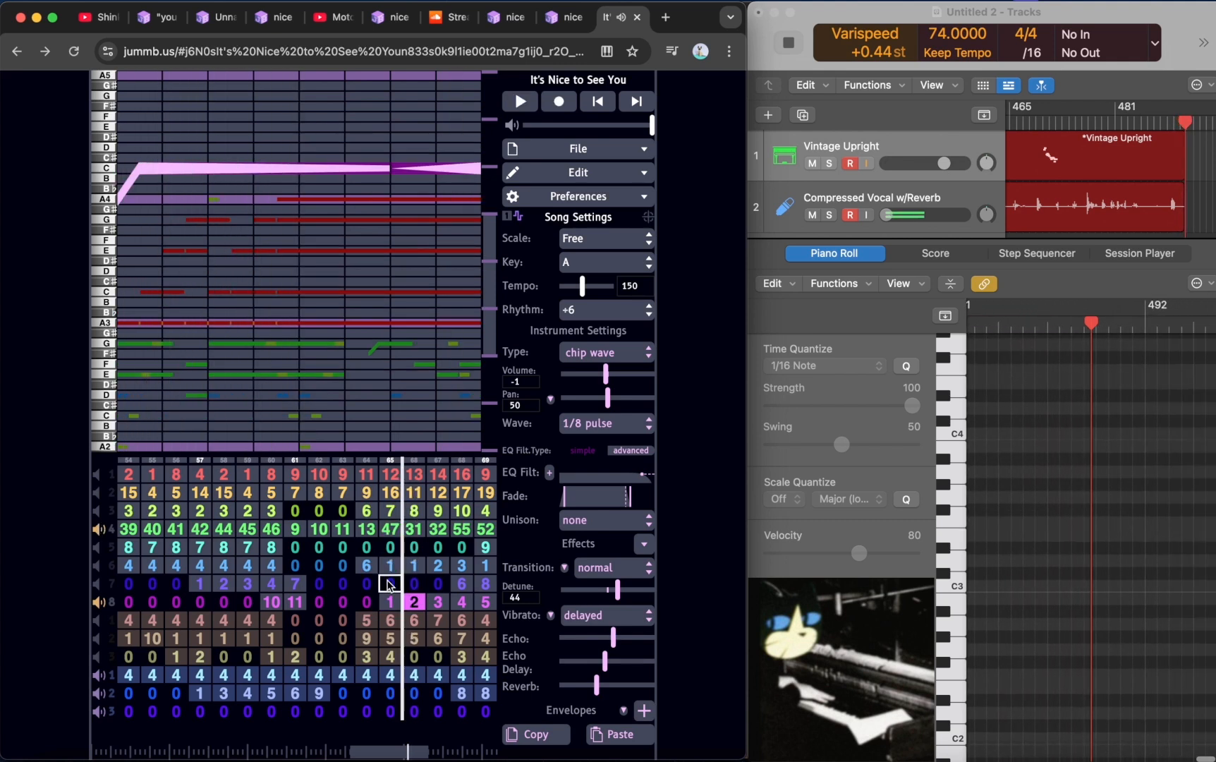
click(397, 478)
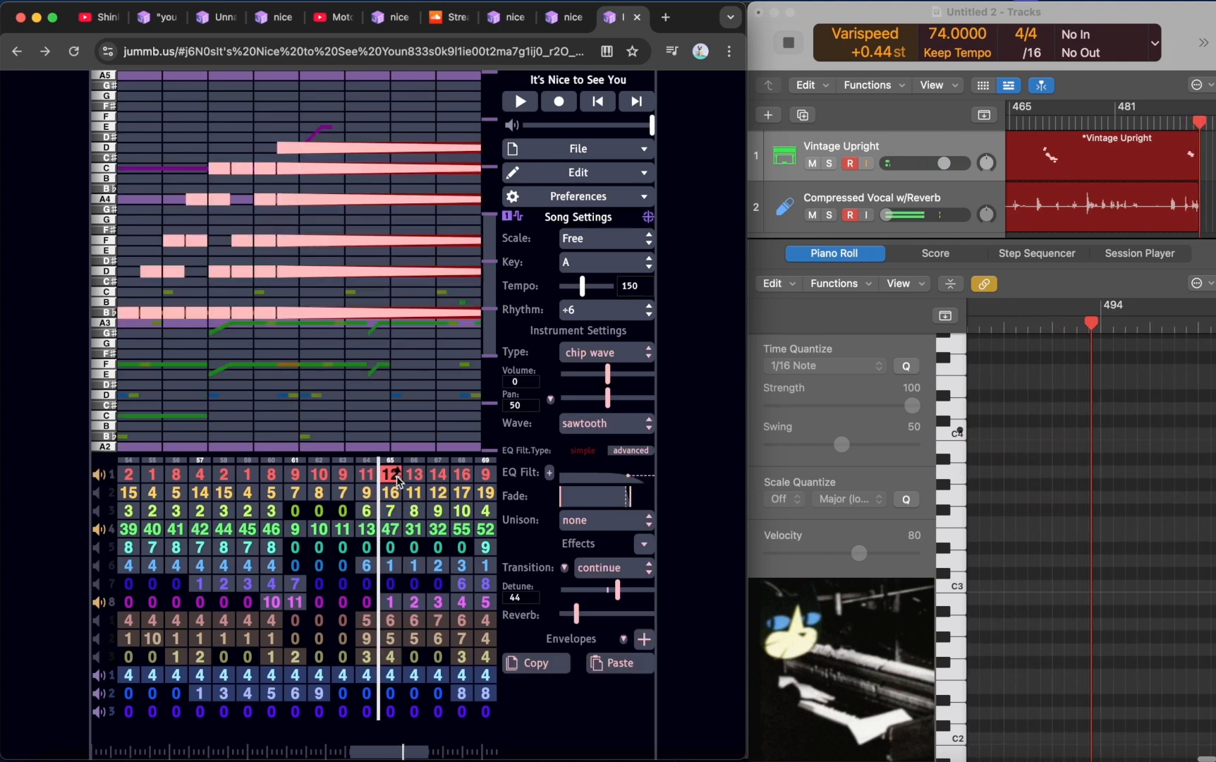
key(space)
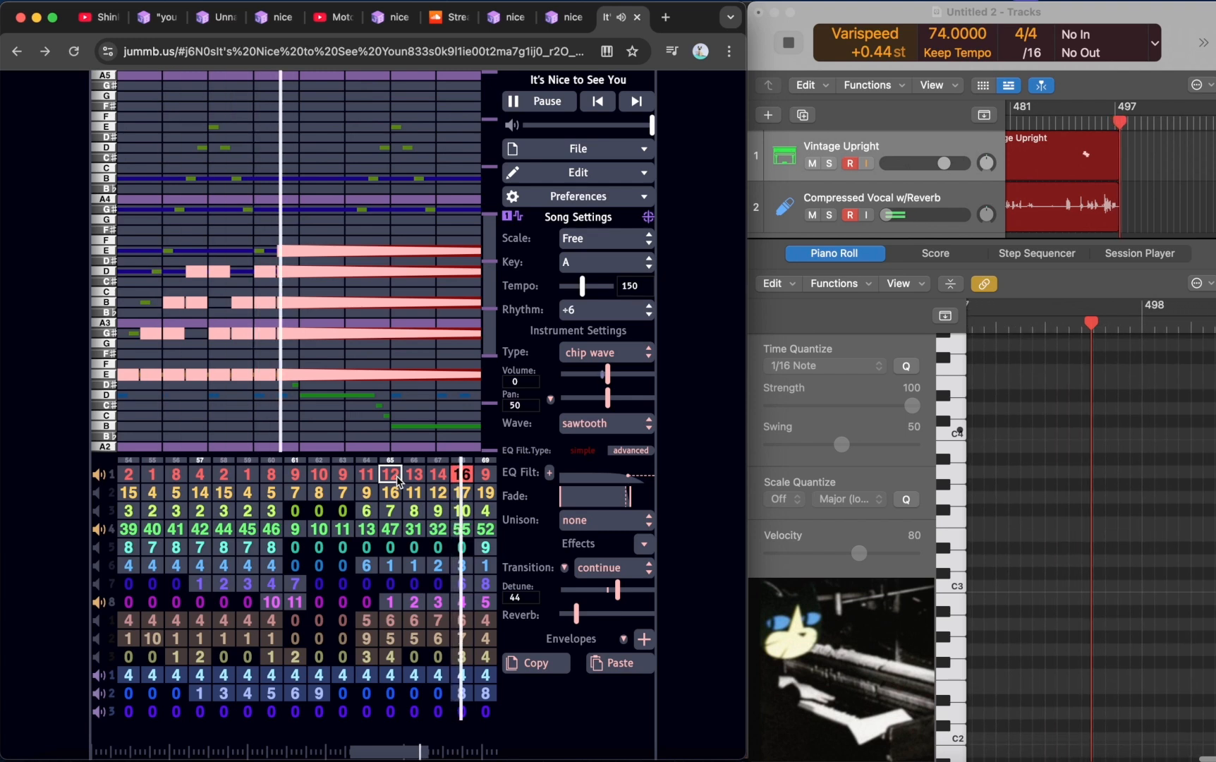
- View the fourth channel's melody in bar 68 and play that bar with all channels audible
click(464, 518)
key(space)
click(465, 529)
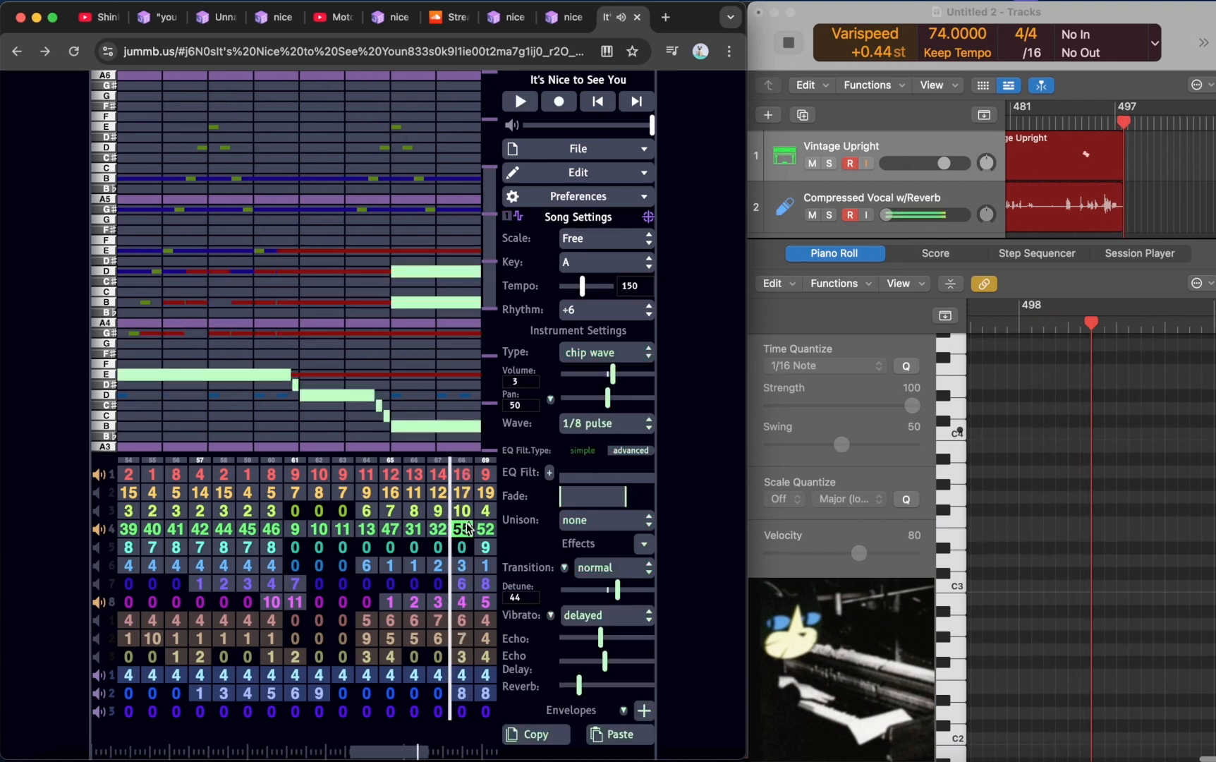
key(space)
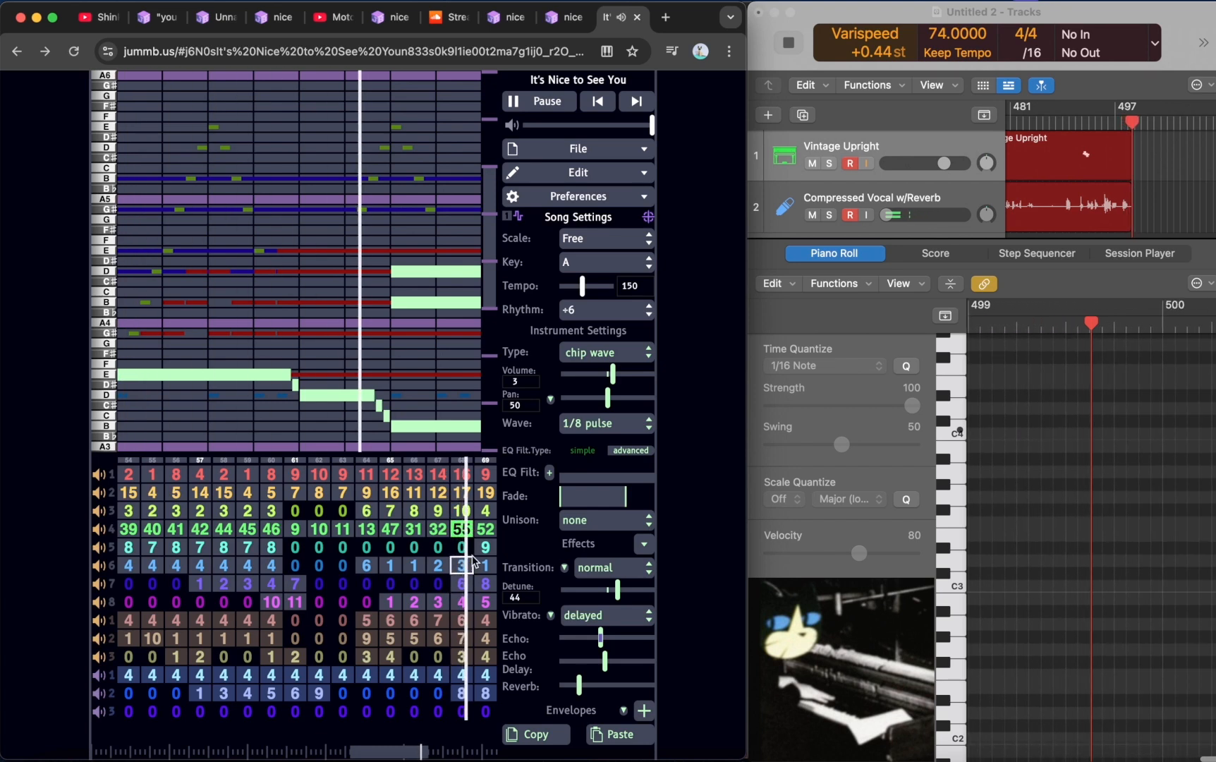
- View the eighth channel's patterns in bars 66 and 67, playing bar 67 soloed
key(space)
click(414, 602)
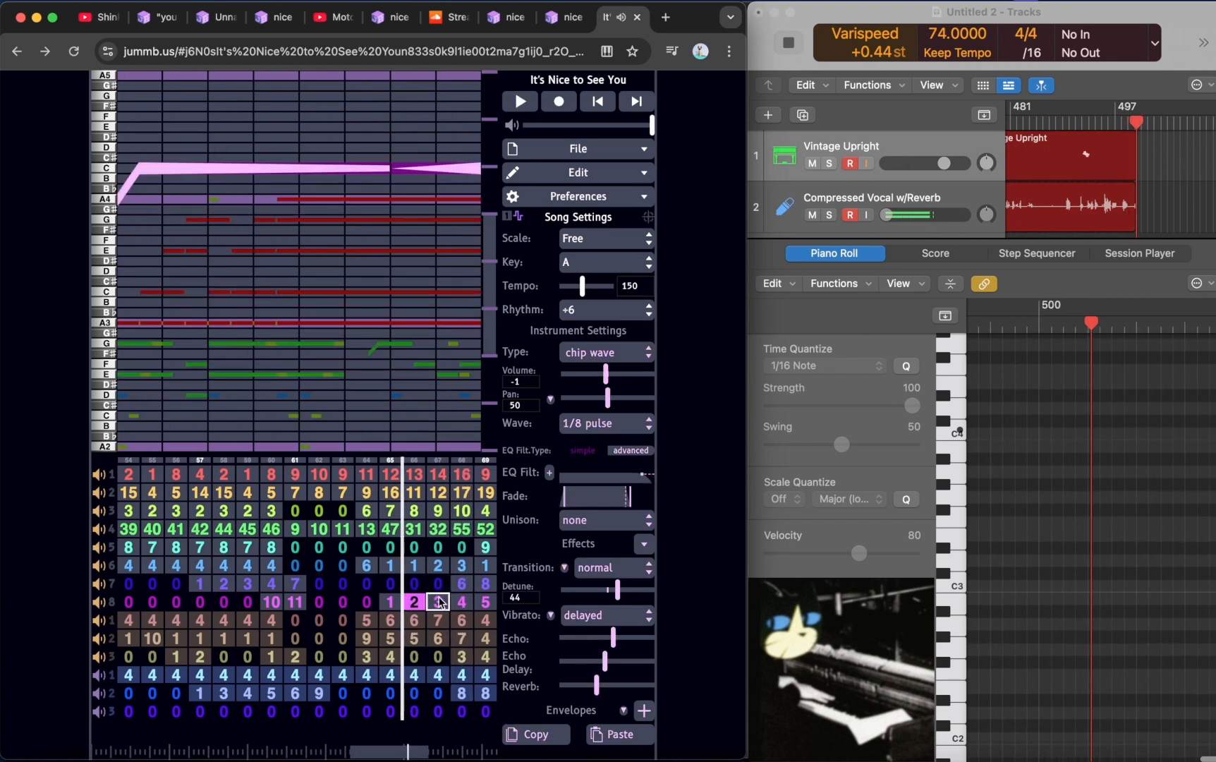
click(437, 601)
key(space)
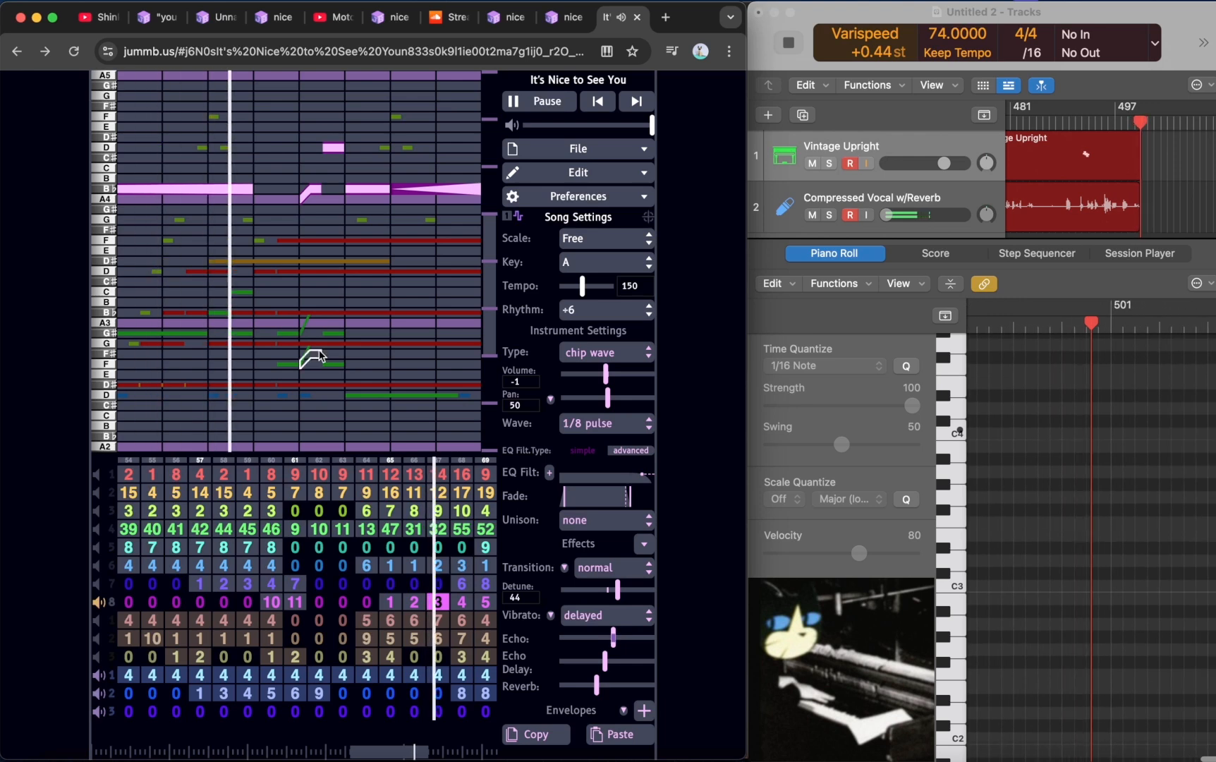
- Play the fourth channel's melody in bar 67 soloed
key(space)
click(437, 529)
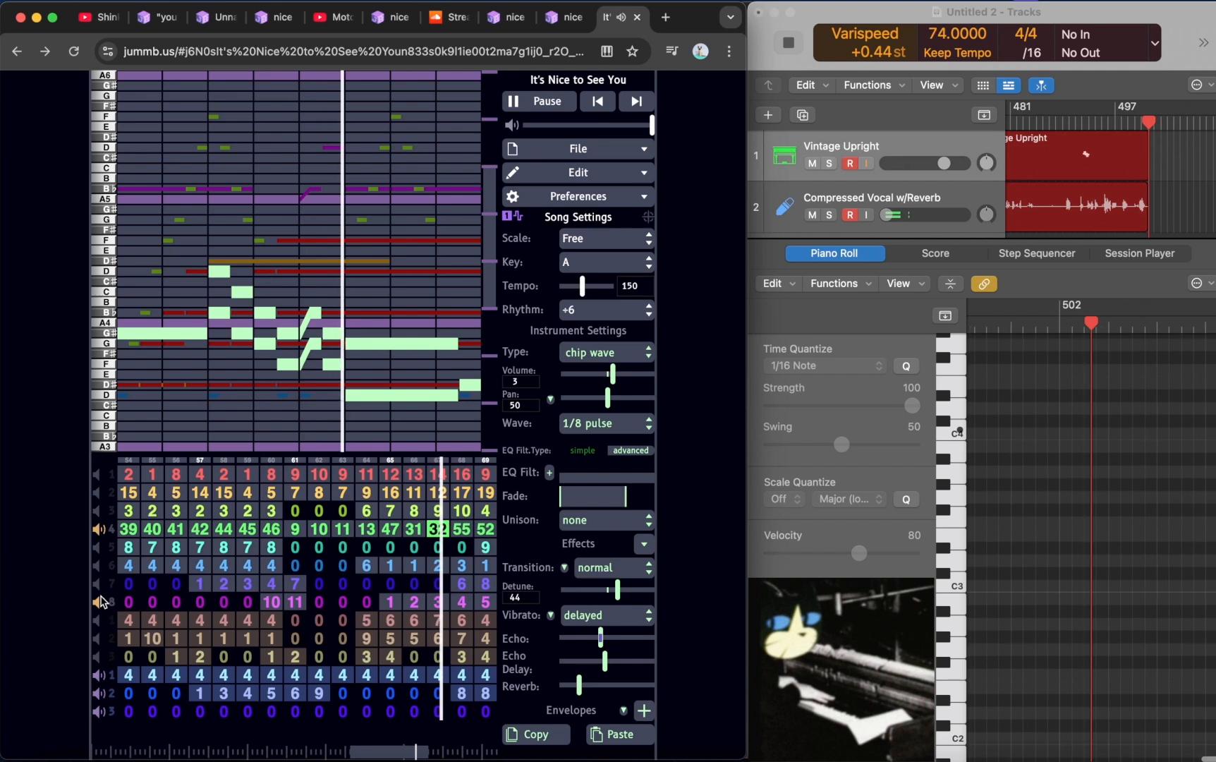
key(space)
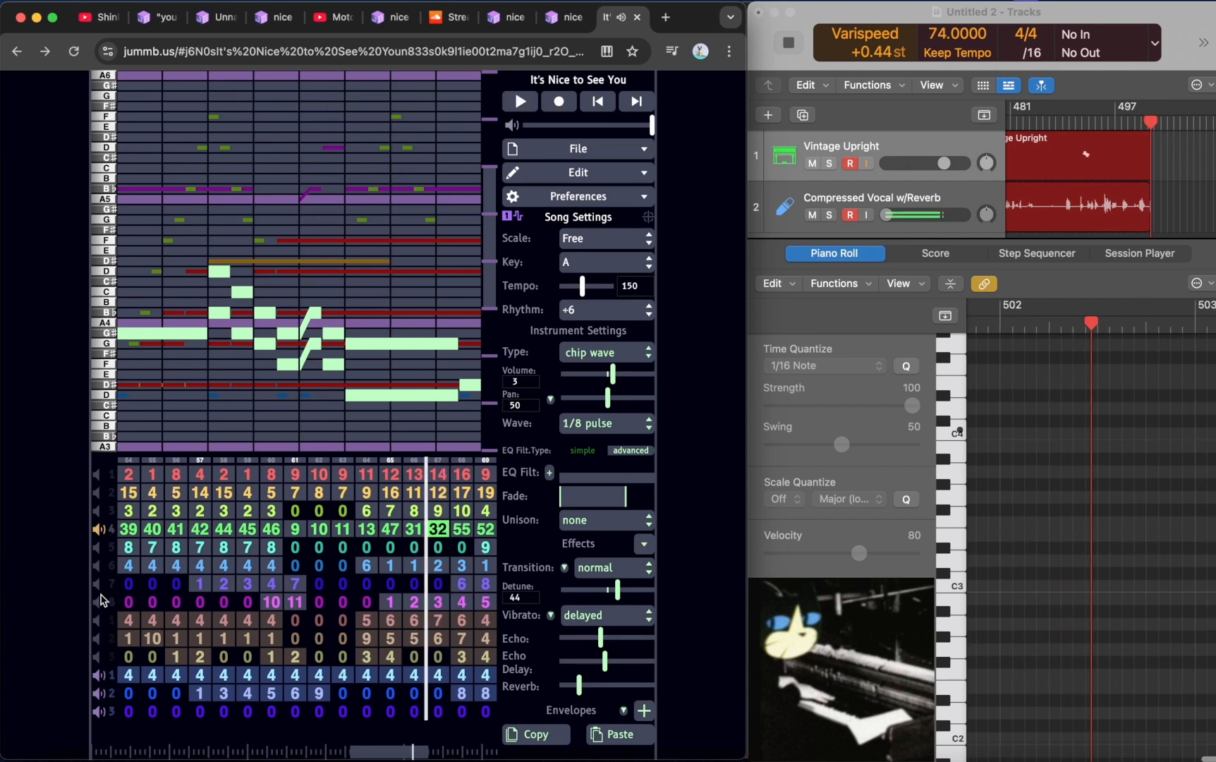
- Play from bar 68 with all channels audible, examining the fourth channel's harmonized melody in bar 69
click(441, 602)
click(463, 528)
key(space)
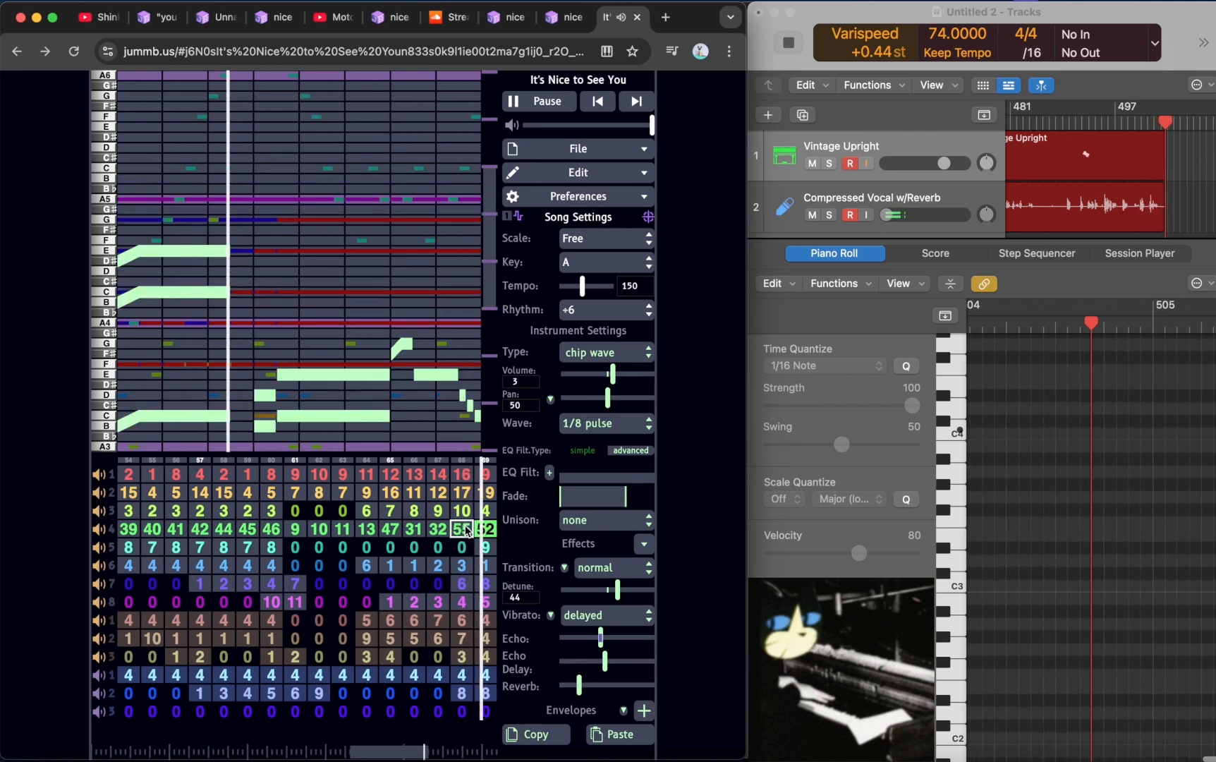
key(space)
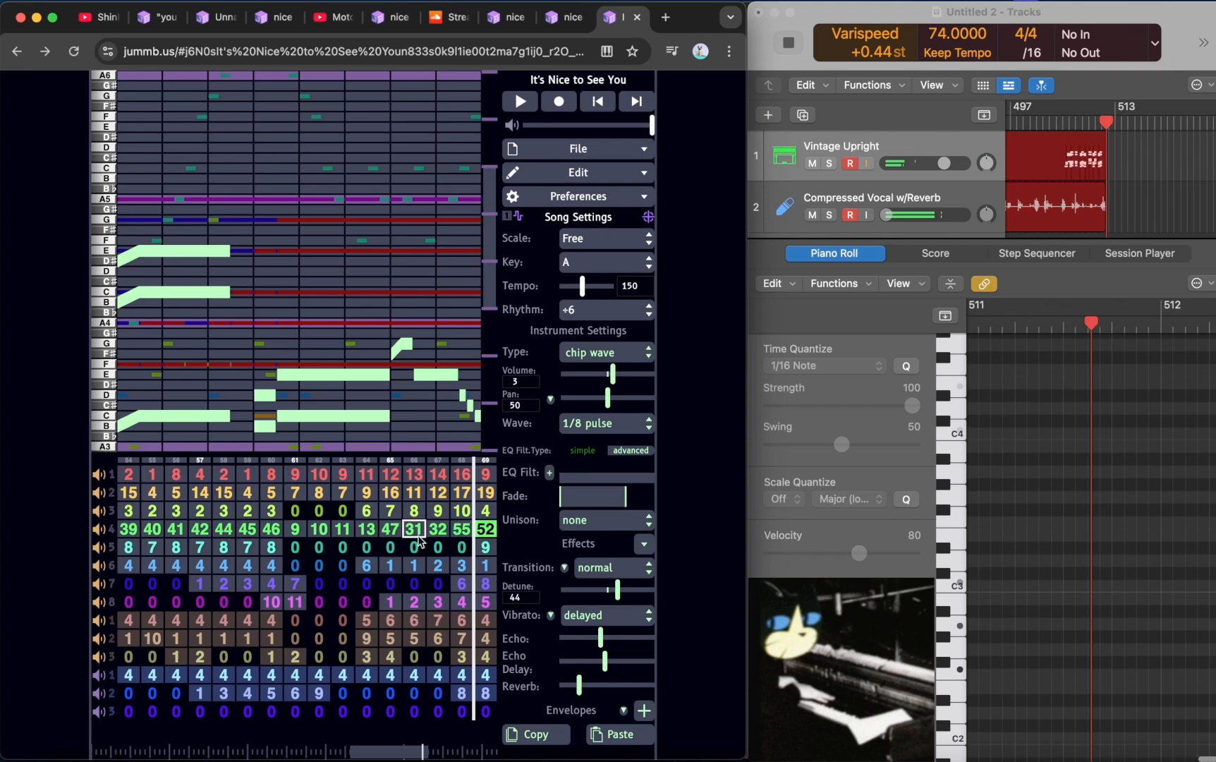
- Replay from the fourth channel's pattern in bar 68, following its melody through bar 73 with all channels audible
click(459, 533)
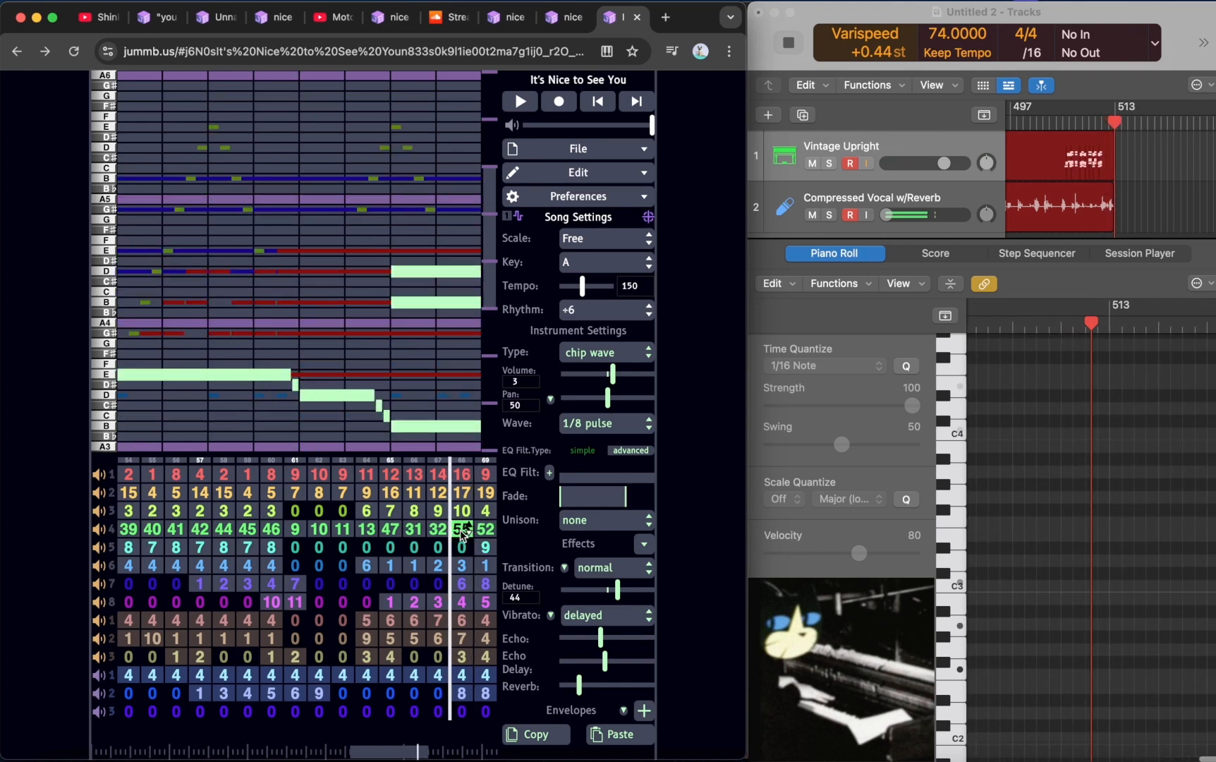
key(space)
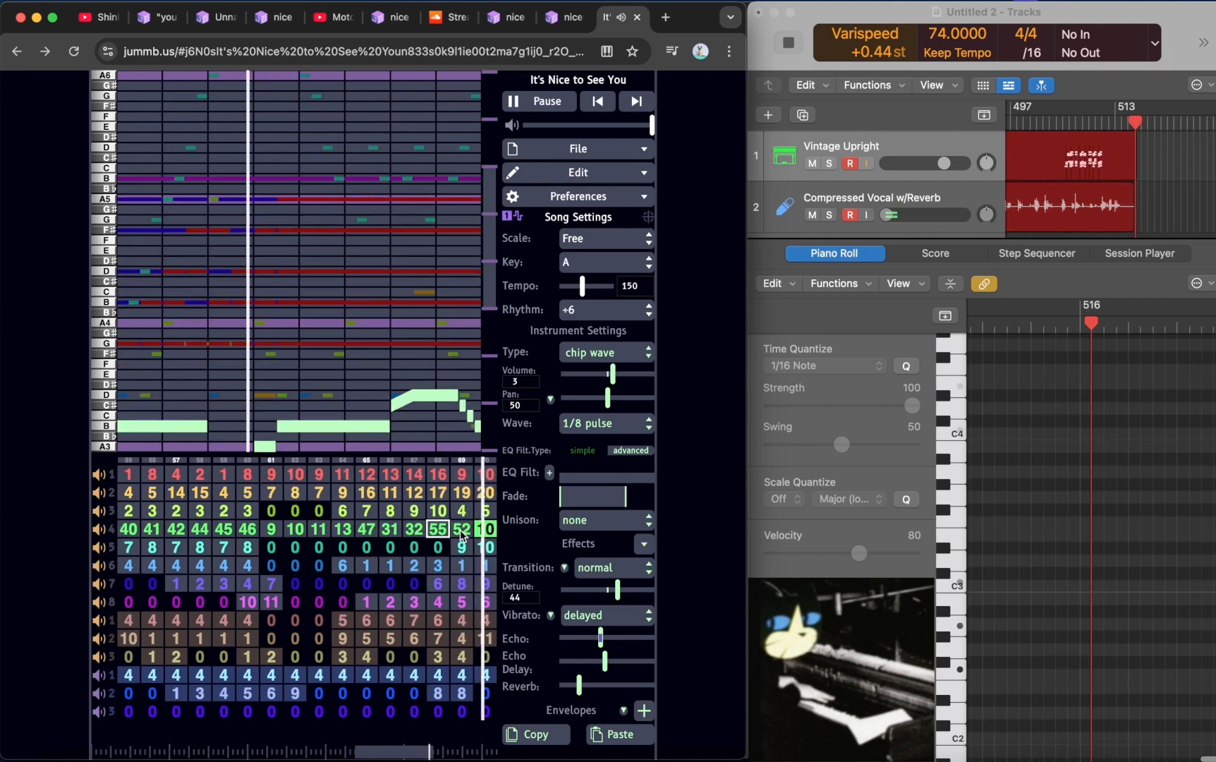
drag(407, 753, 434, 753)
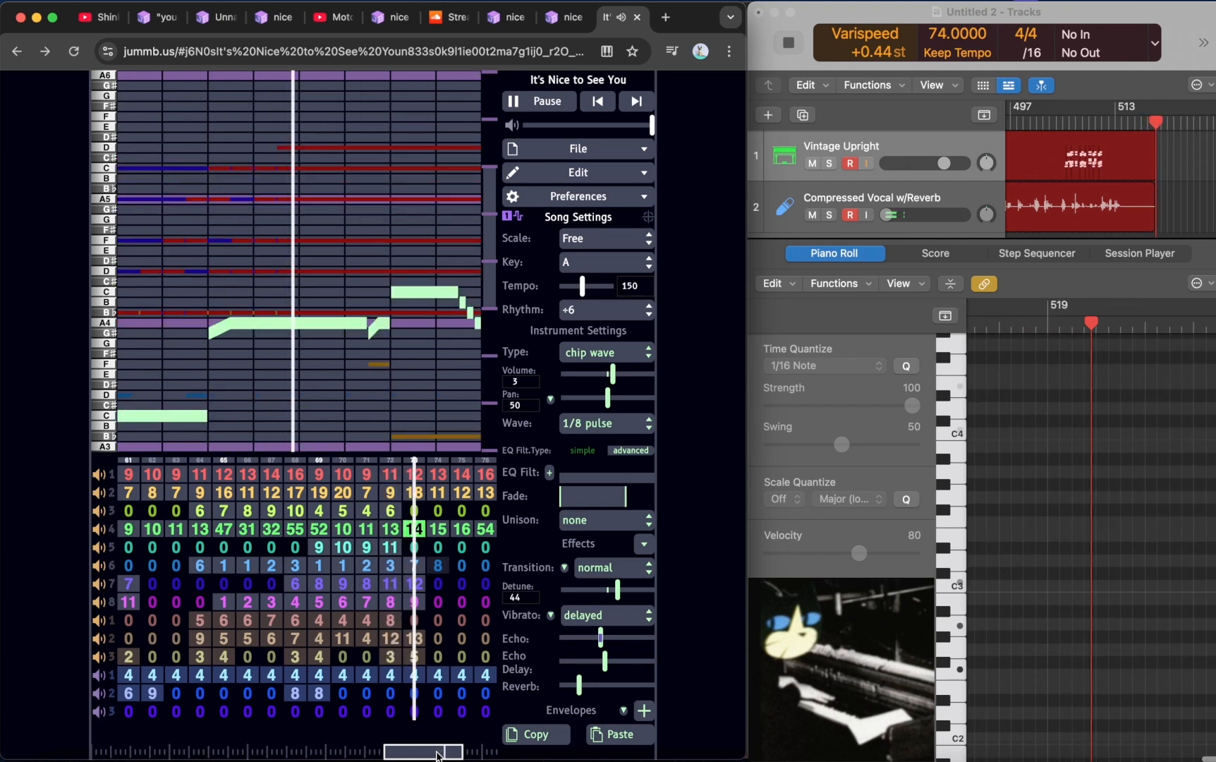
- View the bar 69 patterns of the seventh channel, the sixth channel and the second percussion channel
key(space)
click(326, 587)
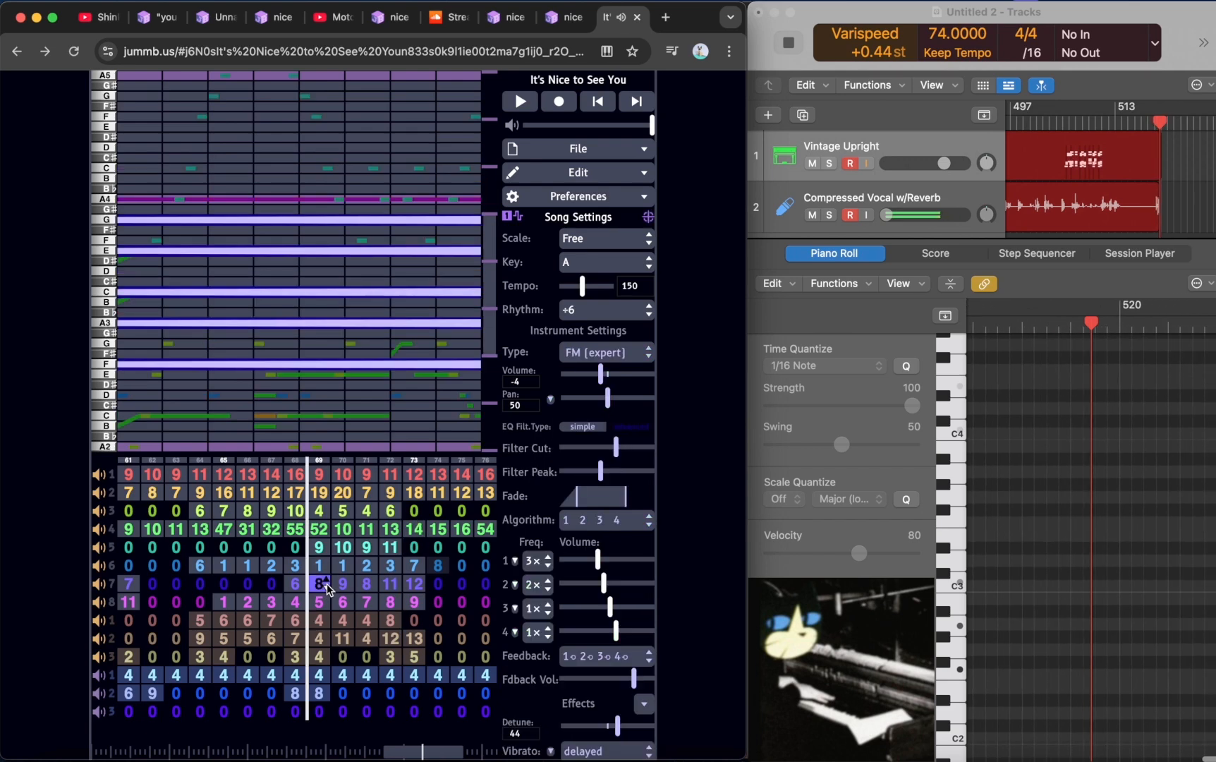
click(323, 565)
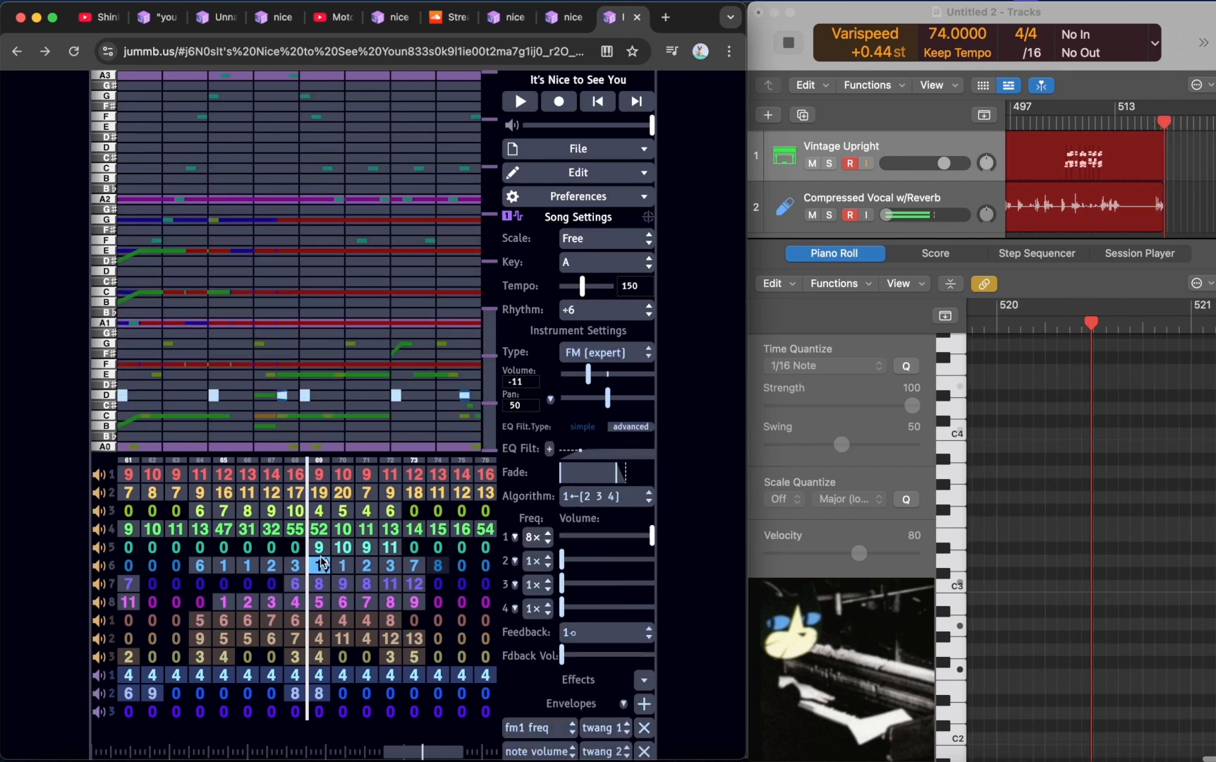
click(326, 634)
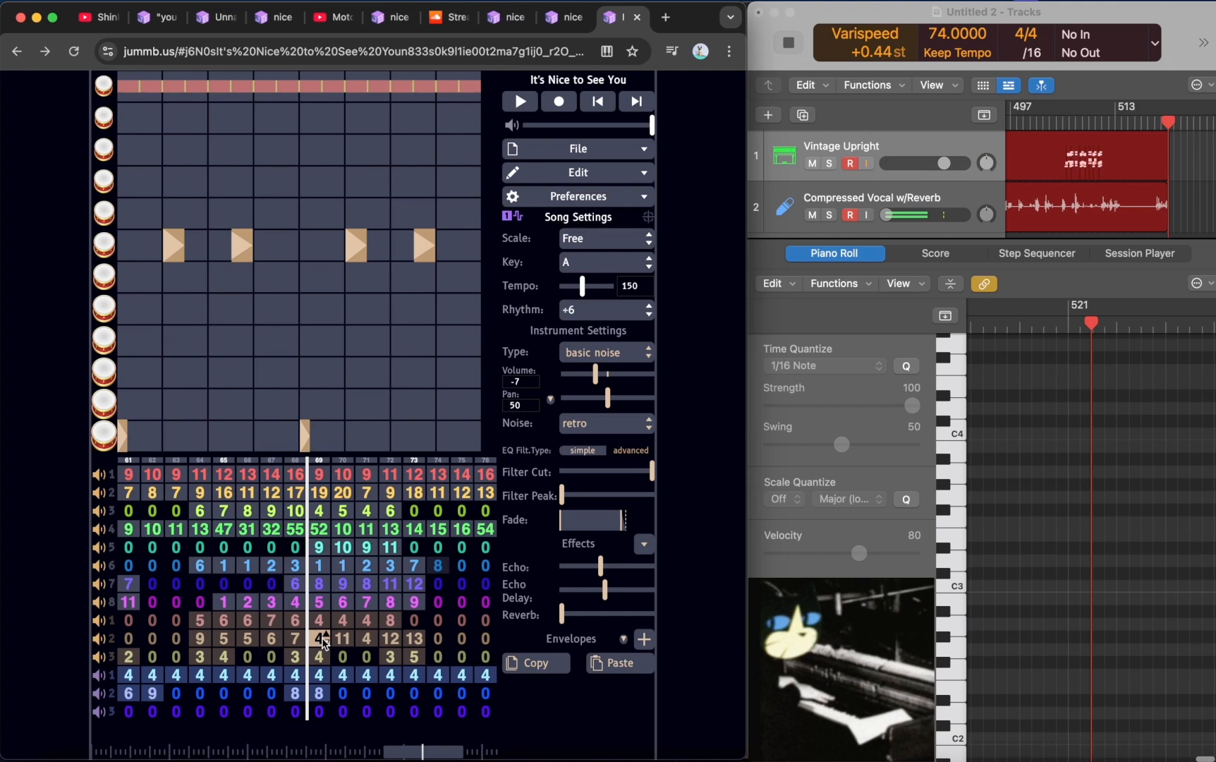
- Play the second percussion channel's pattern in bar 70 soloed
click(340, 636)
key(shift+m)
key(space)
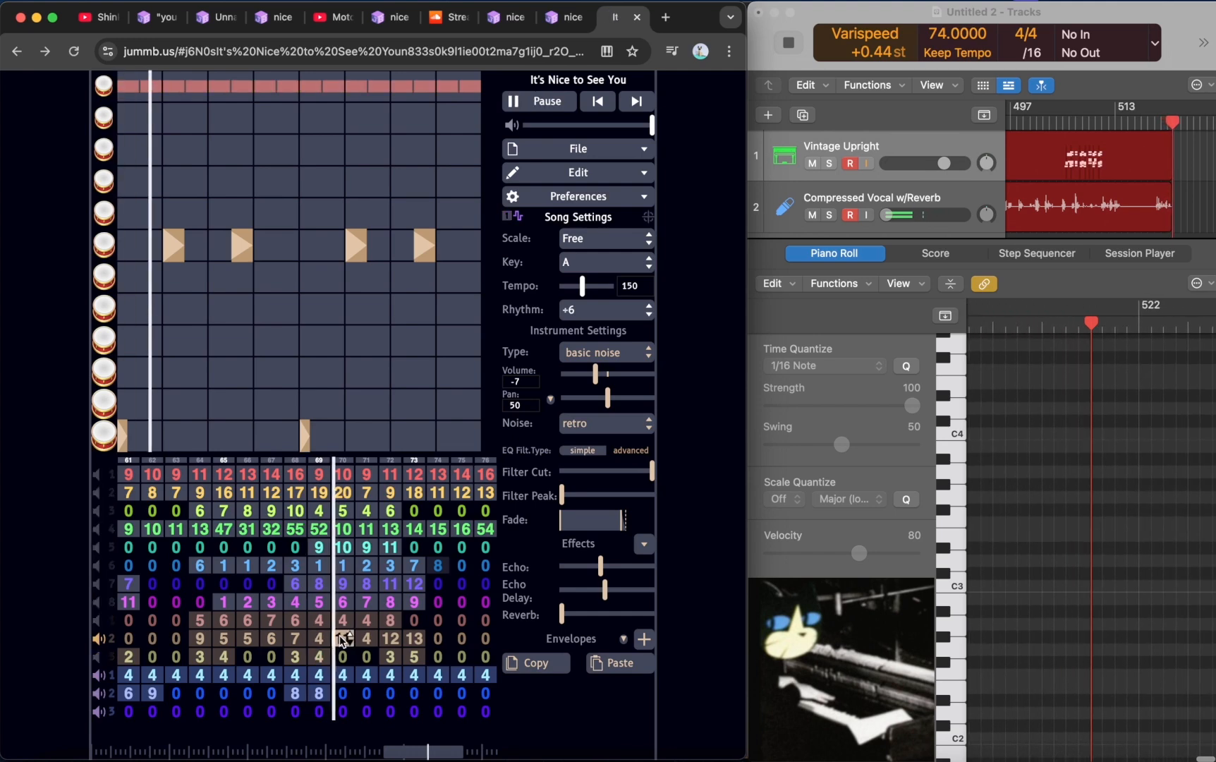
key(space)
- Play the eighth channel's line soloed, adding the first channel's chords and following it into bar 72
click(337, 603)
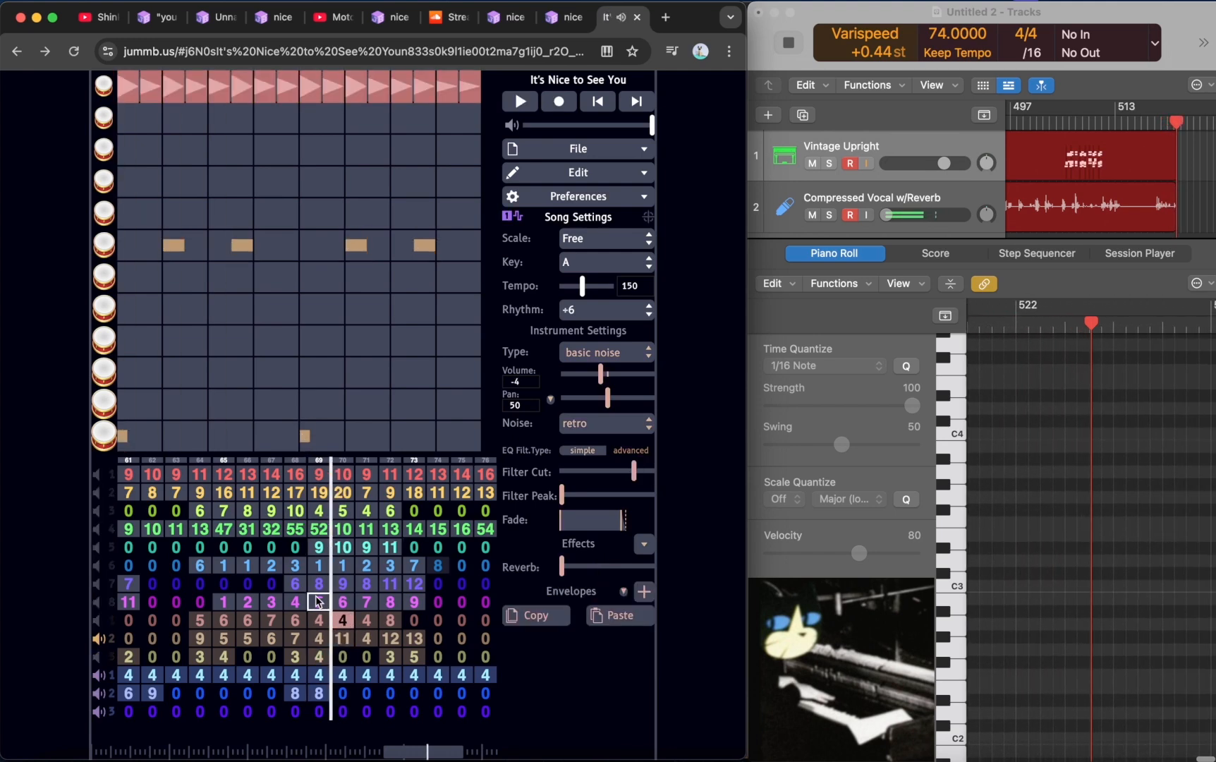
key(shift+m)
key(space)
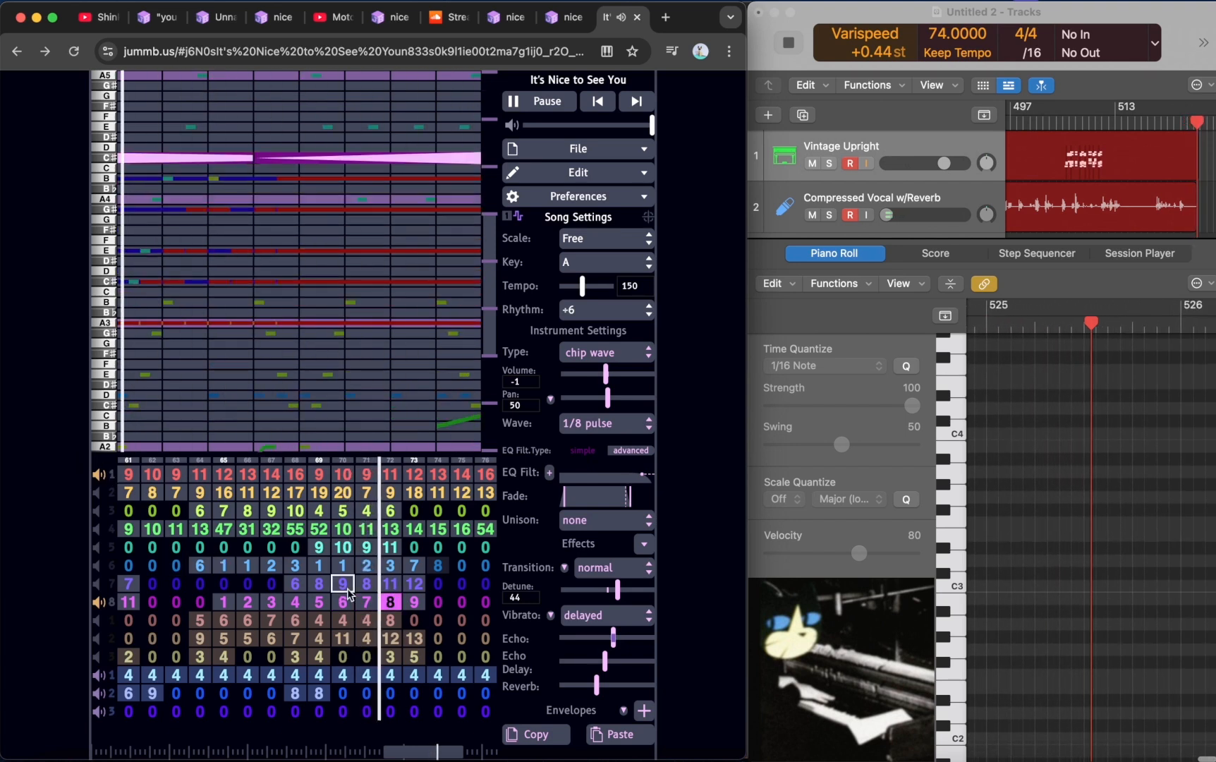
key(space)
- Play the seventh channel's chords soloed from bar 69, adding the eighth and first channels by bar 73
click(319, 585)
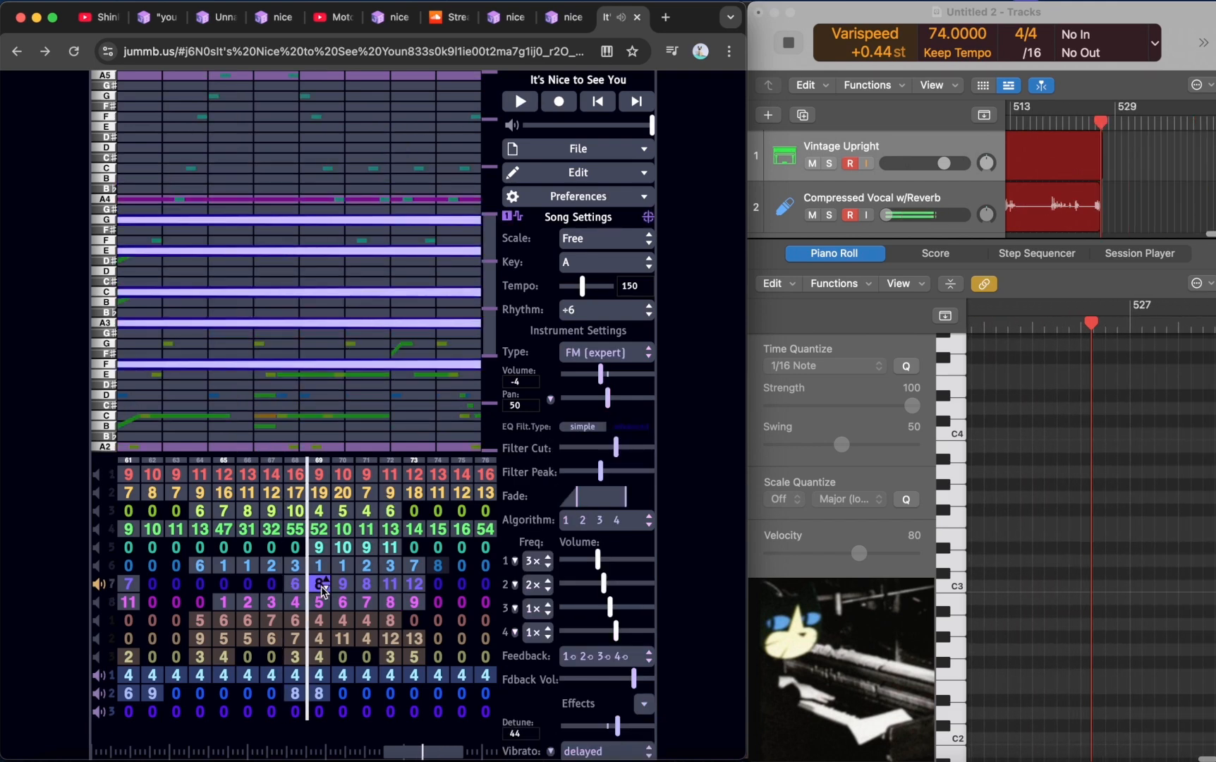
key(space)
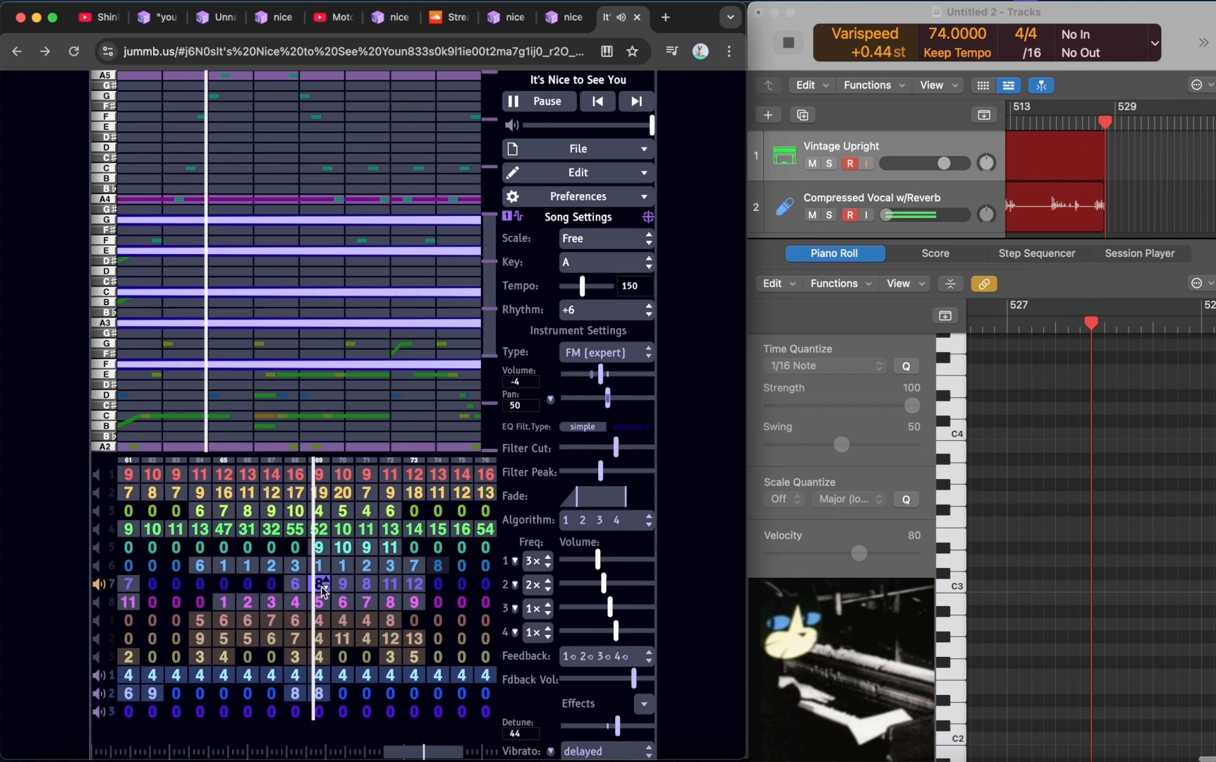
click(340, 591)
click(342, 591)
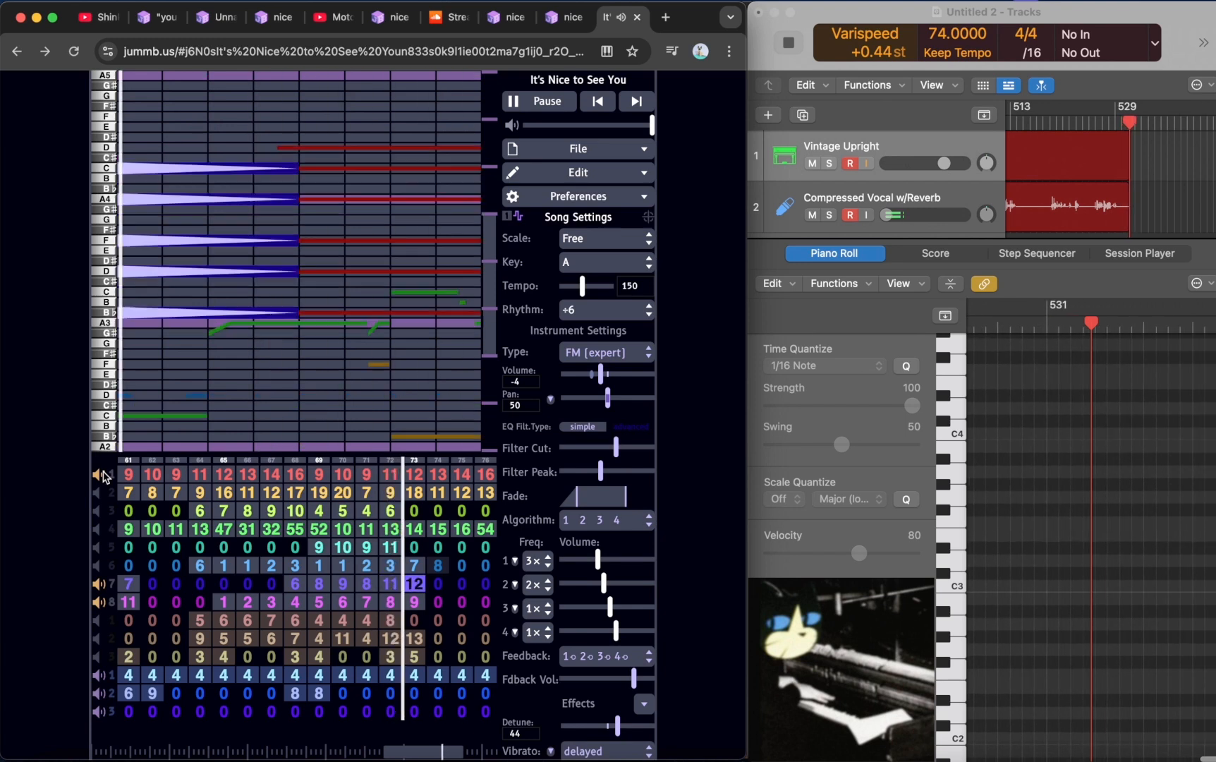
- Play from bar 72 with all channels audible, viewing the seventh channel's chord in bar 73
key(space)
click(390, 584)
key(space)
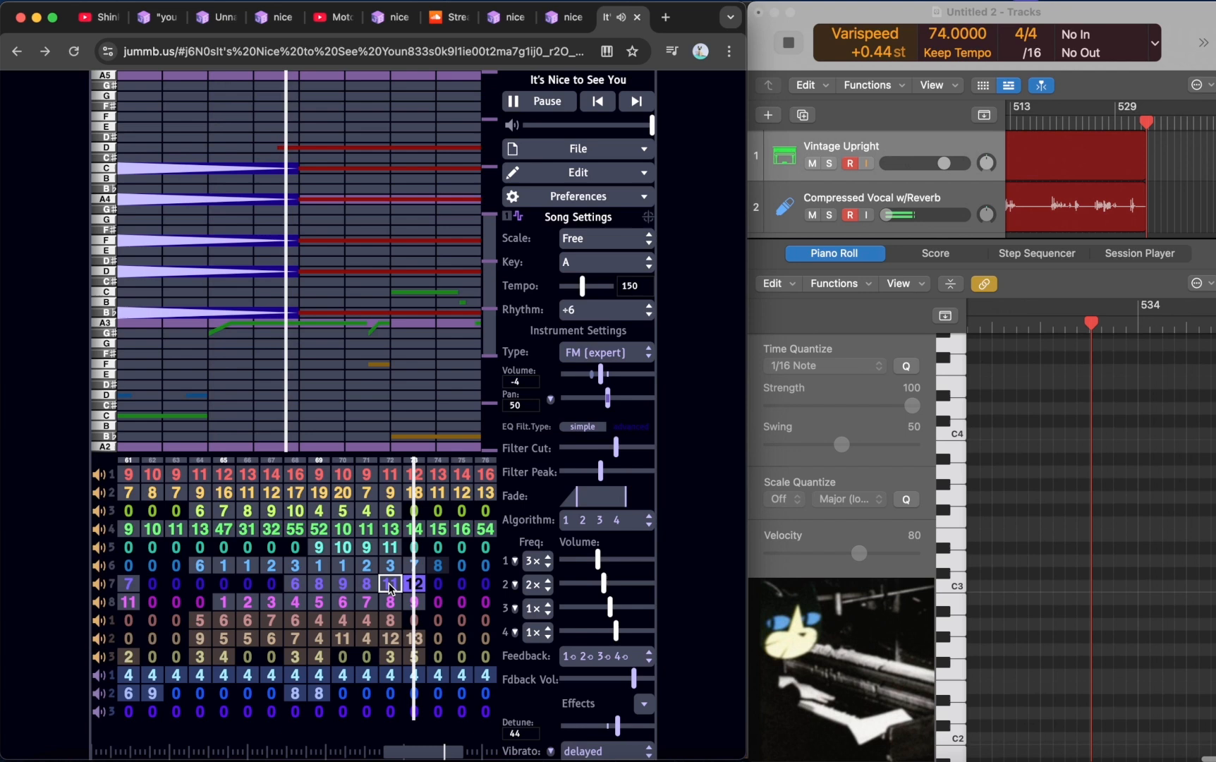
- Play on from bar 73 with all channels audible, switching to the fourth channel and following it through bar 82
key(space)
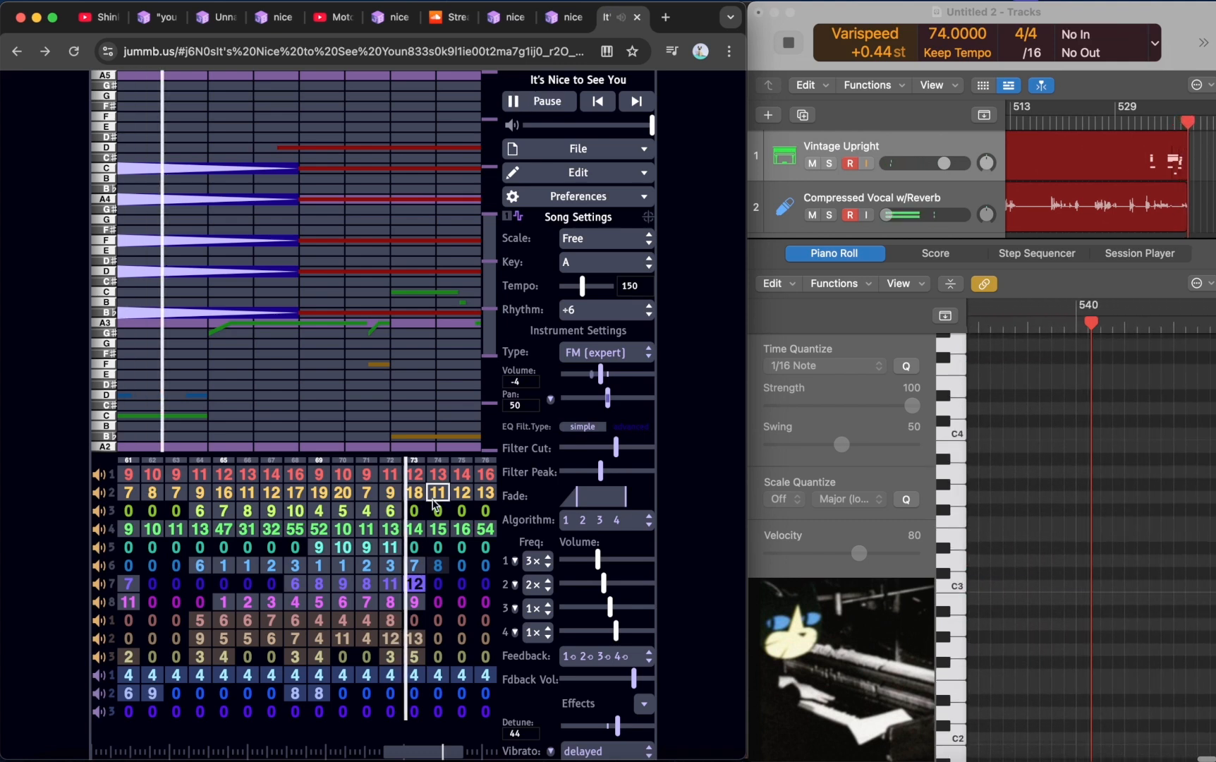
key(Up)
key(Up)
key(Up)
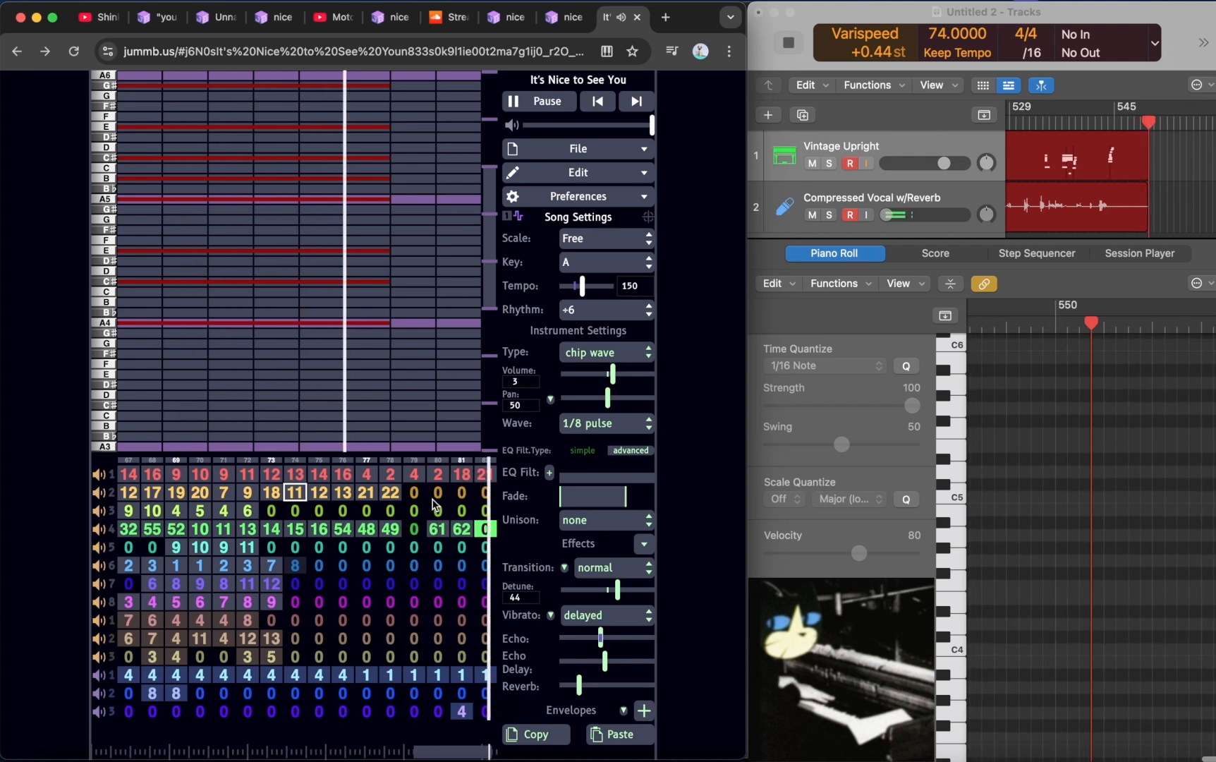
- View the first channel's closing chord in bar 82, replaying the ending from the fourth channel's bar 80 in between
click(483, 474)
key(space)
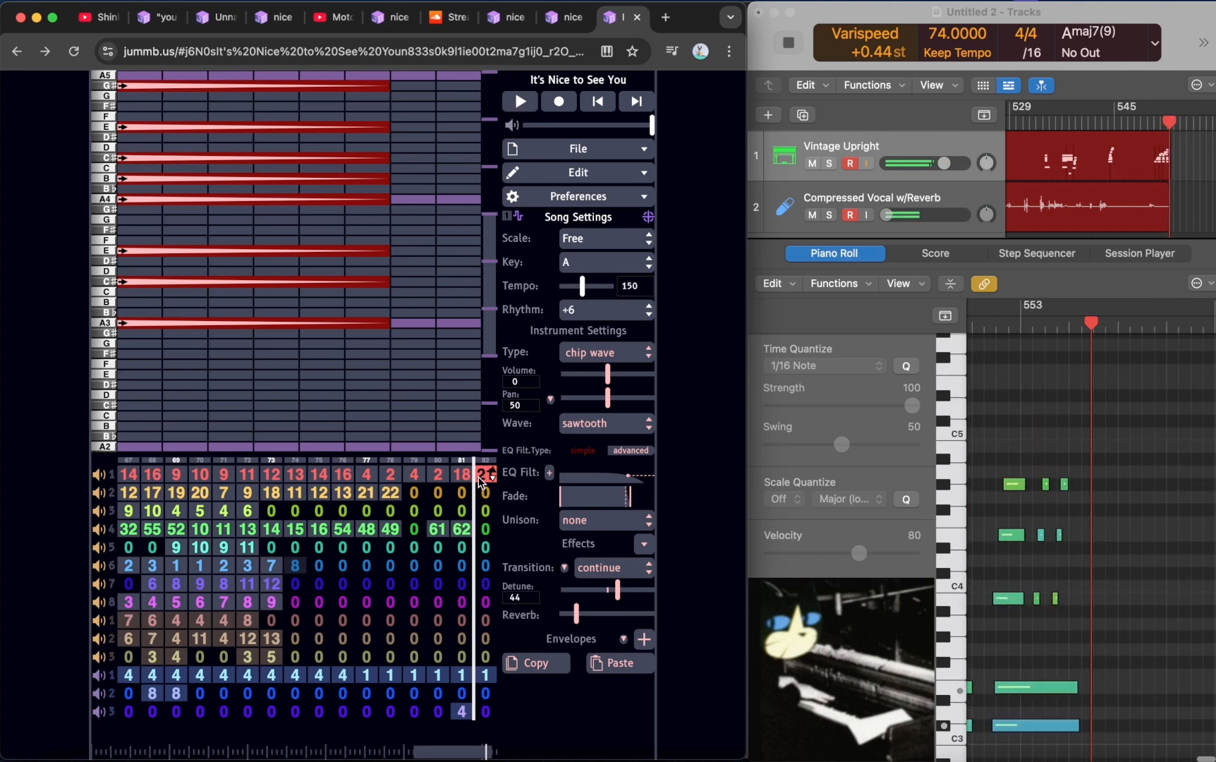
click(443, 535)
key(space)
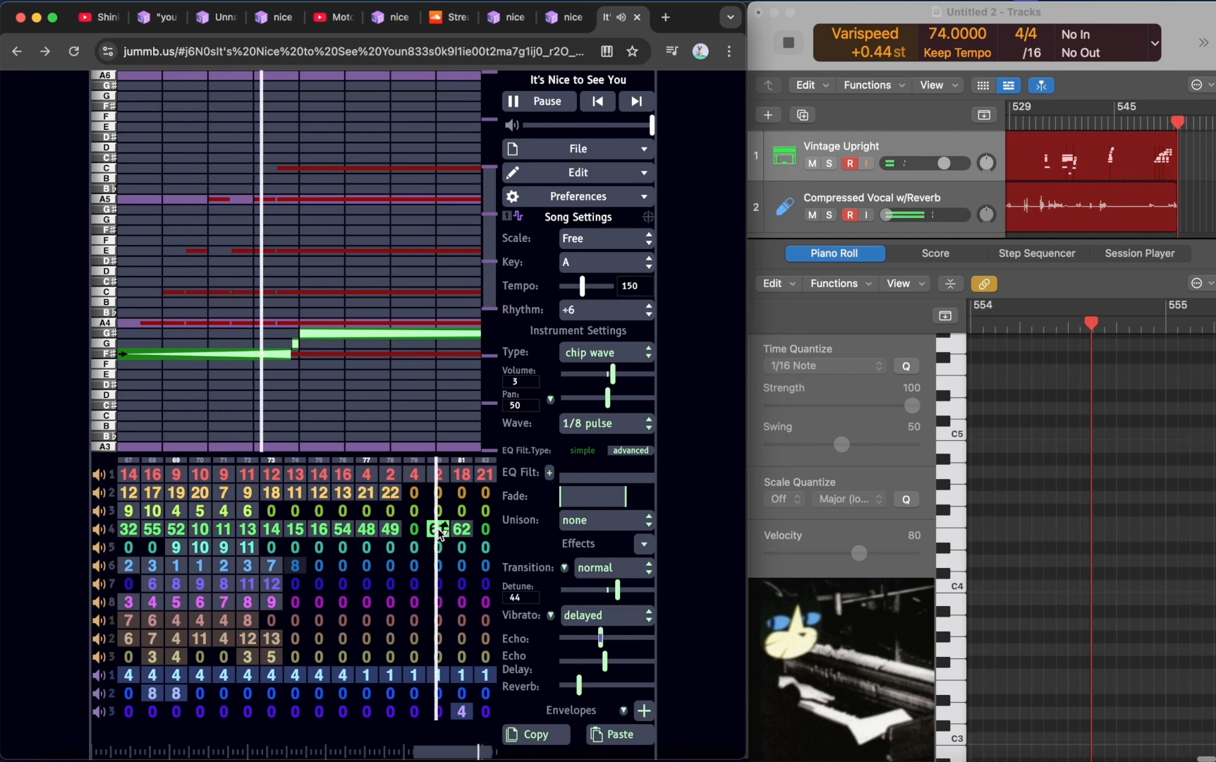
key(space)
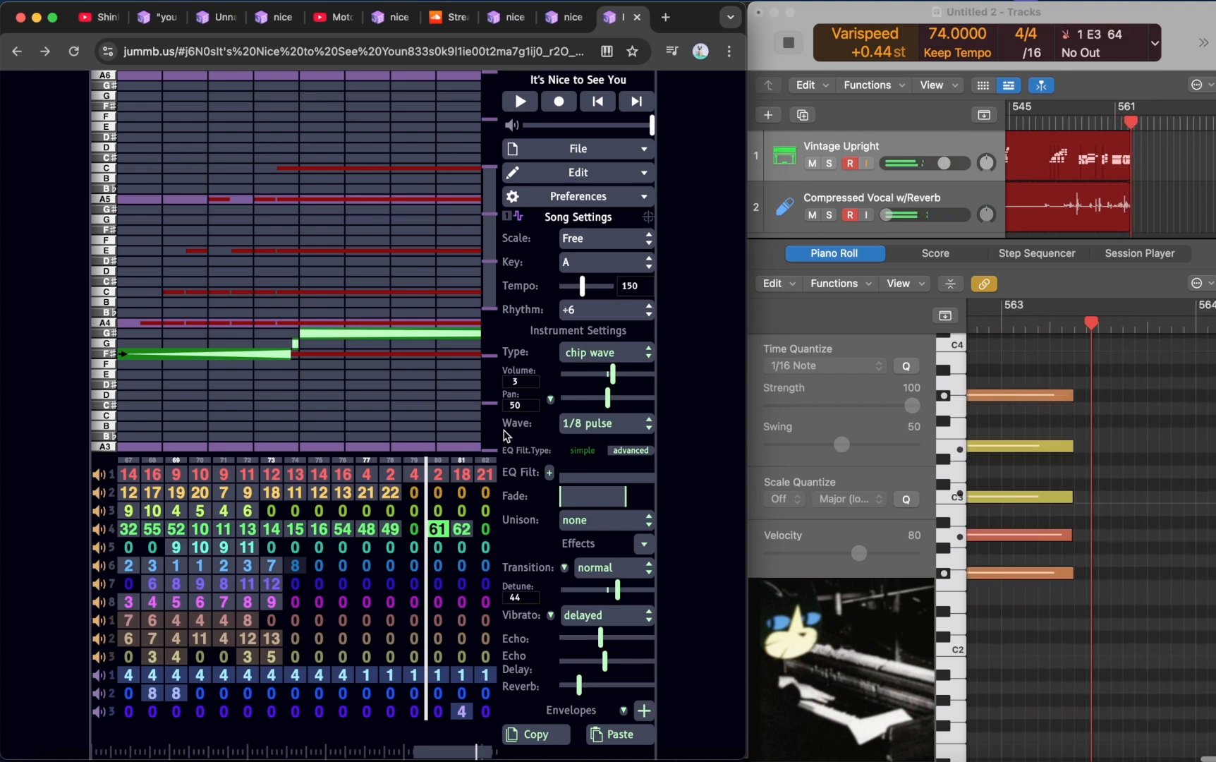
key(space)
key(space)
click(481, 481)
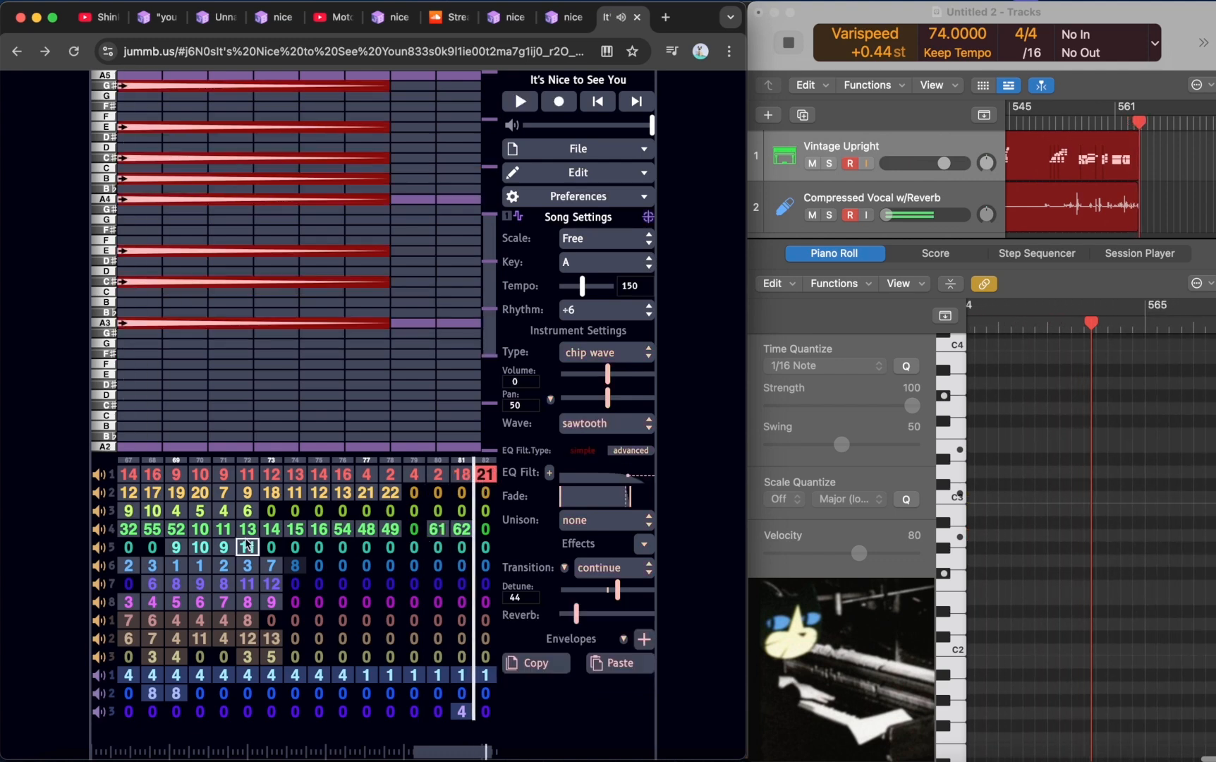
- View the fifth channel's pattern in bar 56
scroll(390, 603, down, 1)
drag(462, 737, 352, 726)
click(391, 522)
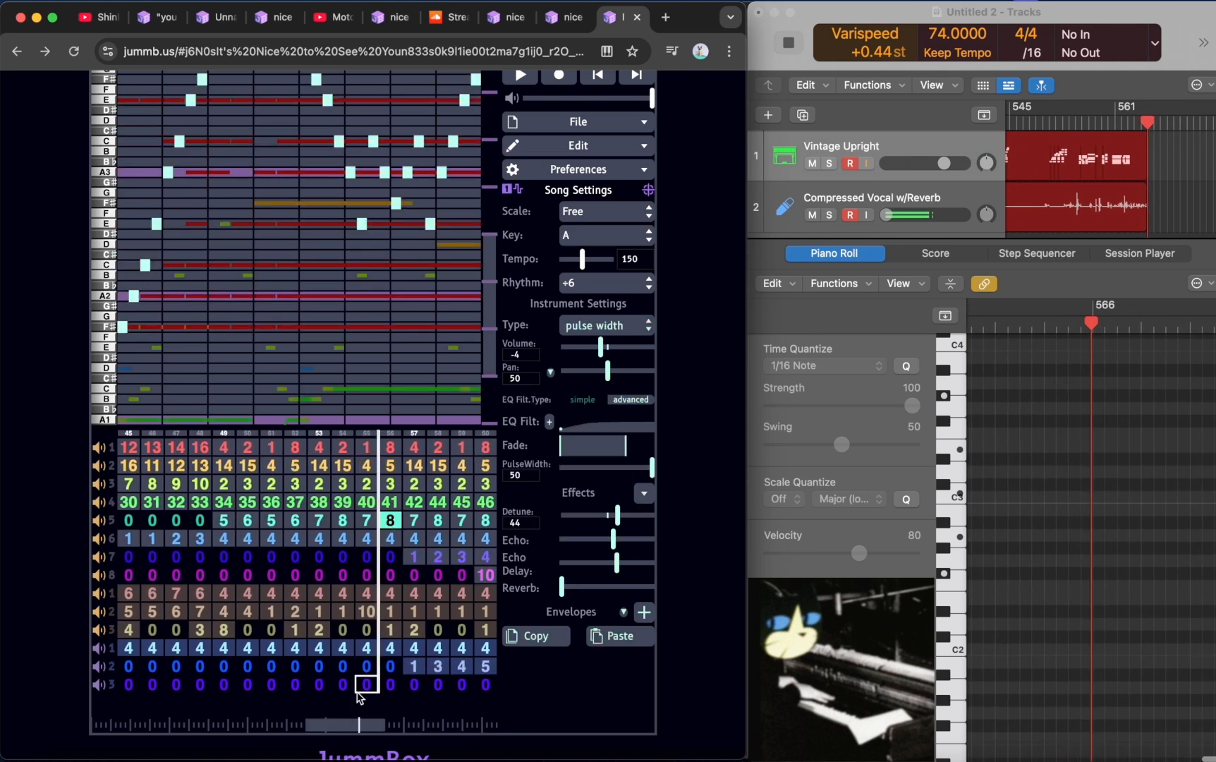
- Return to the song's ending and compare the first channel's chords in bars 77, 81 and 82
drag(349, 724, 419, 717)
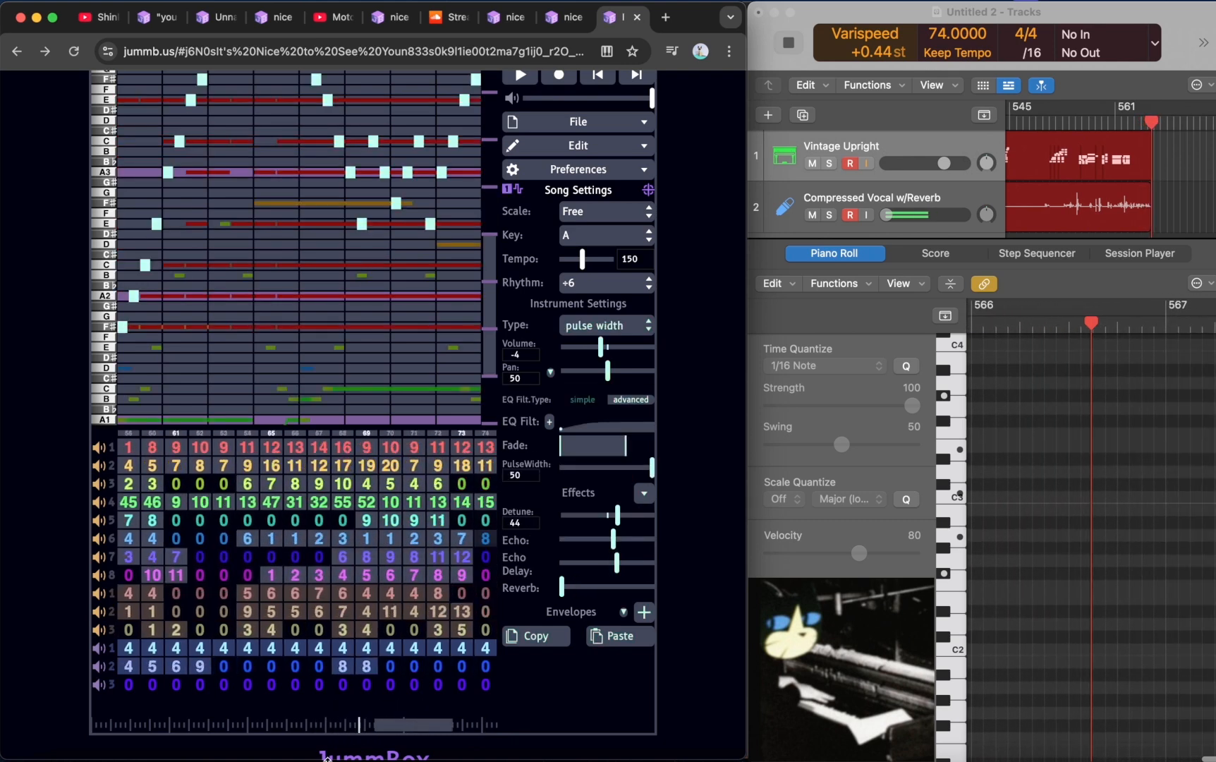
scroll(419, 718, right, 5)
click(320, 485)
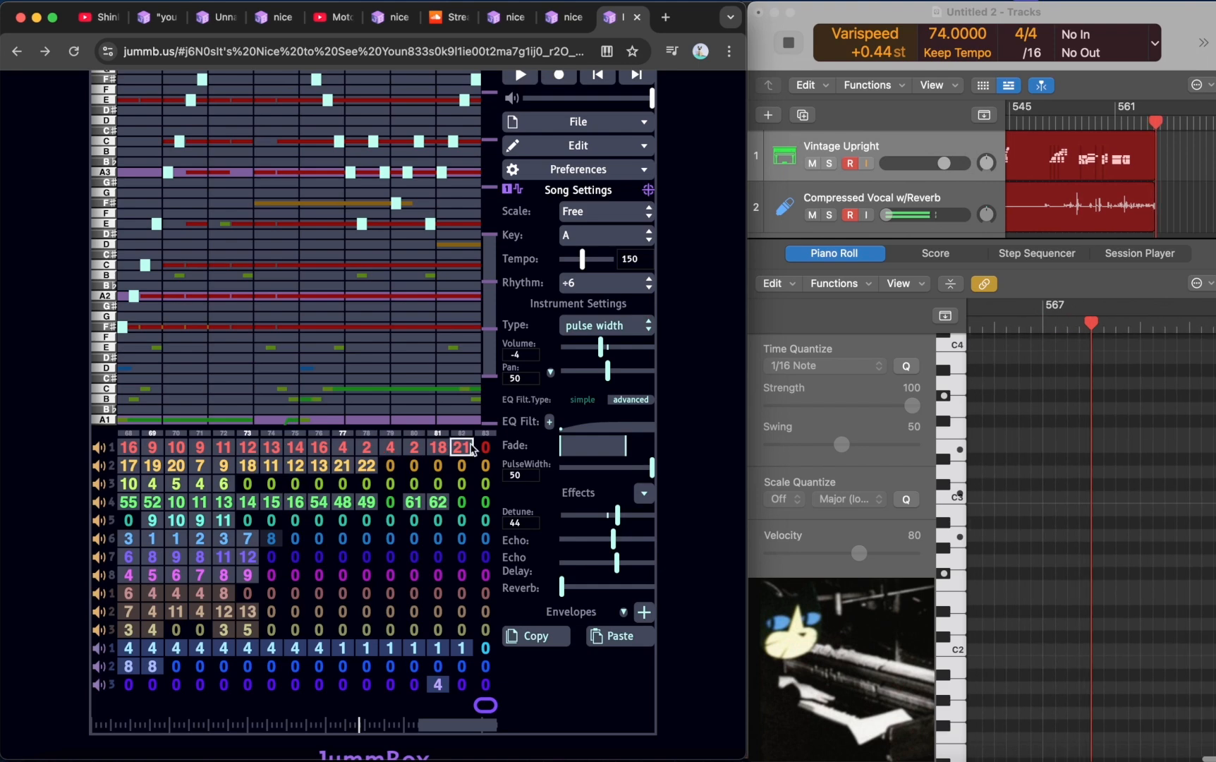
click(466, 449)
click(344, 451)
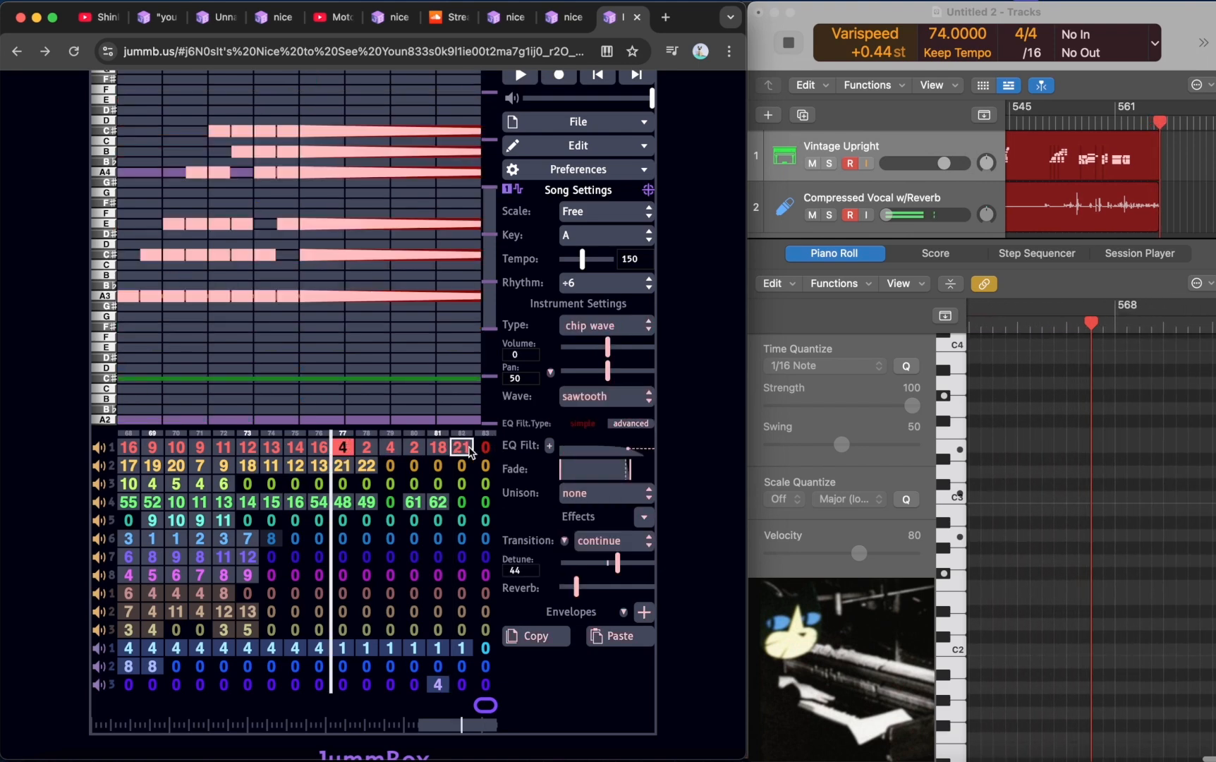
click(440, 448)
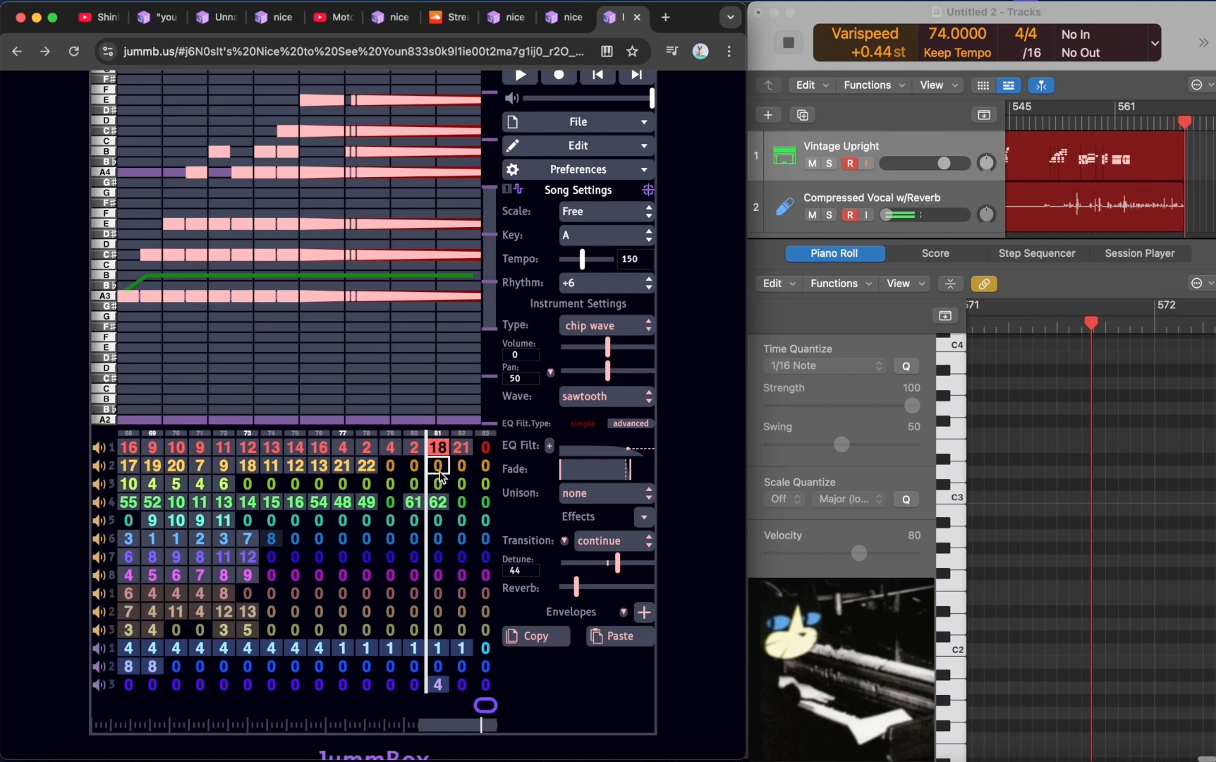
click(457, 465)
click(458, 449)
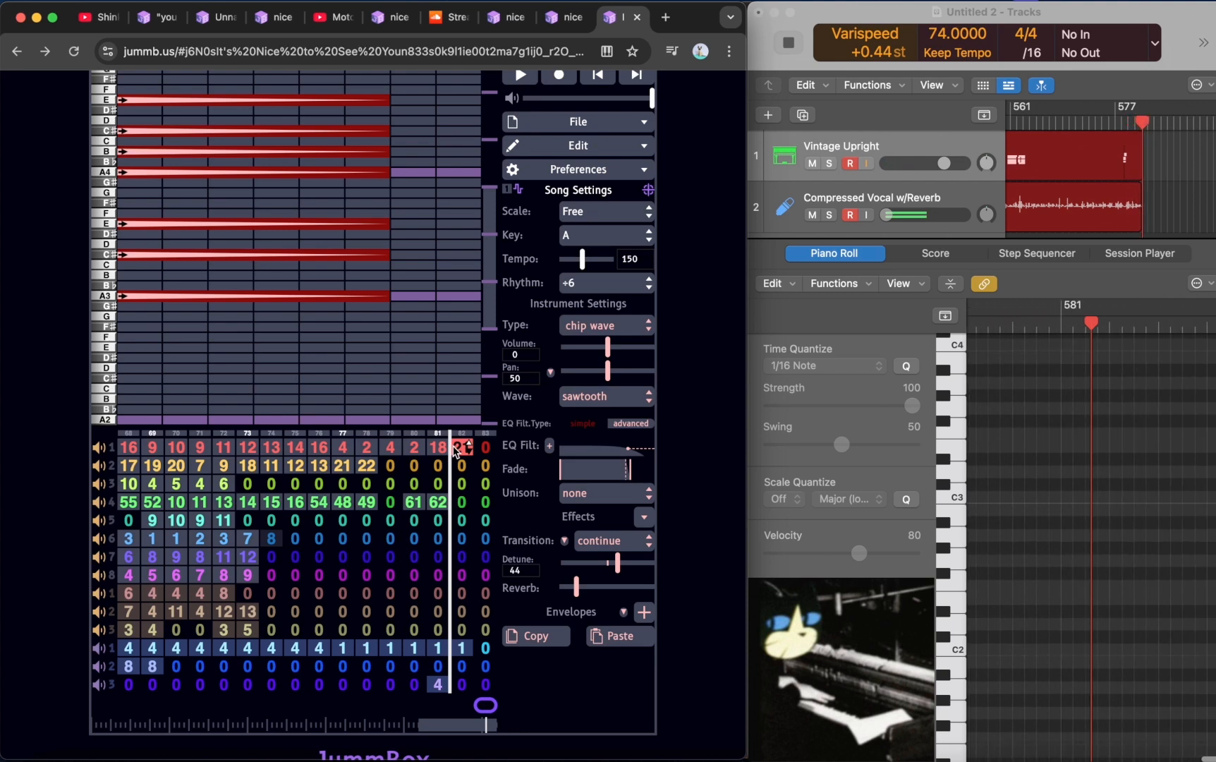
- View the fifth channel's pattern in bar 49 and look over the surrounding arrangement up to bar 71
scroll(703, 602, up, 2)
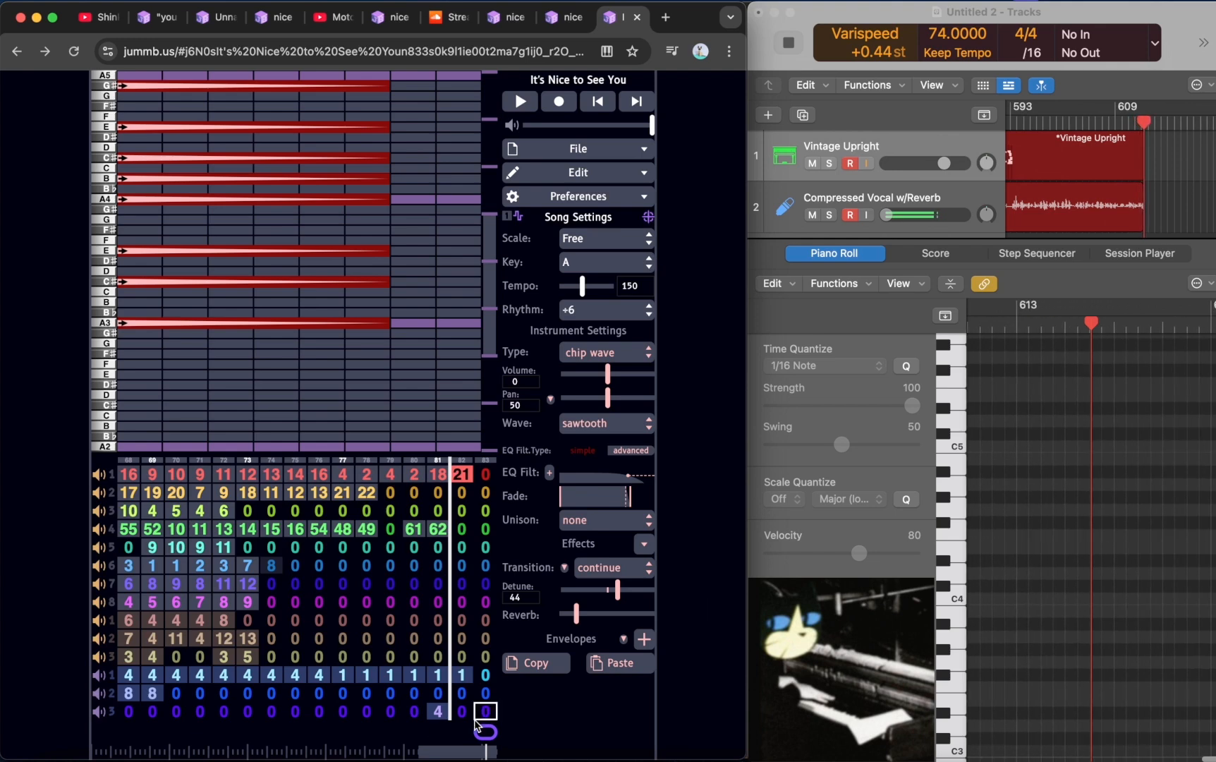
drag(440, 746, 321, 749)
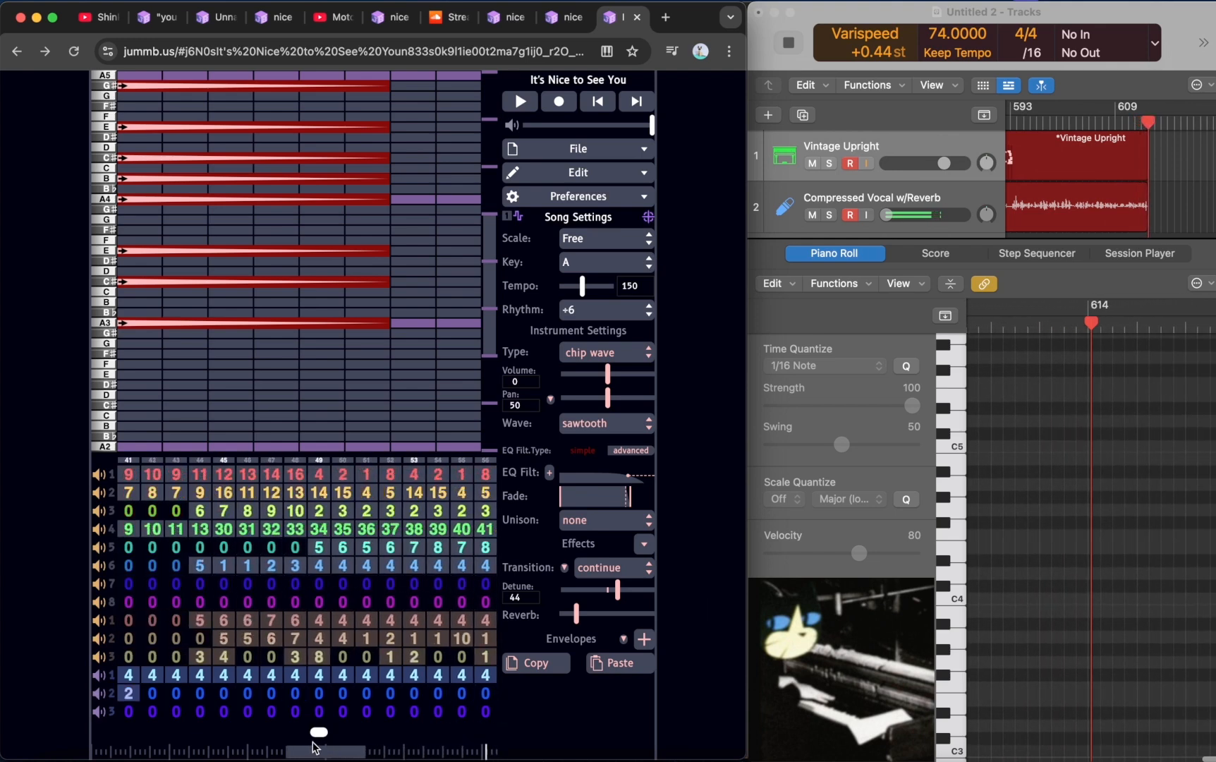
click(319, 564)
drag(318, 749, 258, 716)
scroll(258, 716, right, 5)
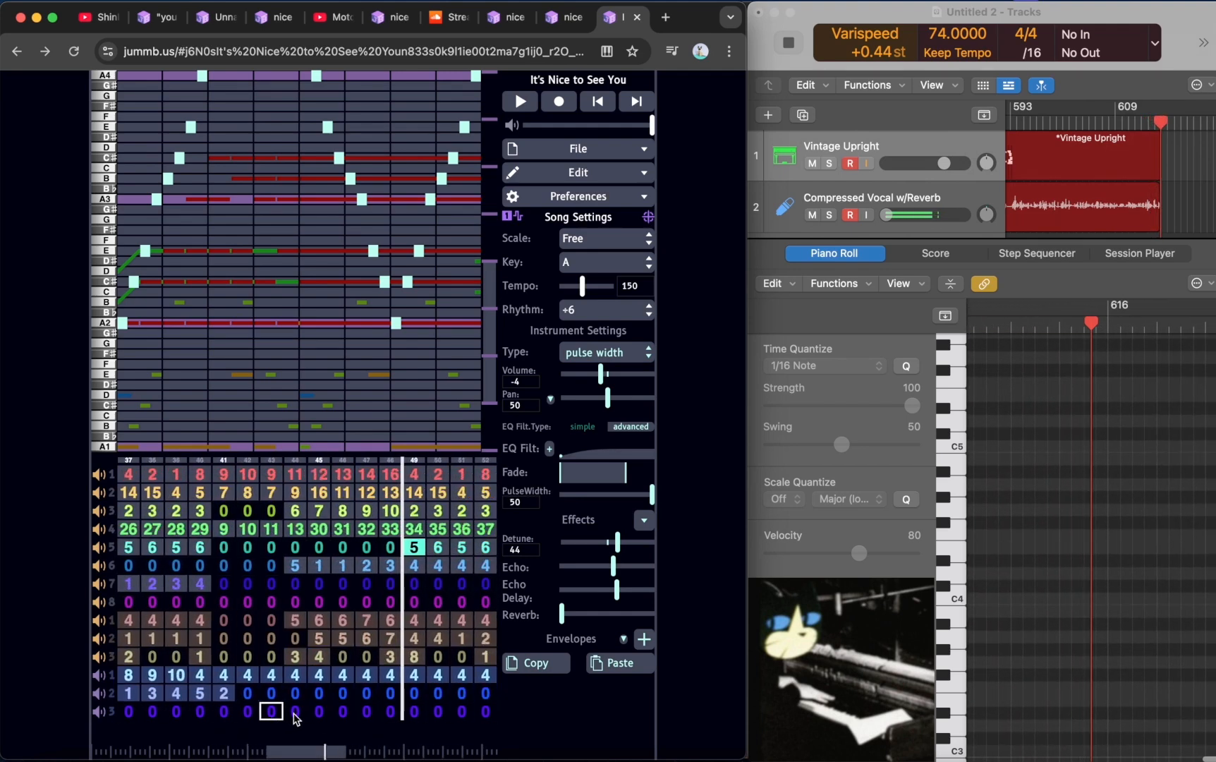
scroll(315, 712, right, 7)
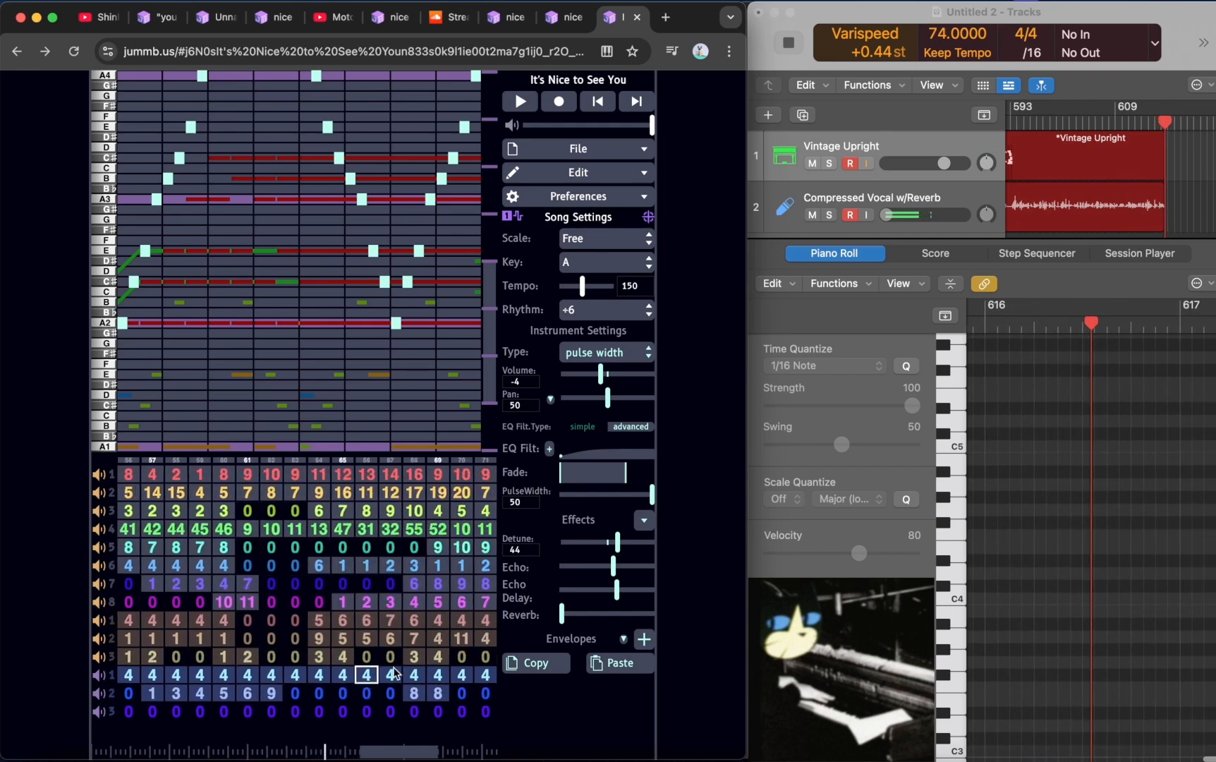
scroll(382, 672, left, 8)
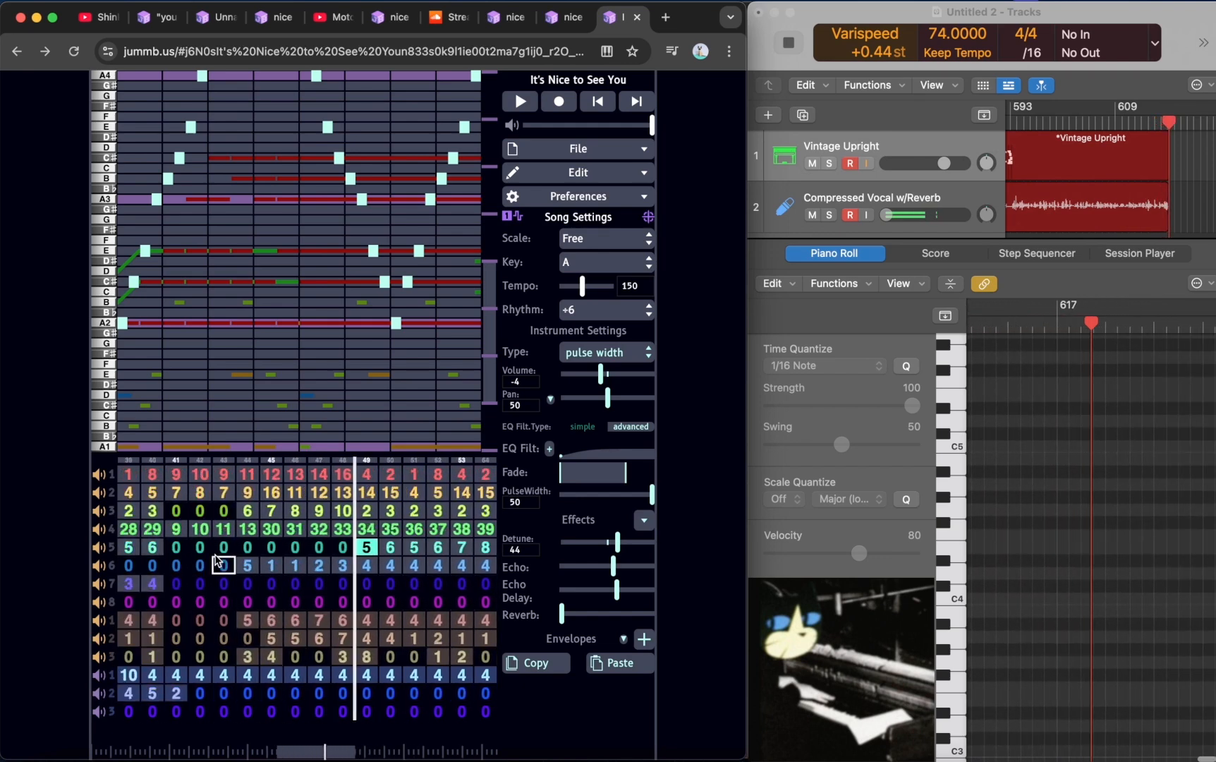
- View the fourth channel's melody in bar 41, and compare it with the same channel's pattern in bar 21
click(176, 529)
drag(296, 751, 334, 674)
scroll(333, 673, left, 15)
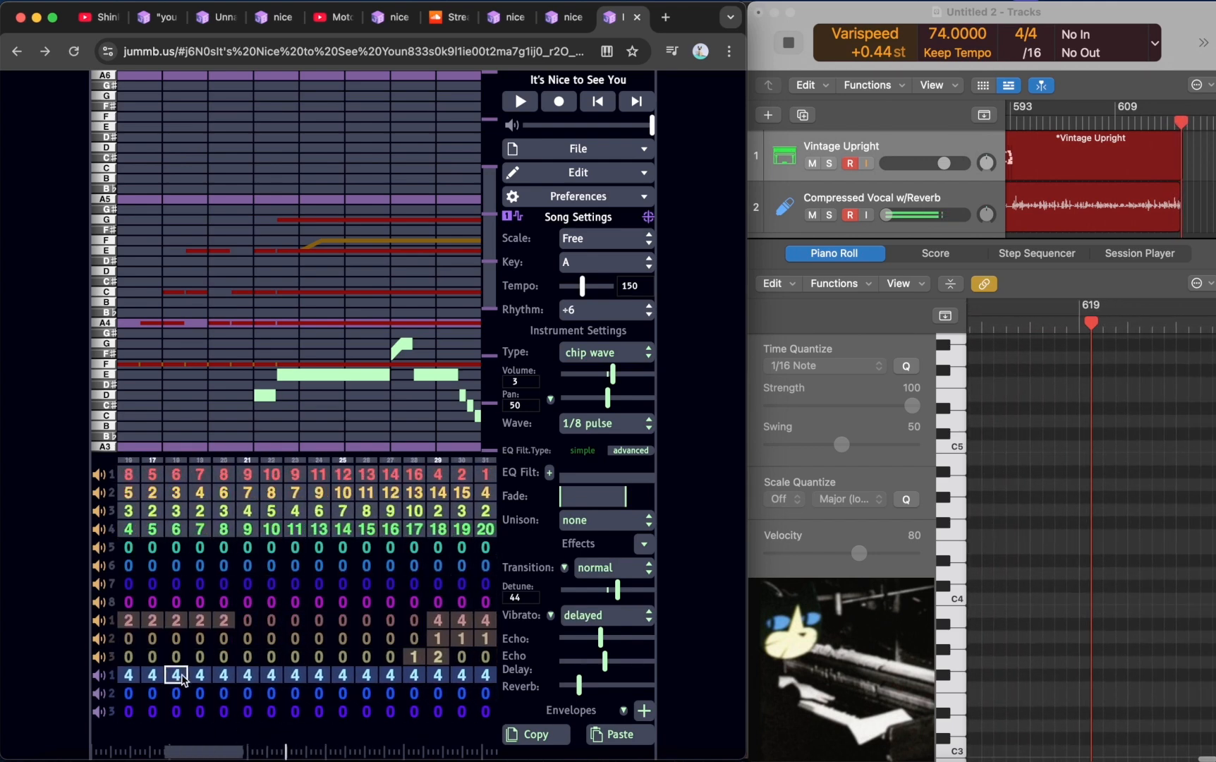
click(225, 531)
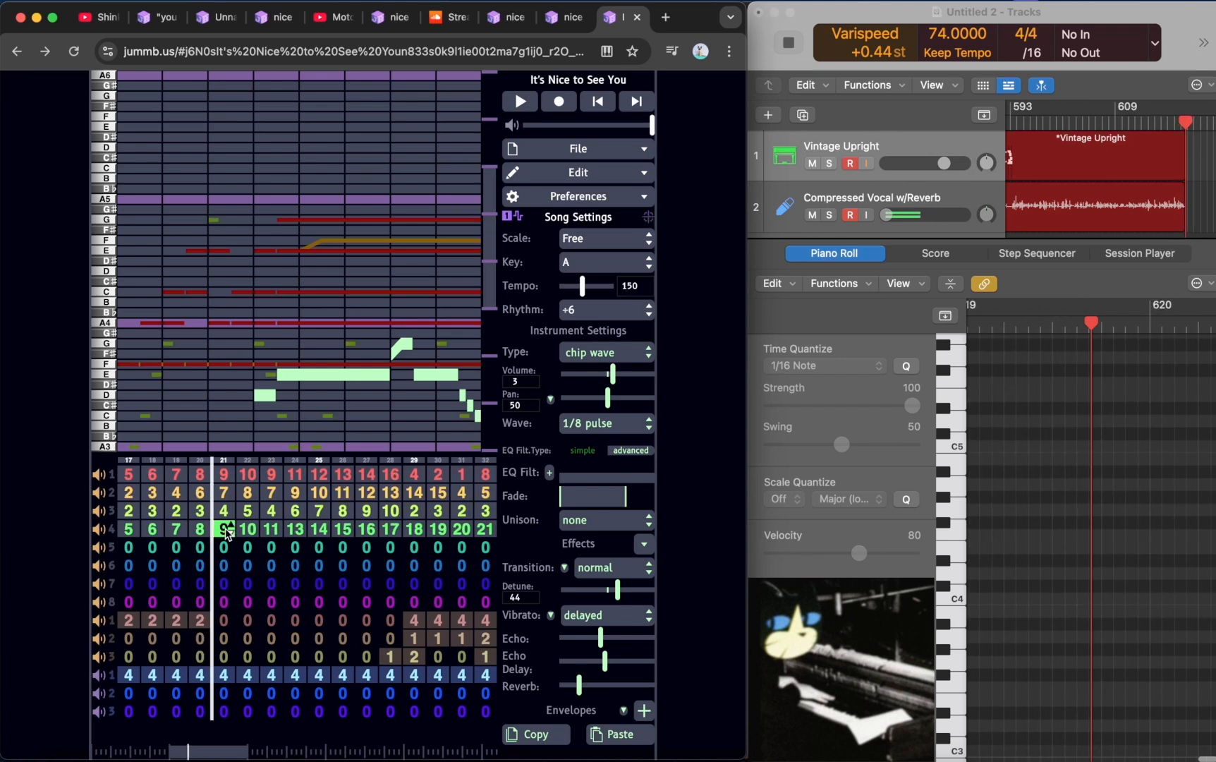